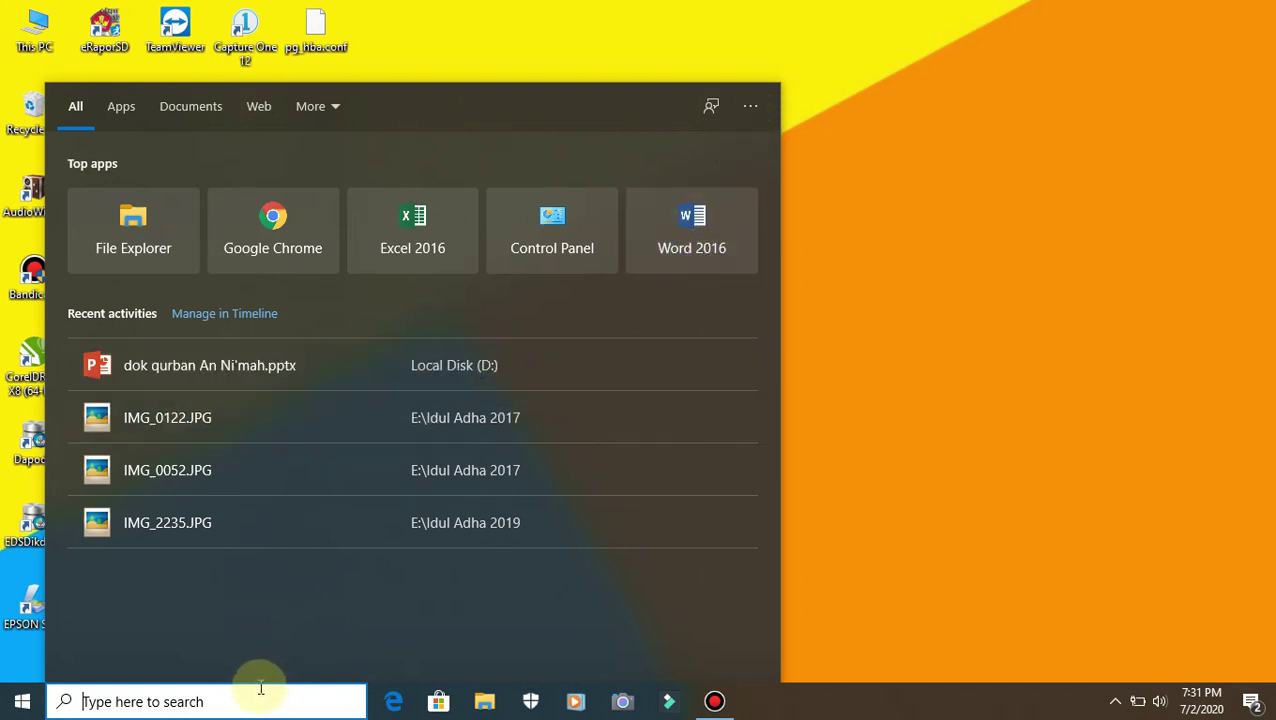
- Search the computer for Paint, open it and maximize its window
type("pai")
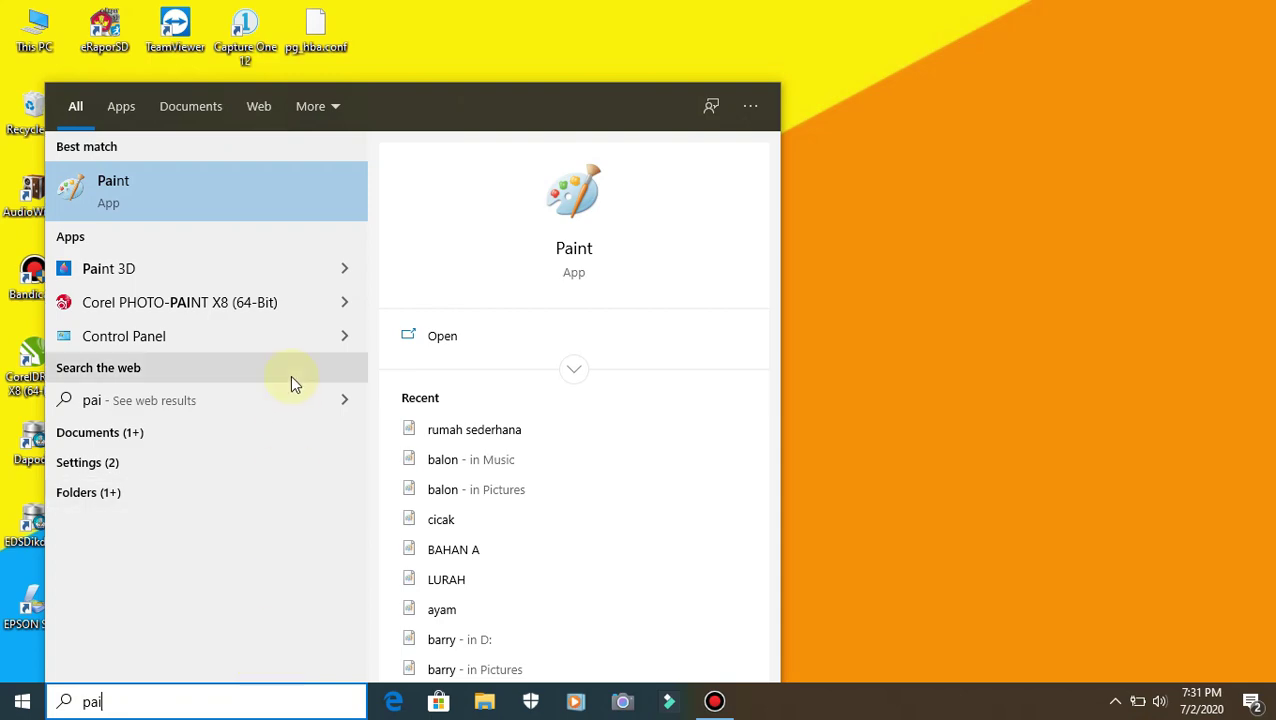
left_click(265, 193)
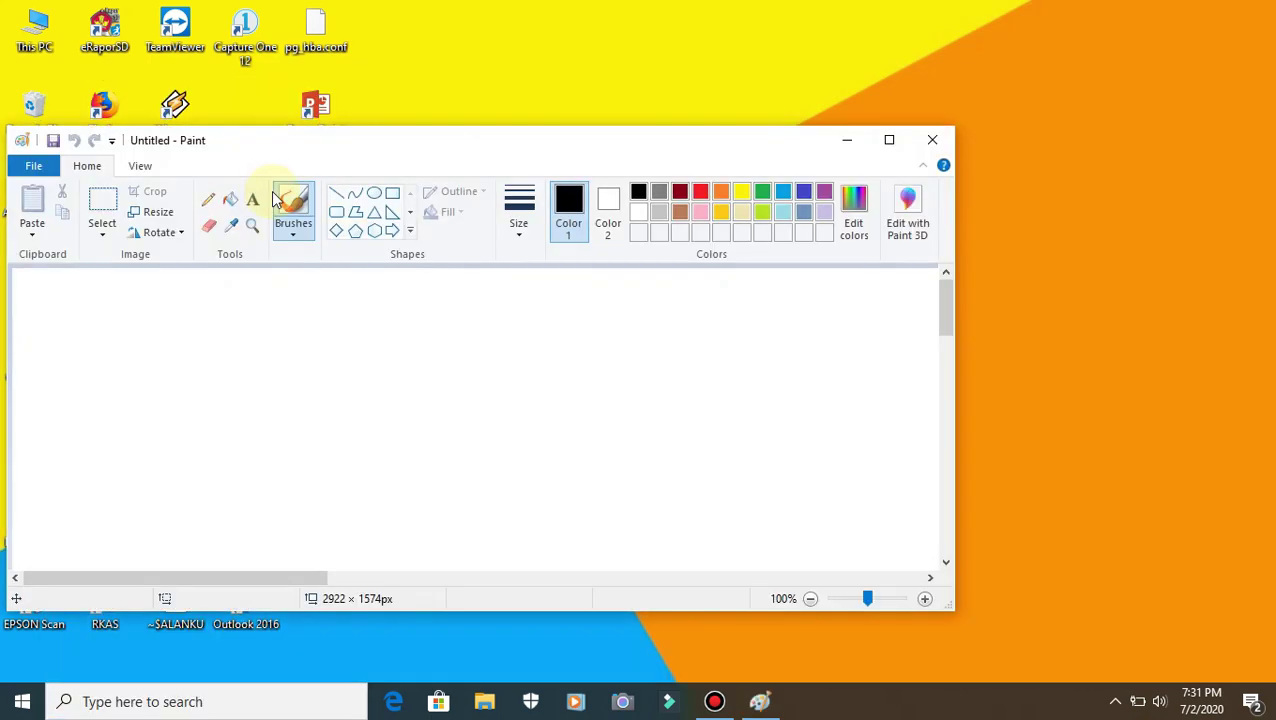
left_click(889, 140)
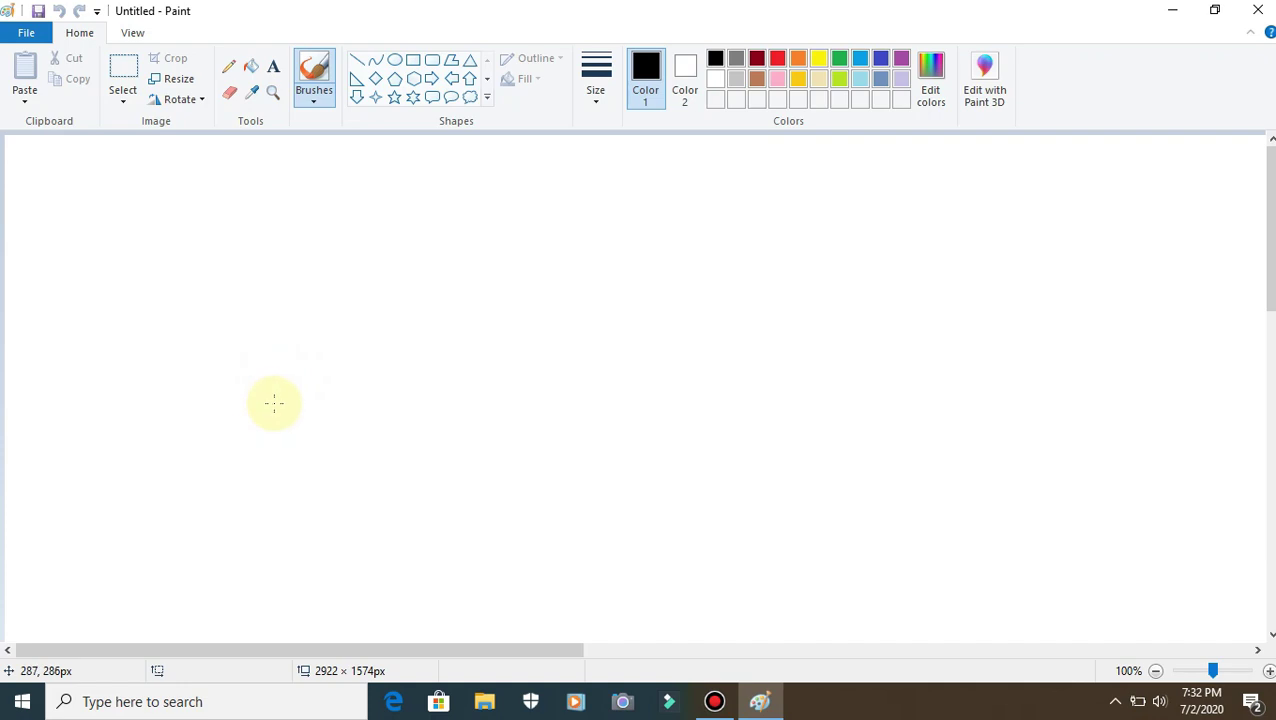
mouse_move(274, 403)
left_mouse_down()
mouse_move(218, 427)
mouse_move(183, 477)
left_mouse_up()
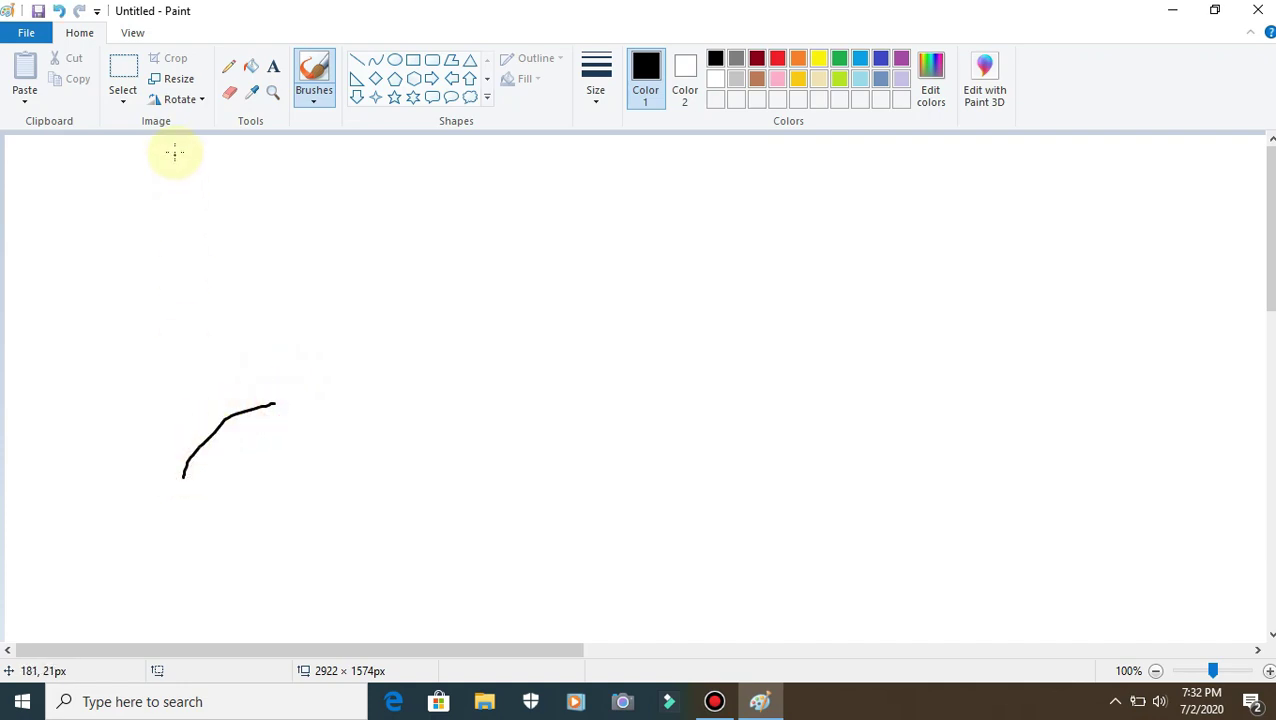
left_click(58, 11)
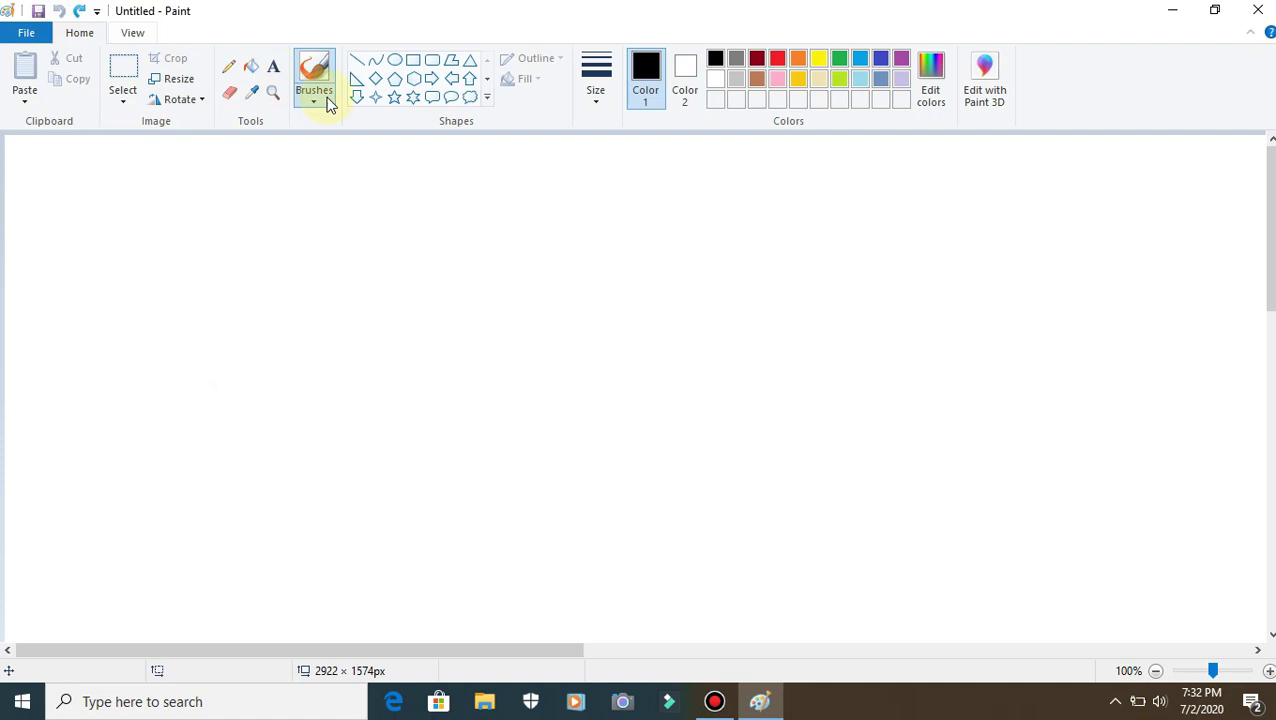
left_click(396, 60)
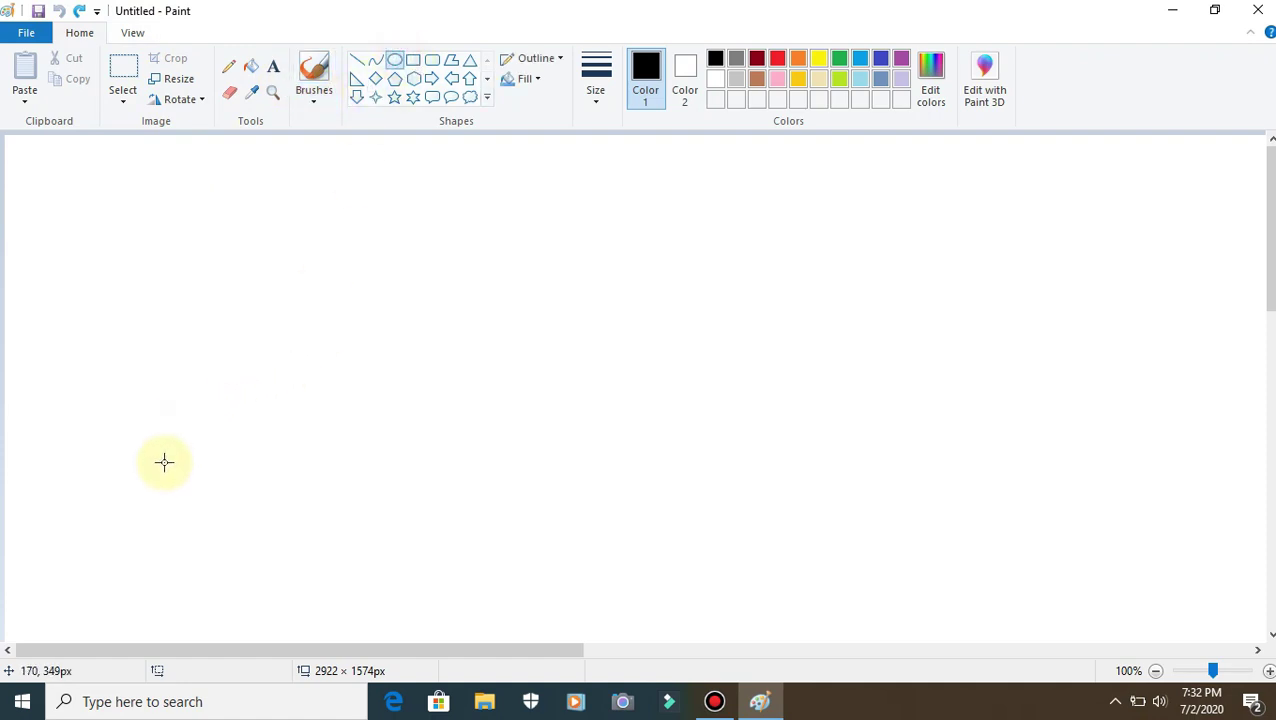
left_click_drag(173, 448, 374, 598)
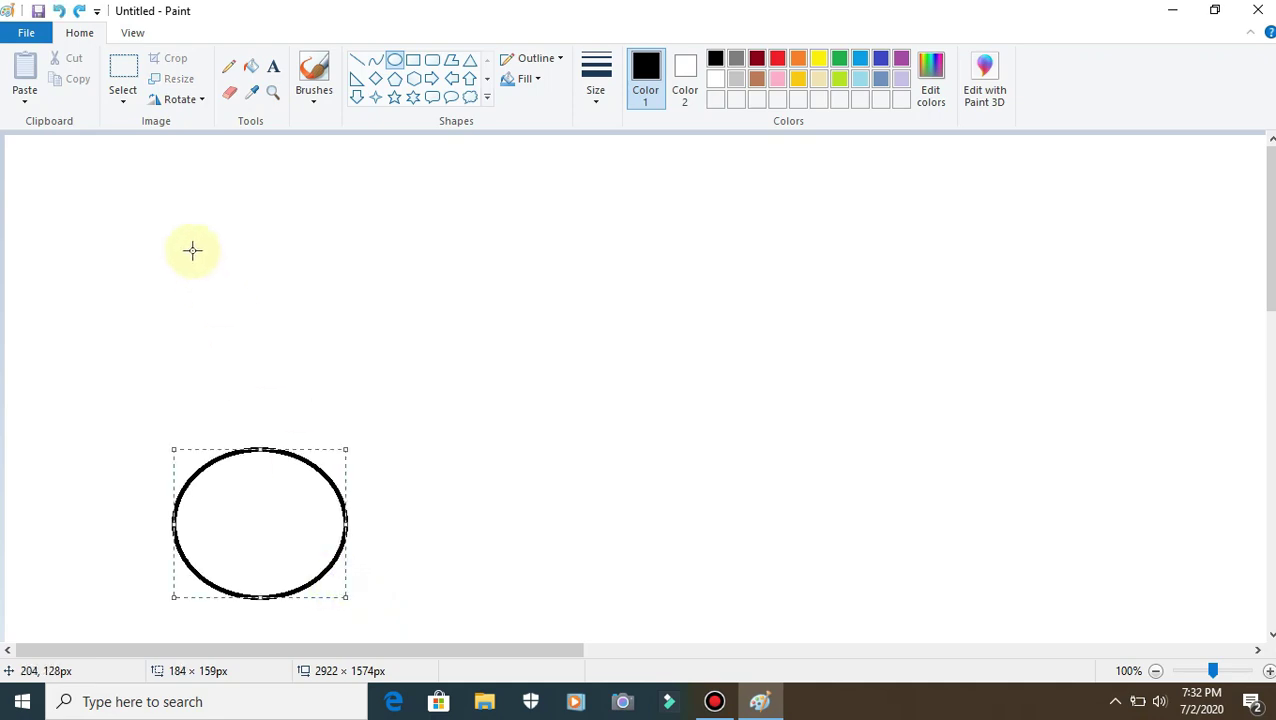
left_click(59, 11)
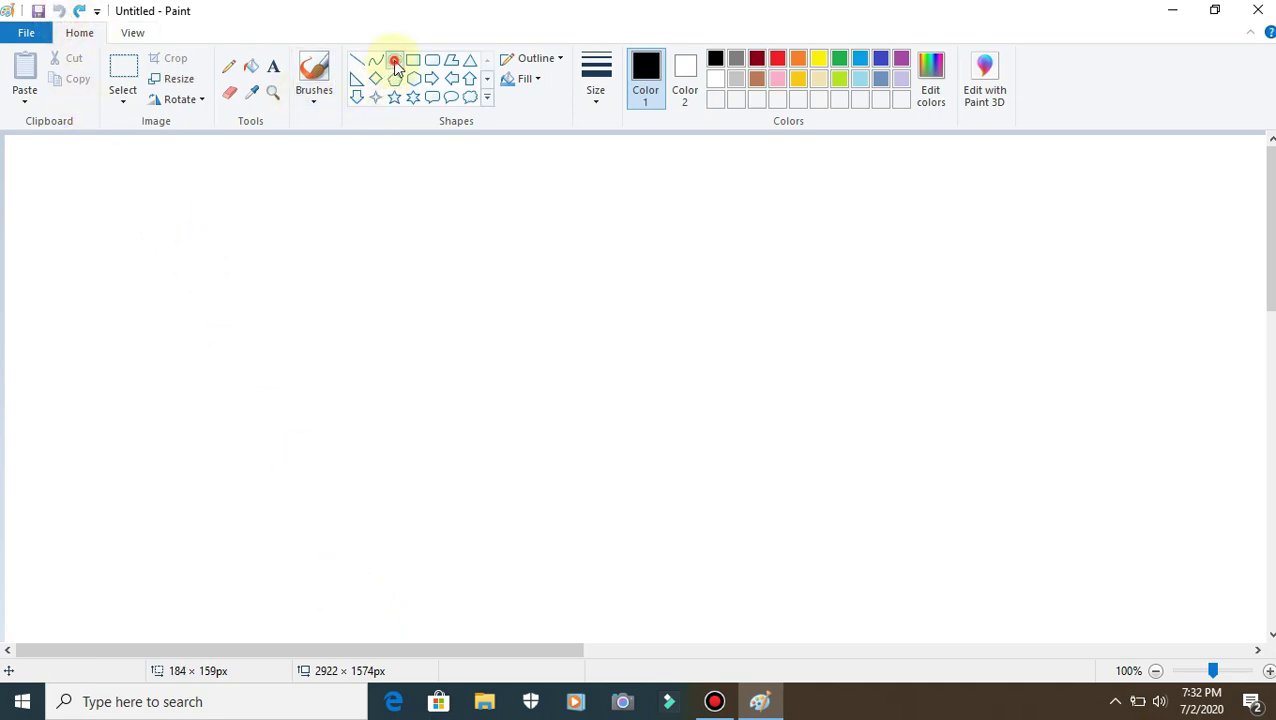
left_click_drag(207, 469, 359, 628)
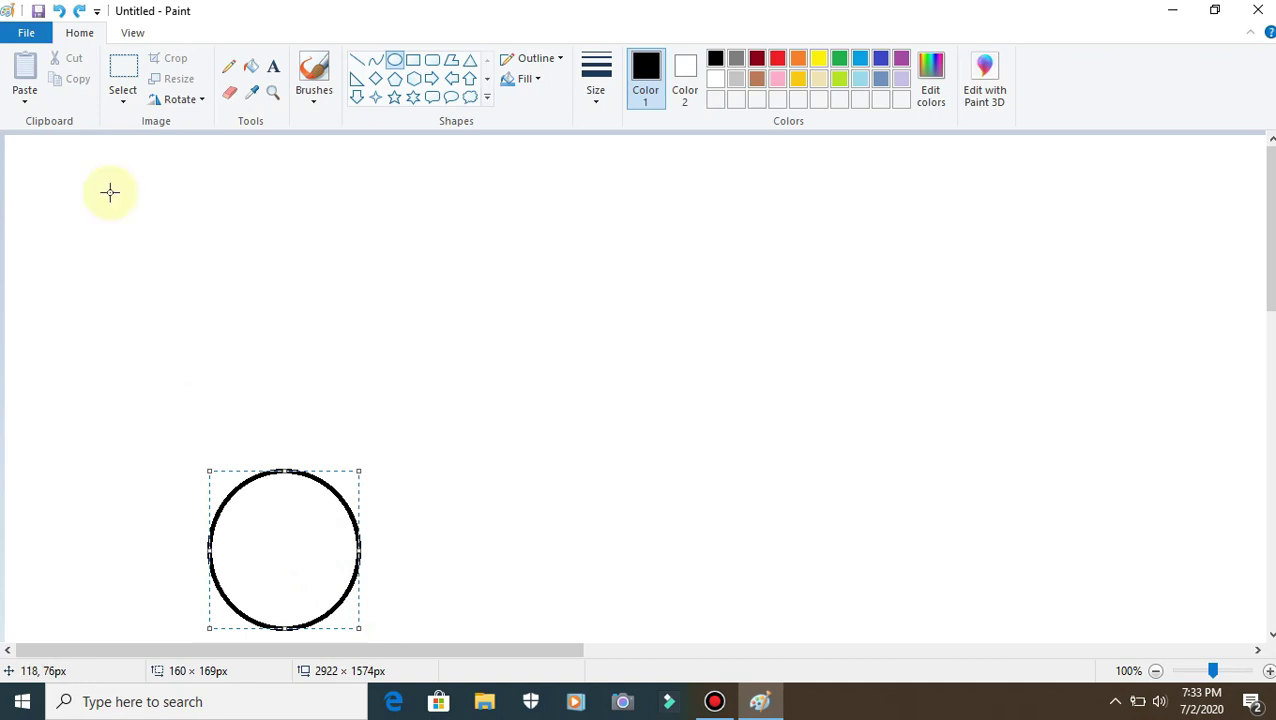
left_click(59, 12)
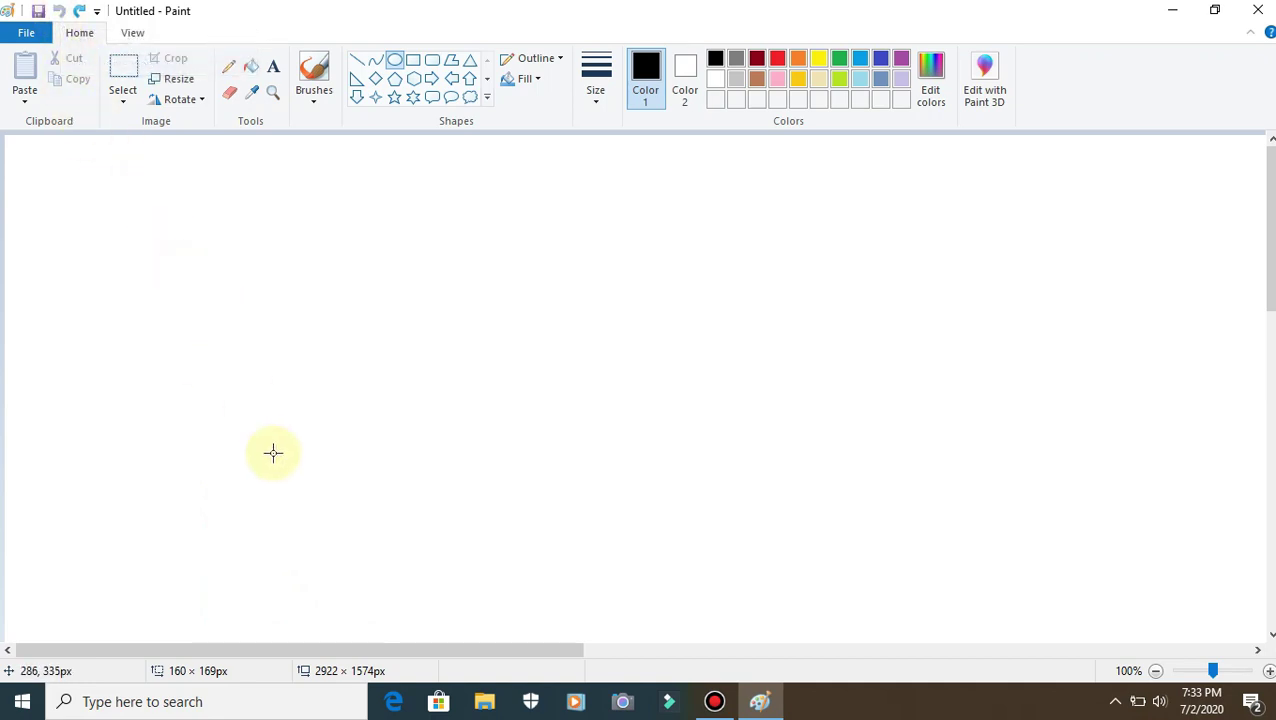
- Draw a black circle outline about 163 × 163 px with the Oval shape in the lower-left area of the visible canvas
mouse_move(271, 432)
left_mouse_down()
mouse_move(455, 611)
mouse_move(430, 574)
mouse_move(440, 585)
left_mouse_up()
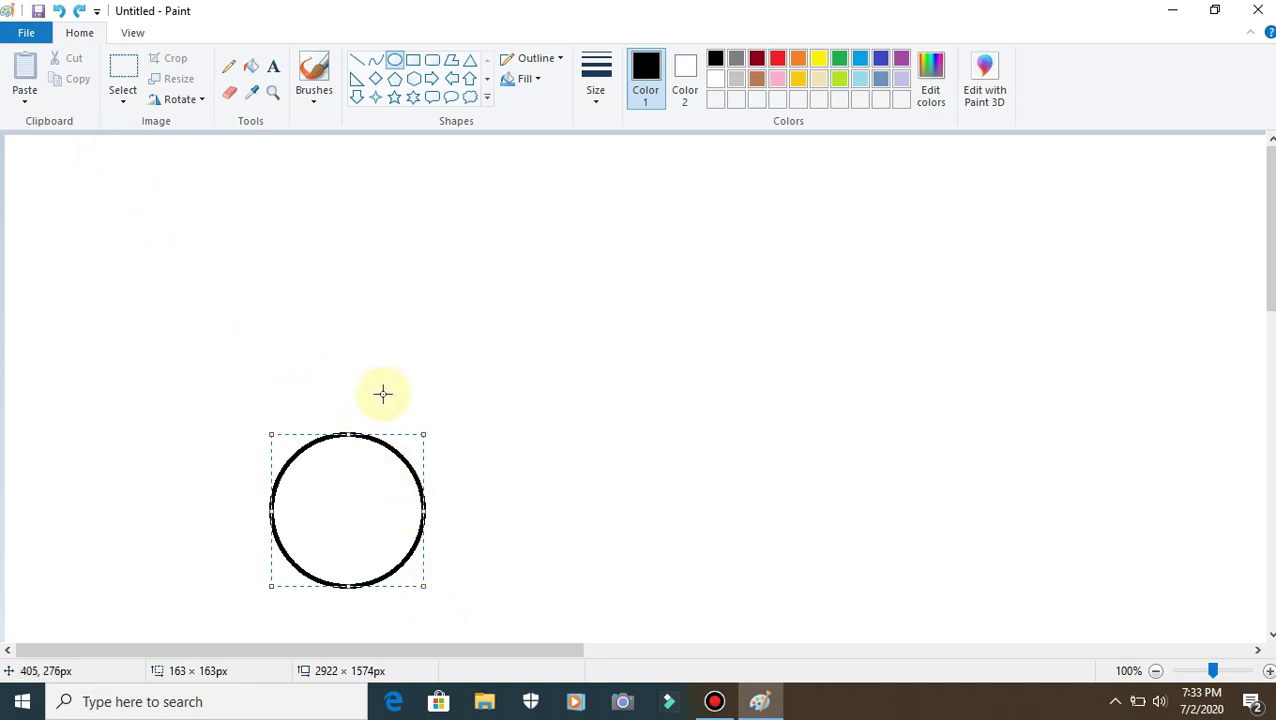
left_click(327, 290)
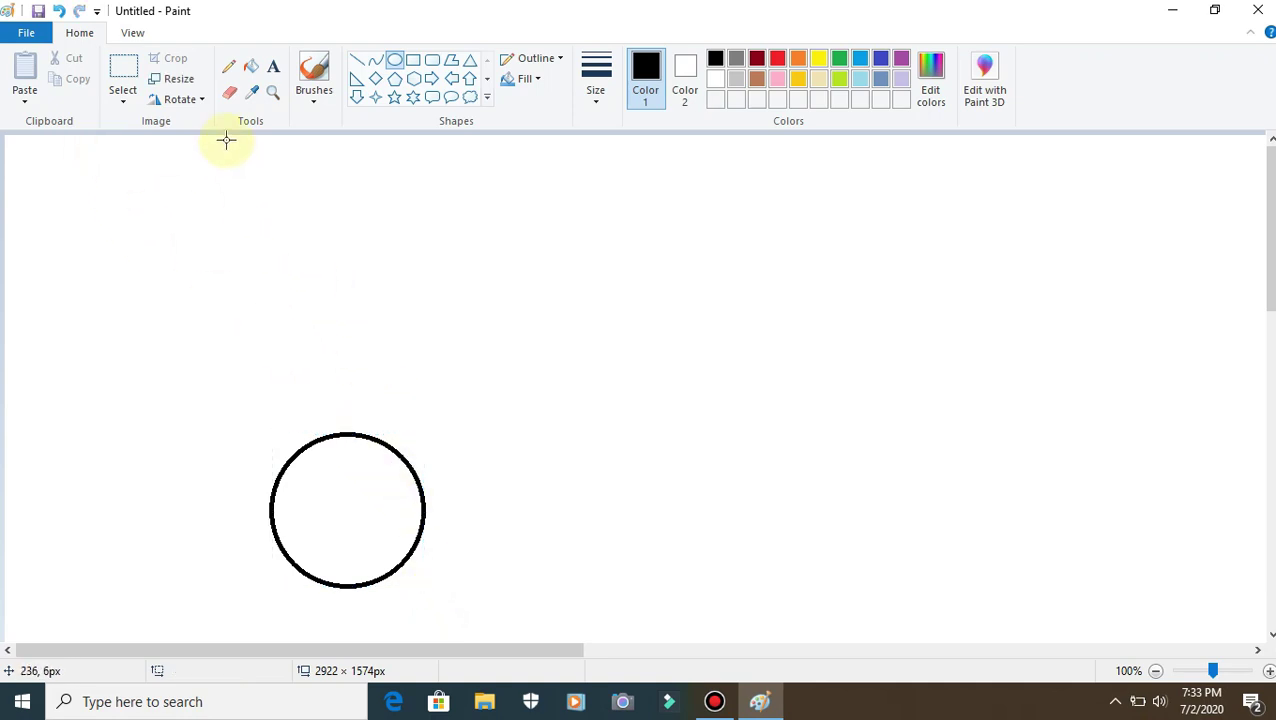
- Copy the circle and place the duplicate to its right at about the same height, leaving a wide gap between them
left_click(131, 66)
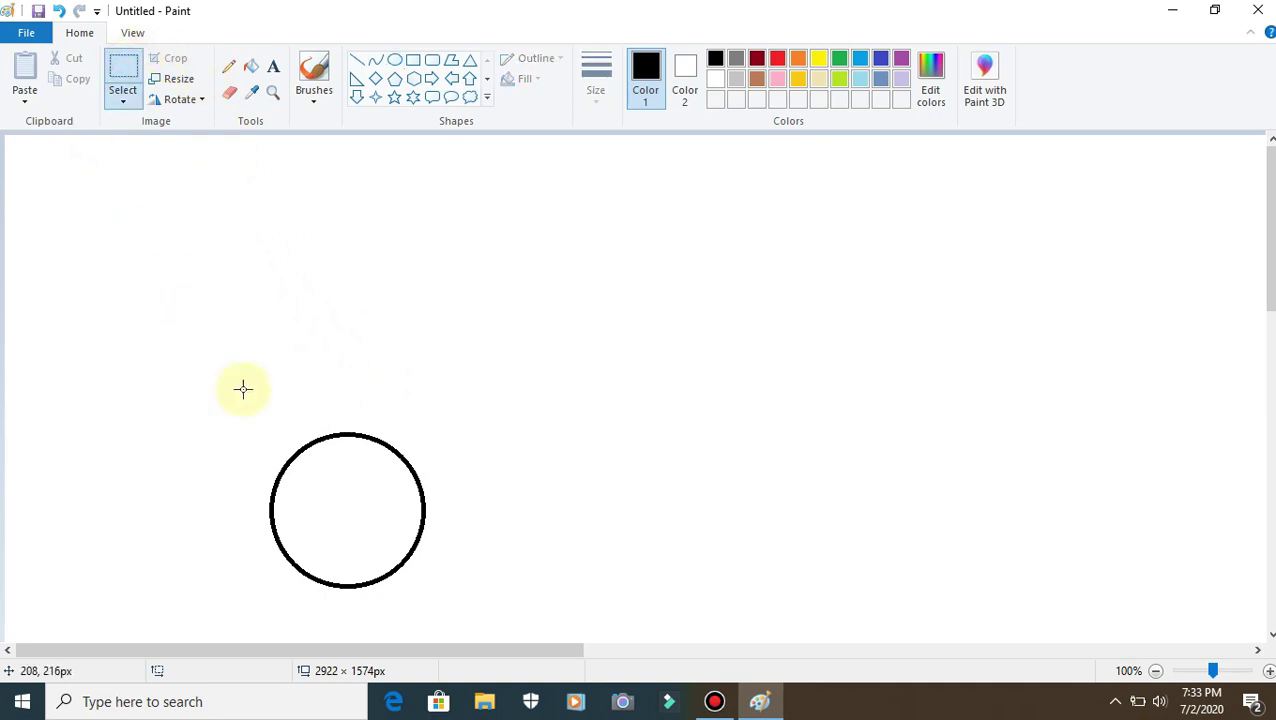
left_click_drag(264, 427, 450, 594)
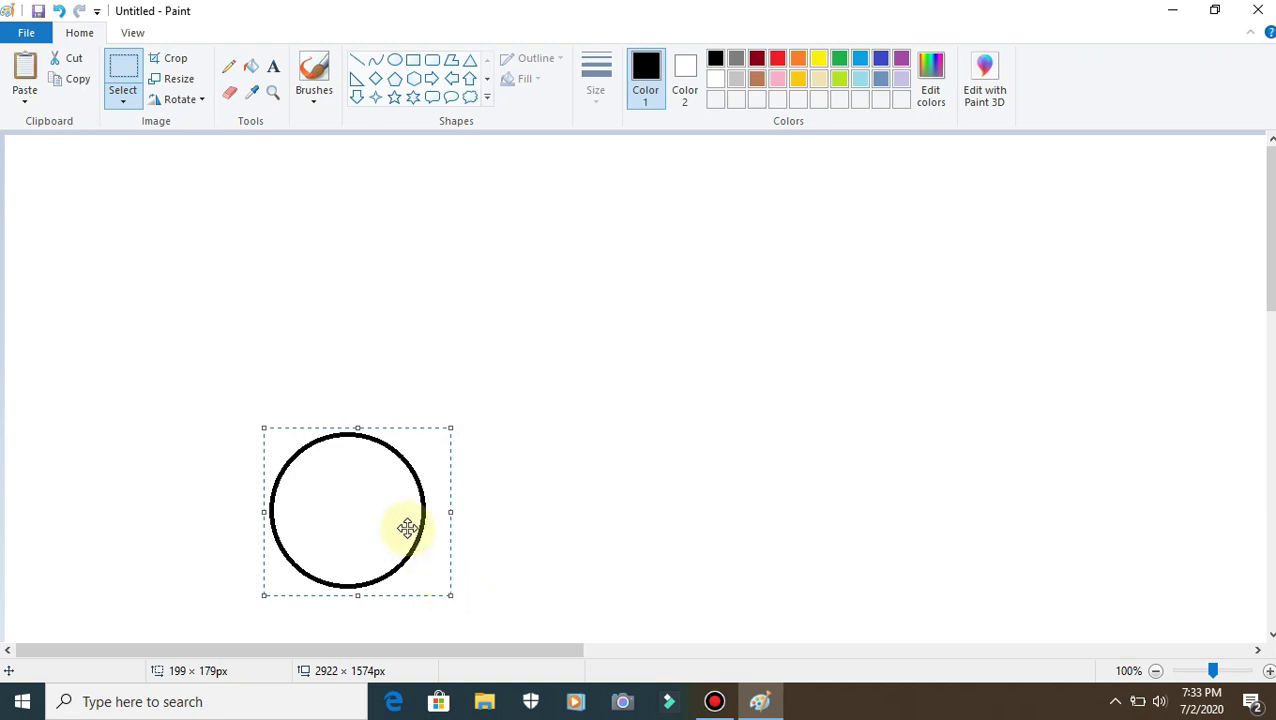
key("ctrl+c")
key("ctrl+v")
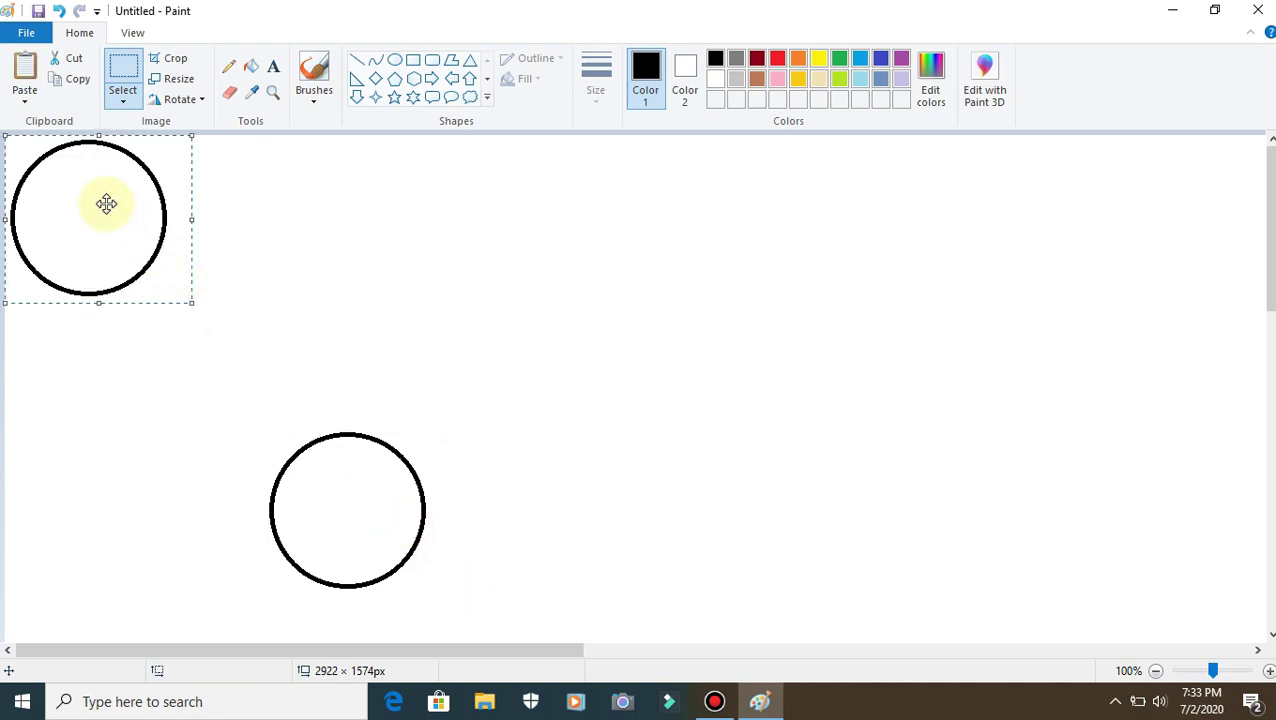
left_click_drag(105, 203, 772, 499)
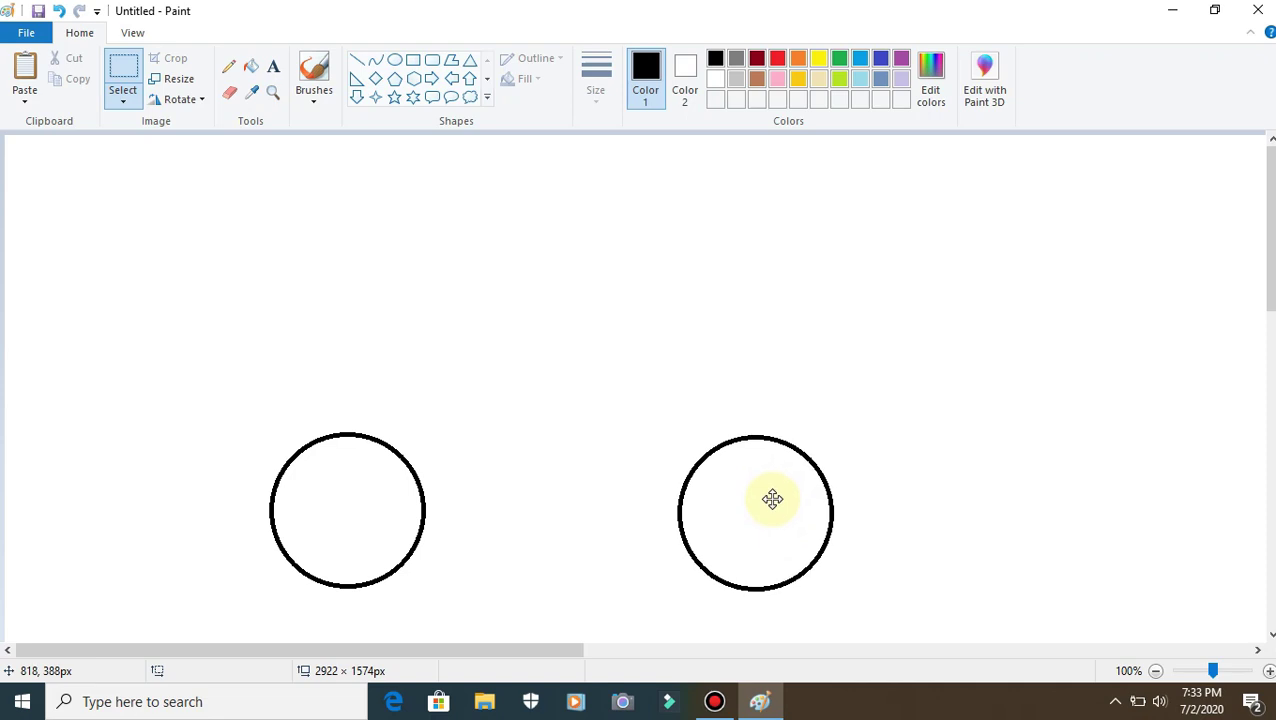
left_click_drag(772, 499, 772, 498)
left_click(738, 352)
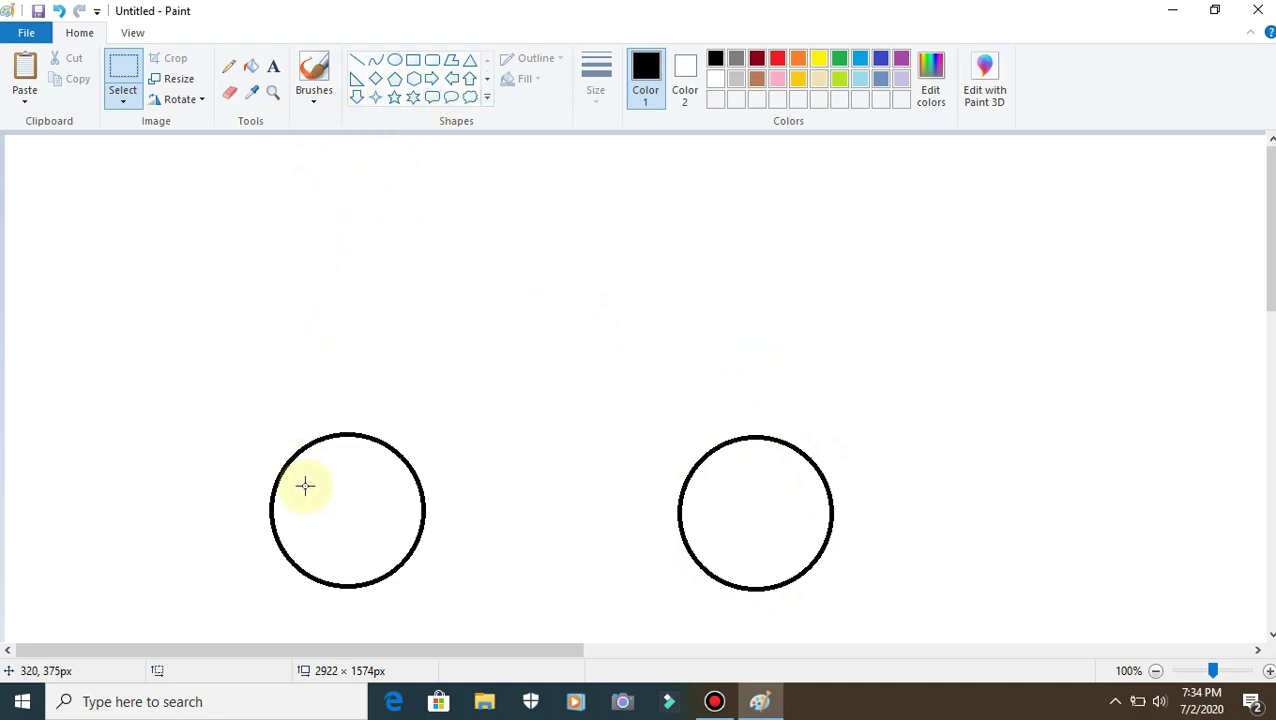
- Draw a smaller circle about 97 × 97 px and center it inside the left circle
left_click(395, 62)
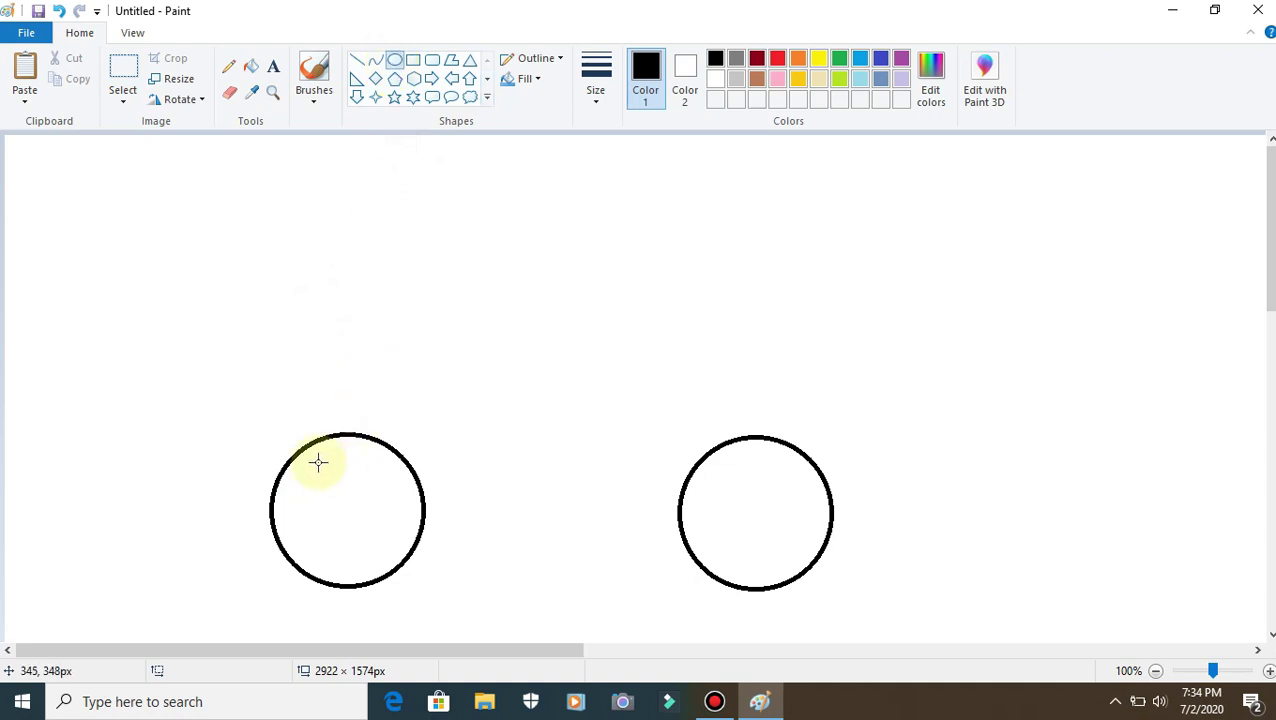
mouse_move(307, 478)
left_mouse_down()
mouse_move(395, 540)
mouse_move(417, 552)
mouse_move(421, 537)
mouse_move(469, 570)
left_mouse_up()
left_click_drag(366, 509, 361, 492)
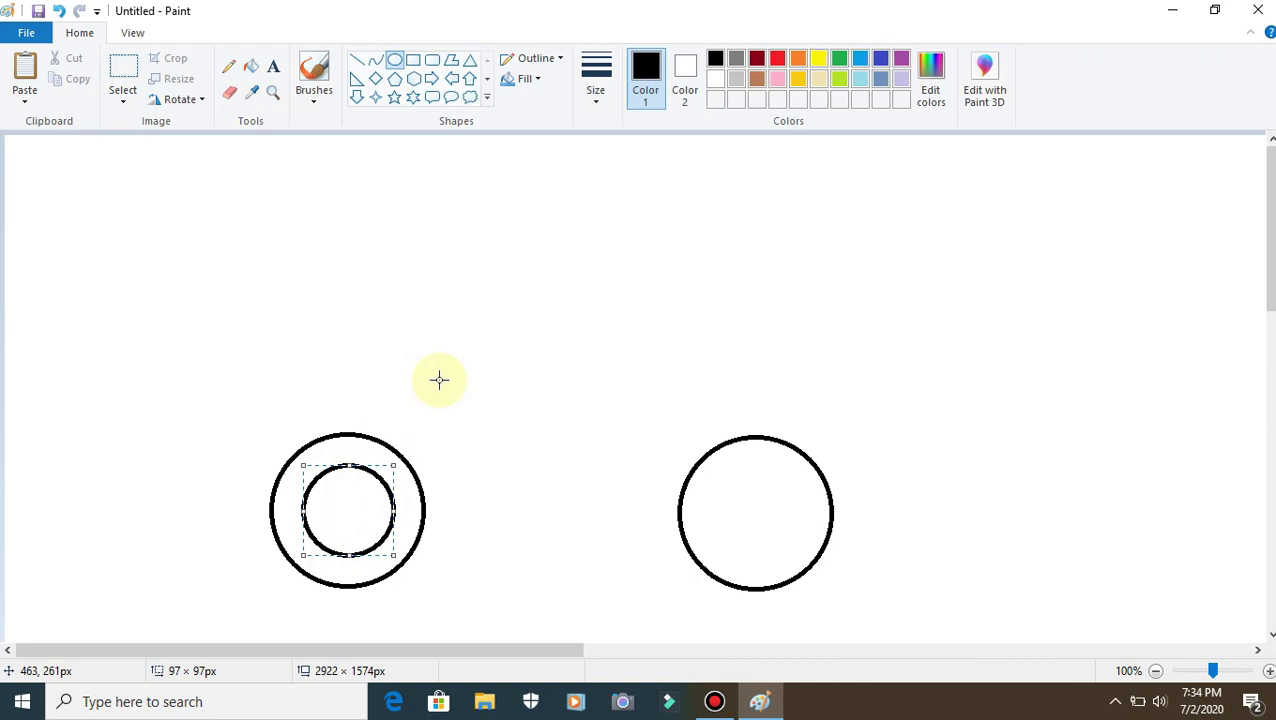
- Copy the left wheel's inner circle and center the duplicate inside the right circle
key("ctrl+v")
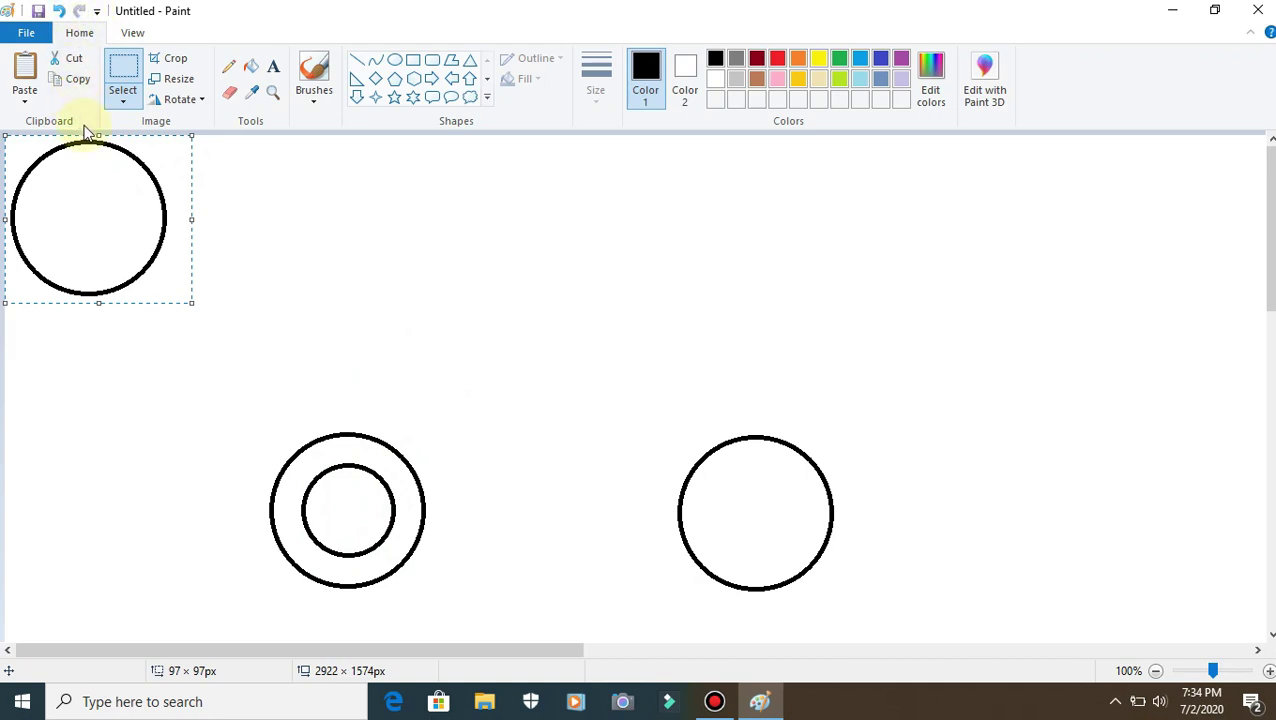
key("Delete")
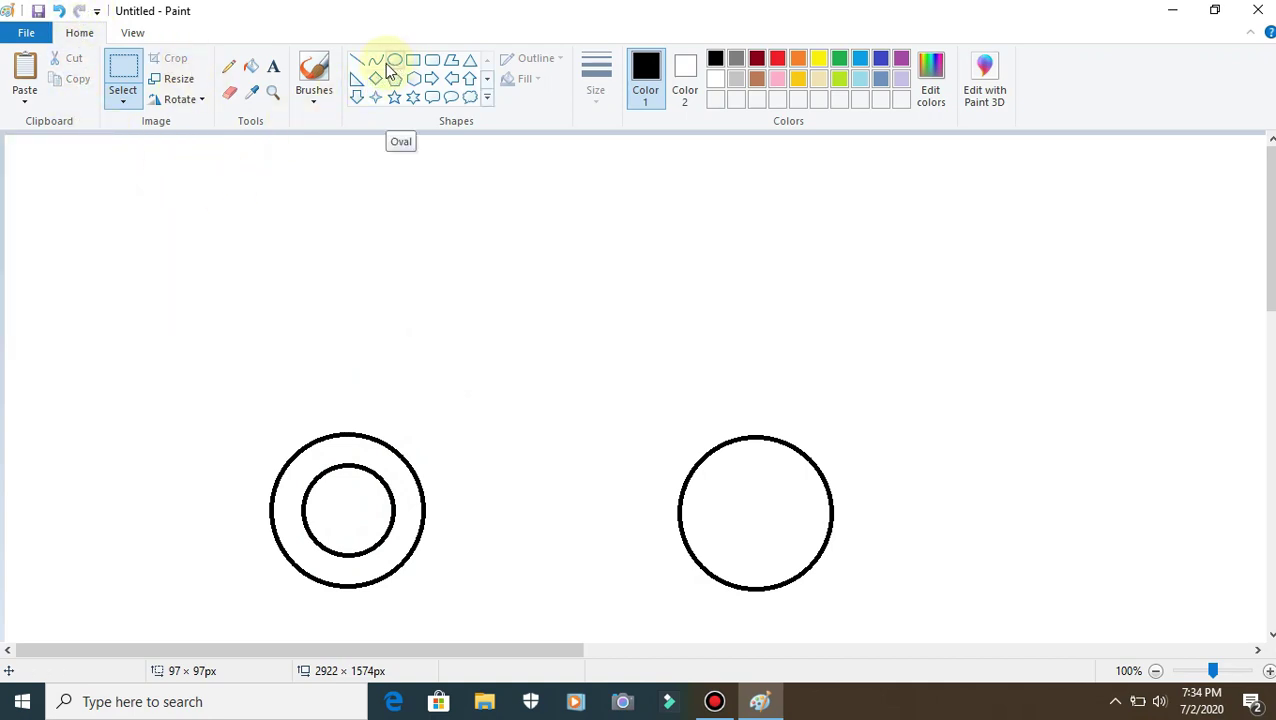
left_click(125, 70)
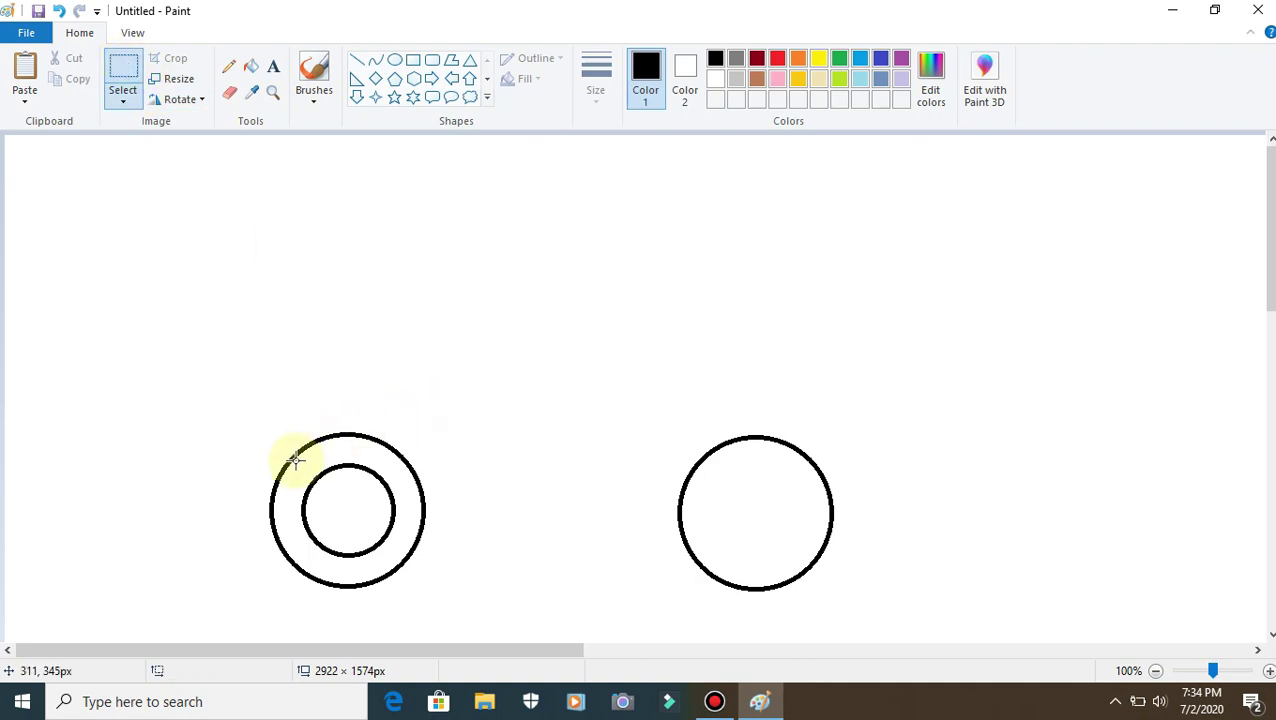
left_click_drag(292, 465, 398, 563)
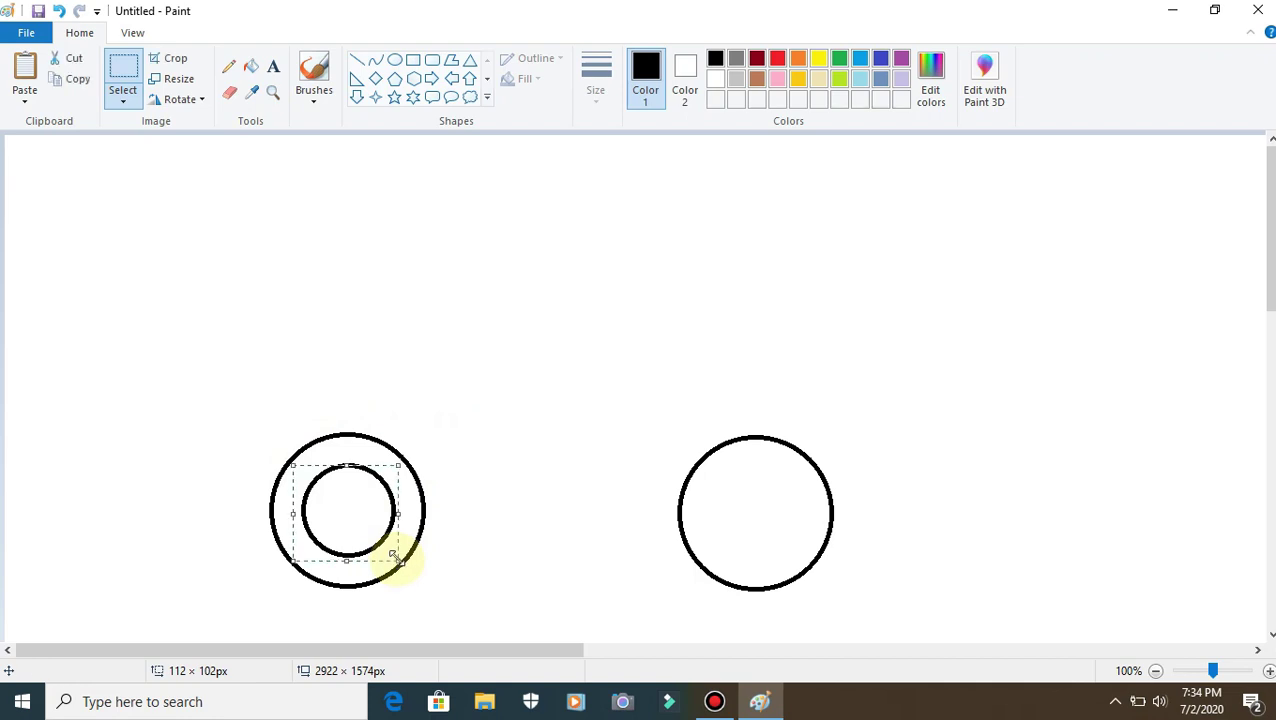
key("ctrl+v")
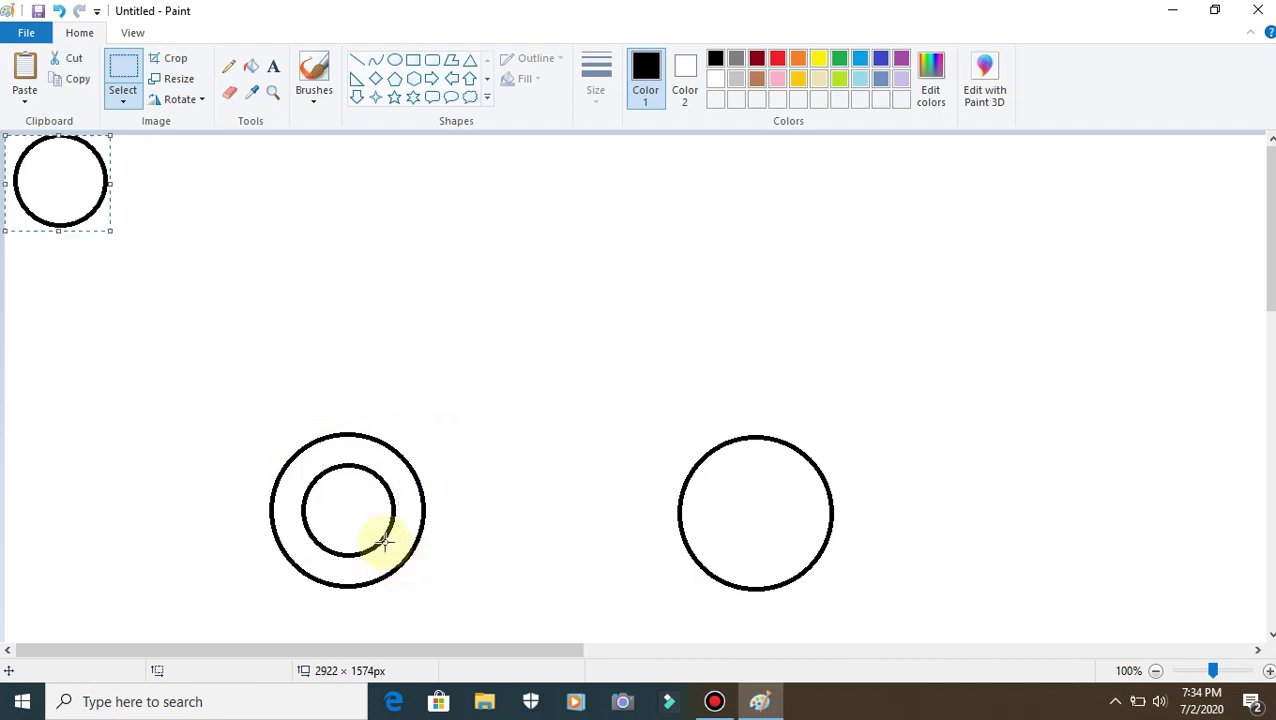
left_click_drag(63, 185, 758, 514)
left_click(839, 390)
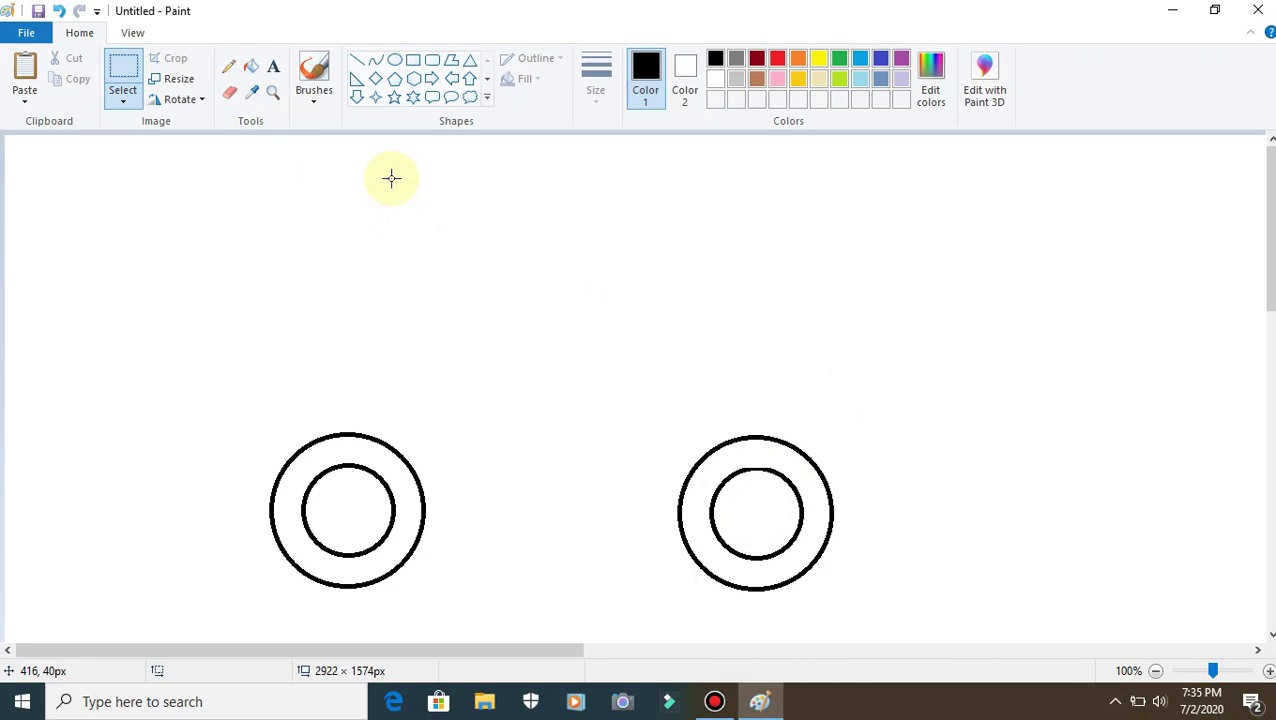
- Draw a third, smallest circle centered inside the left pair of concentric circles
left_click(395, 62)
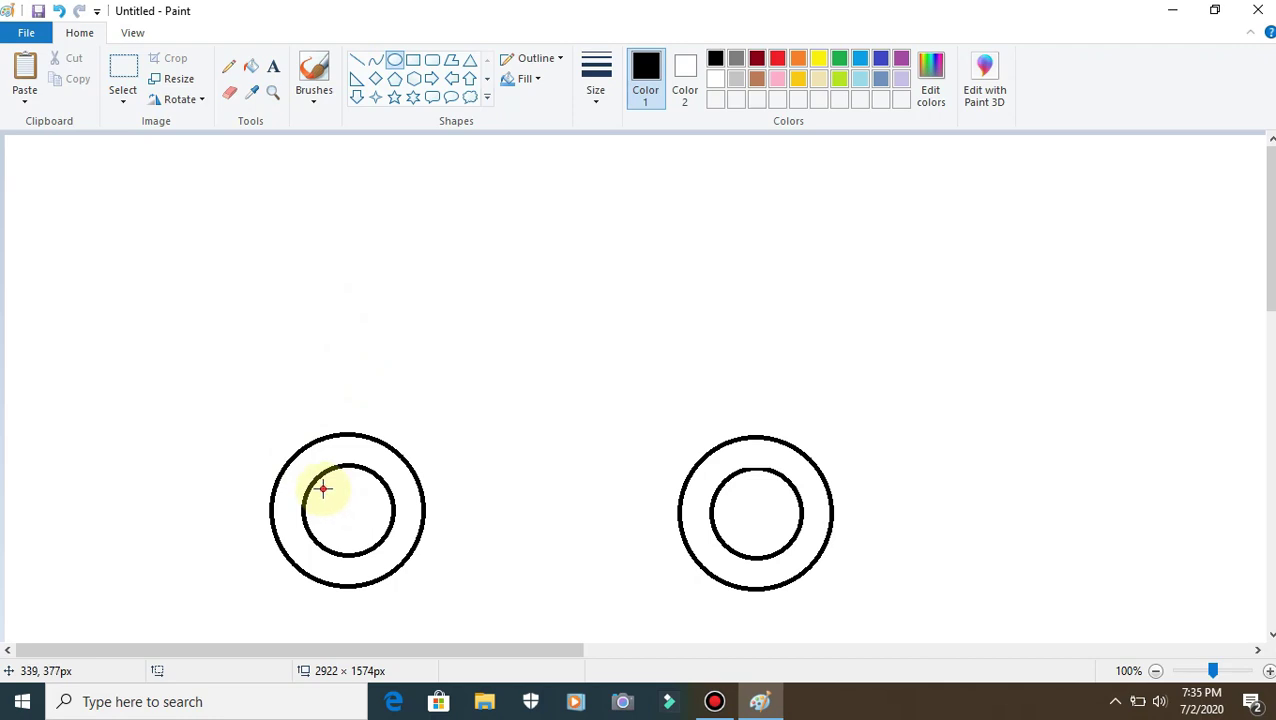
left_click_drag(322, 489, 354, 511)
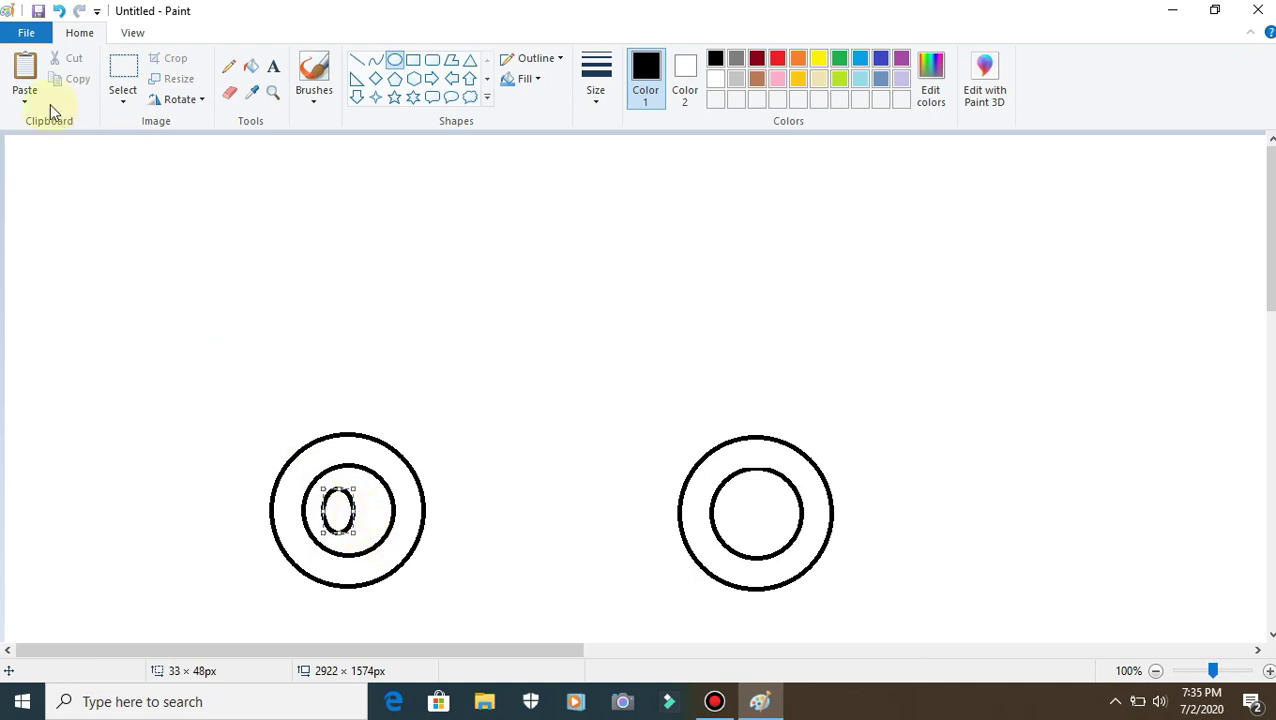
left_click(59, 11)
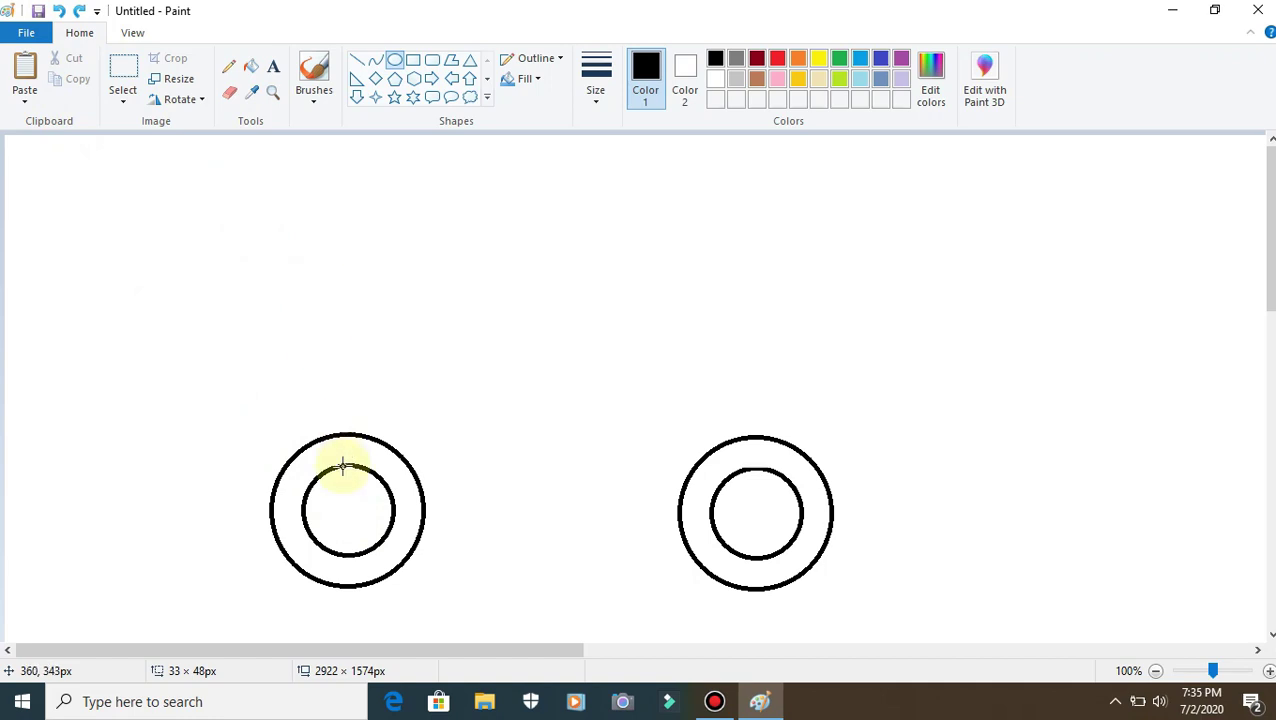
mouse_move(323, 494)
left_mouse_down()
mouse_move(363, 534)
mouse_move(347, 507)
left_mouse_up()
left_click(412, 425)
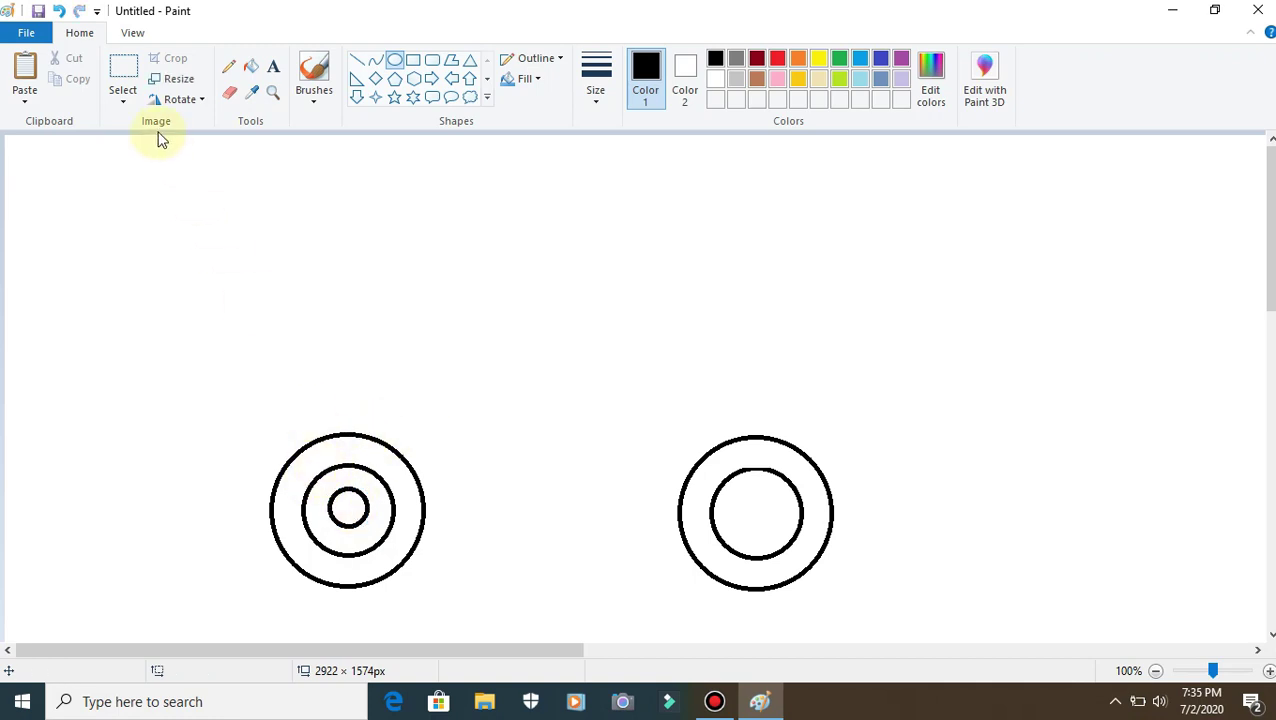
- Copy the smallest circle and center the duplicate inside the right pair of concentric circles
left_click(123, 76)
left_click_drag(323, 480, 375, 533)
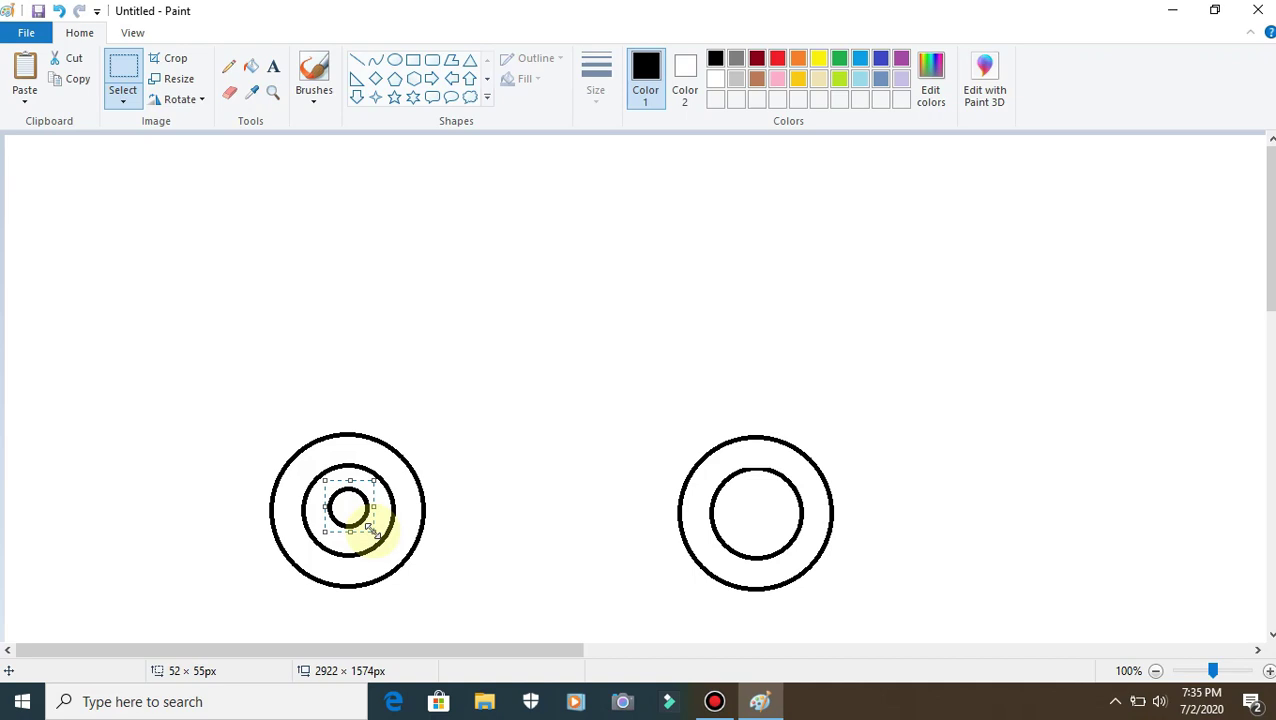
key("ctrl+c")
key("ctrl+v")
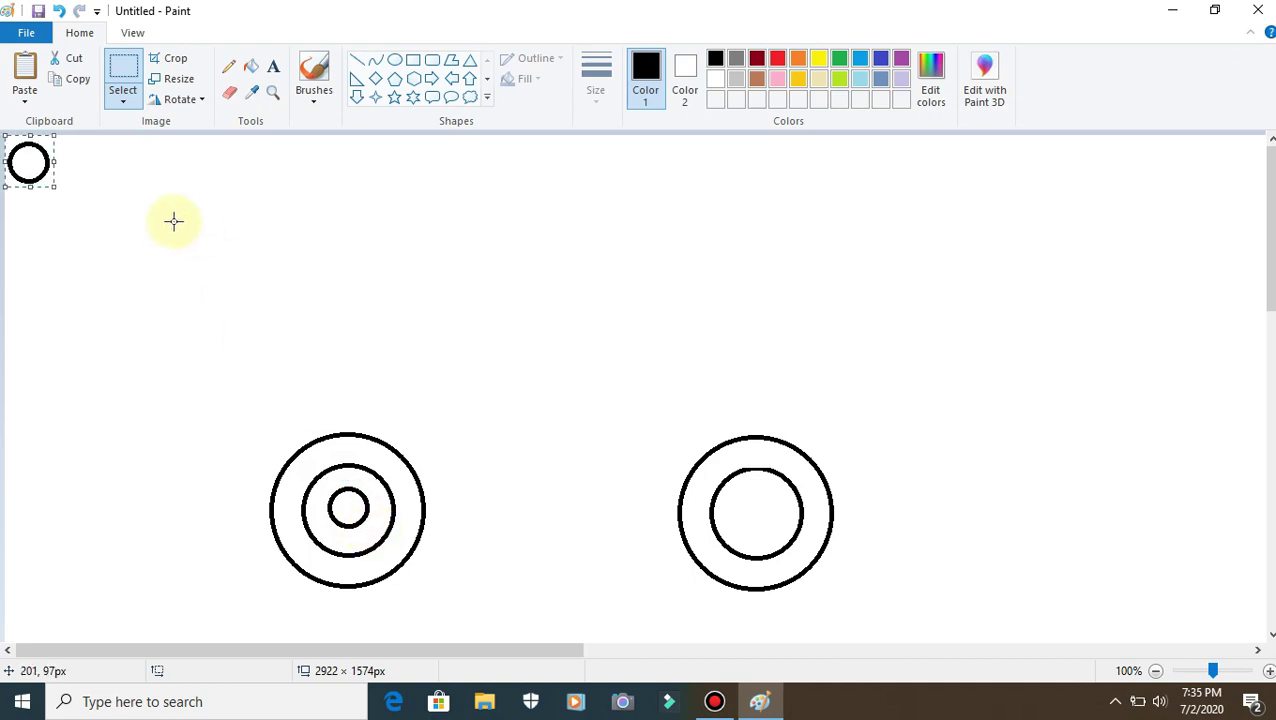
left_click_drag(28, 160, 752, 507)
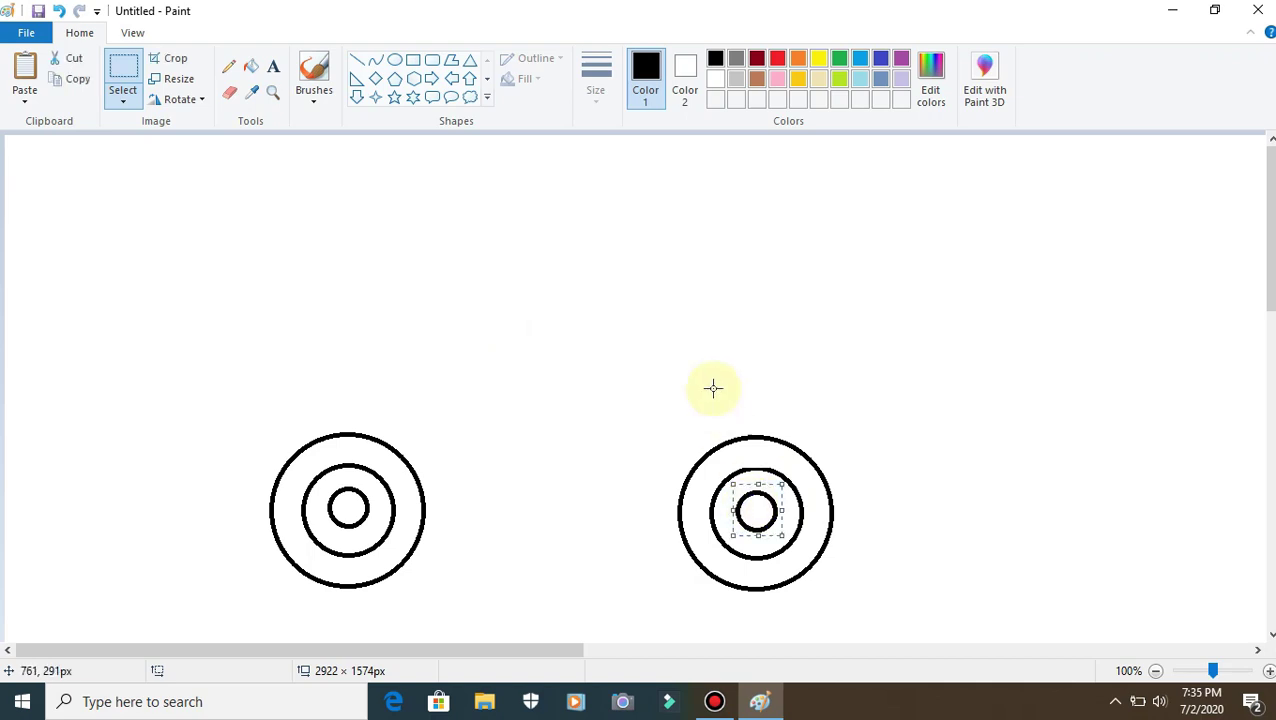
left_click(690, 347)
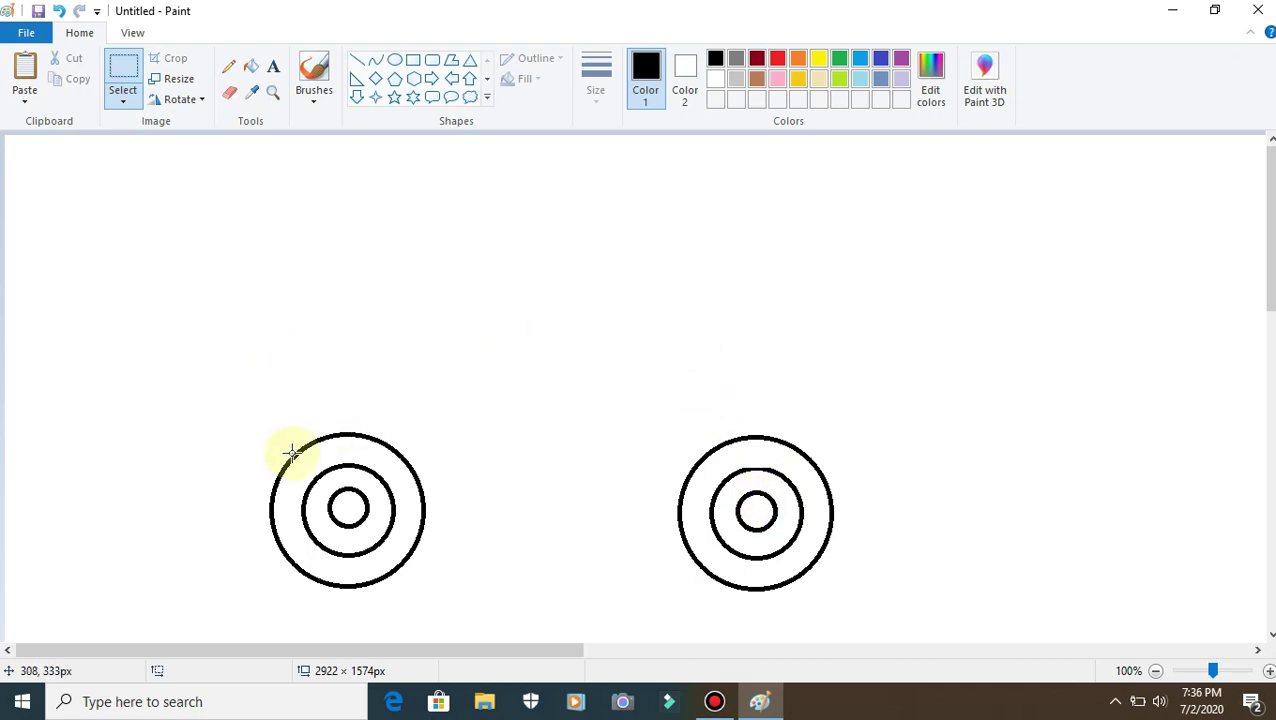
left_click_drag(247, 406, 460, 601)
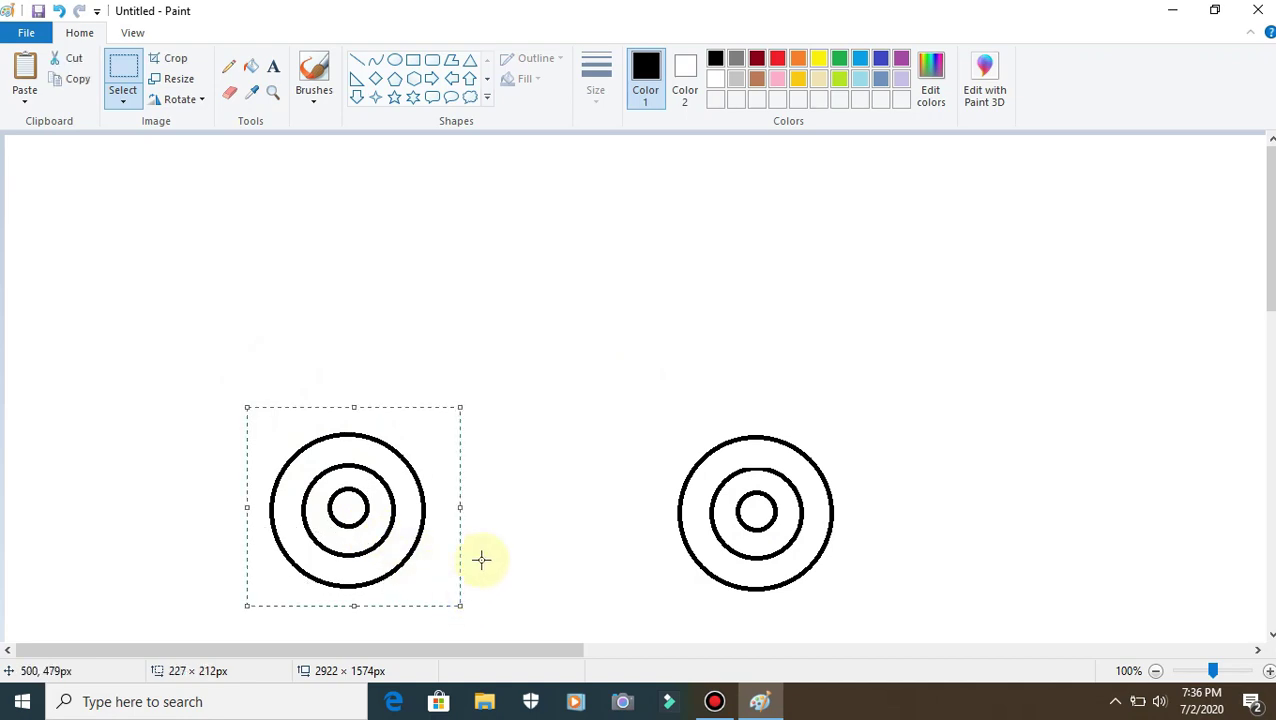
key("ctrl+v")
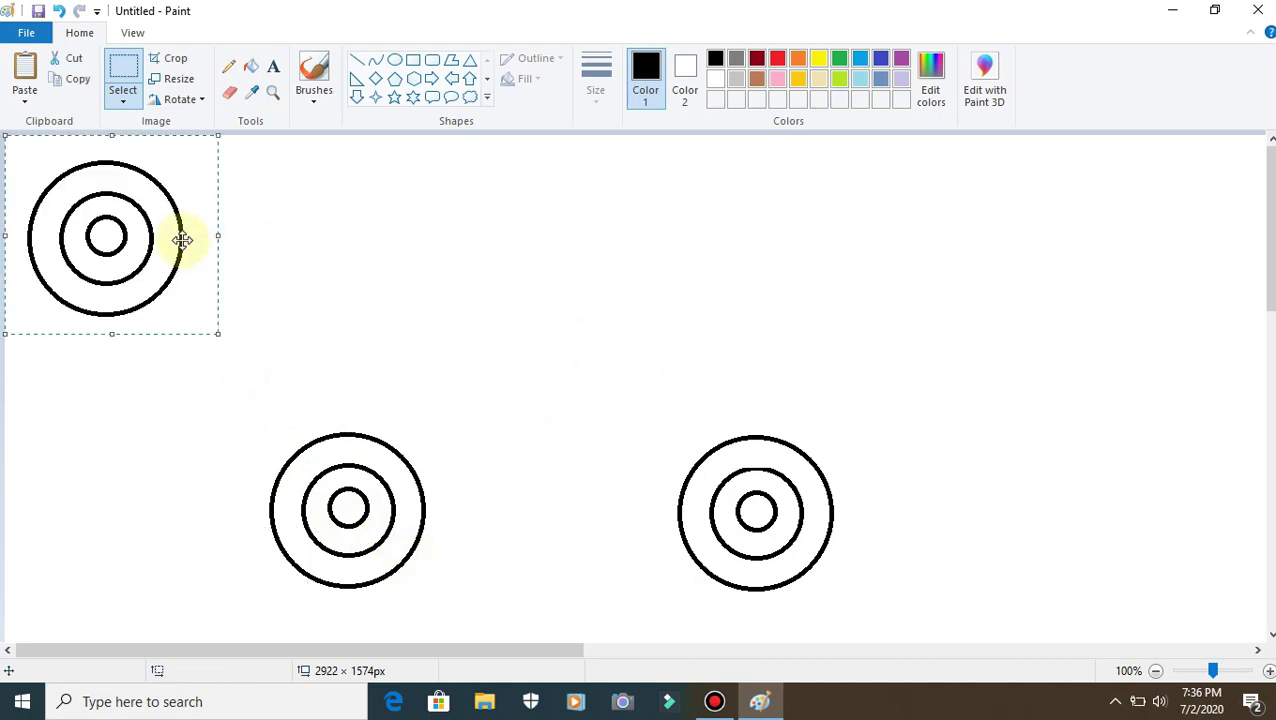
key("Delete")
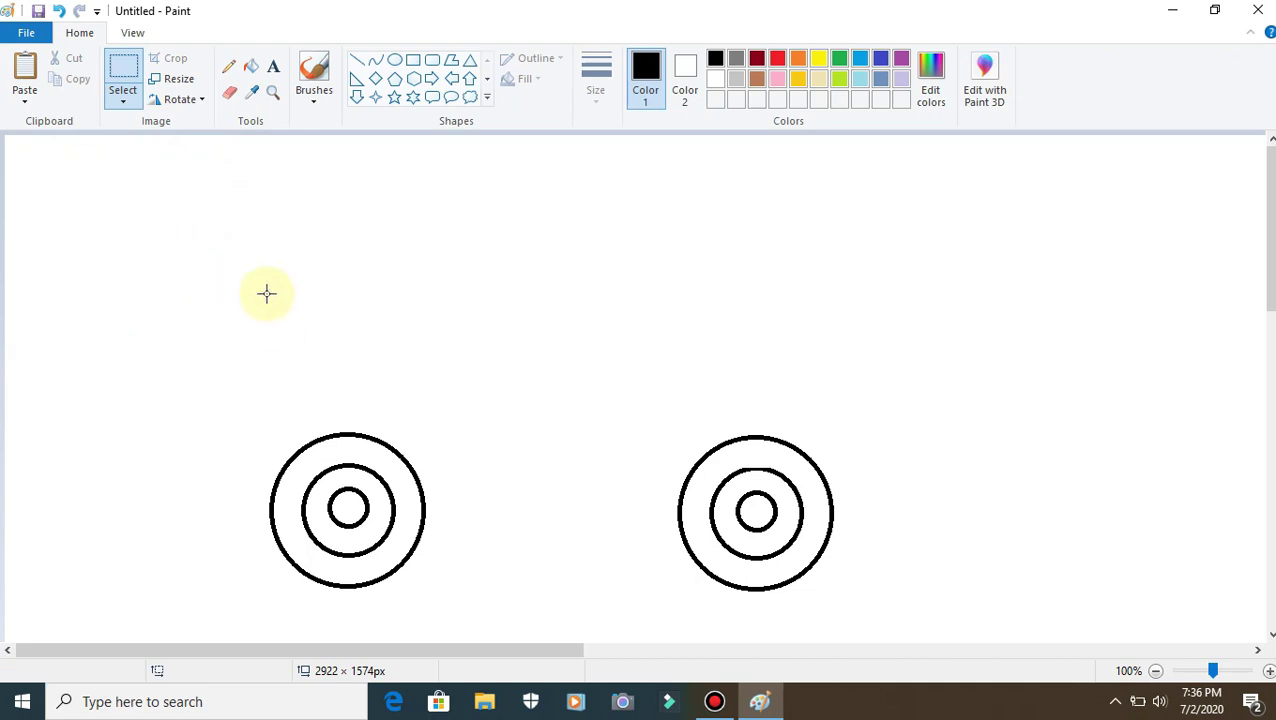
- Fill the outer rings of both the left and right wheels with black
left_click(251, 66)
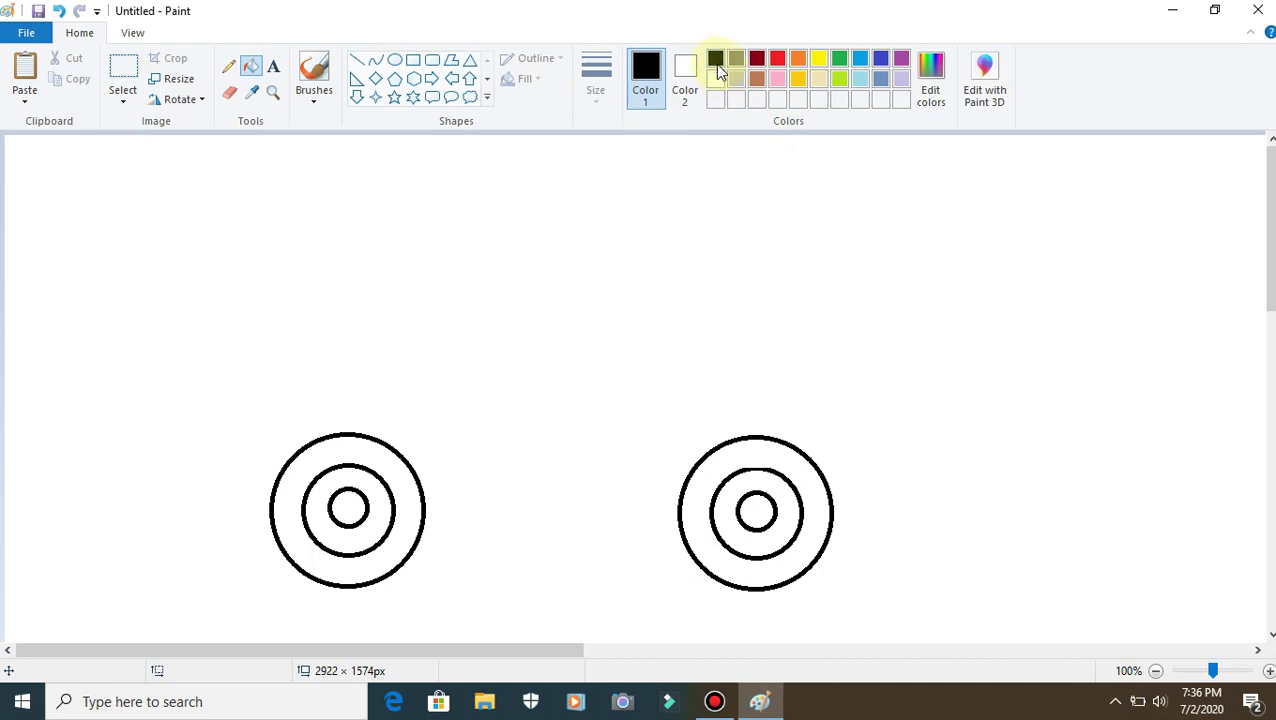
left_click(381, 442)
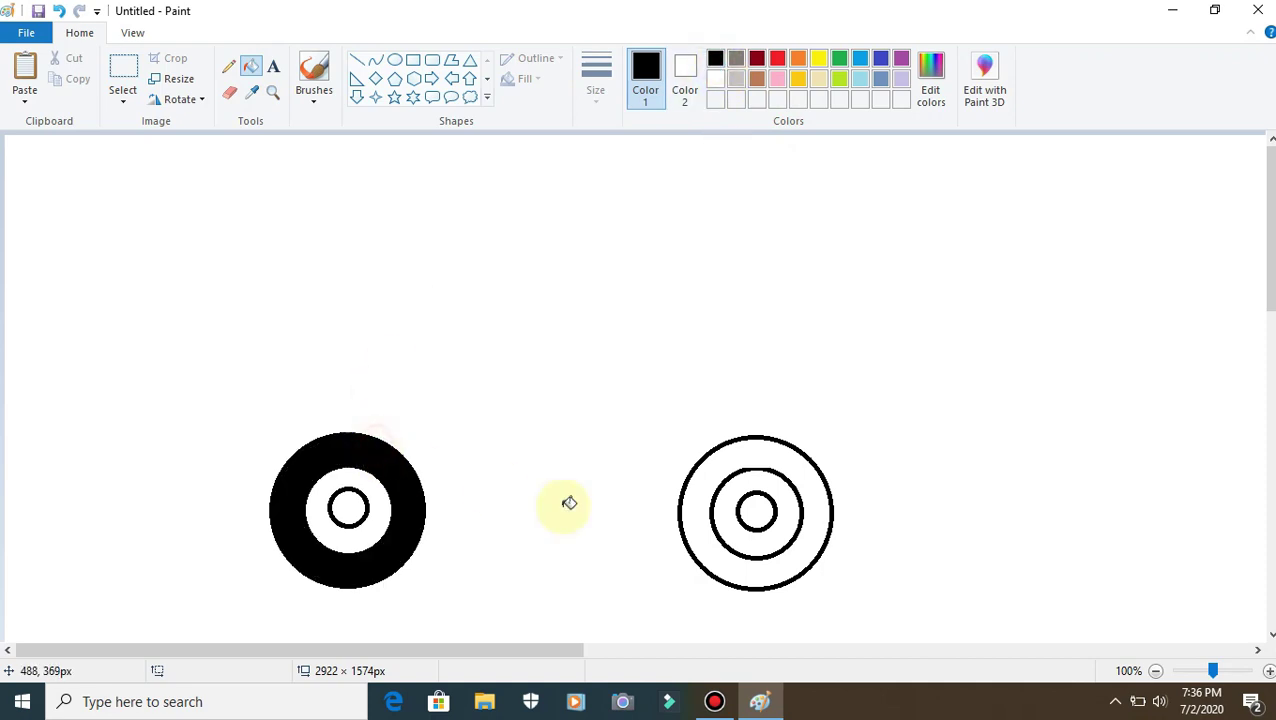
left_click(758, 452)
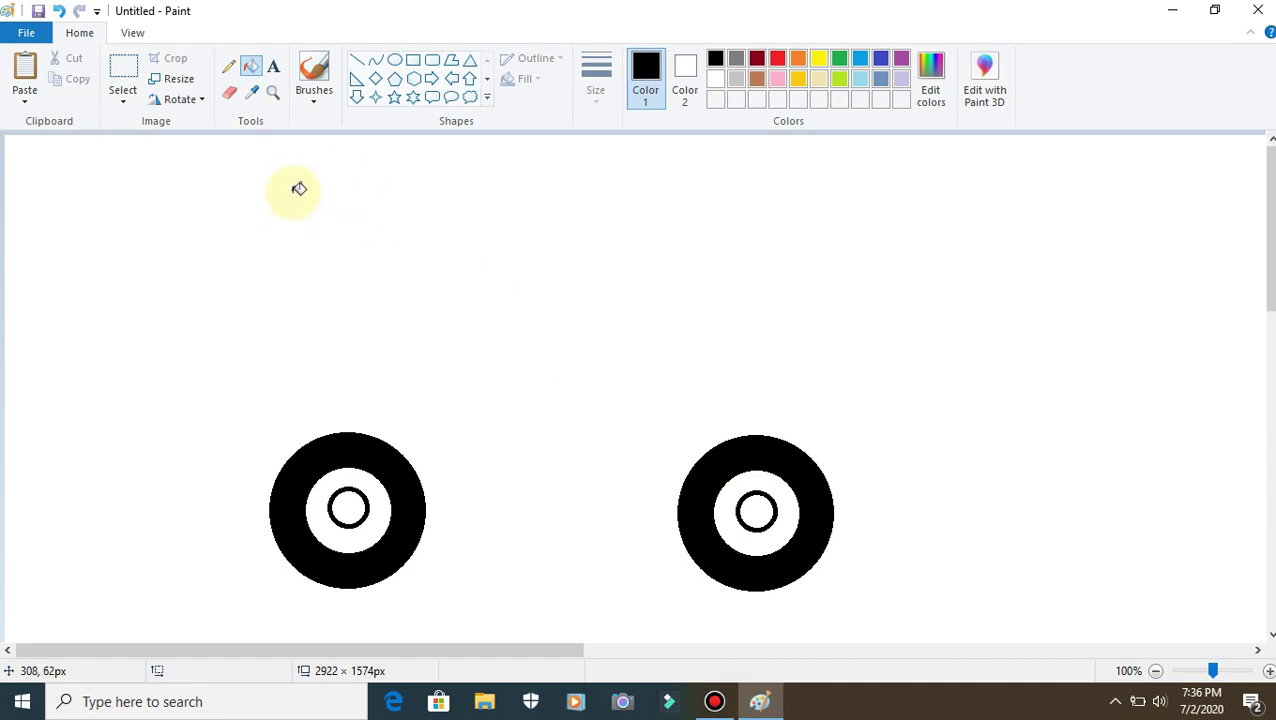
- Shrink the right wheel slightly, with its selection at about 187 × 205 px, and shift it slightly down and right
left_click(124, 72)
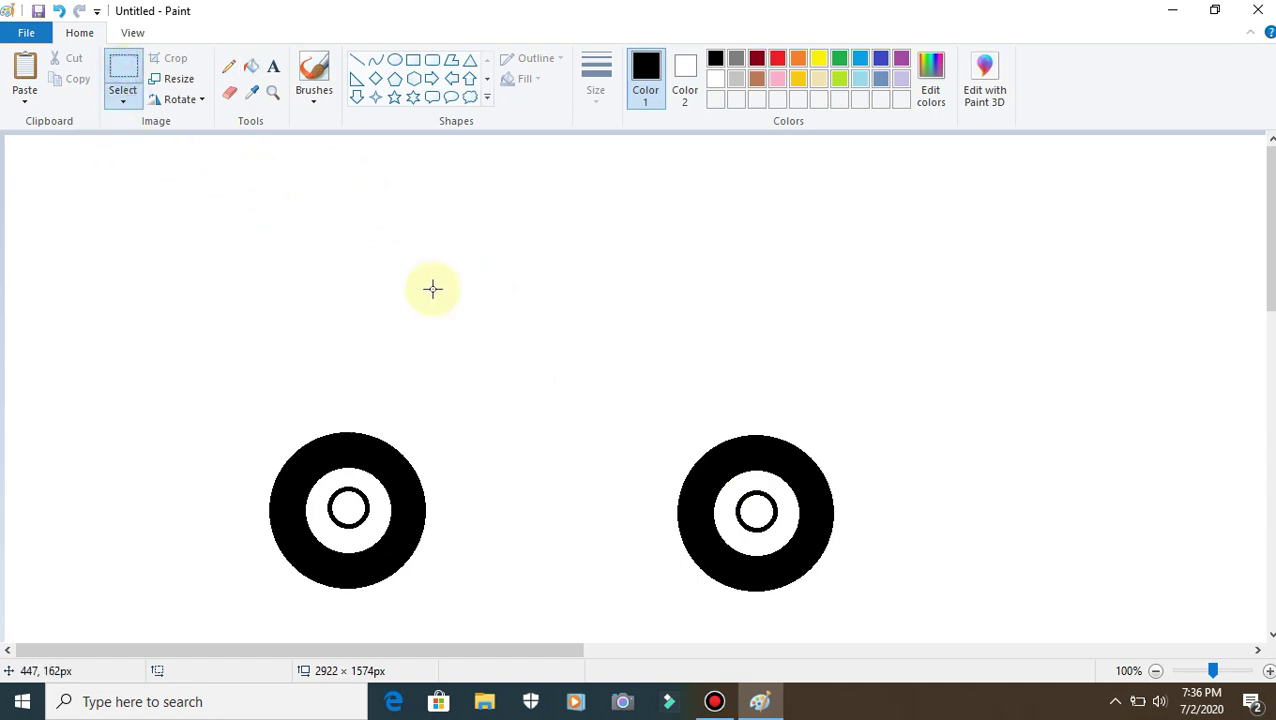
left_click_drag(665, 411, 850, 613)
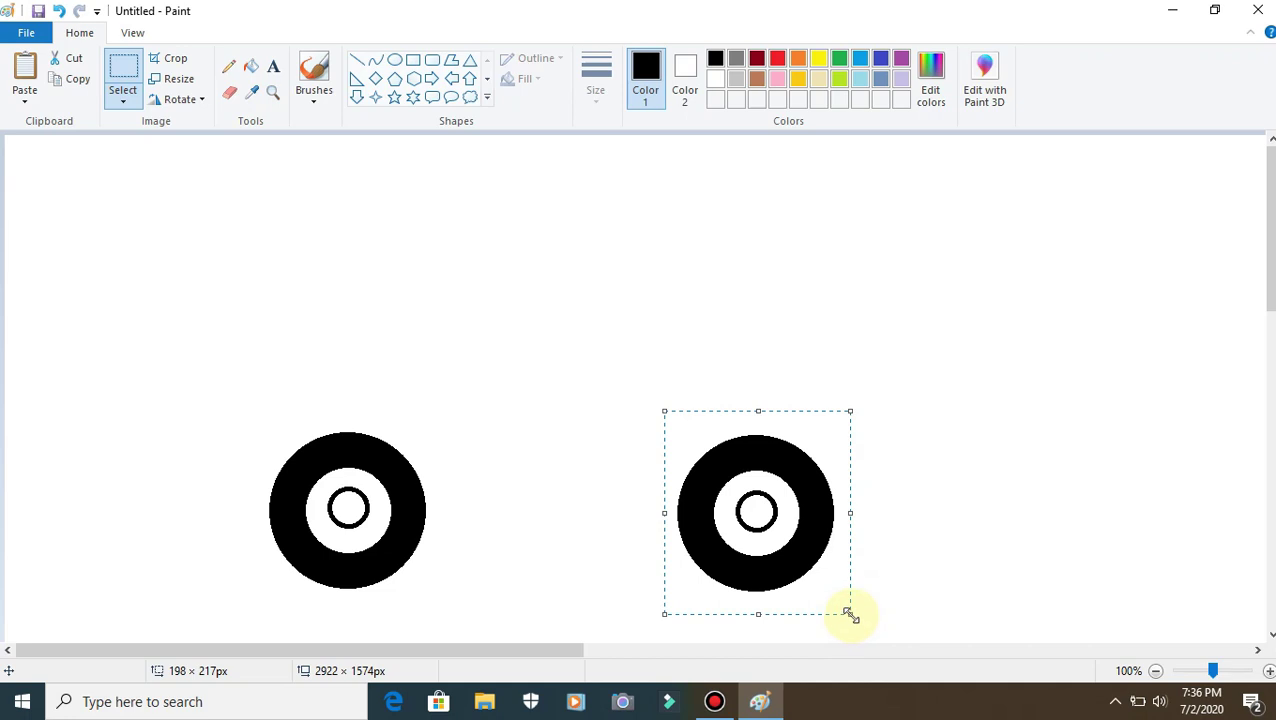
left_click_drag(850, 613, 838, 602)
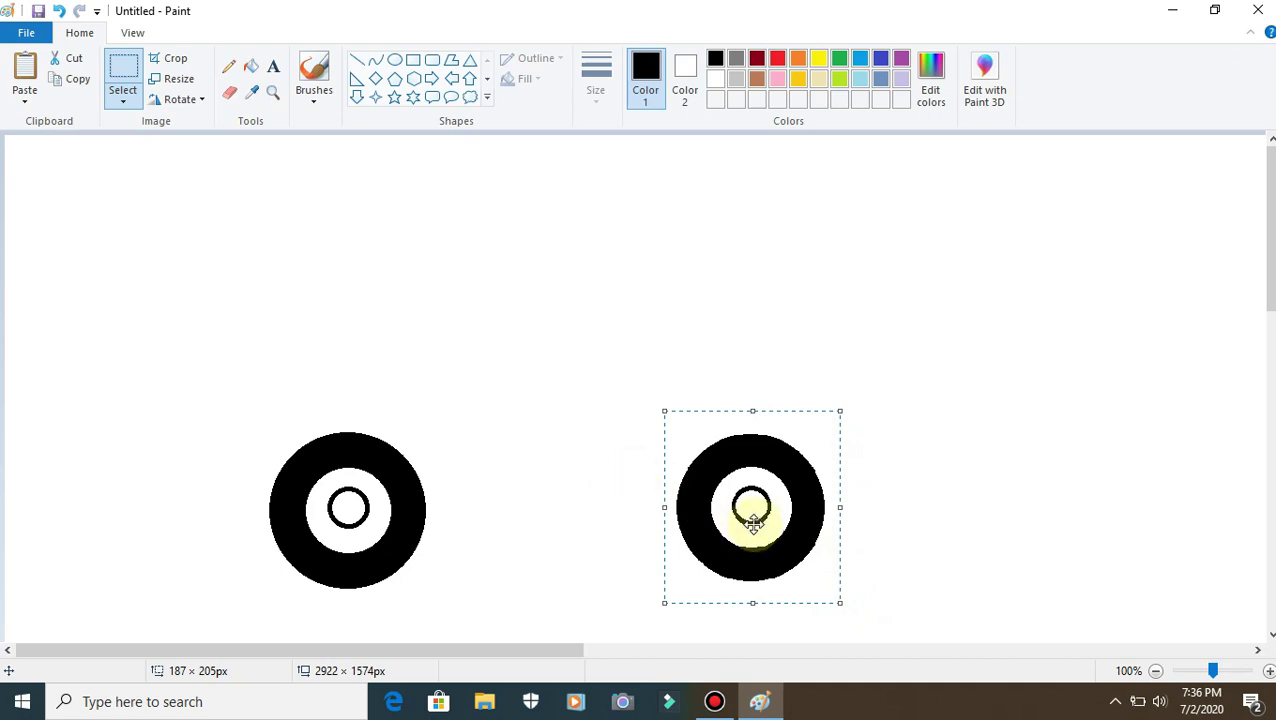
left_click_drag(726, 501, 734, 514)
left_click(523, 315)
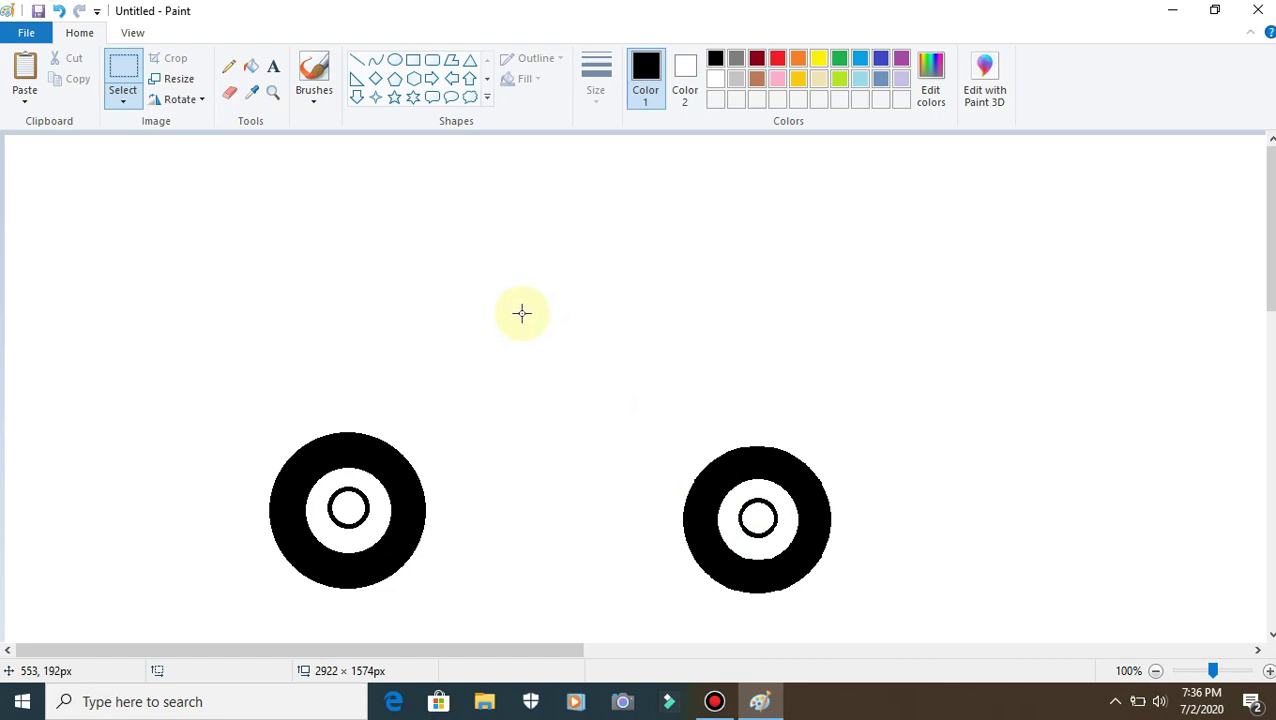
- Draw a curve about 193 × 83 px sloping down across the left wheel's upper part, bowed slightly upward
left_click(380, 68)
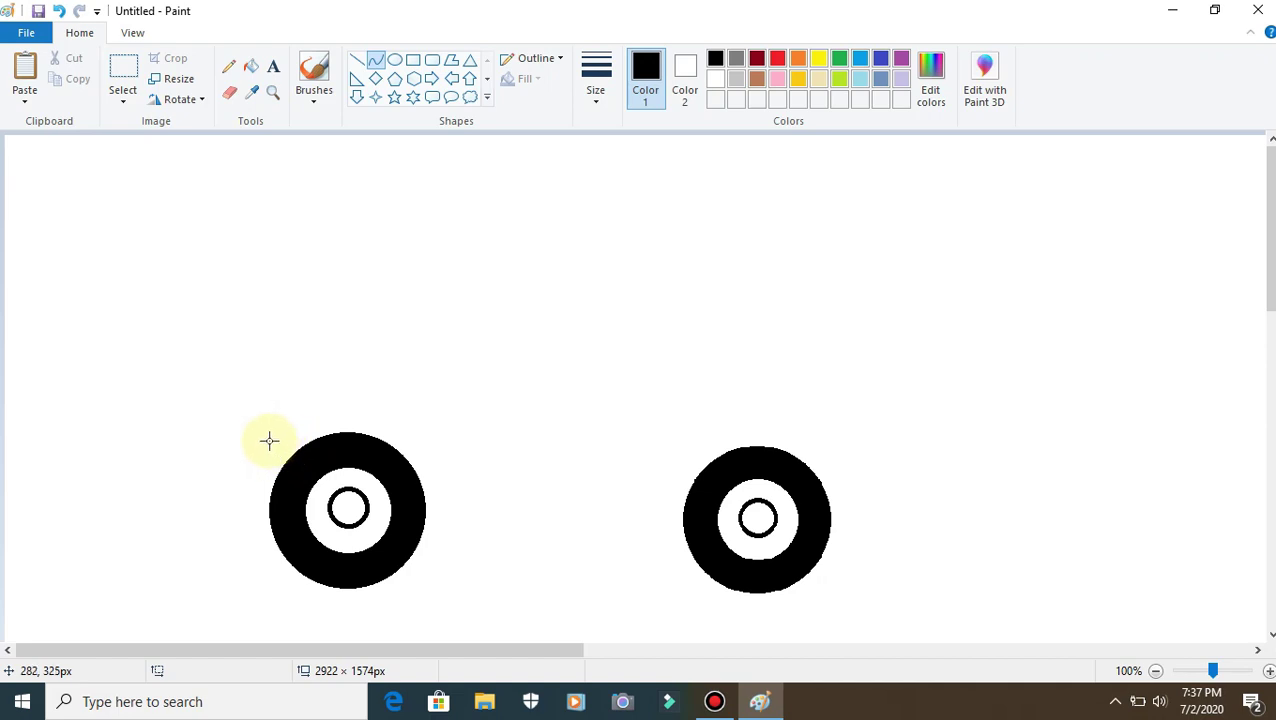
left_click_drag(270, 442, 452, 519)
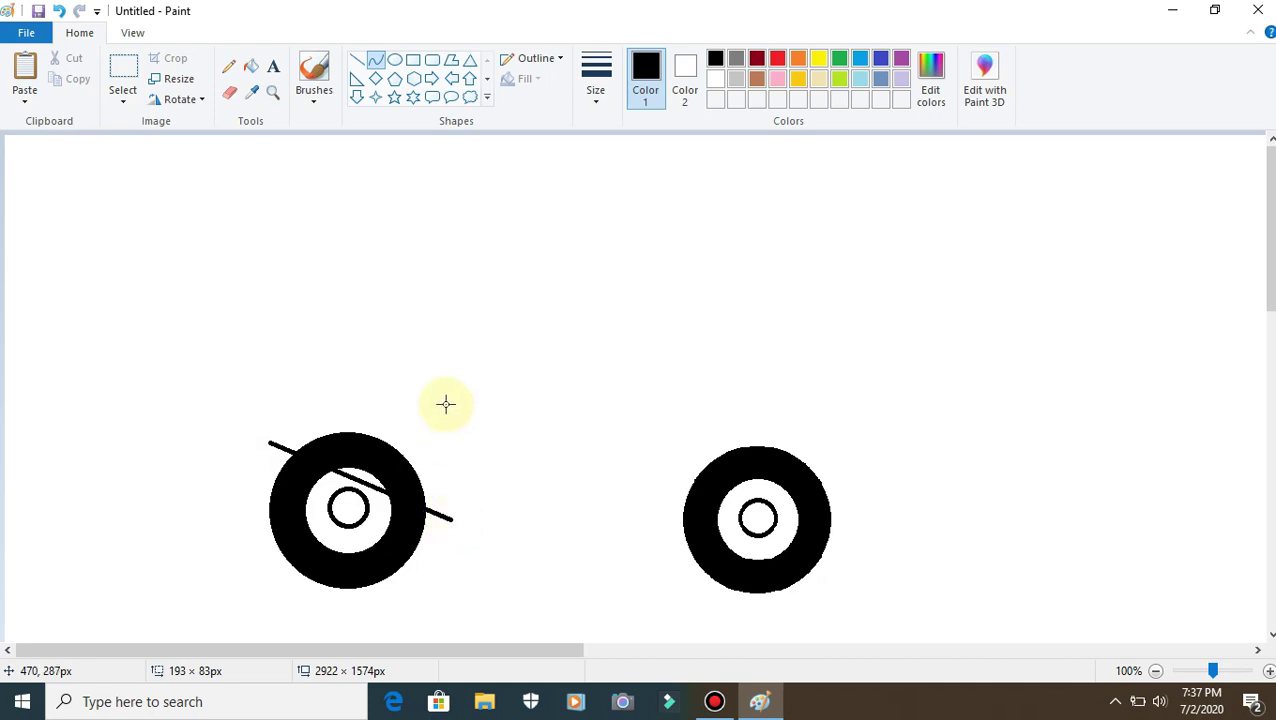
left_click_drag(365, 436, 358, 456)
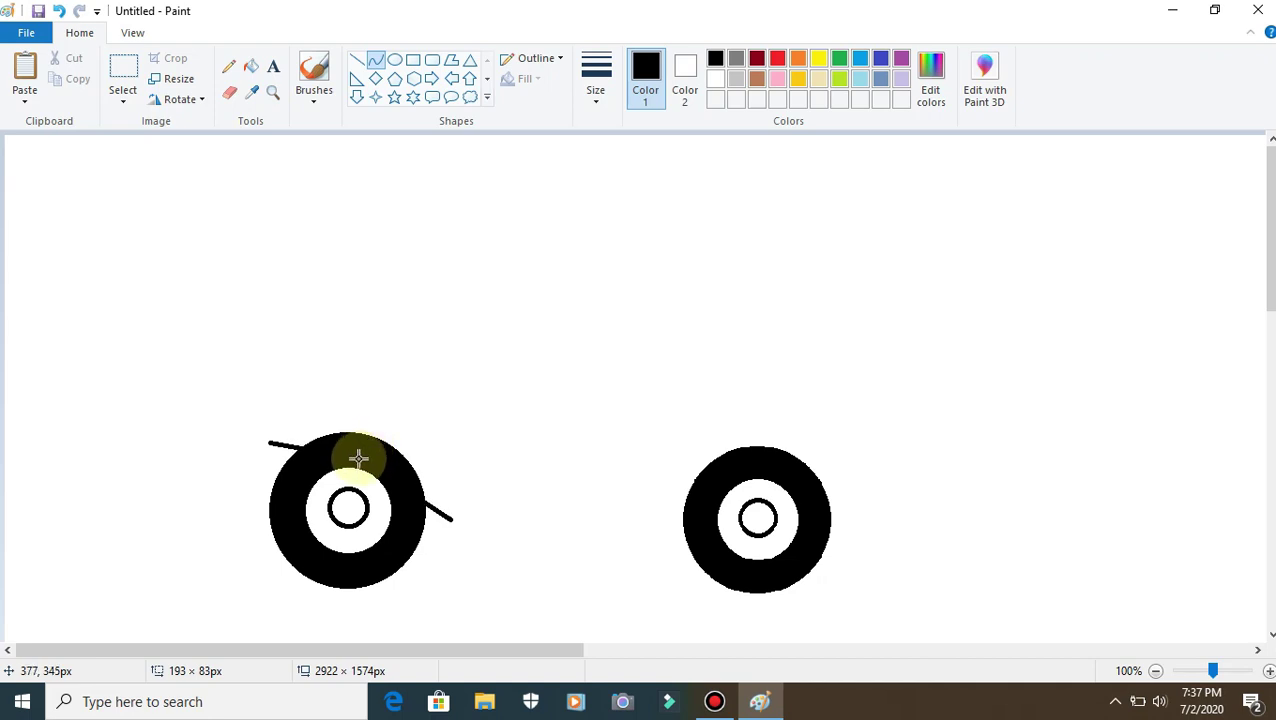
left_click_drag(358, 457, 360, 456)
left_click_drag(360, 456, 358, 455)
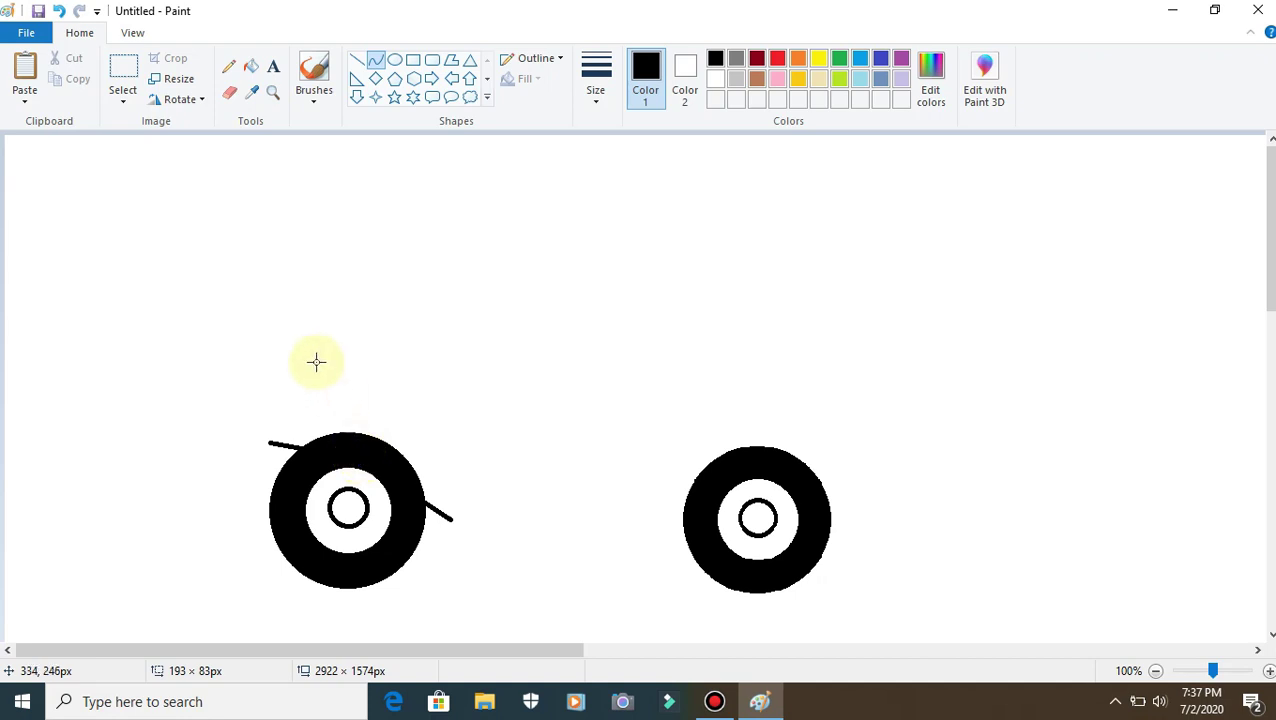
- Erase the part of the left wheel's black tyre that lies above the sloping curve
left_click(134, 68)
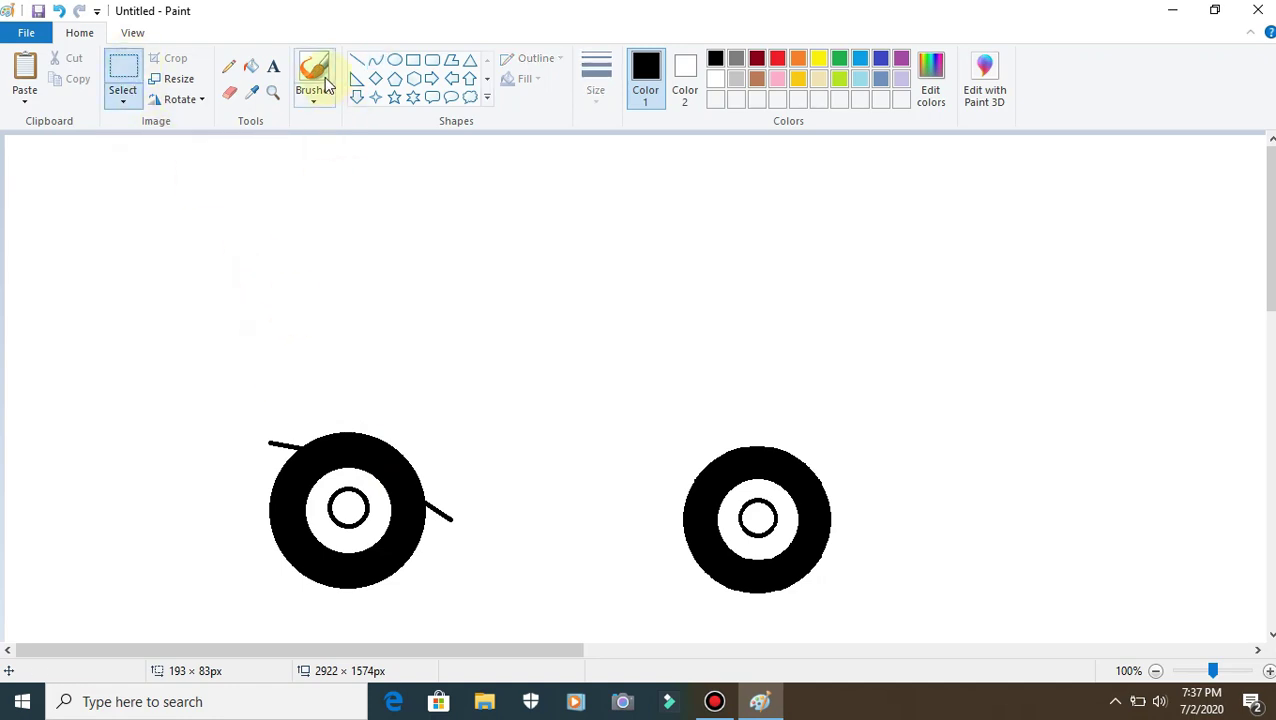
left_click(231, 93)
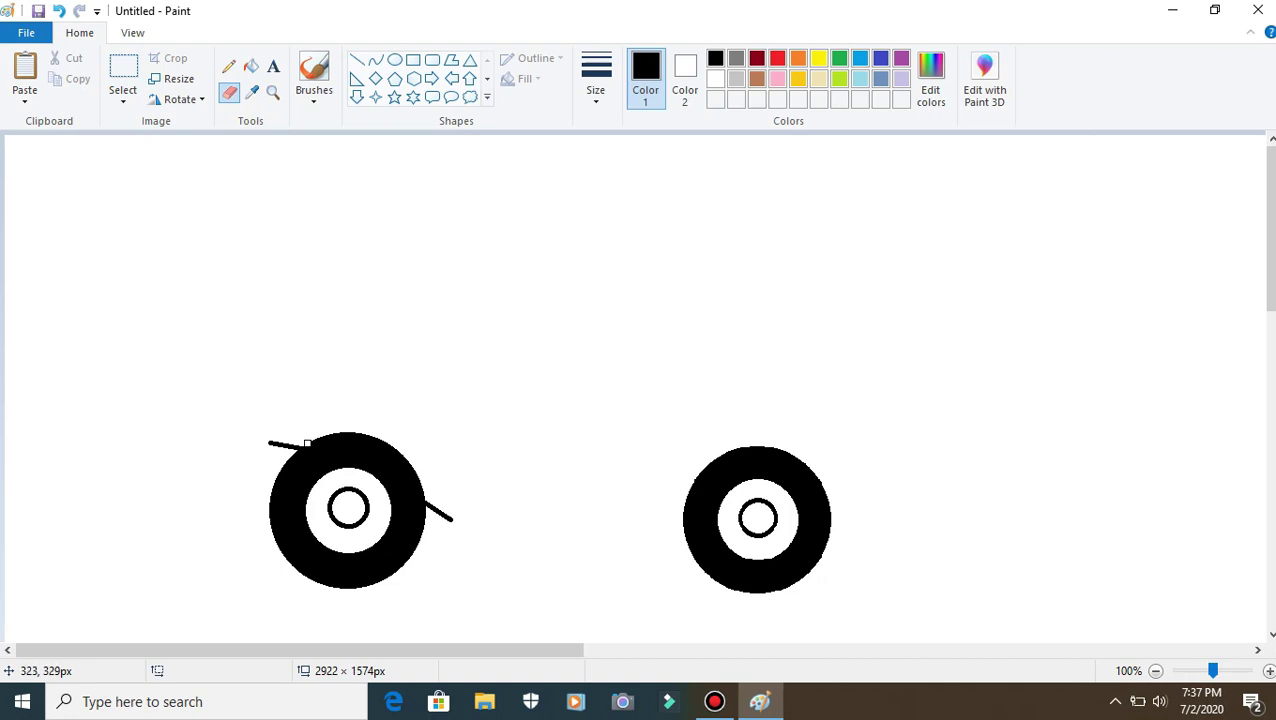
left_click_drag(311, 445, 442, 497)
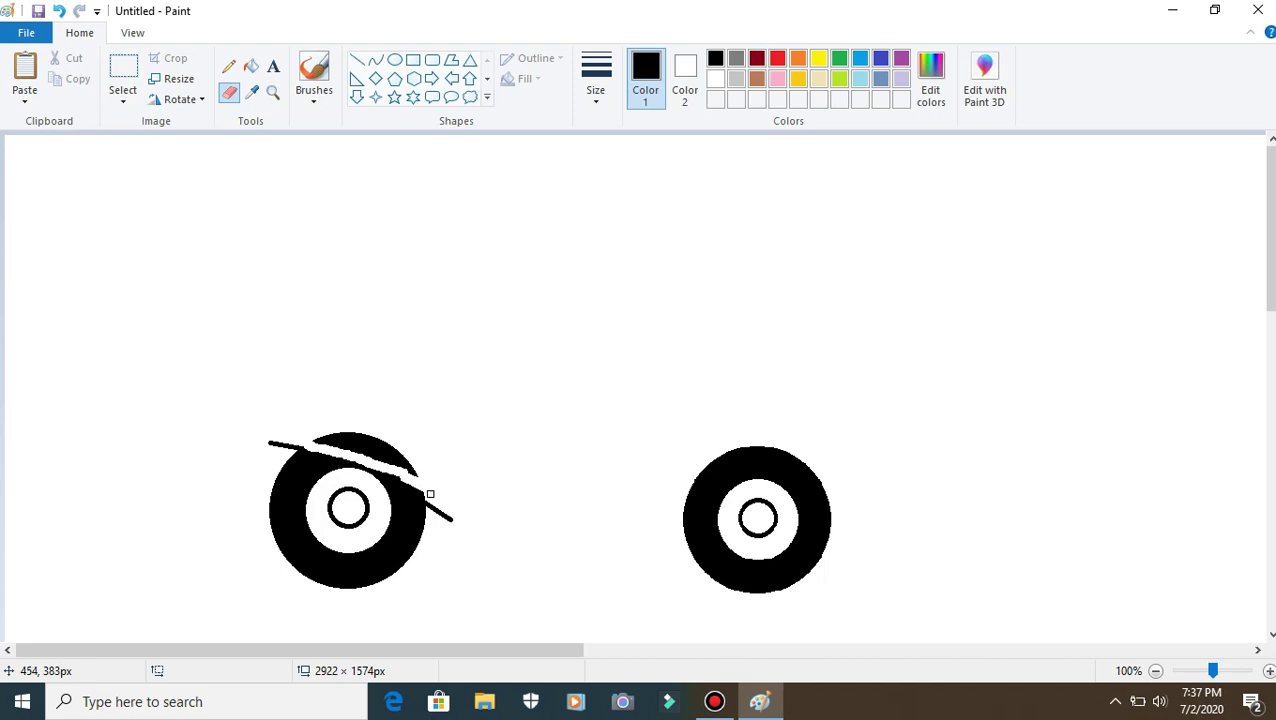
left_click_drag(398, 473, 394, 469)
left_click_drag(391, 471, 380, 467)
mouse_move(310, 438)
left_mouse_down()
mouse_move(376, 453)
mouse_move(315, 432)
mouse_move(422, 473)
mouse_move(360, 435)
mouse_move(428, 470)
mouse_move(374, 458)
left_mouse_up()
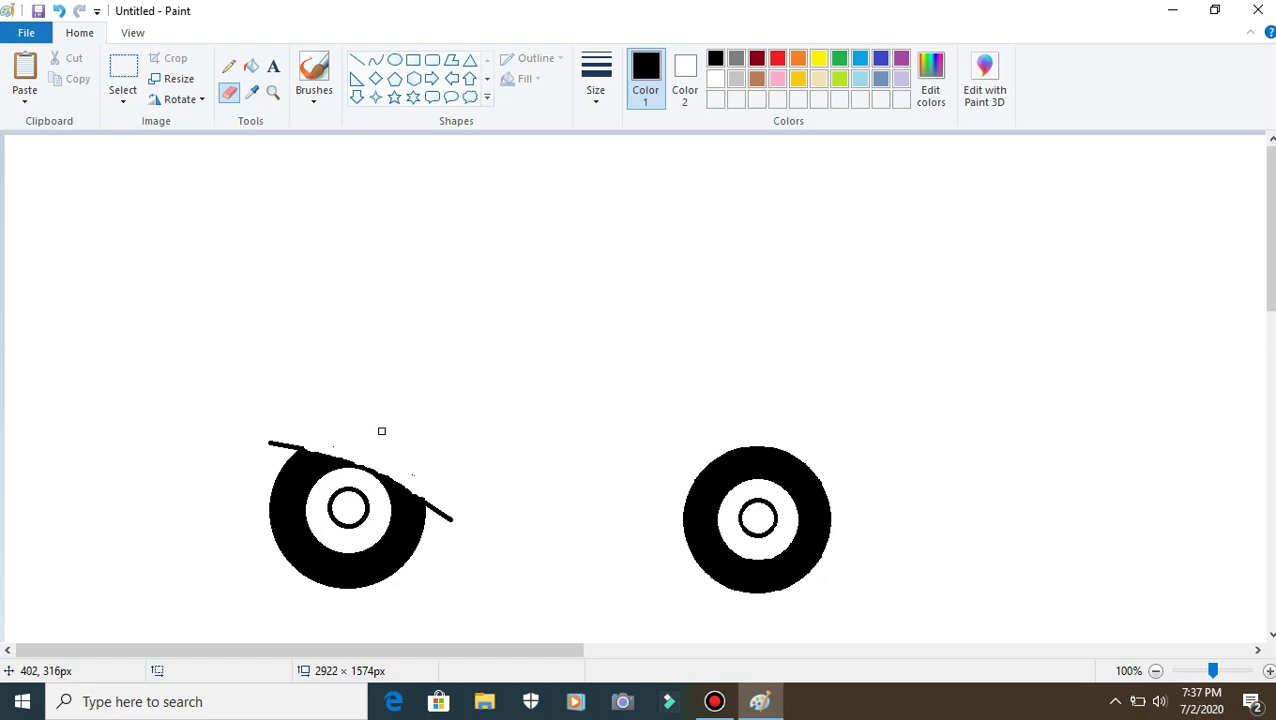
- Extend the sloping curve's upper-left end with short line segments that turn upward
left_click(357, 62)
left_click_drag(268, 443, 262, 434)
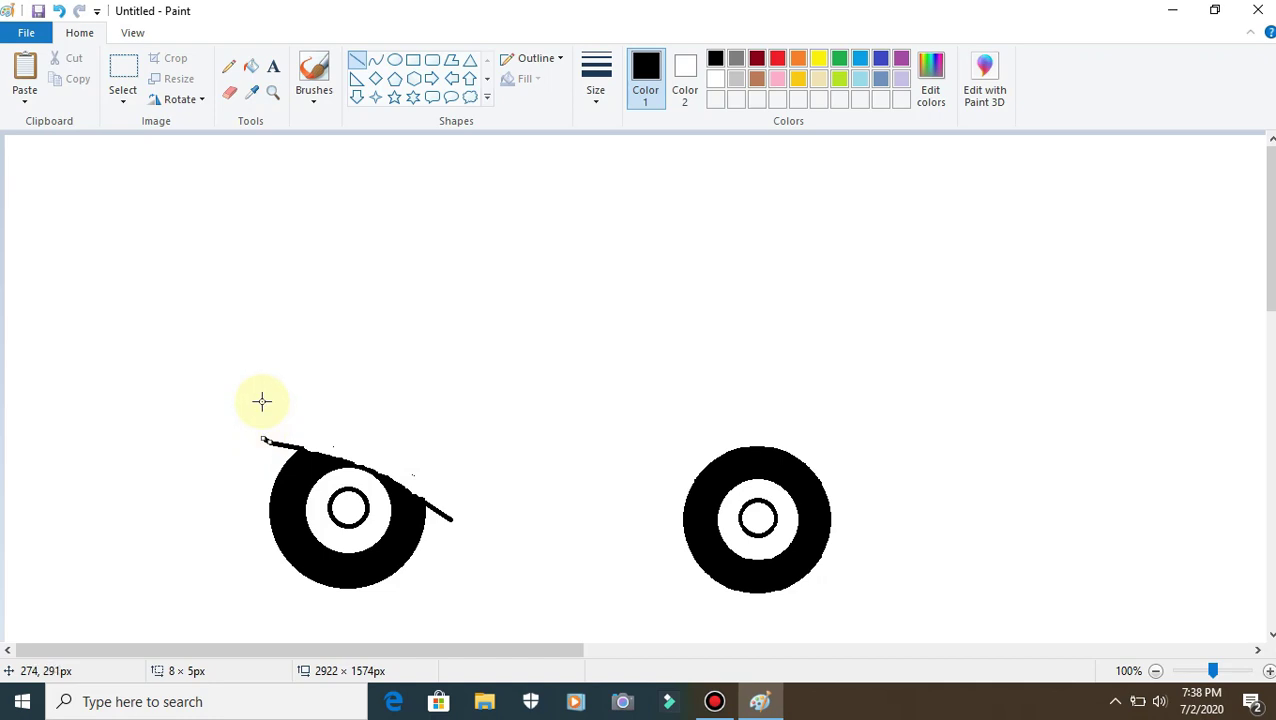
left_click(261, 425)
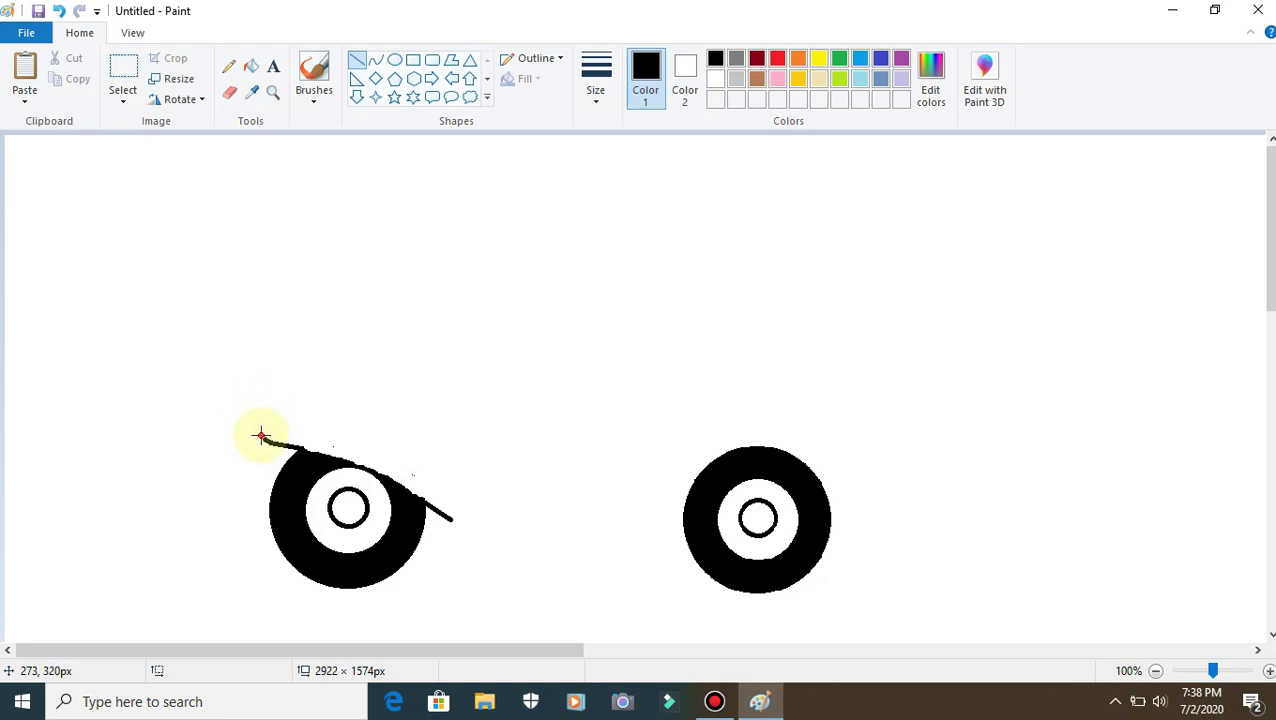
left_click_drag(261, 436, 263, 428)
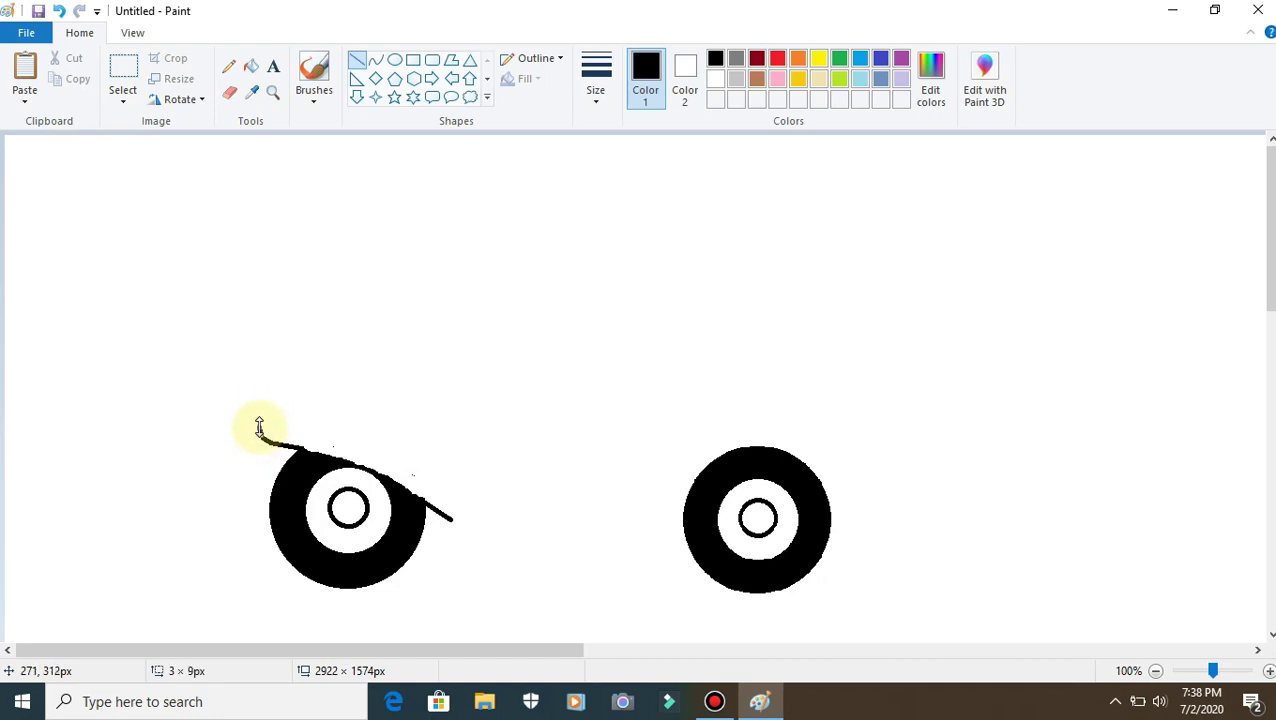
left_click(276, 353)
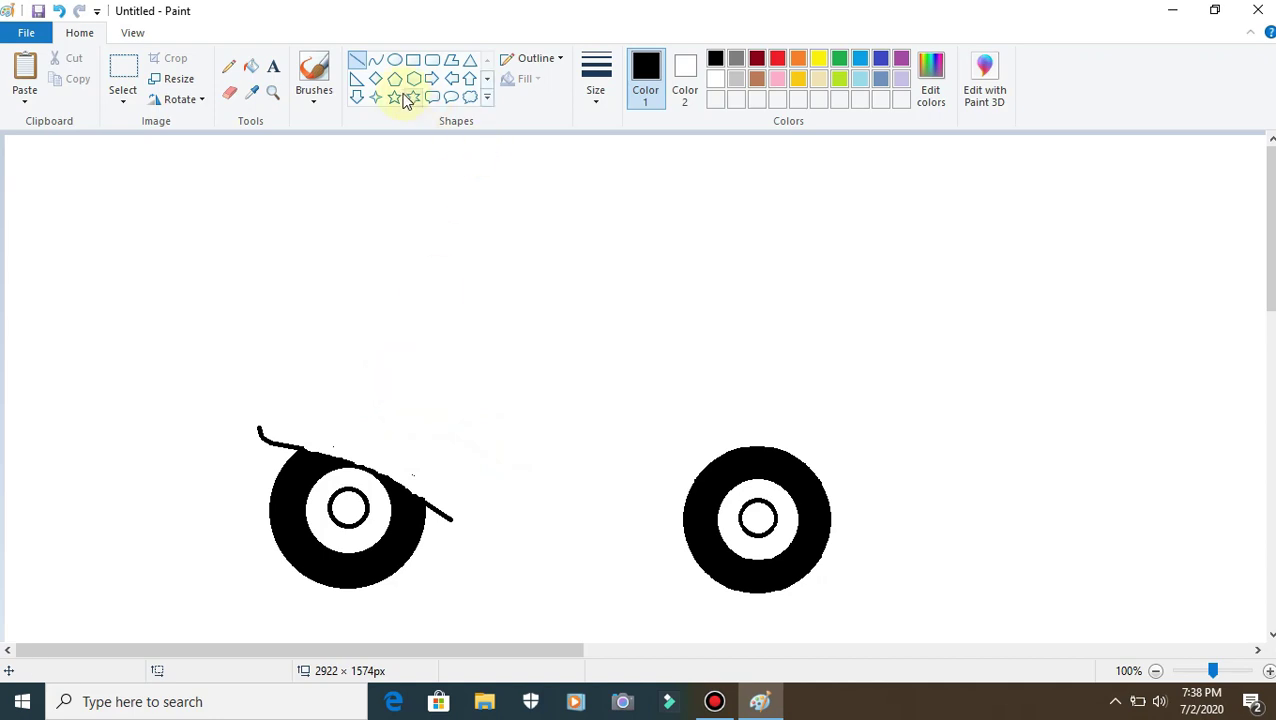
- Draw an arched curve about 143 px wide from the upturned left tip, forming the top of the left wheel's fender
left_click(375, 60)
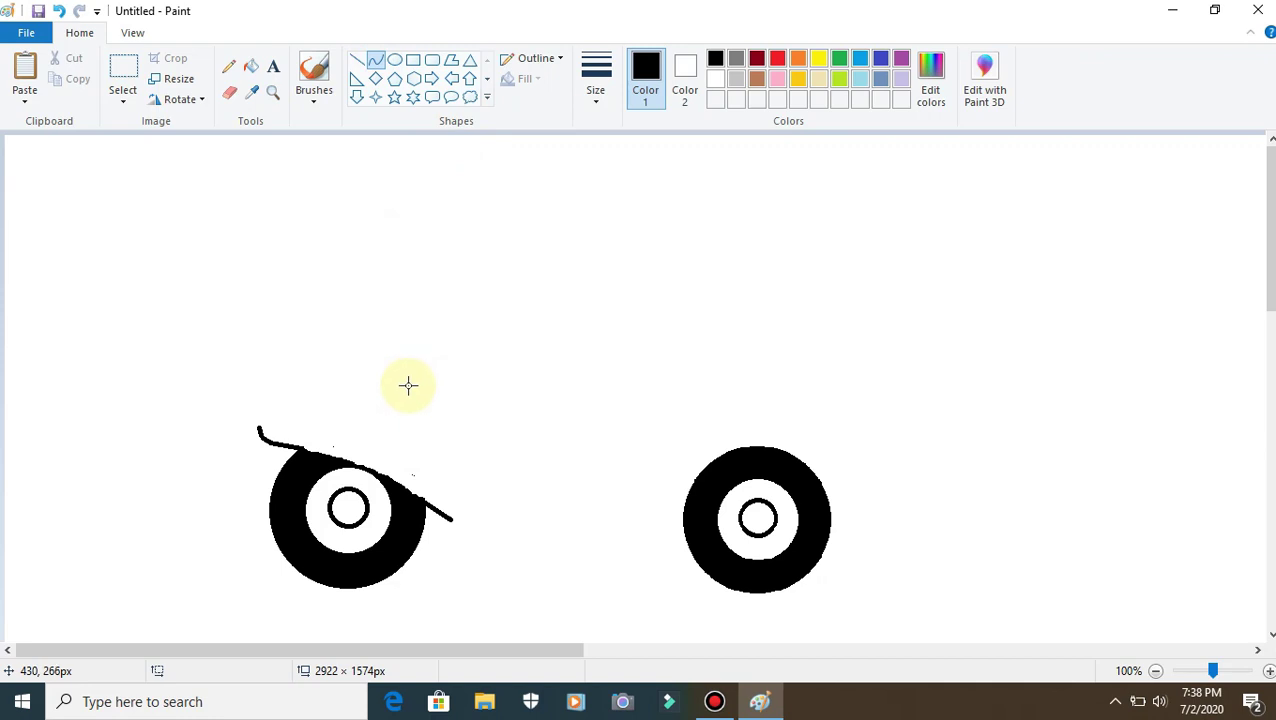
left_click_drag(396, 392, 258, 428)
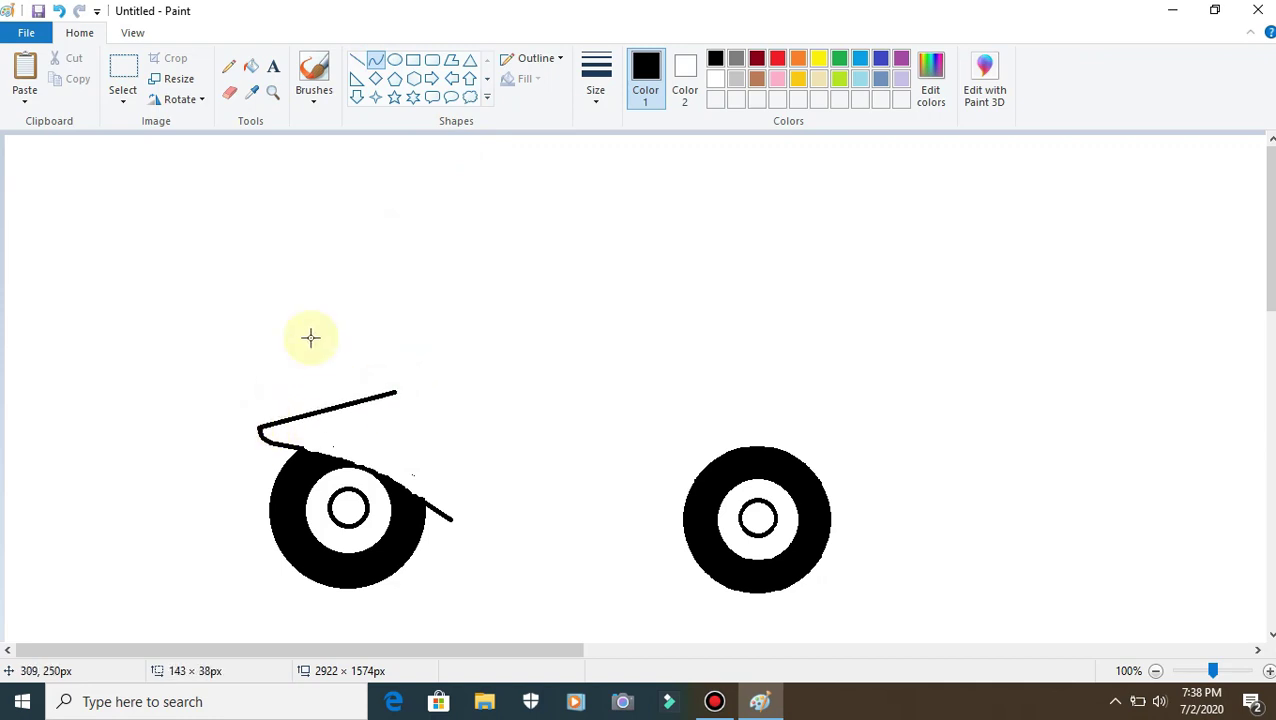
left_click(377, 63)
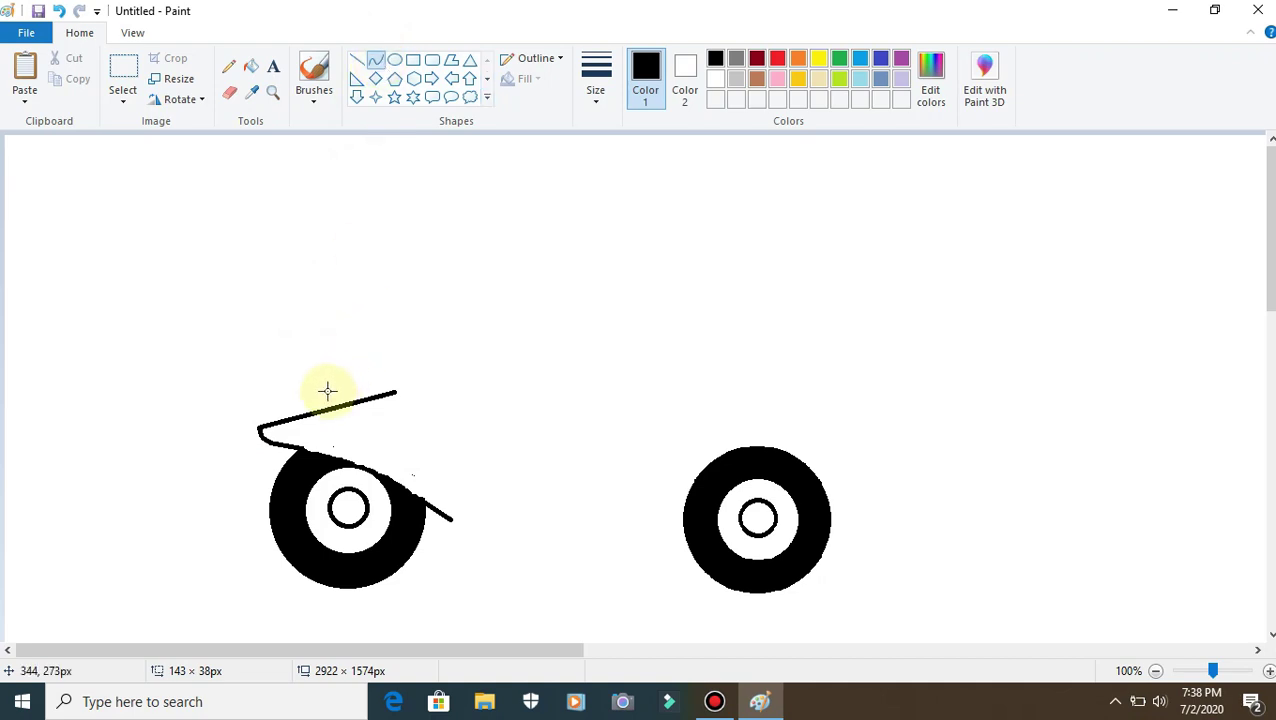
mouse_move(314, 380)
left_mouse_down()
mouse_move(304, 372)
mouse_move(327, 361)
mouse_move(312, 379)
mouse_move(384, 365)
mouse_move(308, 370)
mouse_move(302, 393)
left_mouse_up()
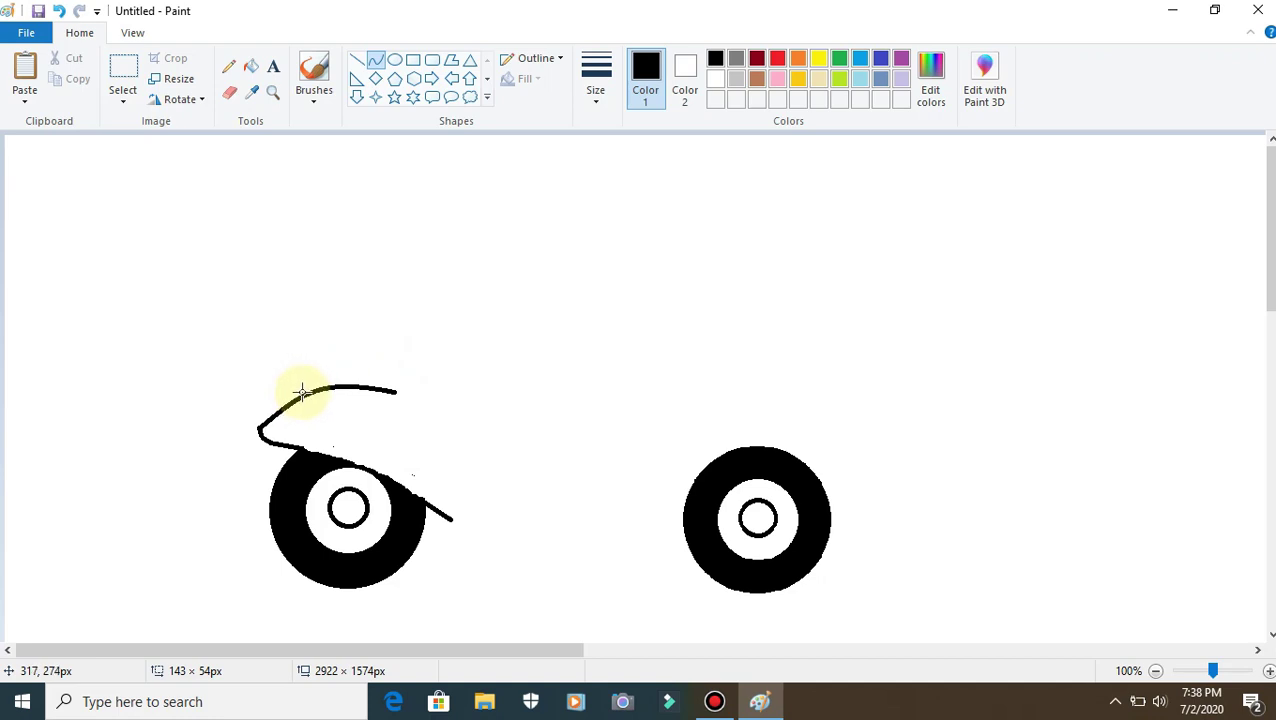
left_click_drag(302, 393, 304, 391)
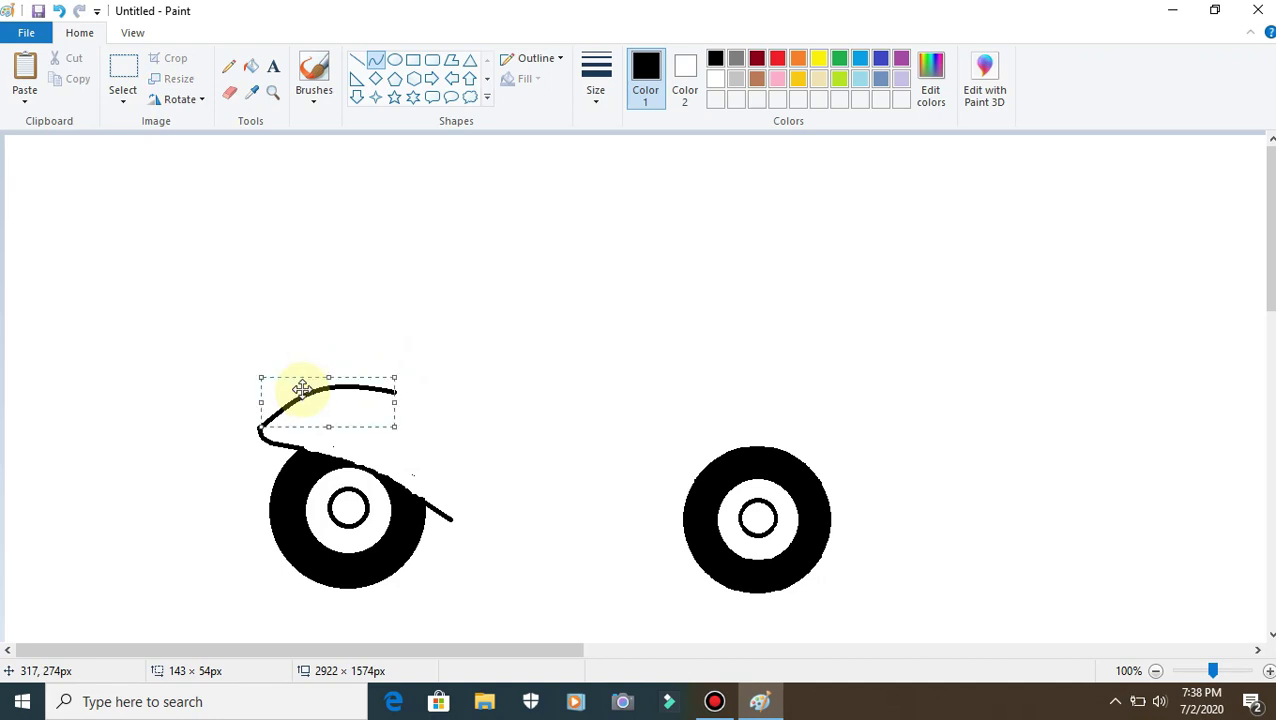
left_click(296, 320)
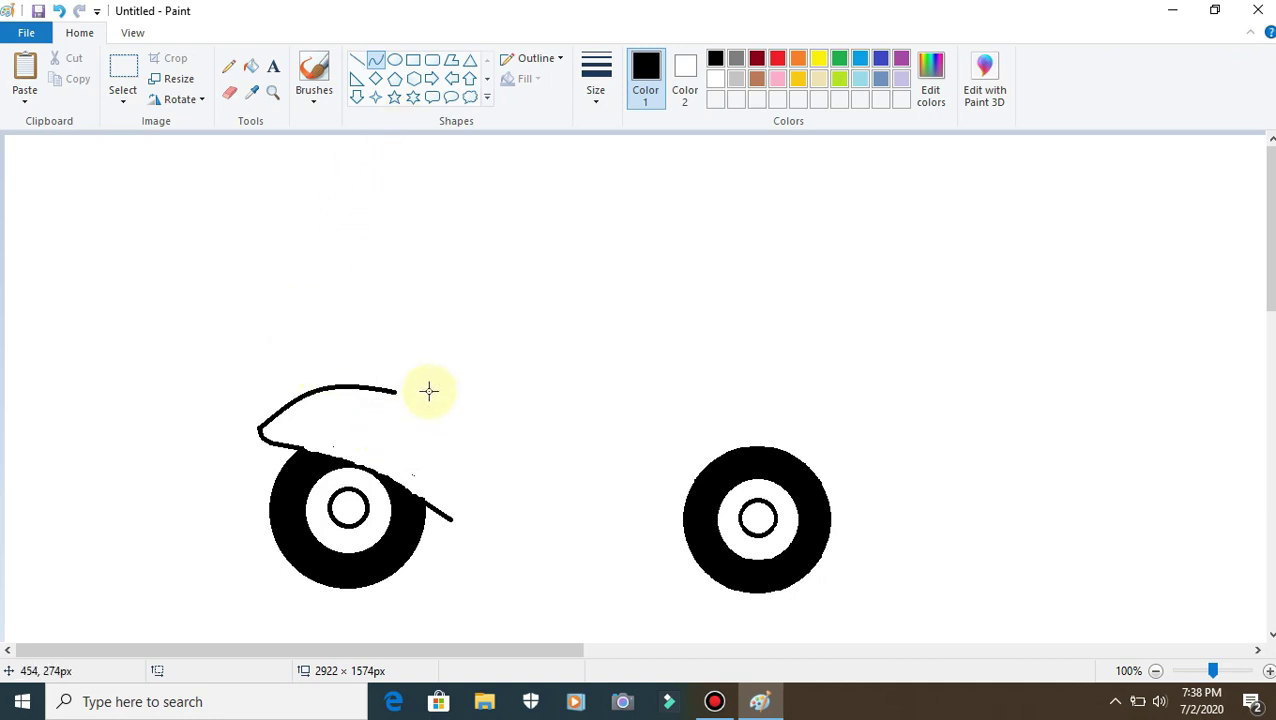
- Draw an outward-bowed curve from the fender top's right end down beside the sloping curve's lower end
left_click_drag(395, 392, 472, 504)
left_click_drag(476, 455, 430, 419)
left_click(488, 302)
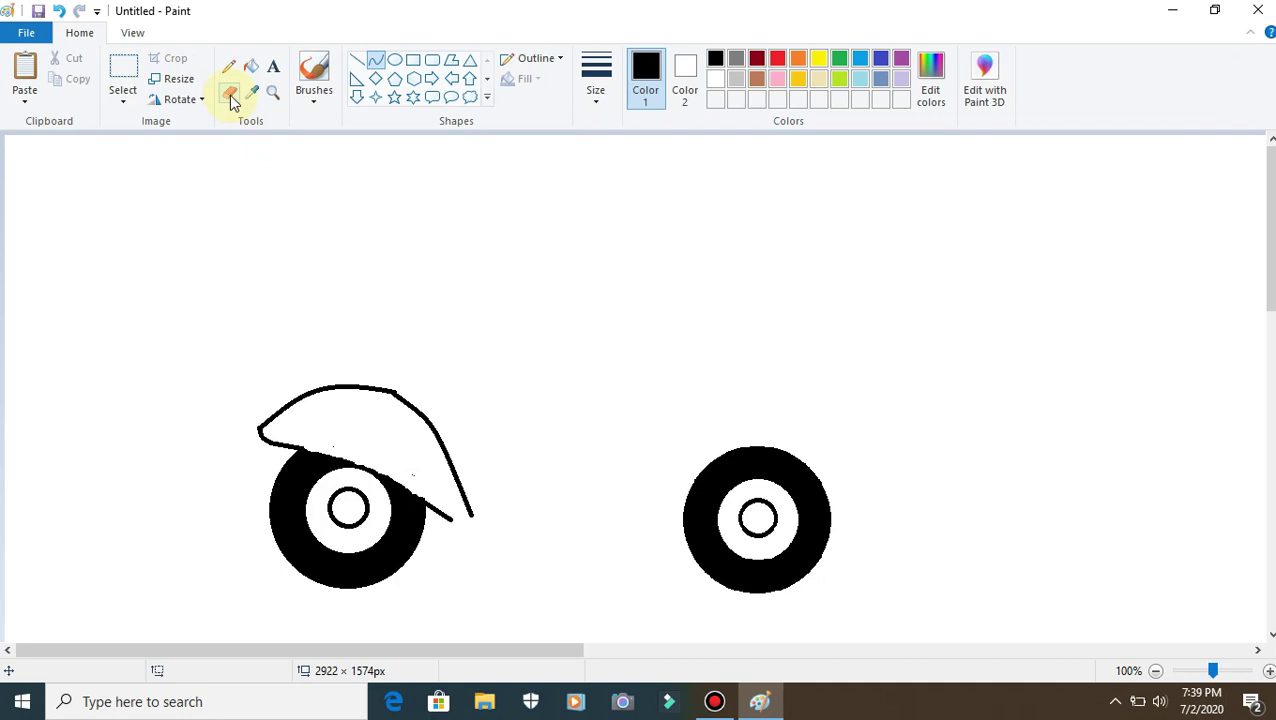
- Close the gap at the fender's lower-right corner with short line segments
left_click(356, 60)
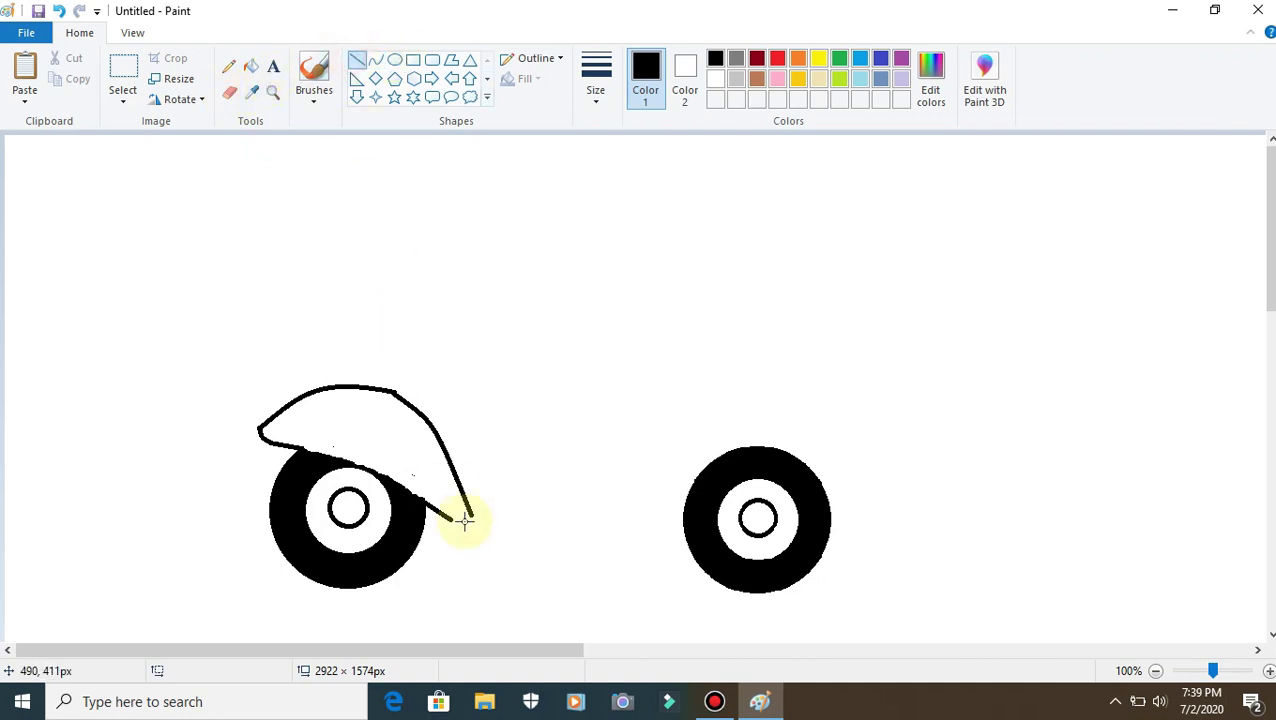
left_click_drag(461, 522, 456, 517)
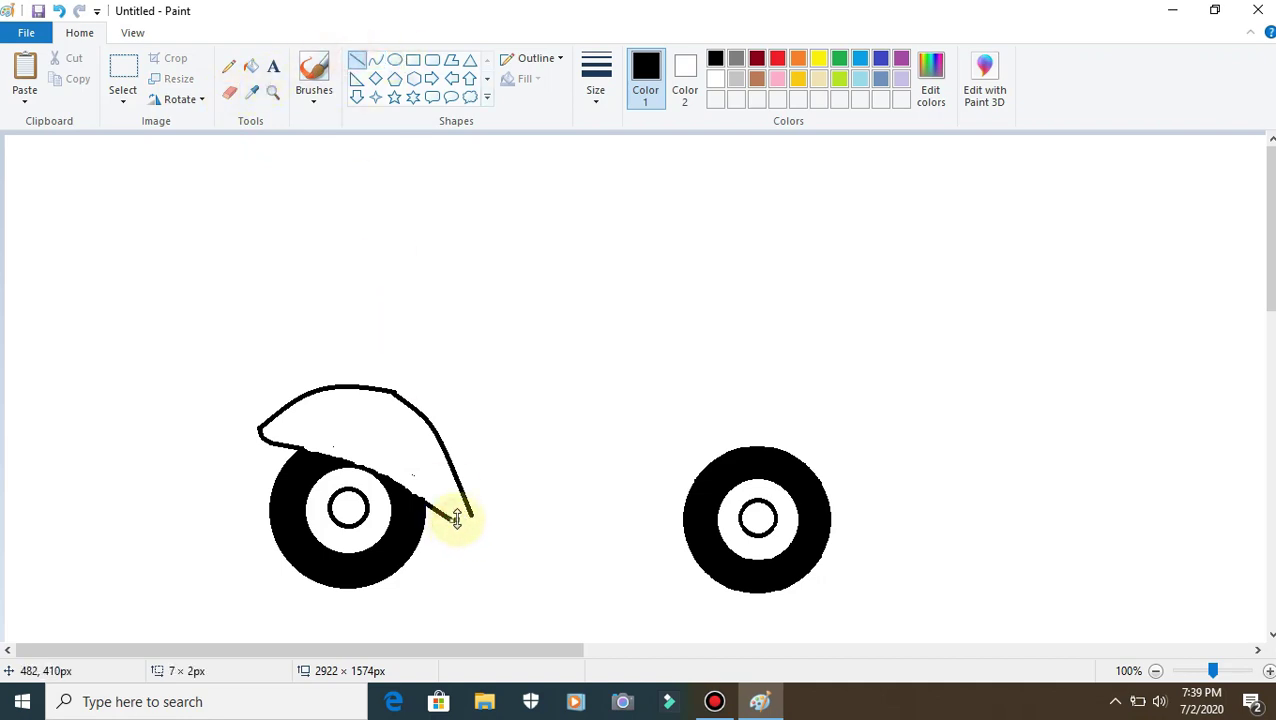
left_click(456, 520)
left_click_drag(456, 520, 473, 516)
left_click(550, 461)
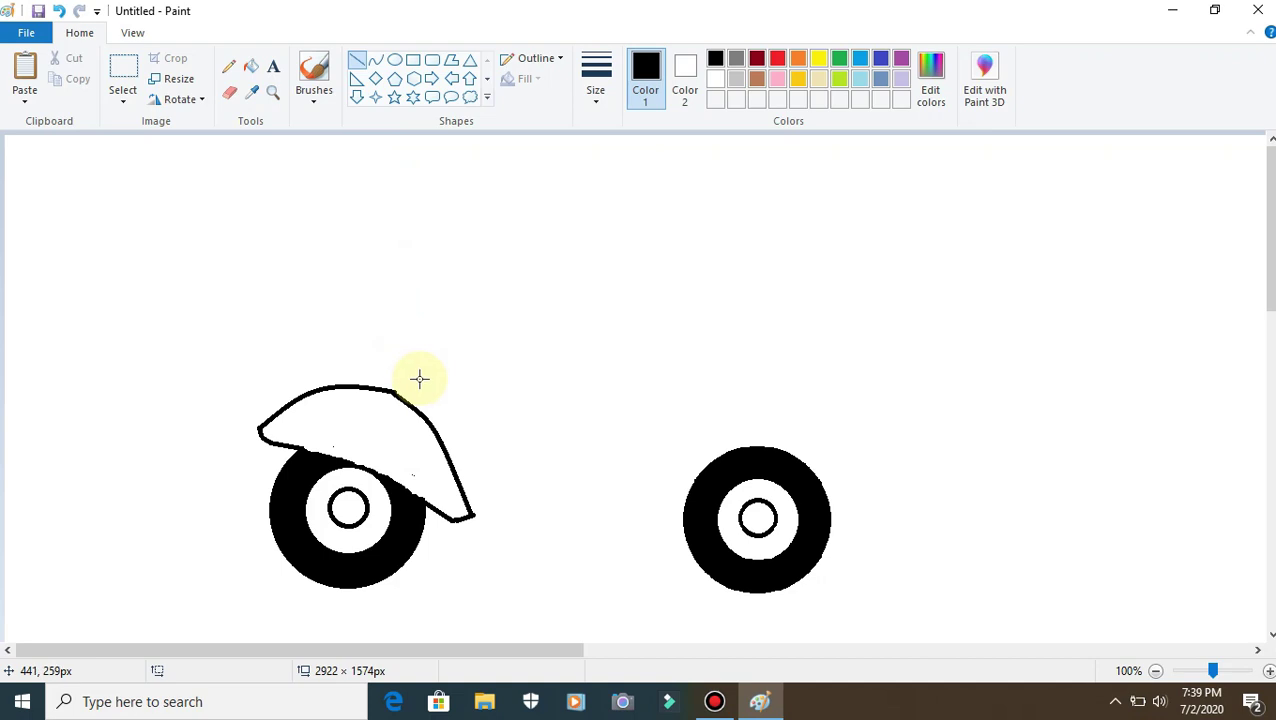
- Draw a slanted line along the fender's right edge and continue it with a nearly horizontal line about 199 px long toward the right wheel
left_click_drag(421, 381, 482, 510)
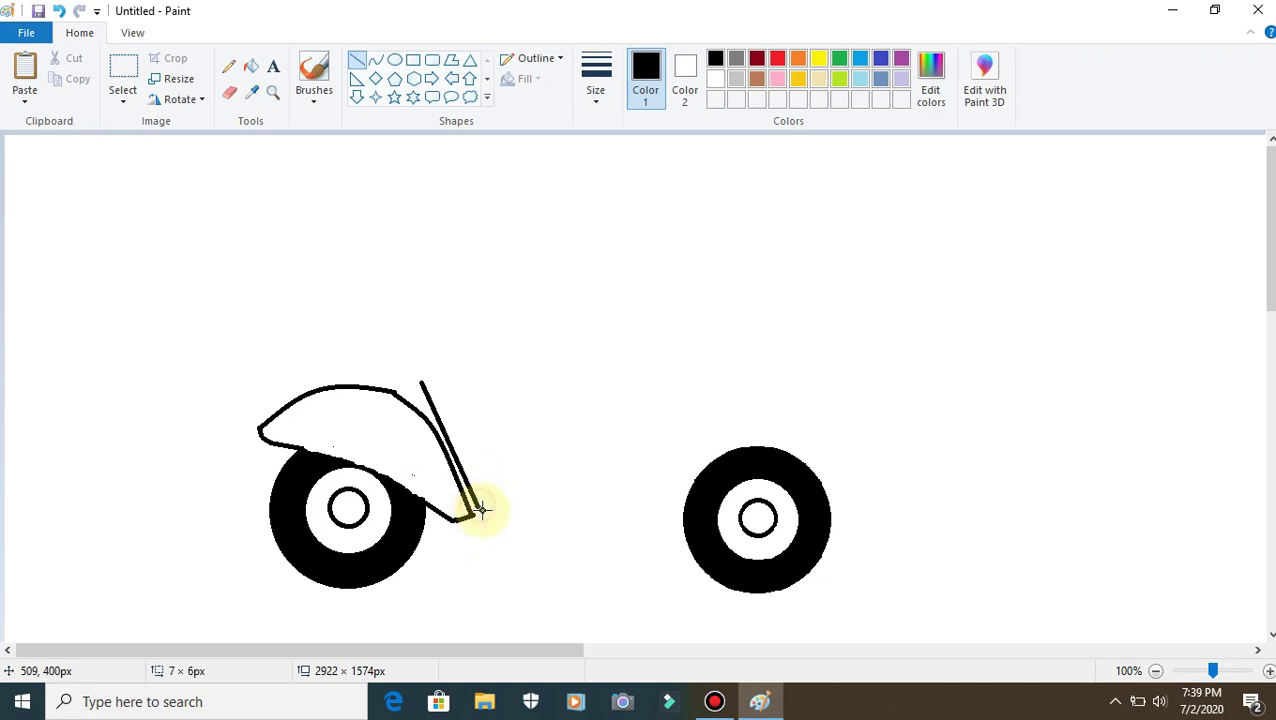
left_click_drag(483, 512, 484, 512)
left_click(518, 473)
left_click_drag(485, 514, 659, 519)
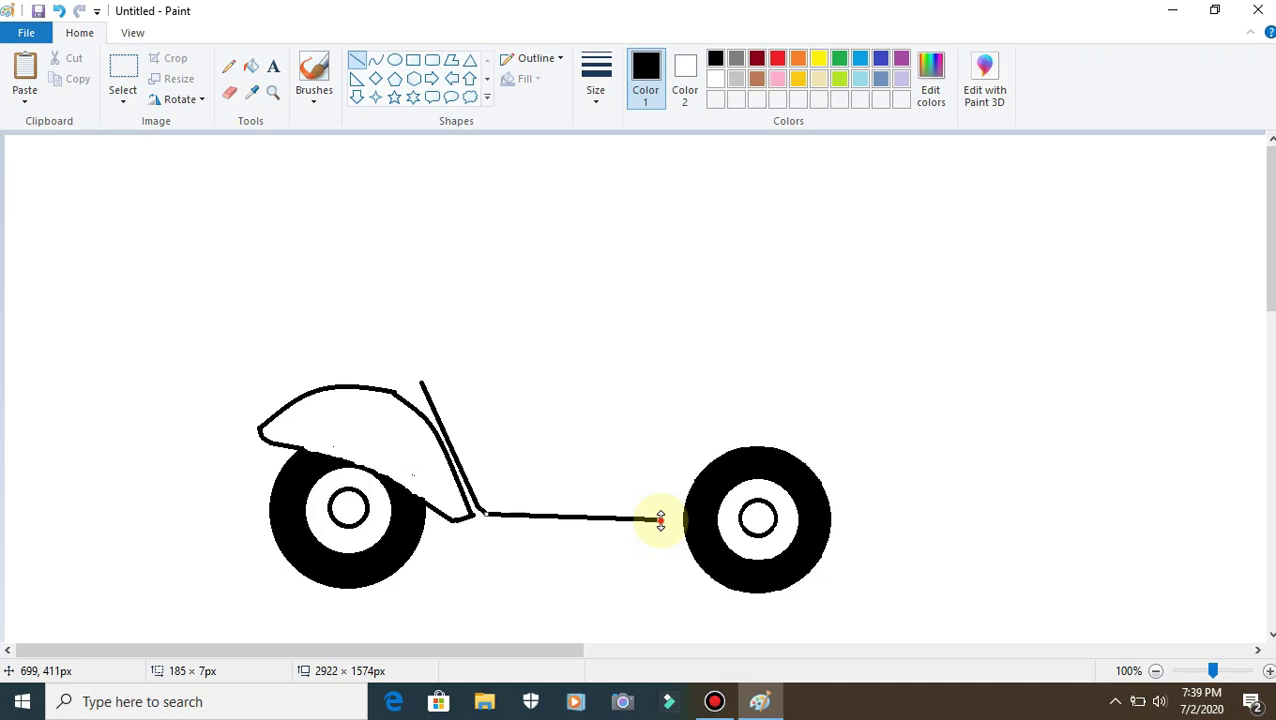
left_click_drag(660, 518, 671, 516)
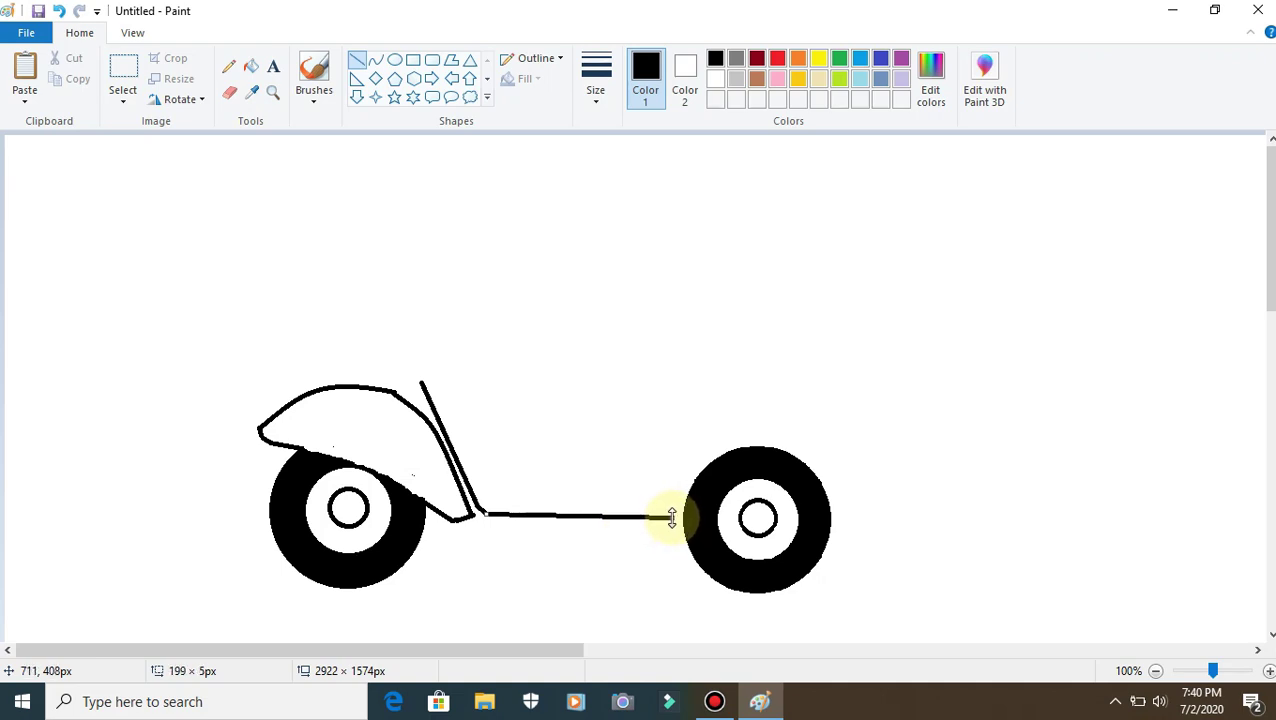
- Draw a steep line about 26 px wide and 112 px tall rising from the upper end of the slanted line beside the fender
left_click(665, 425)
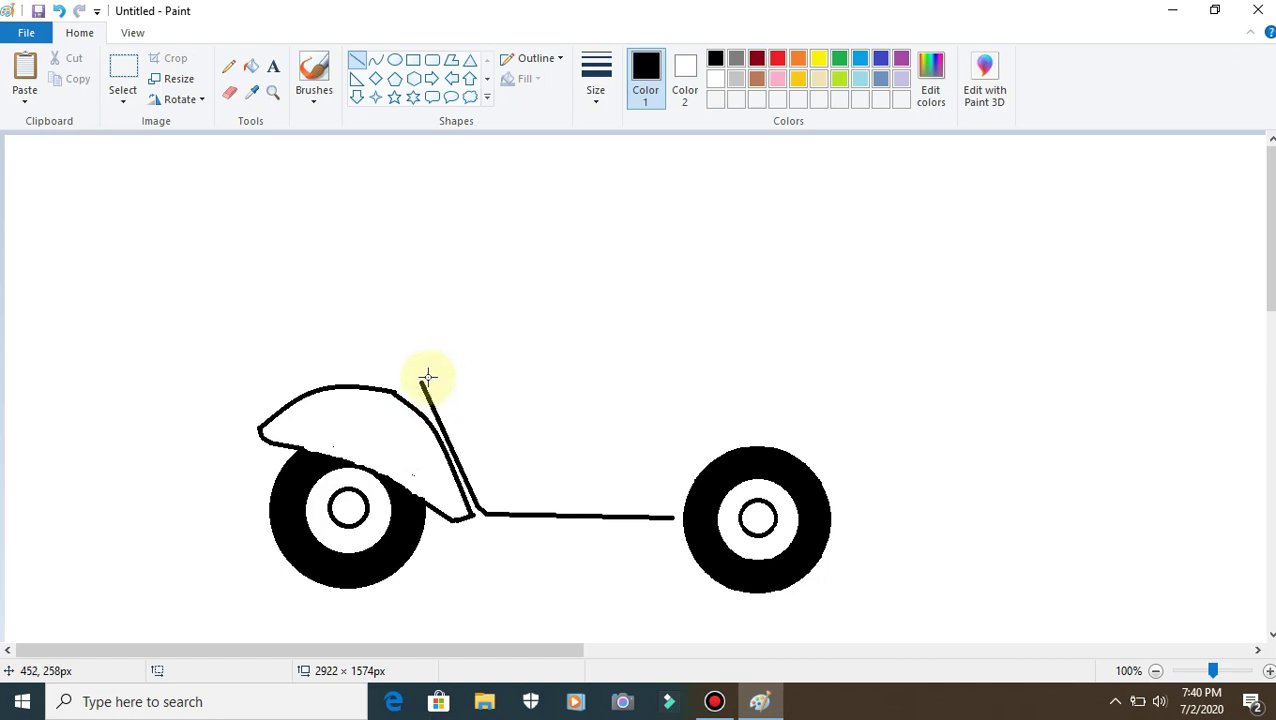
left_click_drag(419, 380, 443, 275)
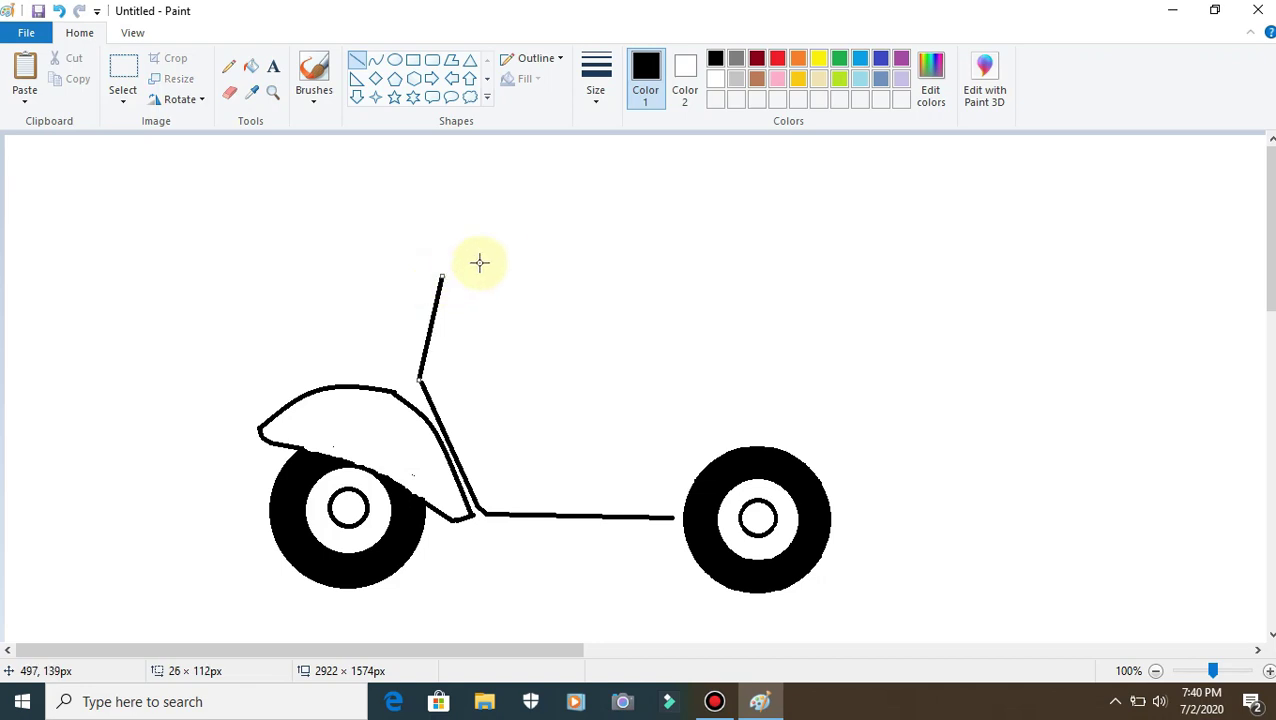
left_click(510, 253)
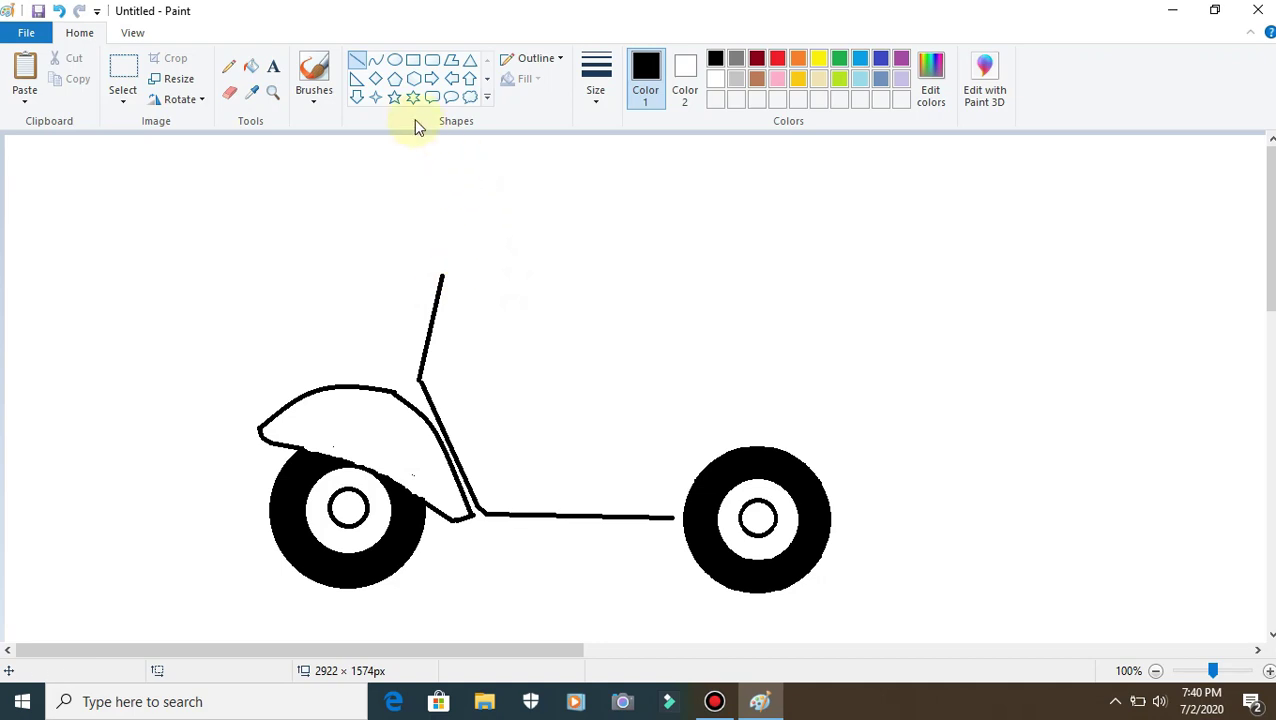
left_click(376, 63)
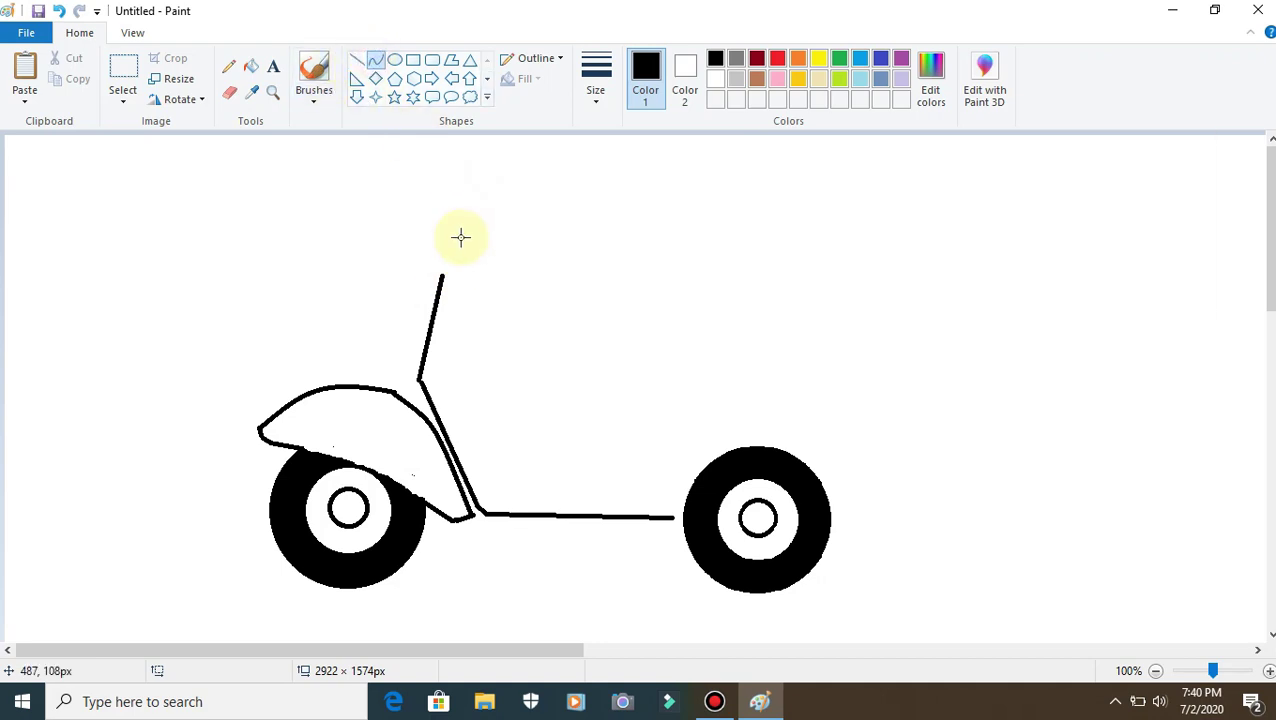
left_click_drag(443, 273, 468, 284)
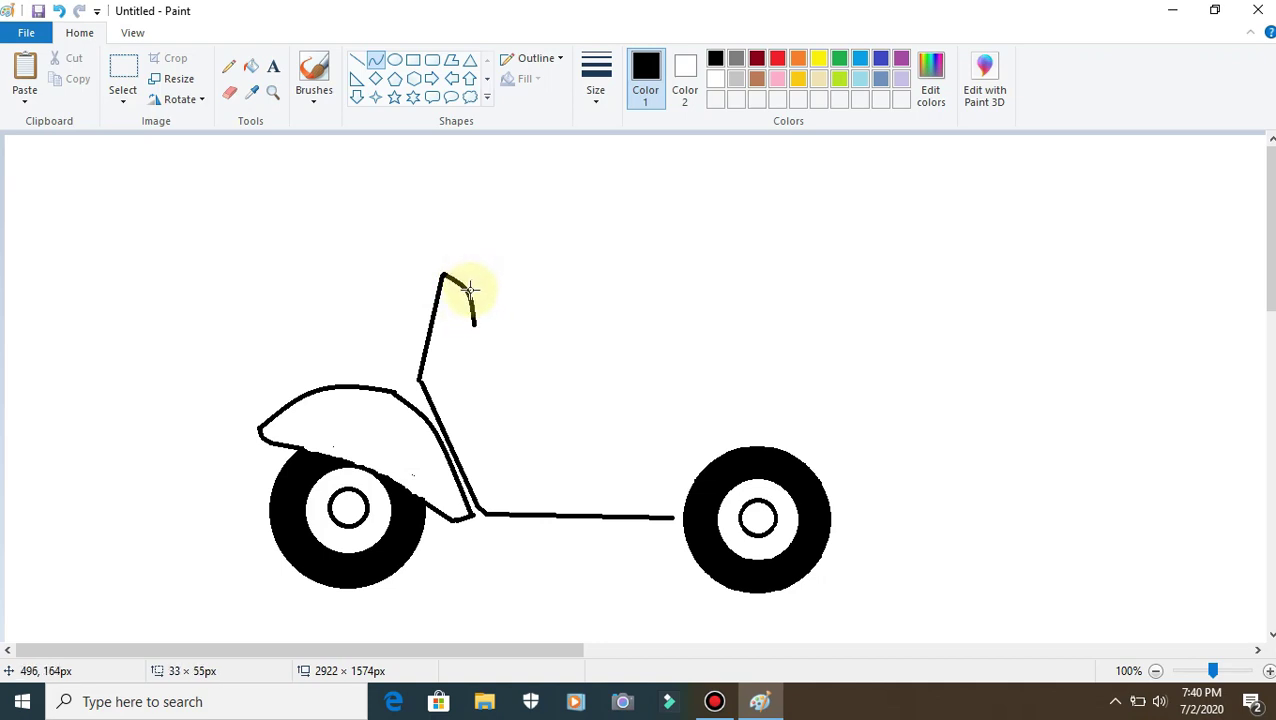
left_click_drag(469, 290, 540, 253)
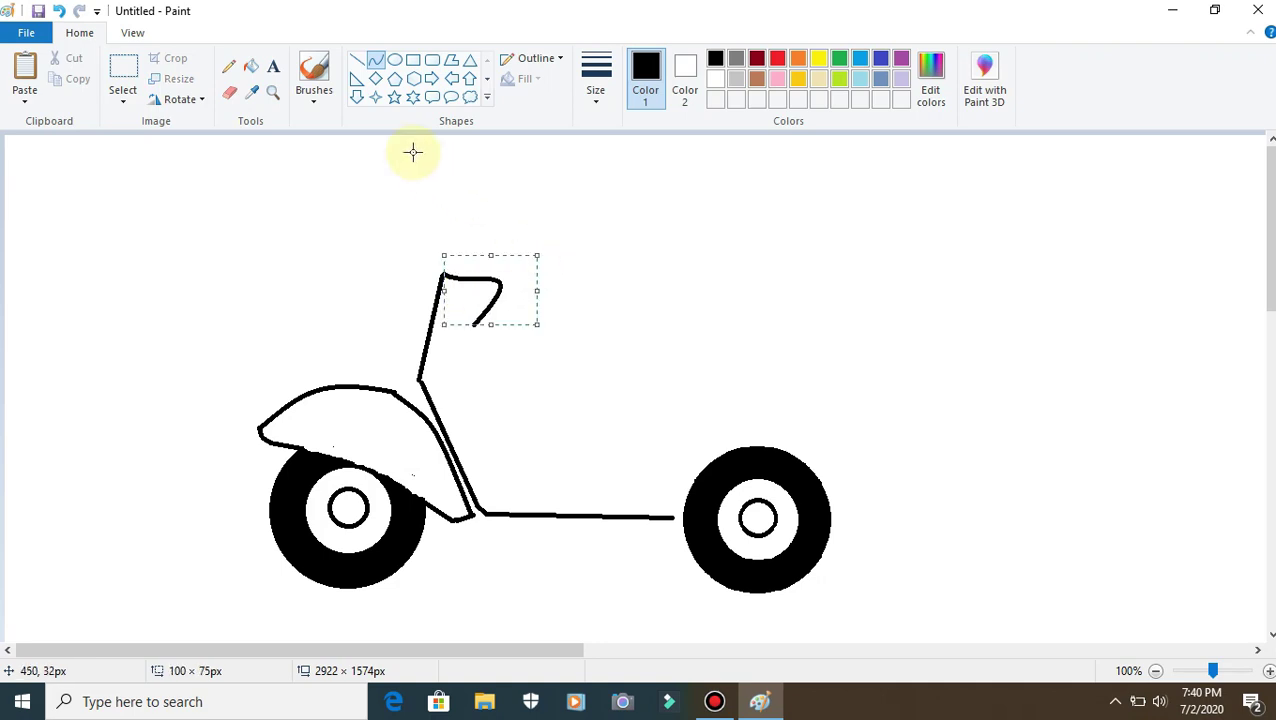
left_click(59, 10)
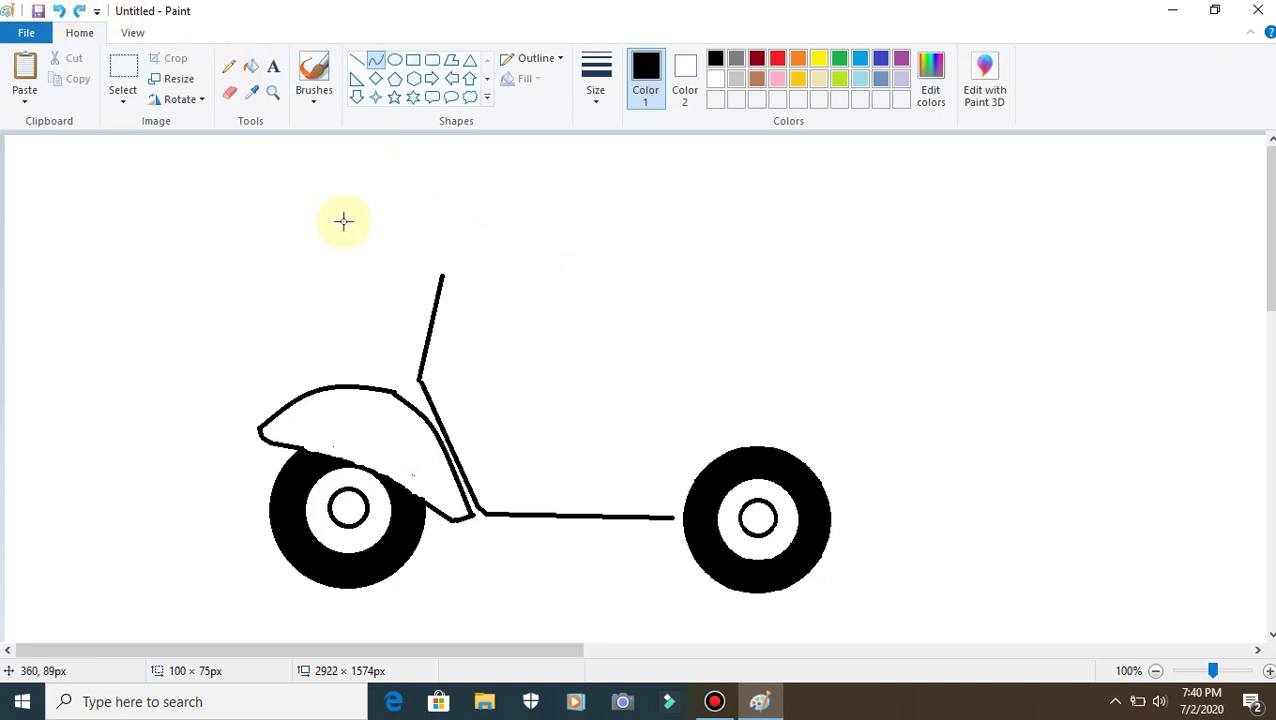
- Draw a rounded curve from the steep line's top and continue it downward with two straight segments parallel to the column's existing edge
mouse_move(443, 274)
left_mouse_down()
mouse_move(475, 322)
mouse_move(461, 256)
mouse_move(484, 293)
mouse_move(470, 308)
left_mouse_up()
left_click(550, 313)
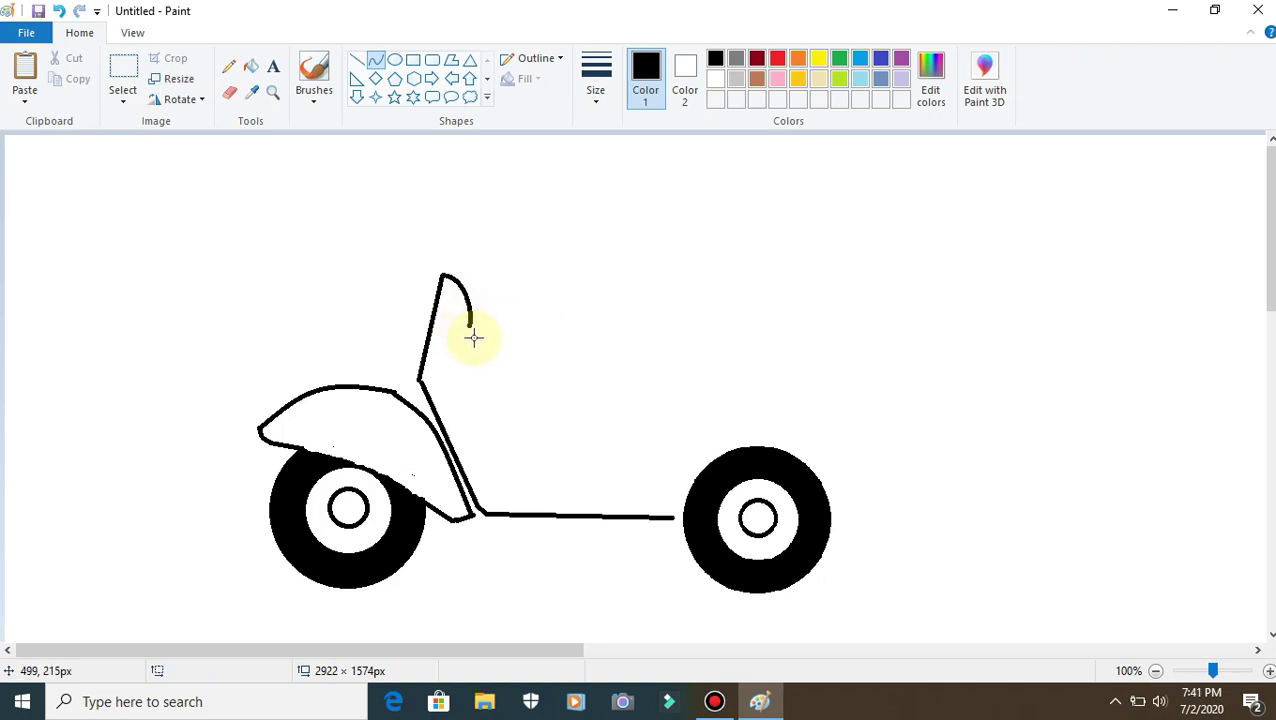
left_click(357, 60)
mouse_move(441, 285)
left_mouse_down()
mouse_move(467, 333)
mouse_move(434, 400)
mouse_move(445, 412)
left_mouse_up()
left_click(504, 410)
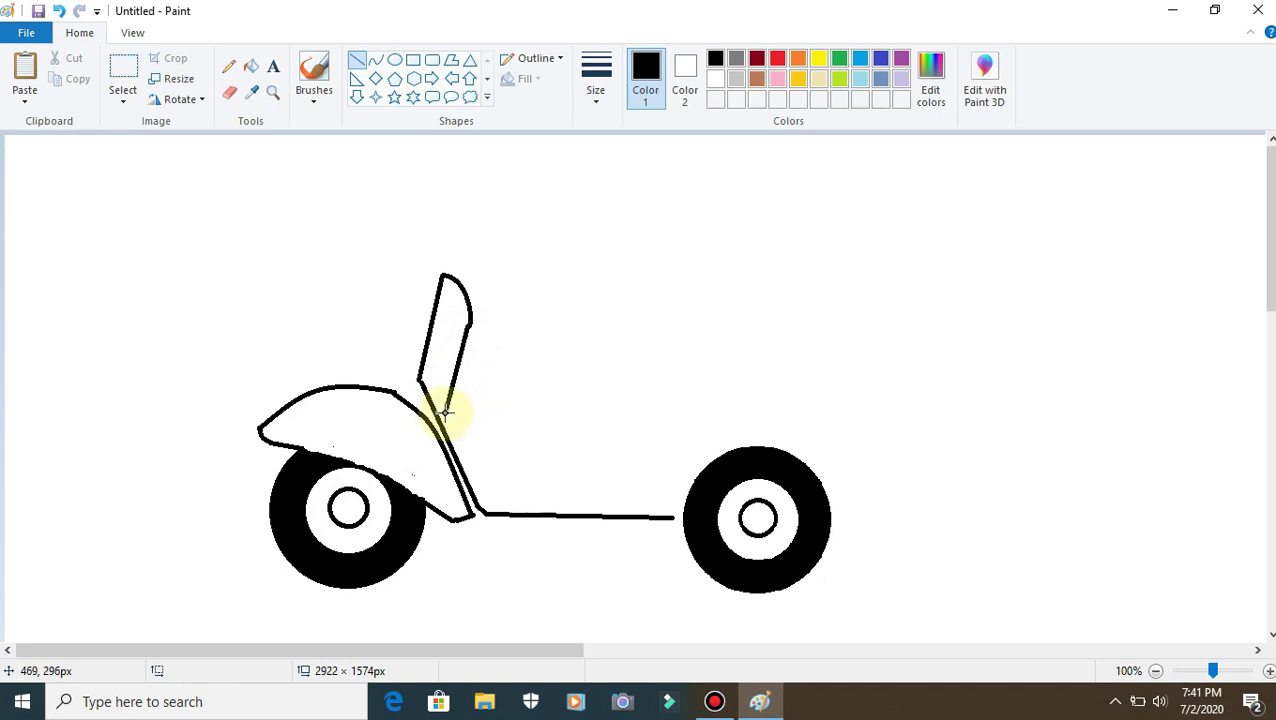
left_click_drag(446, 411, 476, 480)
left_click(508, 410)
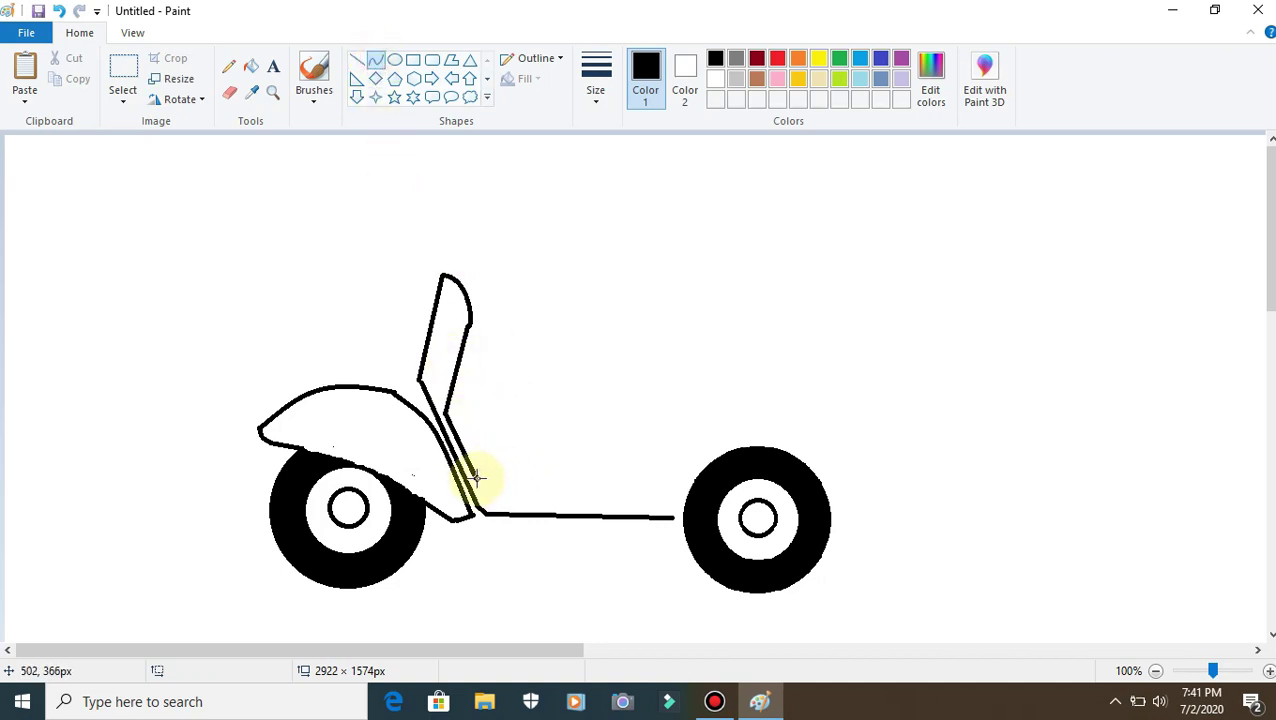
left_click_drag(480, 480, 507, 490)
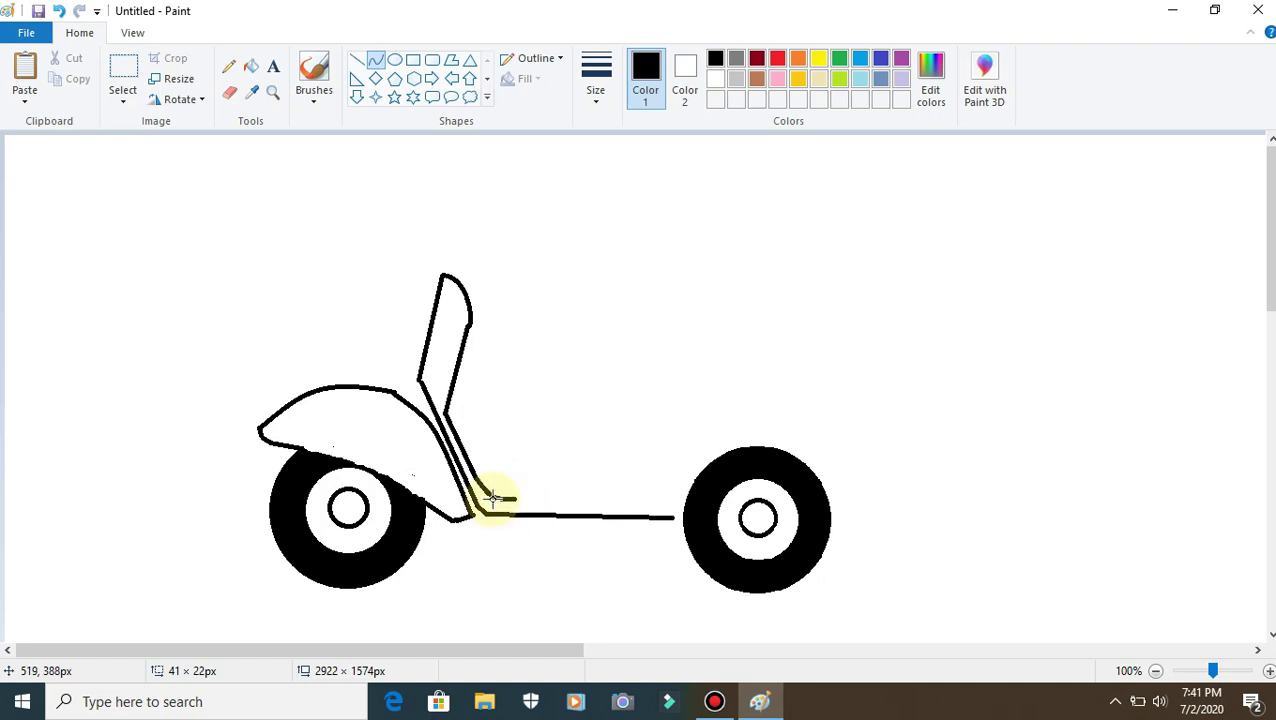
left_click_drag(493, 497, 570, 435)
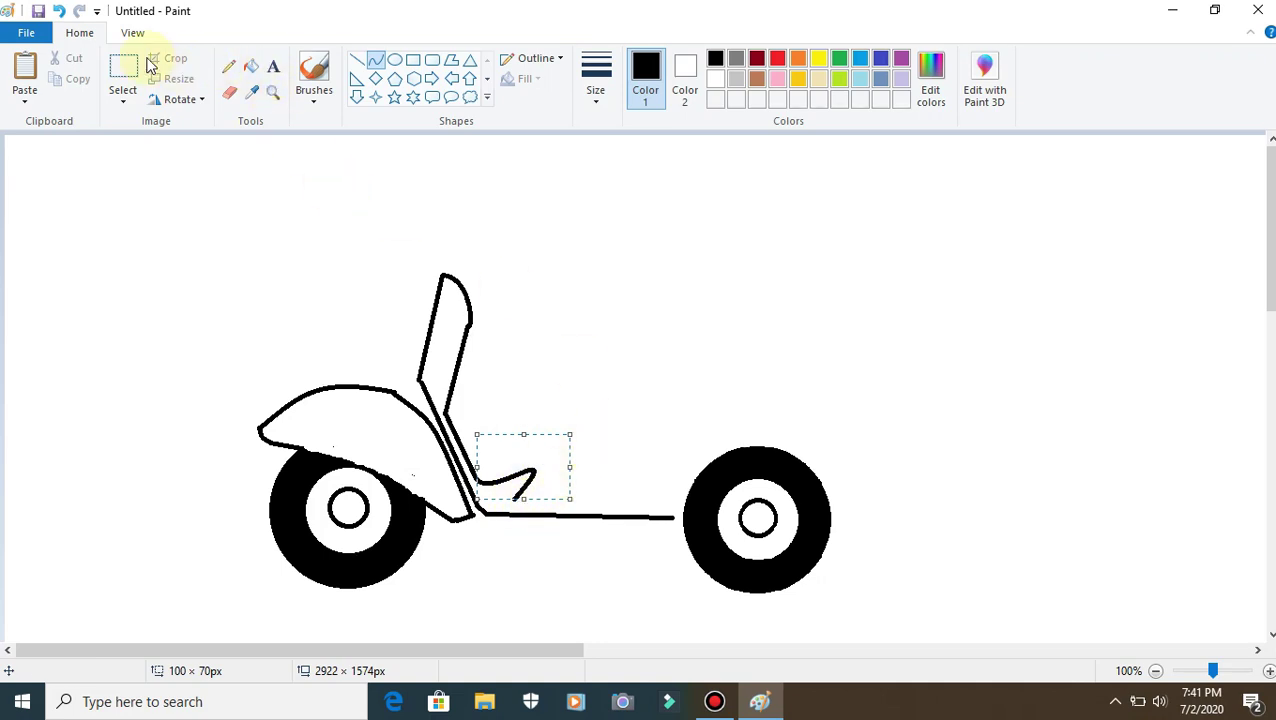
left_click(60, 11)
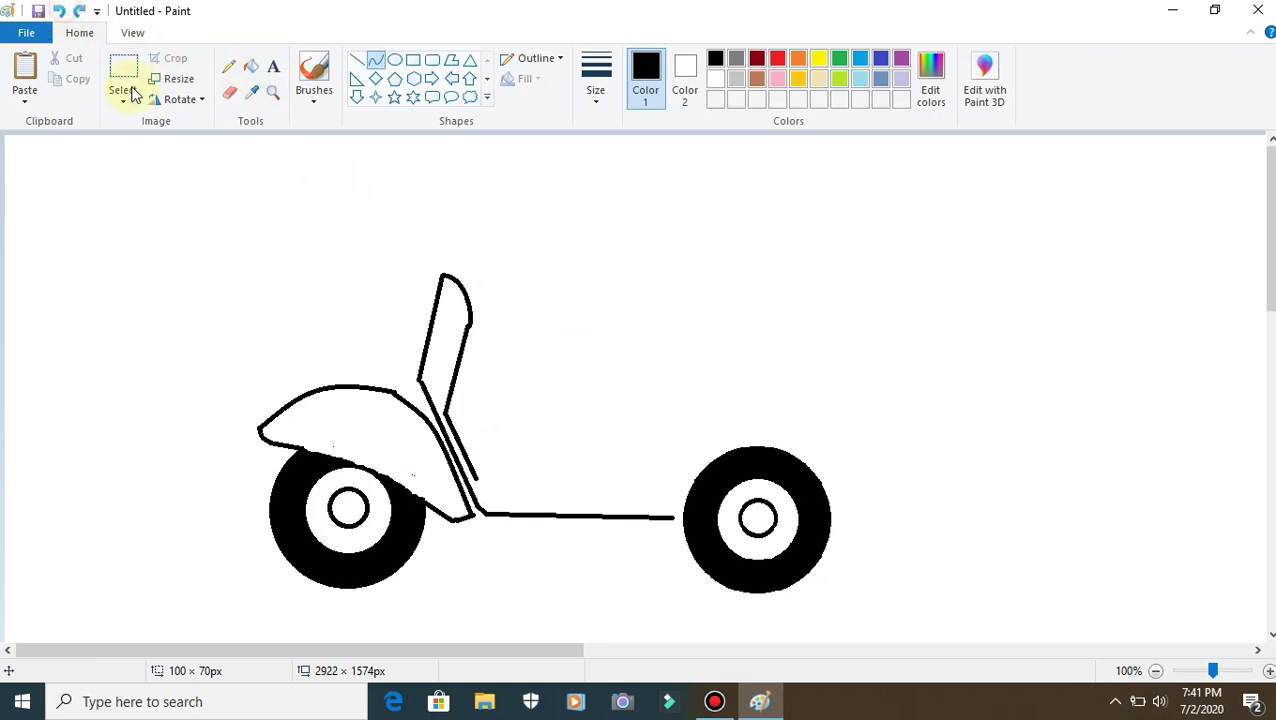
- Draw a small curve about 33 × 27 px at the column's lower end and extend it with a nearly horizontal line above the floor line
left_click(376, 63)
mouse_move(476, 475)
left_mouse_down()
mouse_move(502, 500)
mouse_move(507, 470)
mouse_move(480, 492)
mouse_move(492, 499)
left_mouse_up()
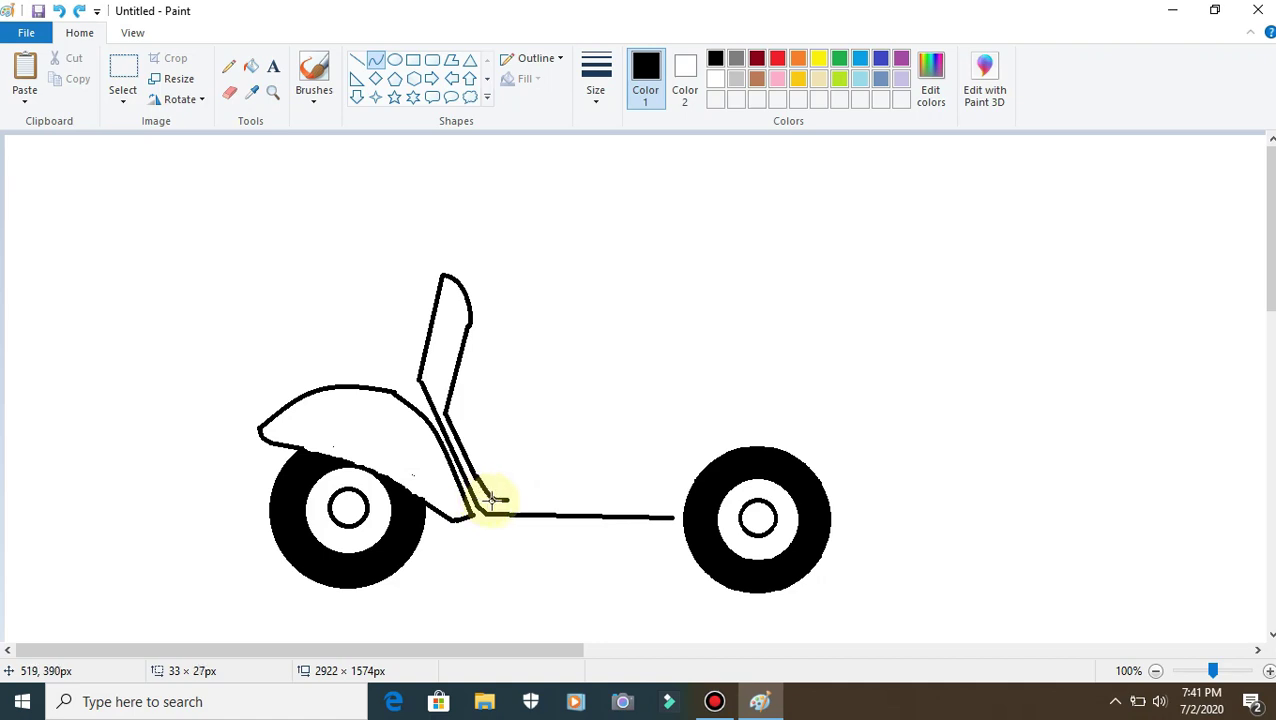
left_click(539, 388)
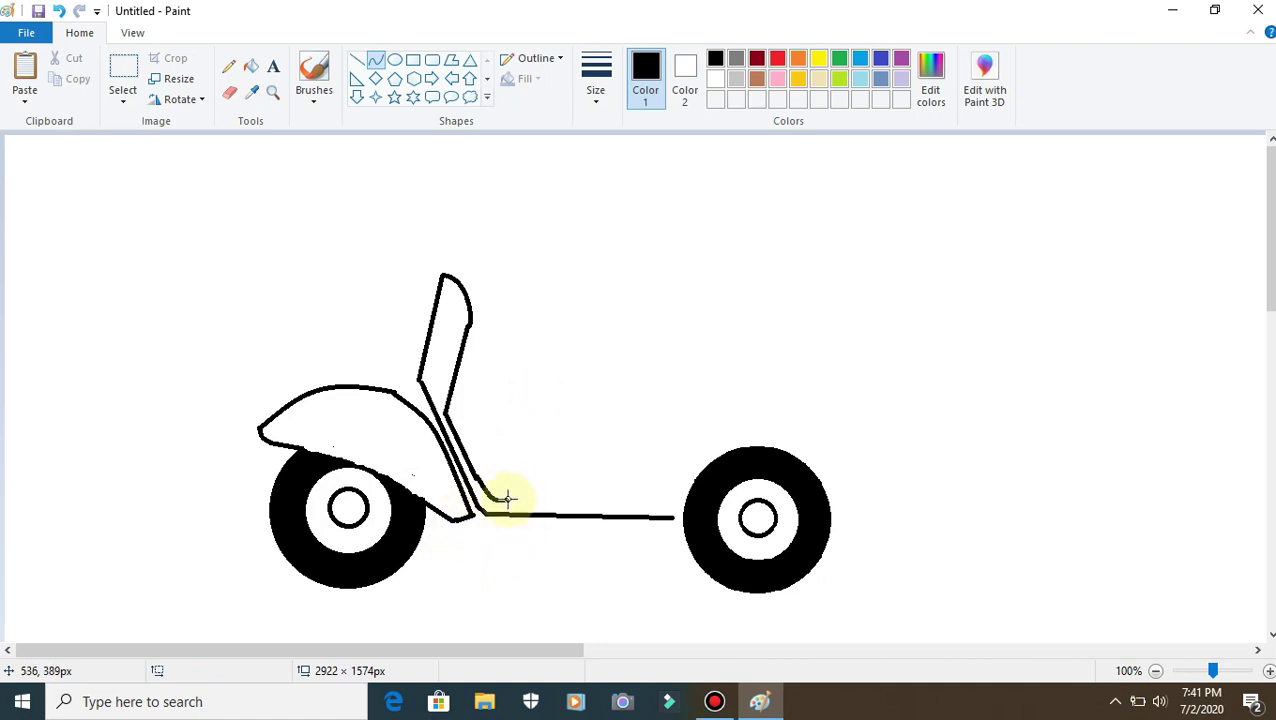
left_click(359, 63)
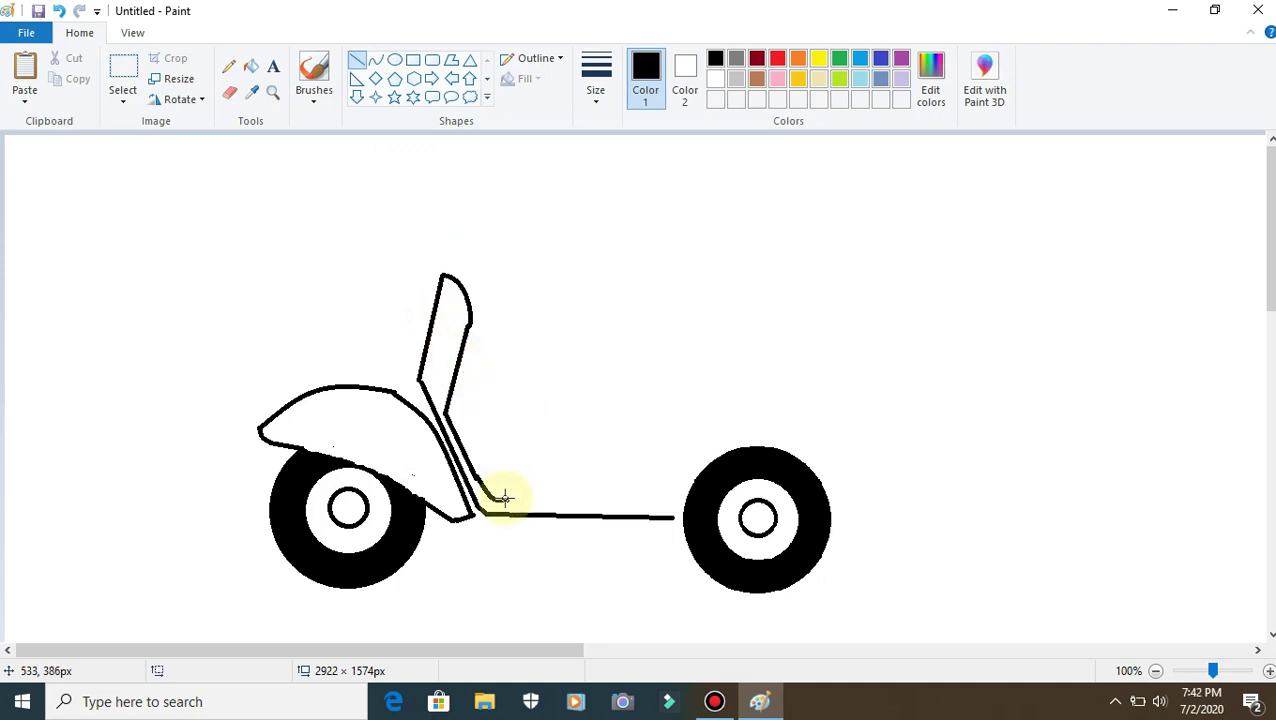
left_click_drag(504, 498, 625, 497)
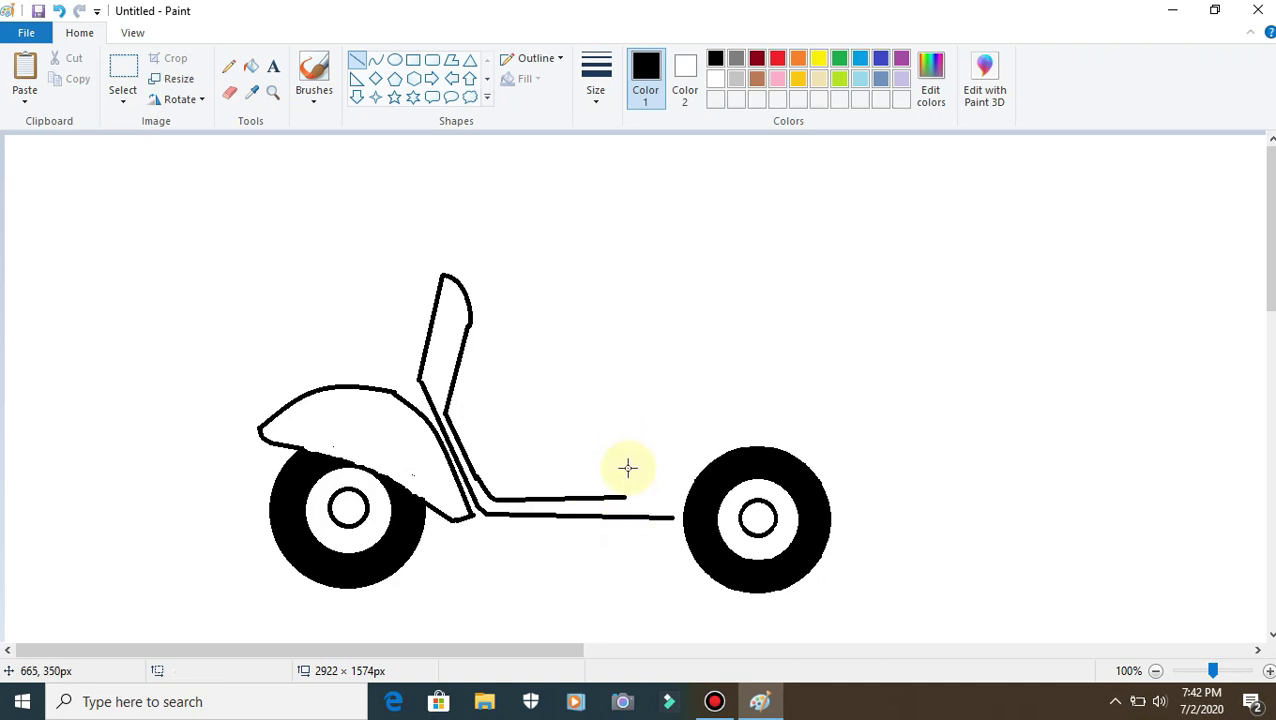
- Draw a nearly horizontal line about 245 px long across the right wheel, just above its centre and extending past both sides
left_click(375, 60)
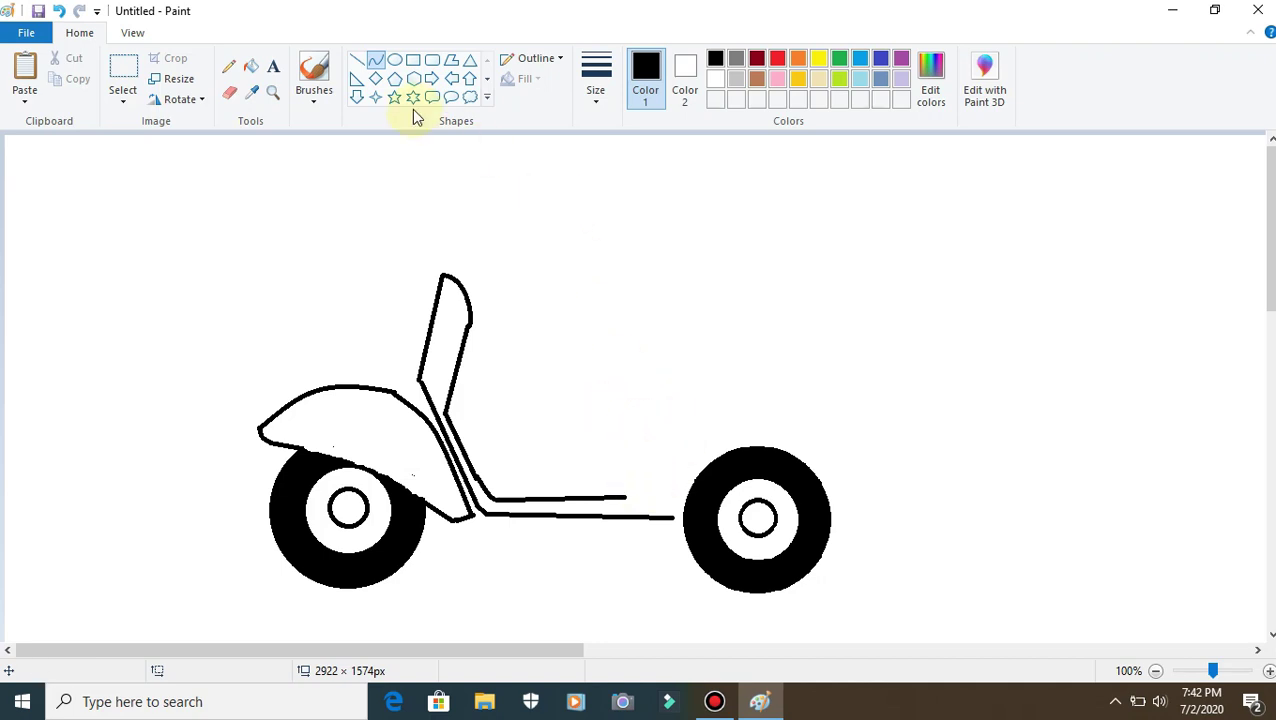
left_click(357, 60)
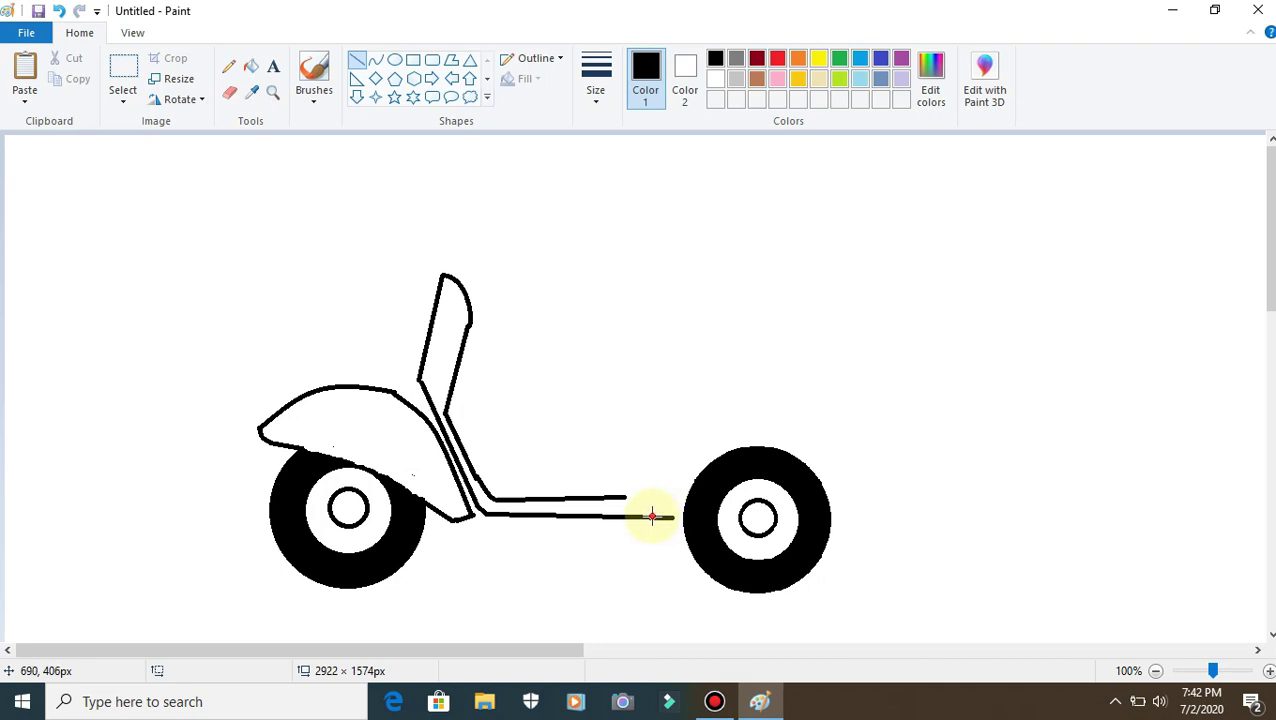
left_click_drag(652, 516, 654, 516)
left_click(652, 413)
left_click_drag(651, 507, 880, 511)
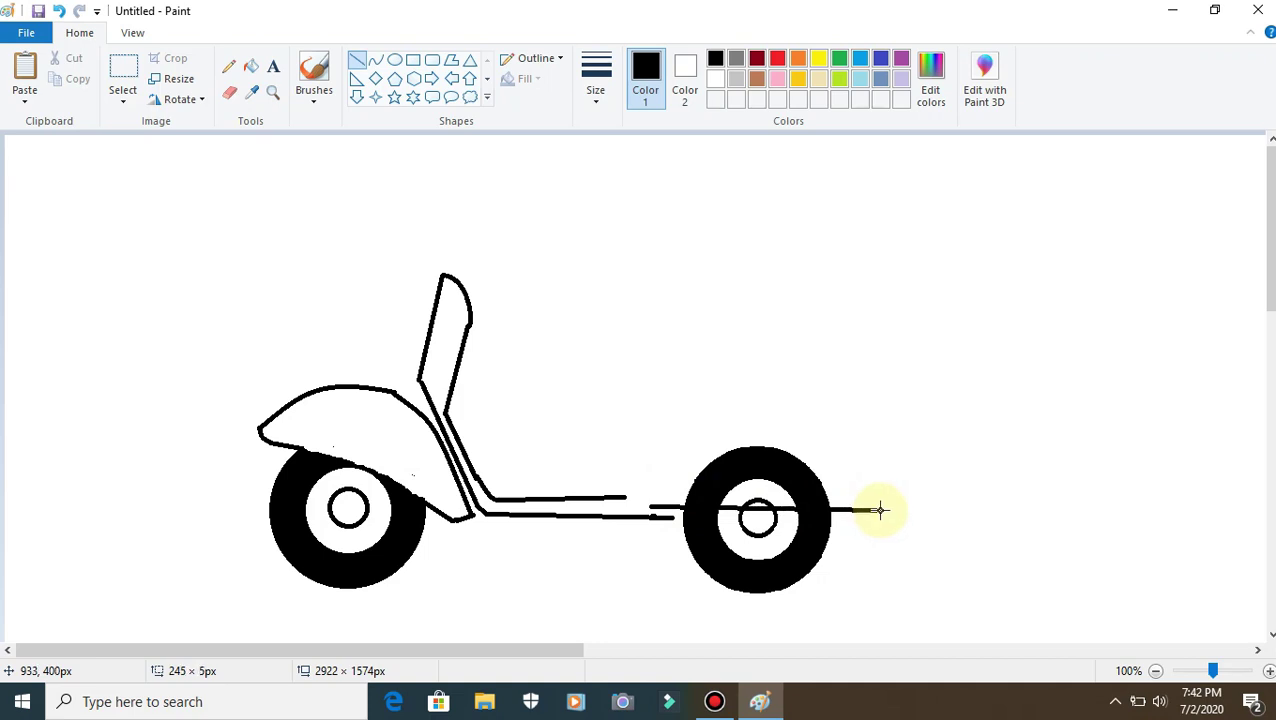
left_click_drag(880, 511, 877, 511)
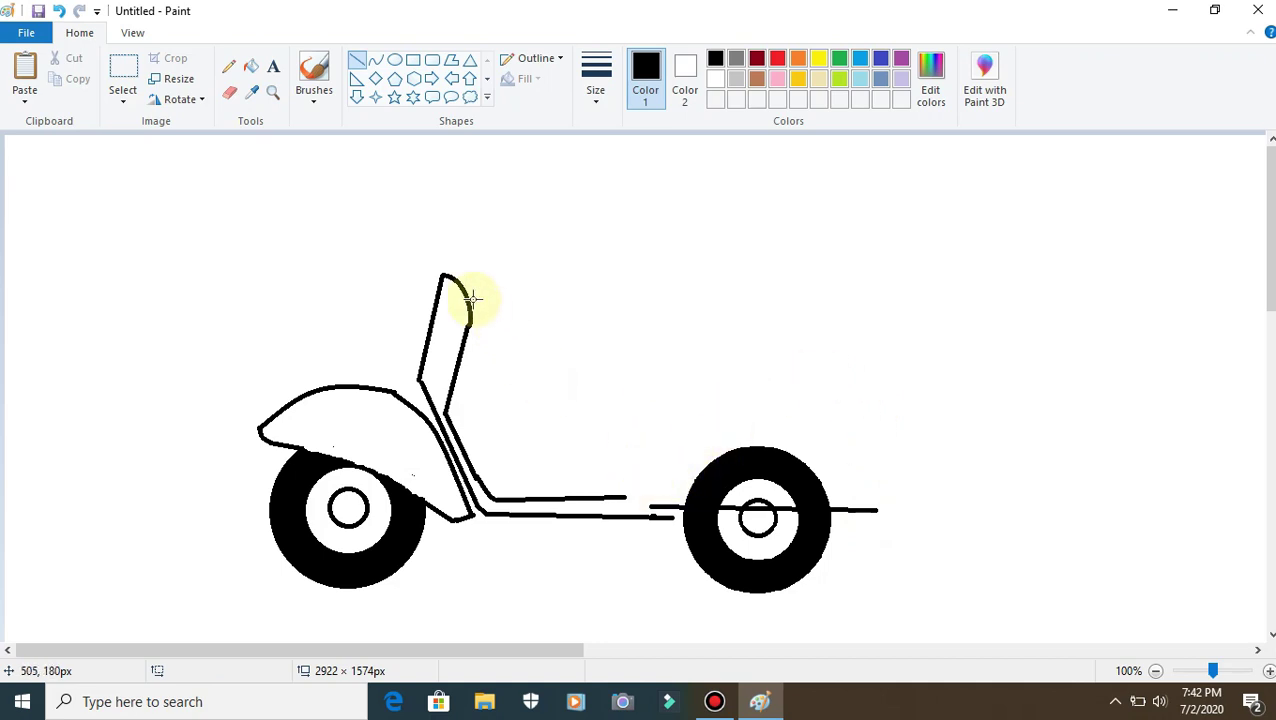
- Select and delete the part of the right wheel above the horizontal line
left_click(124, 64)
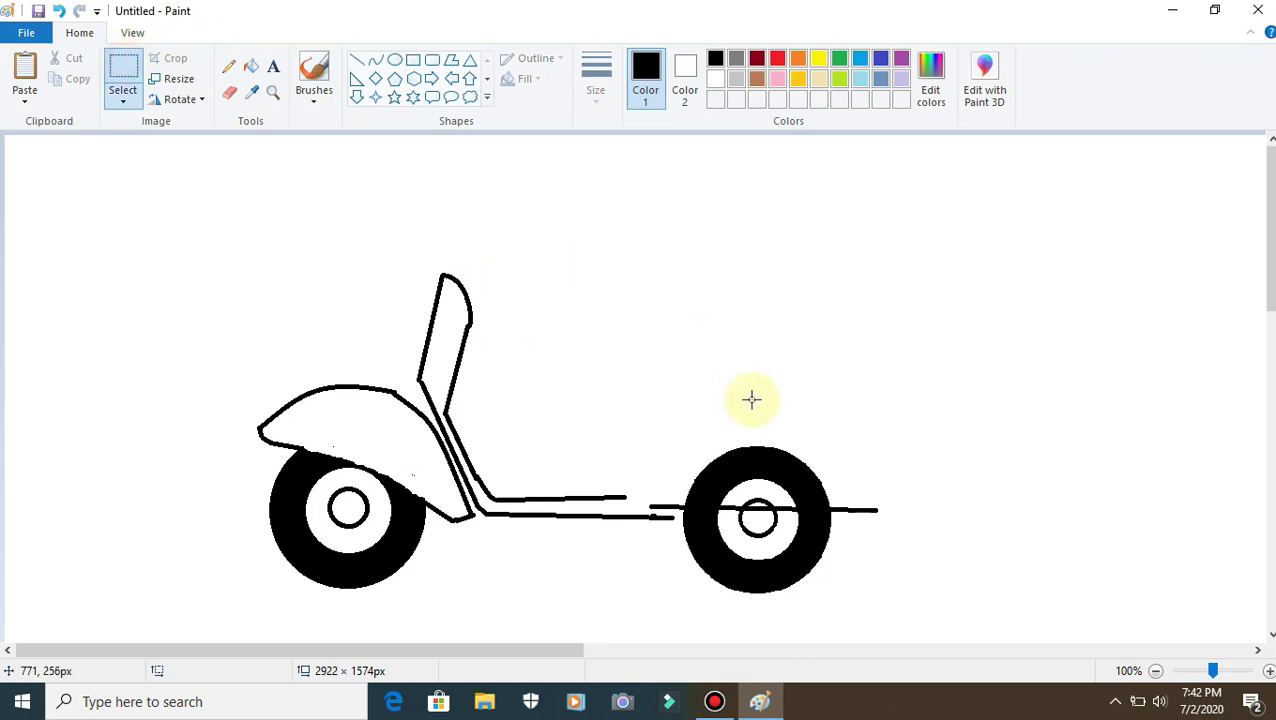
left_click_drag(639, 424, 855, 505)
key("Delete")
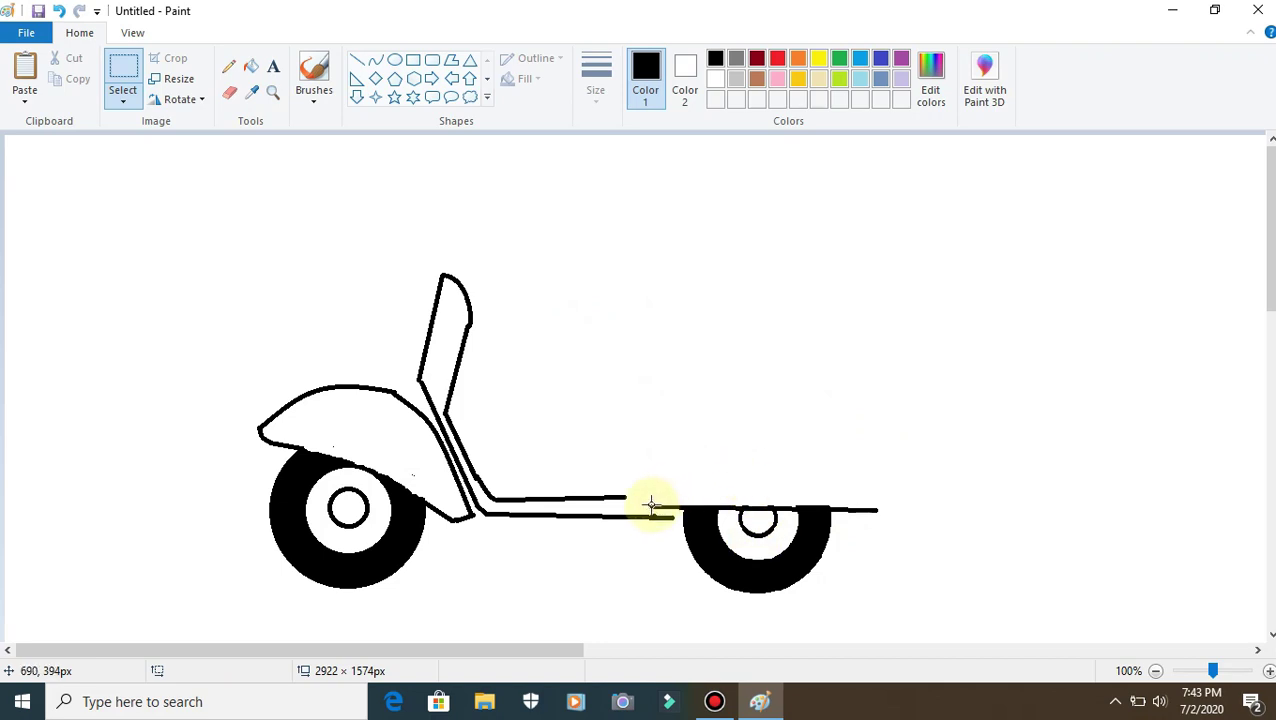
- Draw an arched curve rising from the horizontal line over the right wheel and enlarge it to about 397 × 331 px
left_click(376, 58)
left_click_drag(651, 506, 879, 509)
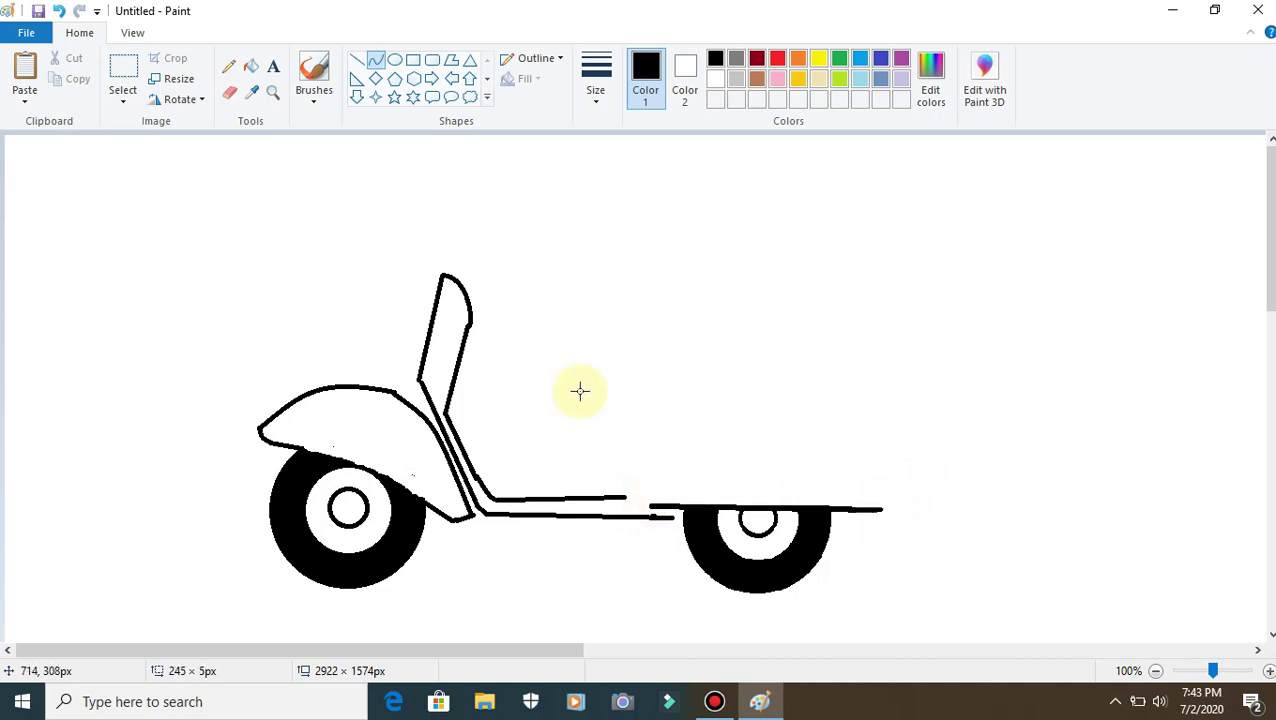
mouse_move(632, 407)
left_mouse_down()
mouse_move(648, 410)
mouse_move(646, 376)
mouse_move(649, 393)
left_mouse_up()
left_click_drag(726, 361, 723, 225)
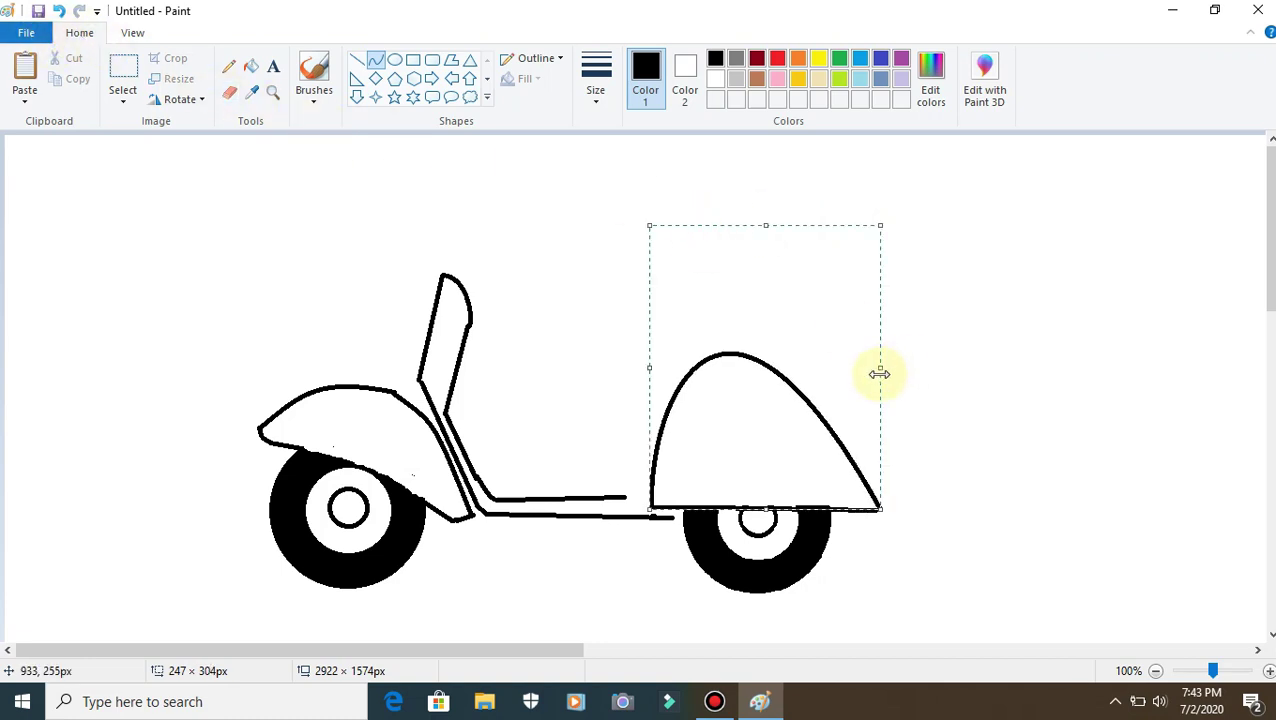
left_click_drag(882, 368, 951, 324)
left_click_drag(952, 225, 1021, 199)
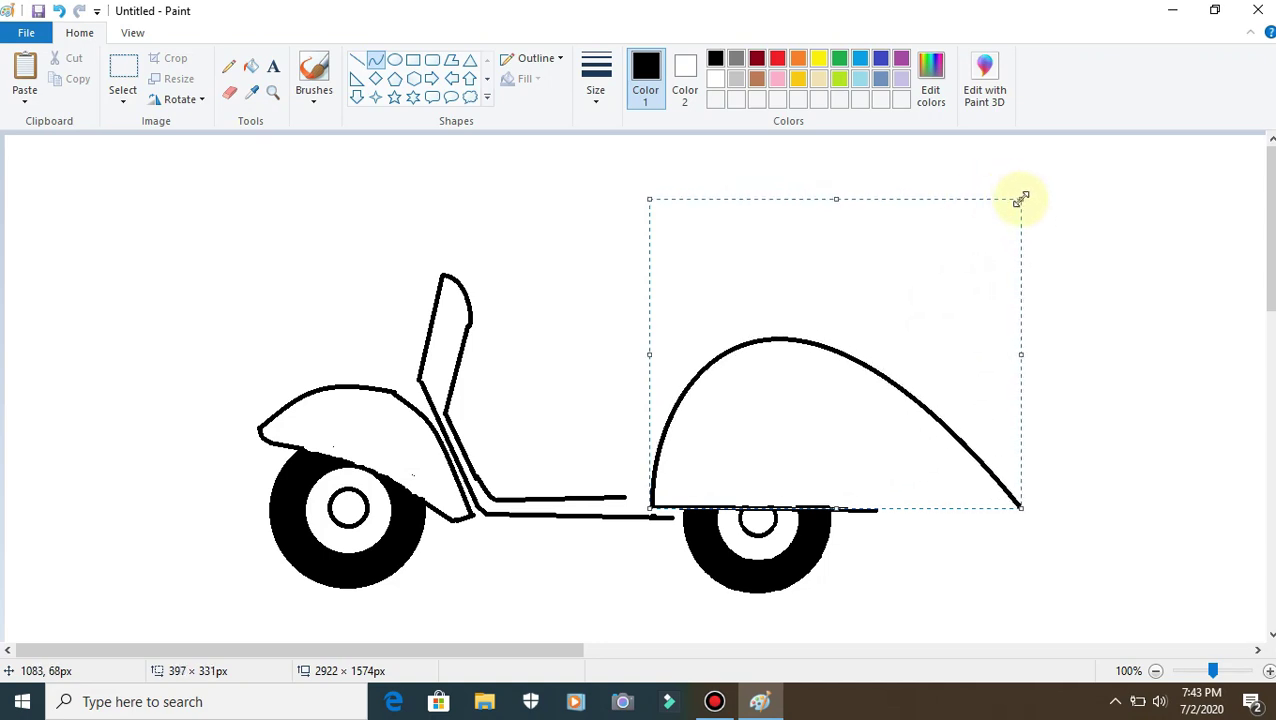
left_click(1170, 317)
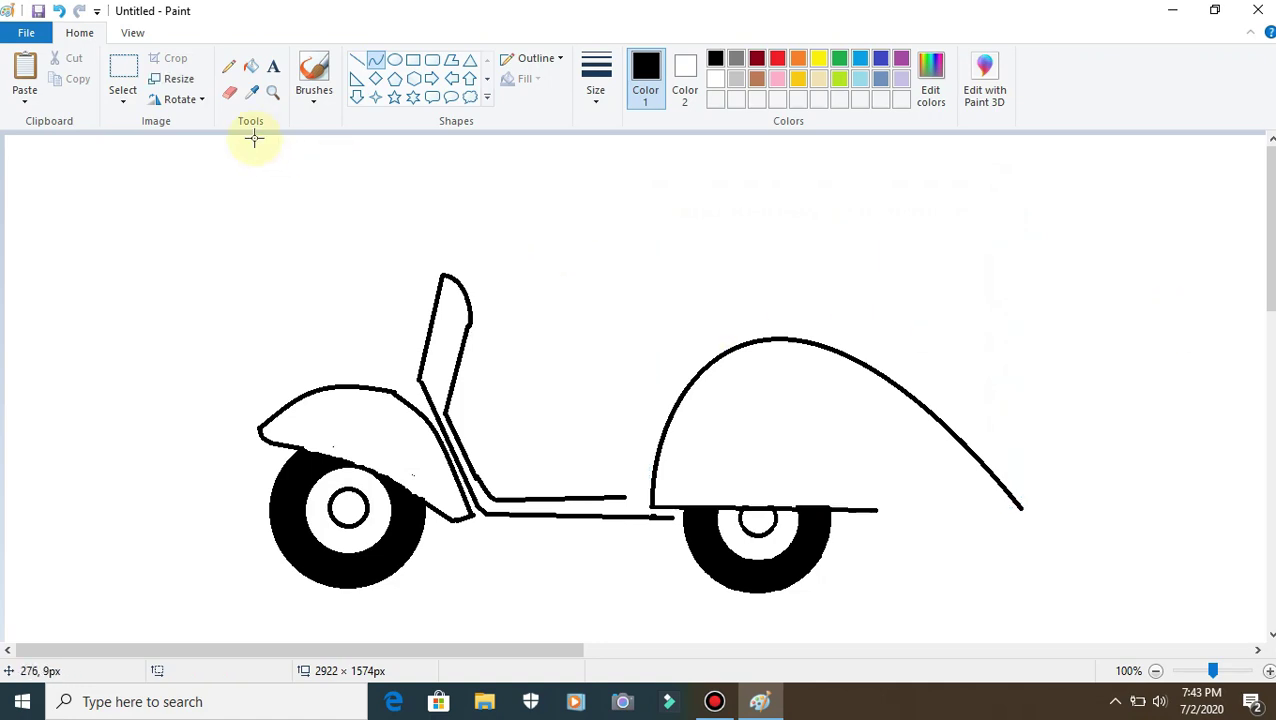
- Delete the right-hand slope of the large arch and its leftover end dot
left_click(125, 72)
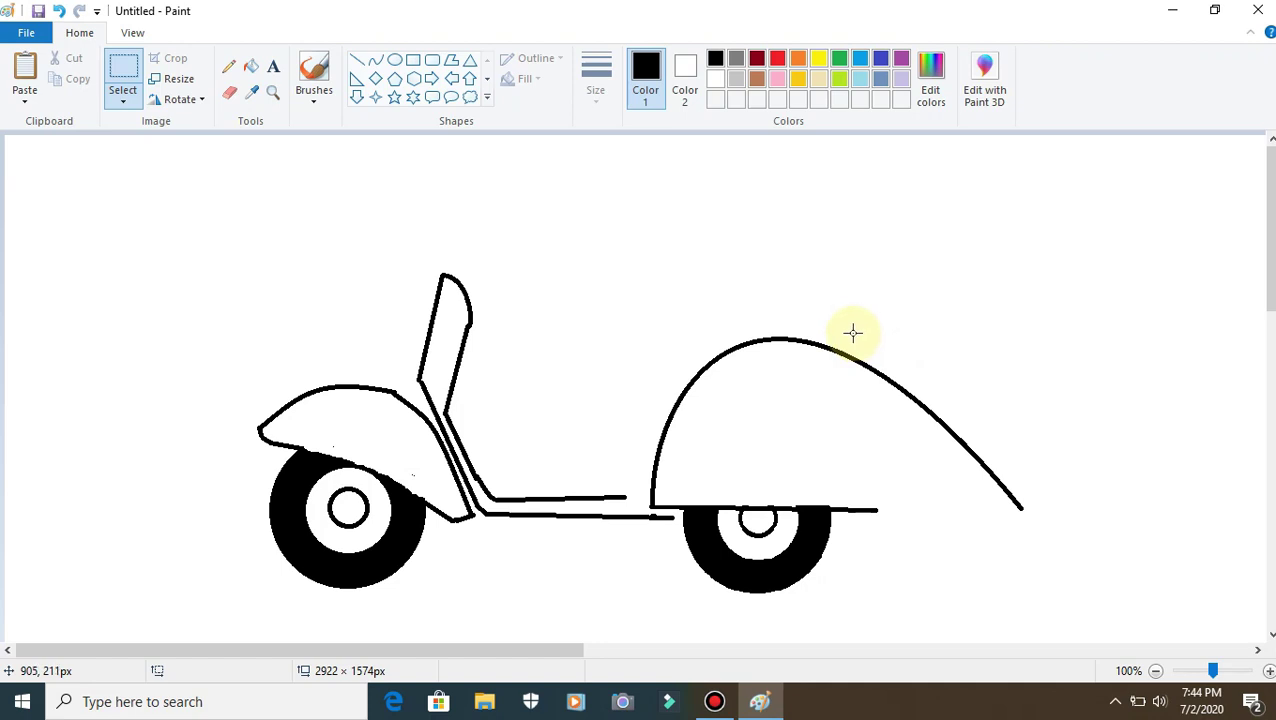
left_click_drag(842, 329, 1076, 504)
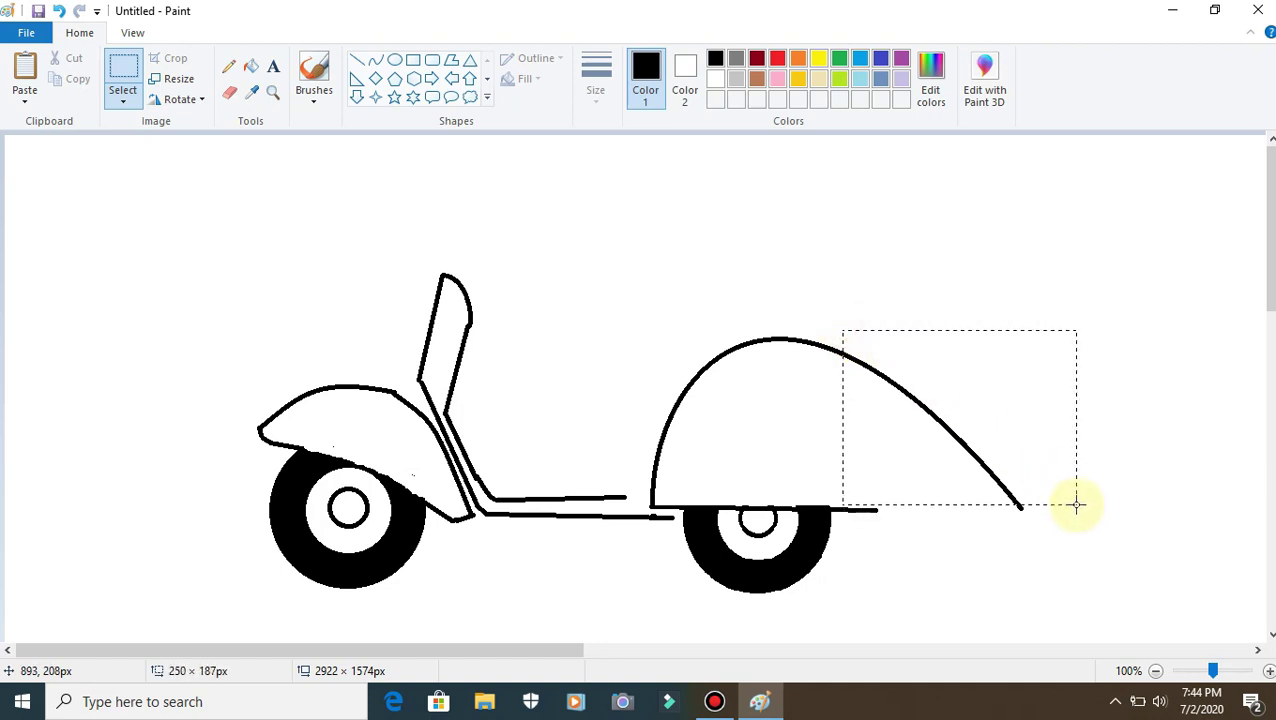
key("Delete")
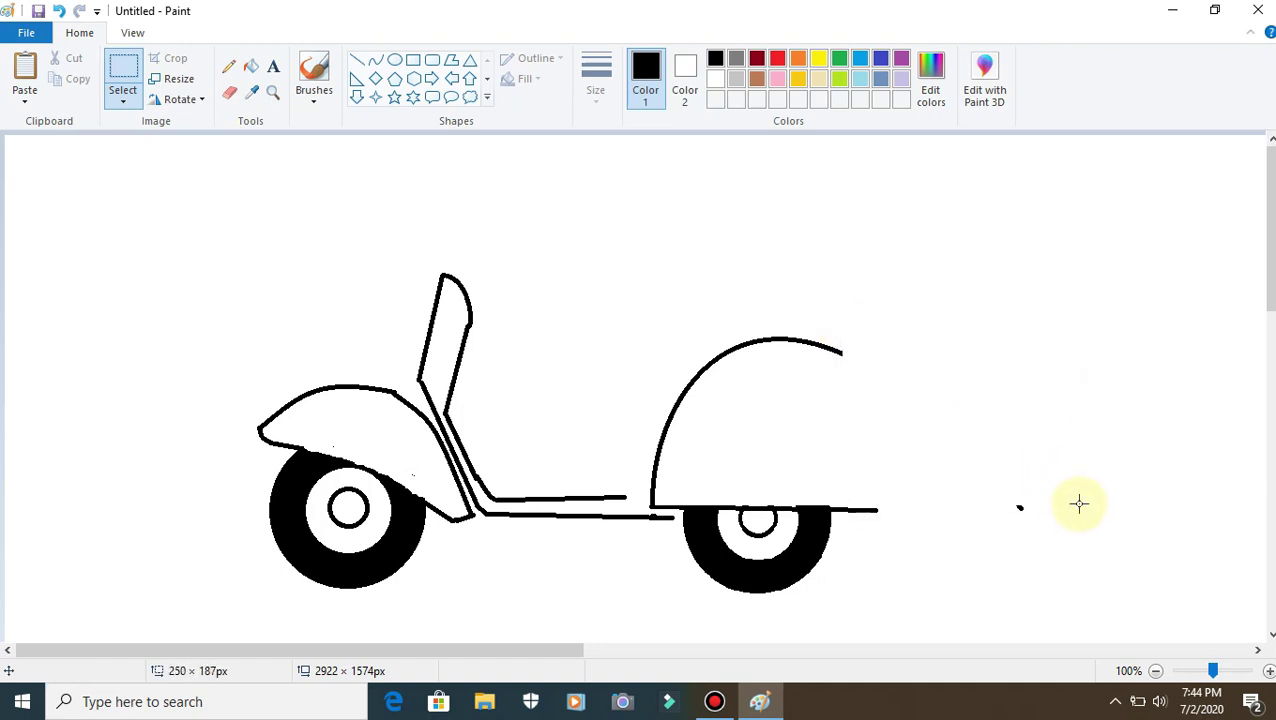
left_click_drag(977, 451, 1094, 541)
key("Delete")
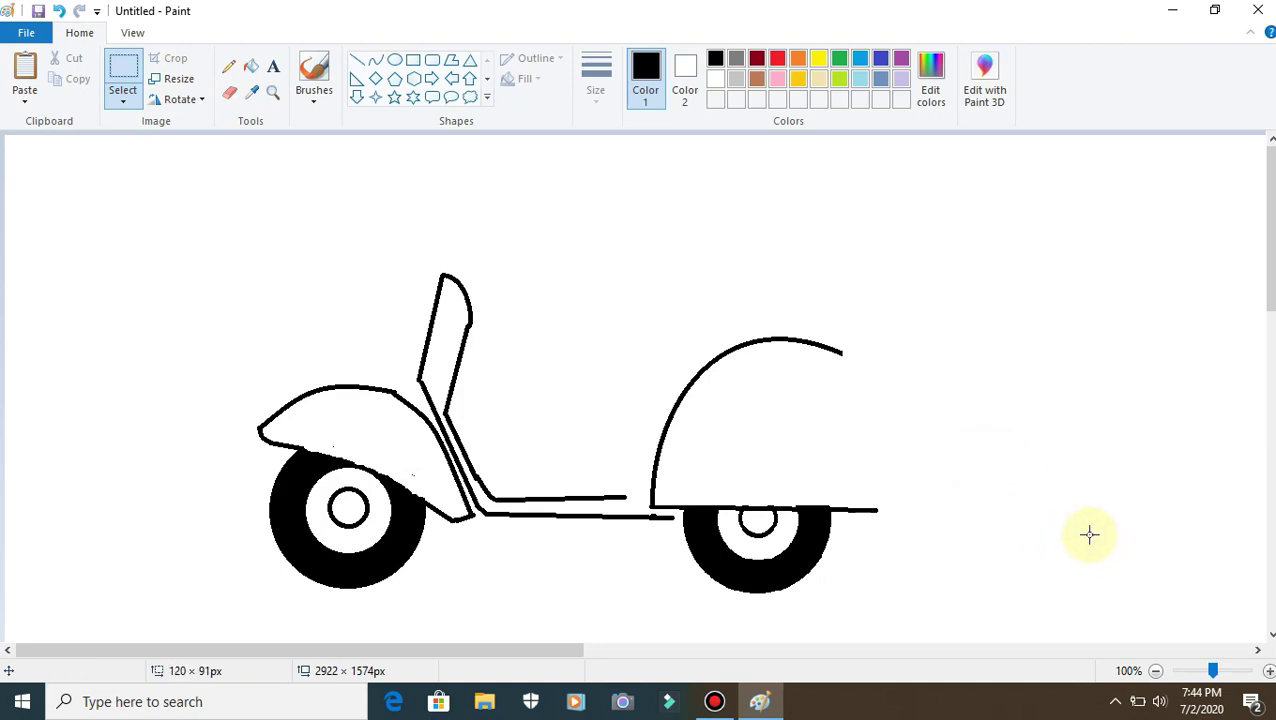
- Undo the deletions and the large arch over the right wheel
left_click(58, 11)
left_click(58, 11)
left_click(58, 11)
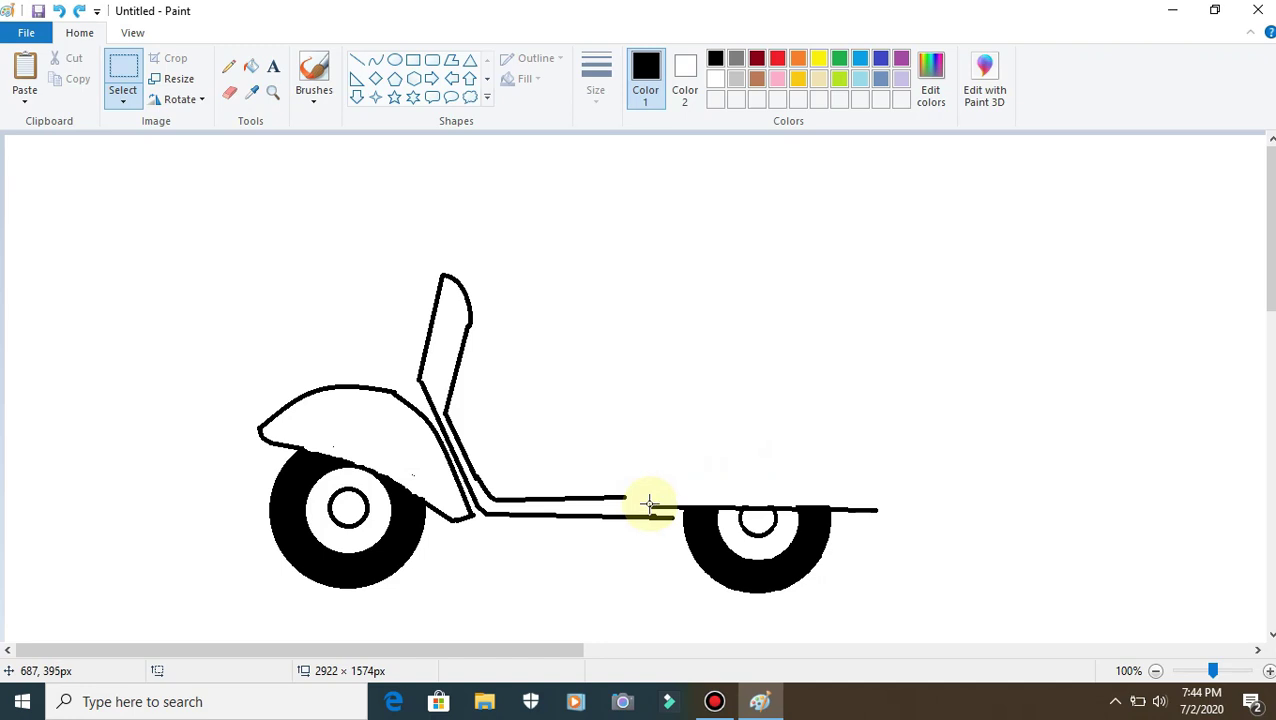
- Draw an arched curve about 248 px wide over the right wheel, joining both ends of the horizontal line to form the rear body
left_click(375, 60)
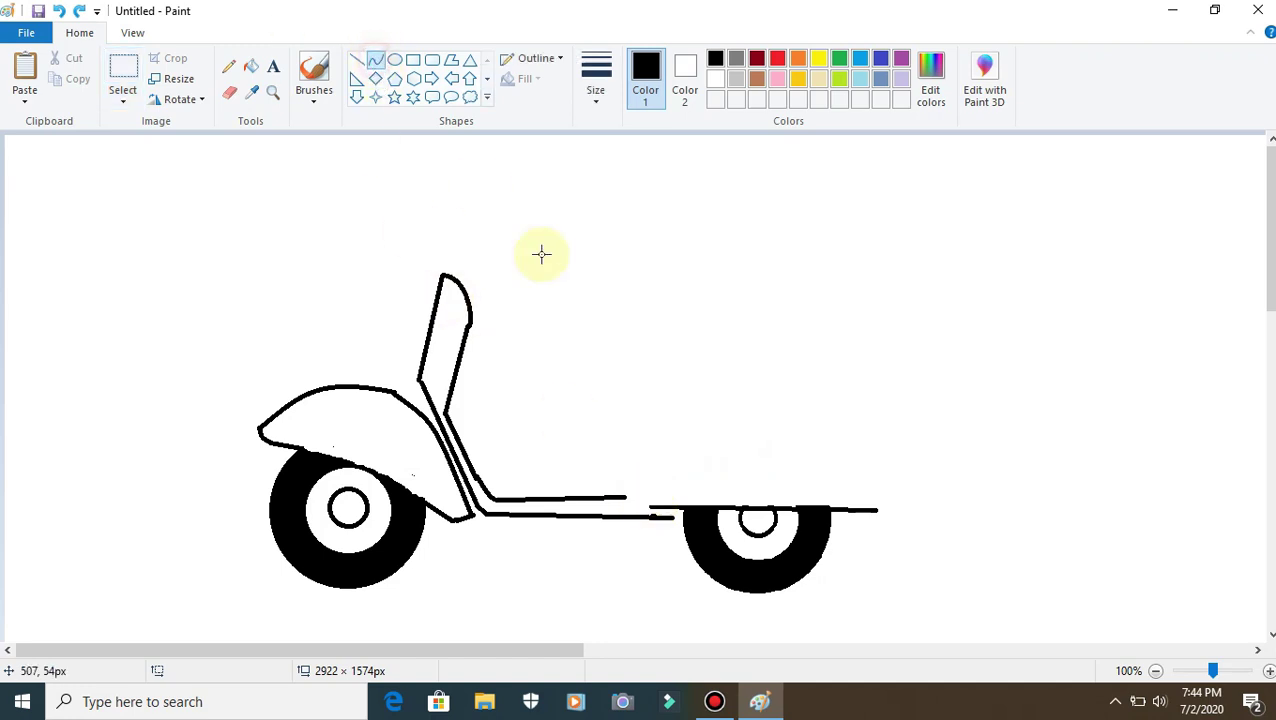
left_click_drag(650, 505, 884, 510)
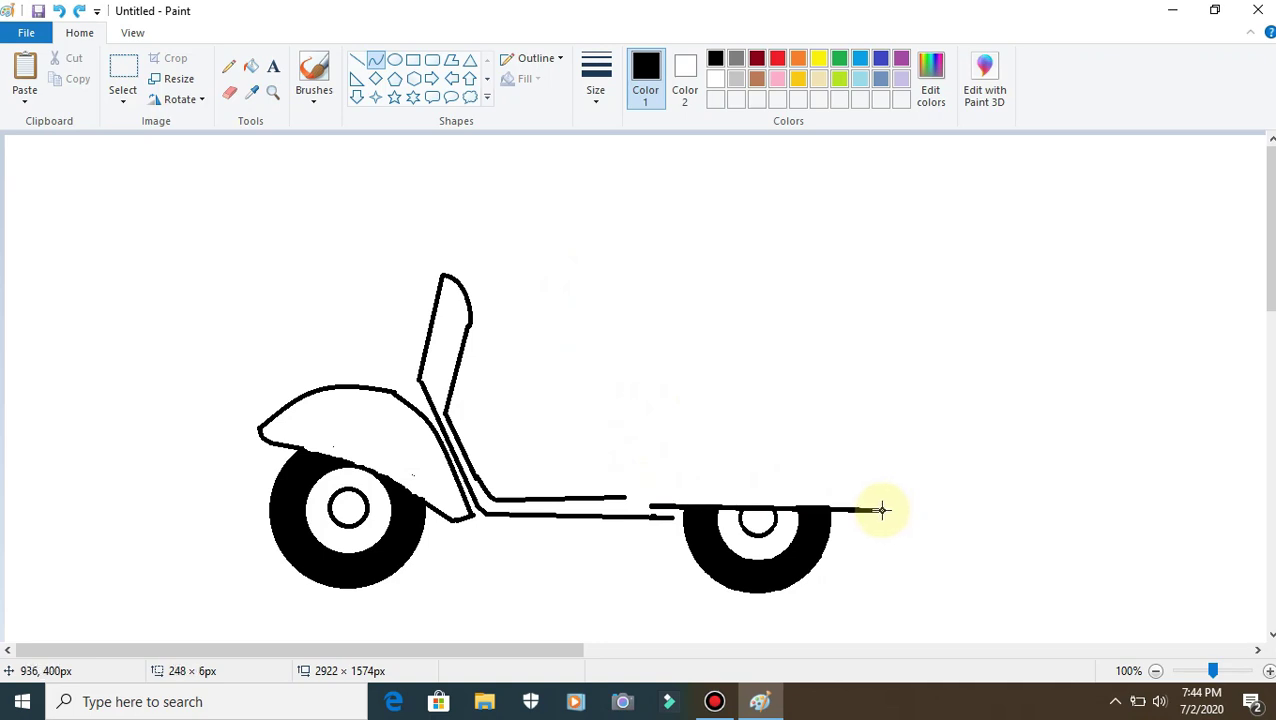
left_click(638, 359)
left_click_drag(638, 359, 624, 333)
left_click_drag(770, 342, 823, 305)
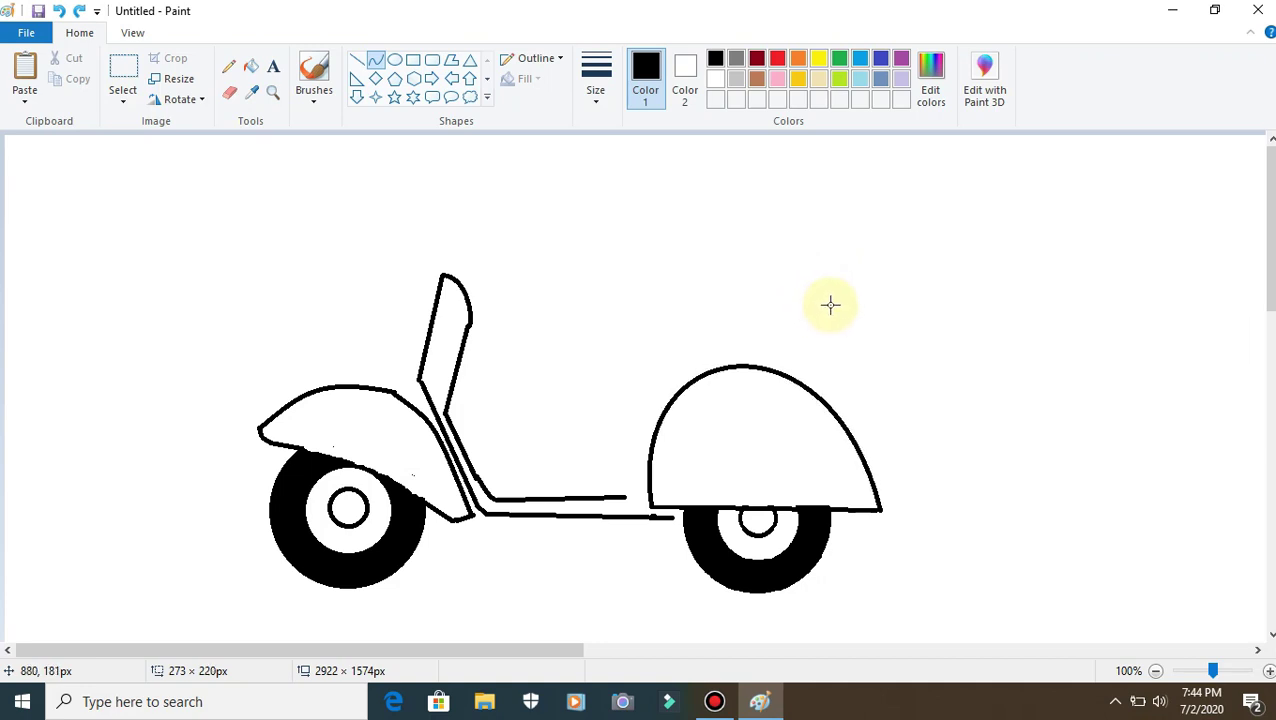
- Finish the bend of the rear body's arch at about 273 × 230 px and erase the tip of the upper floorboard line
mouse_move(818, 281)
left_mouse_down()
mouse_move(806, 273)
mouse_move(833, 282)
mouse_move(829, 293)
left_mouse_up()
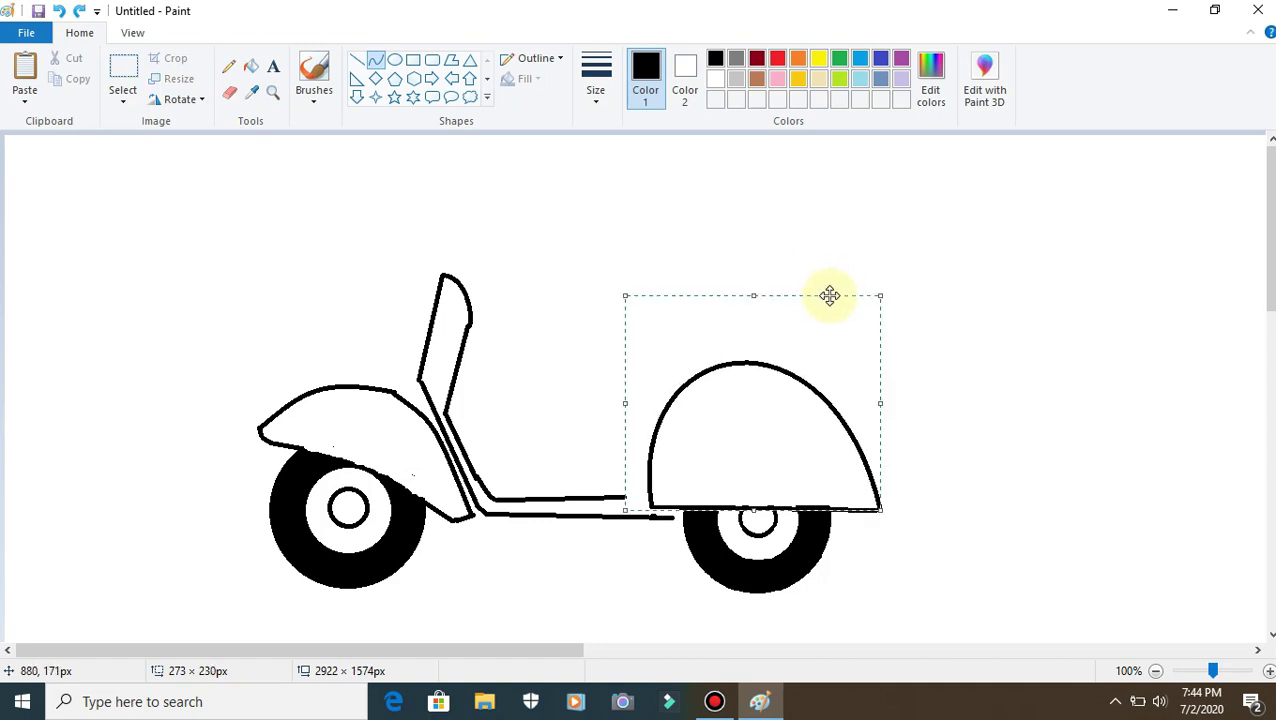
left_click(921, 283)
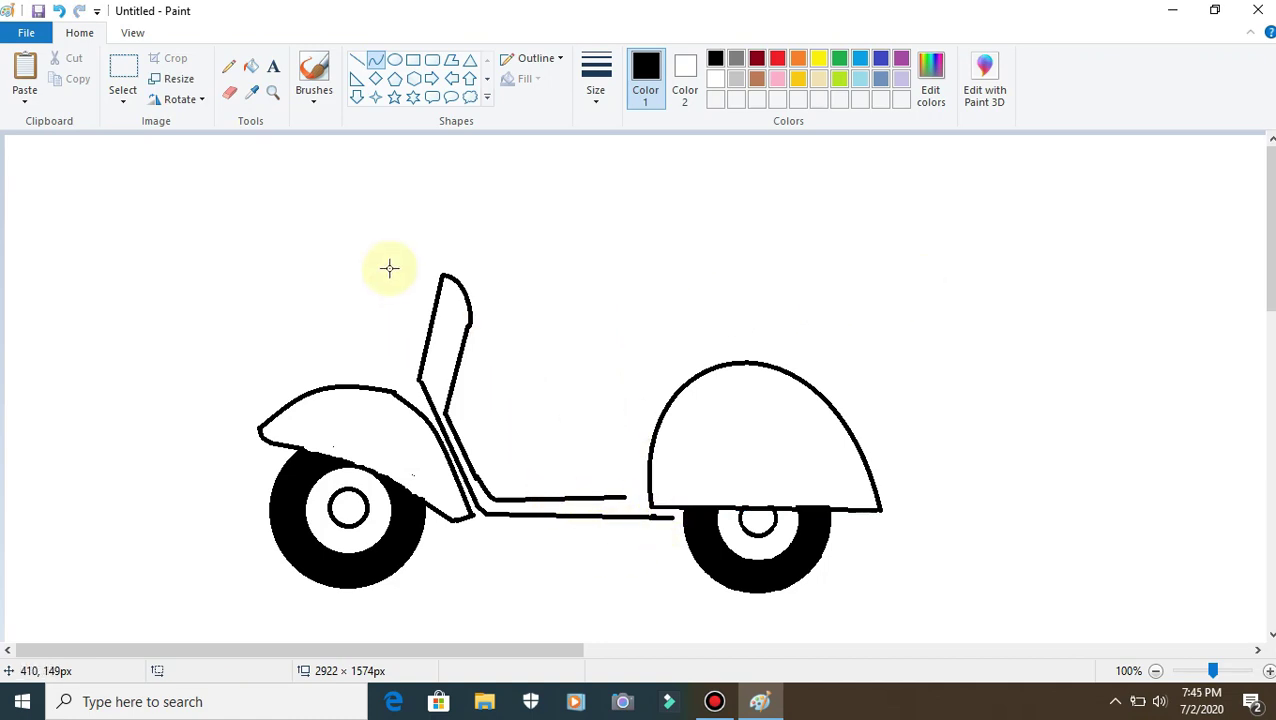
left_click(230, 93)
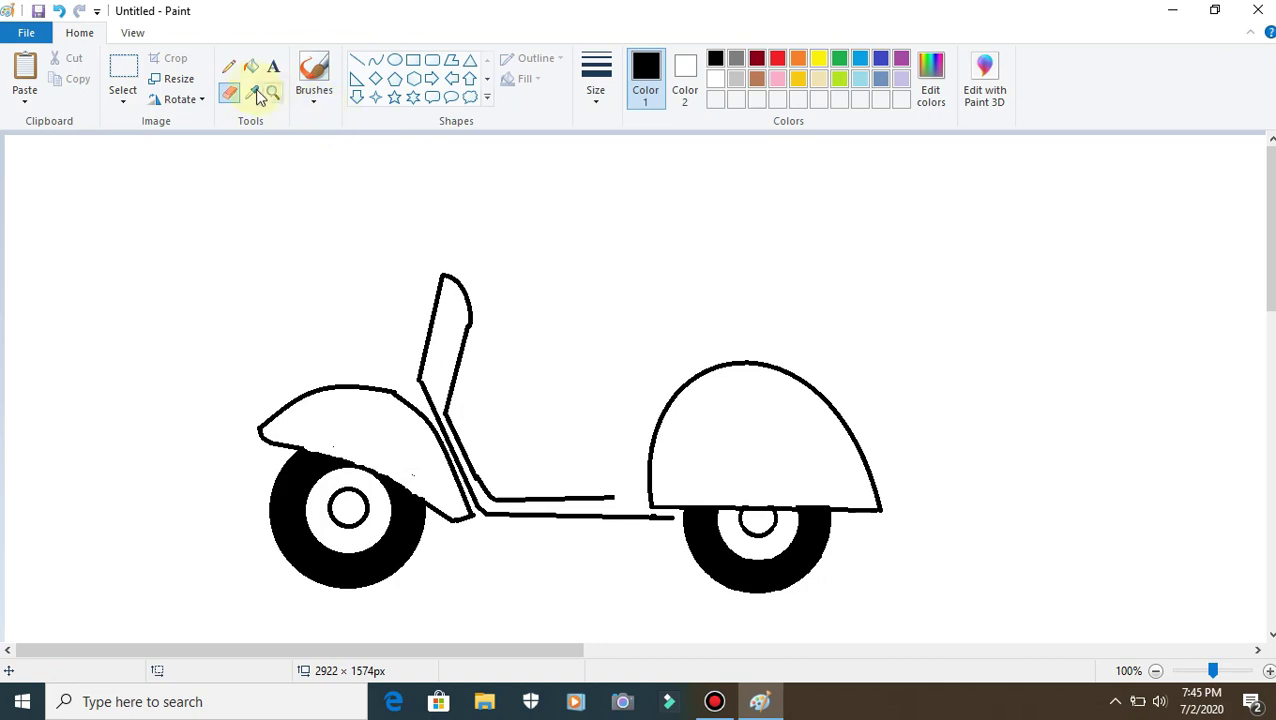
left_click(391, 61)
left_click(376, 61)
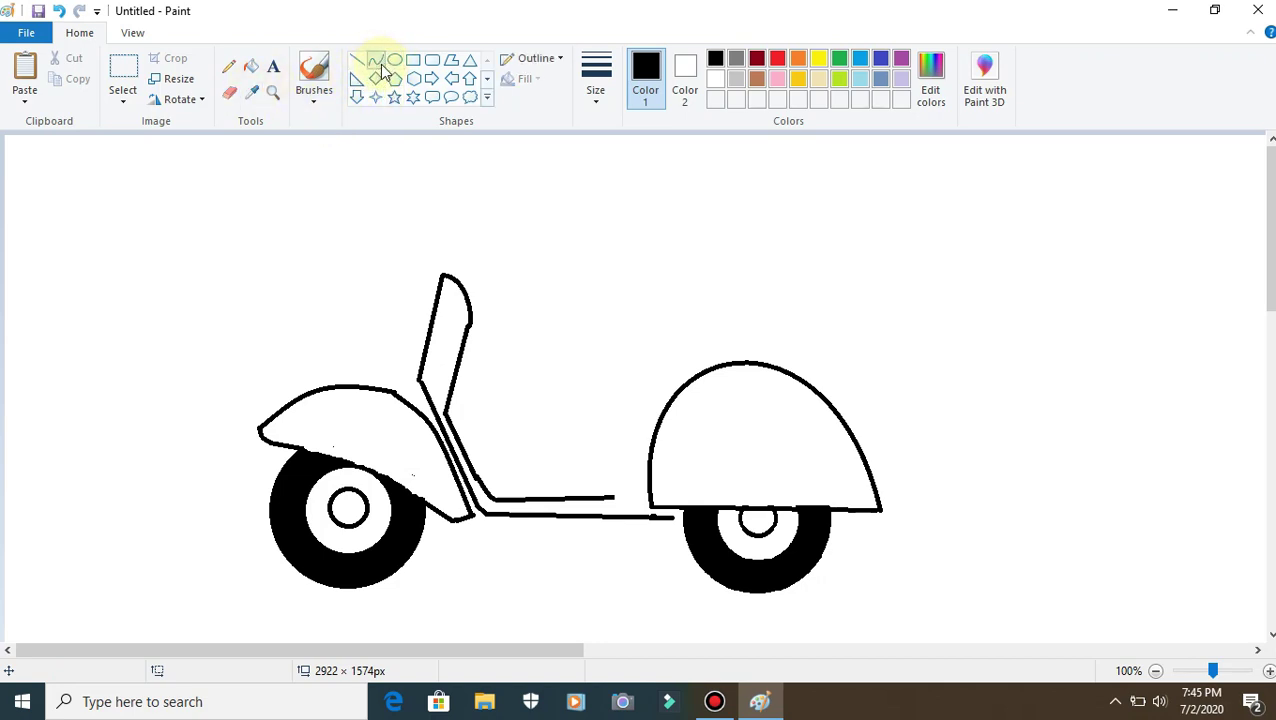
mouse_move(648, 497)
left_mouse_down()
mouse_move(620, 496)
mouse_move(611, 404)
mouse_move(581, 362)
mouse_move(643, 392)
mouse_move(626, 399)
left_mouse_up()
left_click_drag(633, 460, 641, 384)
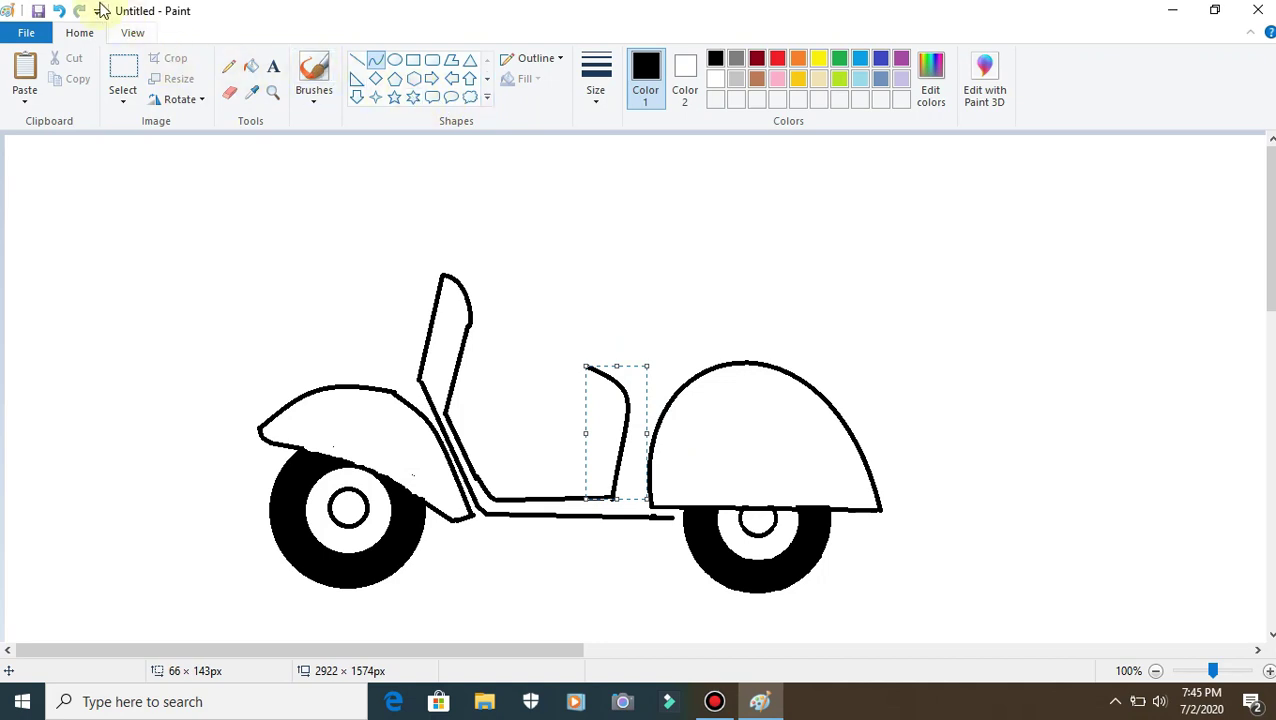
left_click(58, 11)
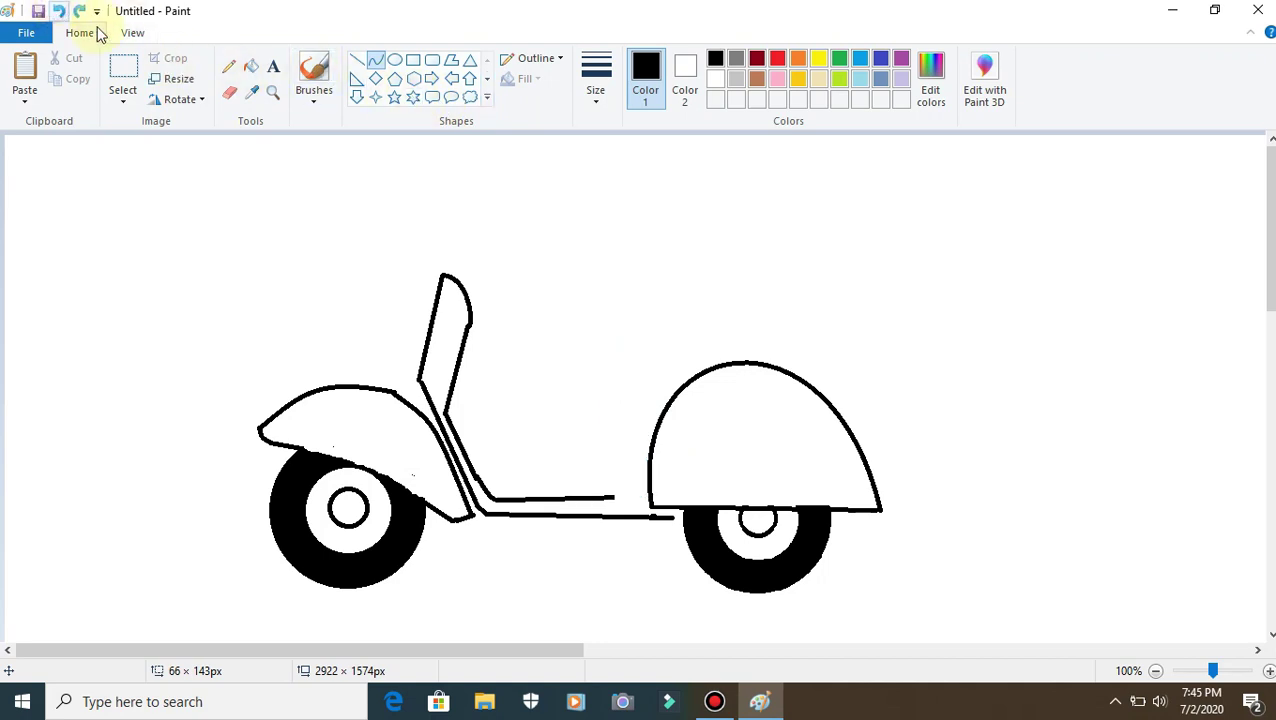
- Draw a curve about 63 × 155 px rising from the upper floorboard line's right end and bulging towards the rear body
left_click(611, 497)
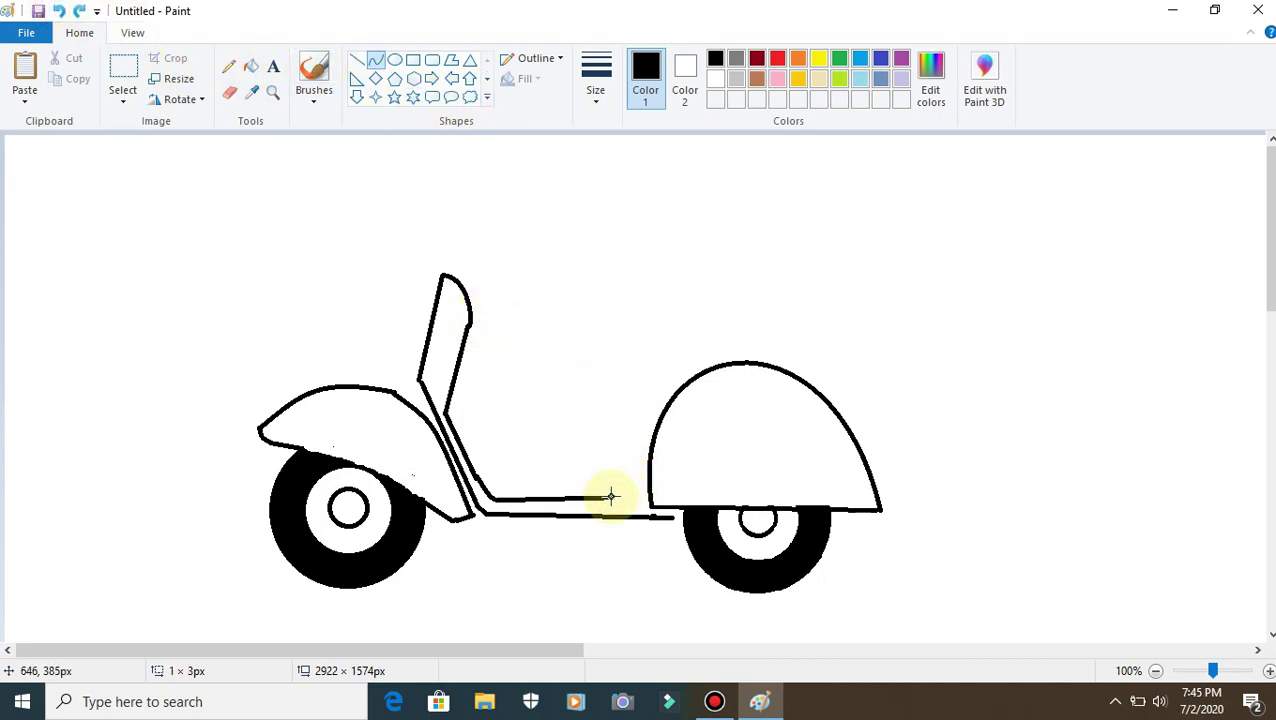
left_click_drag(611, 497, 578, 357)
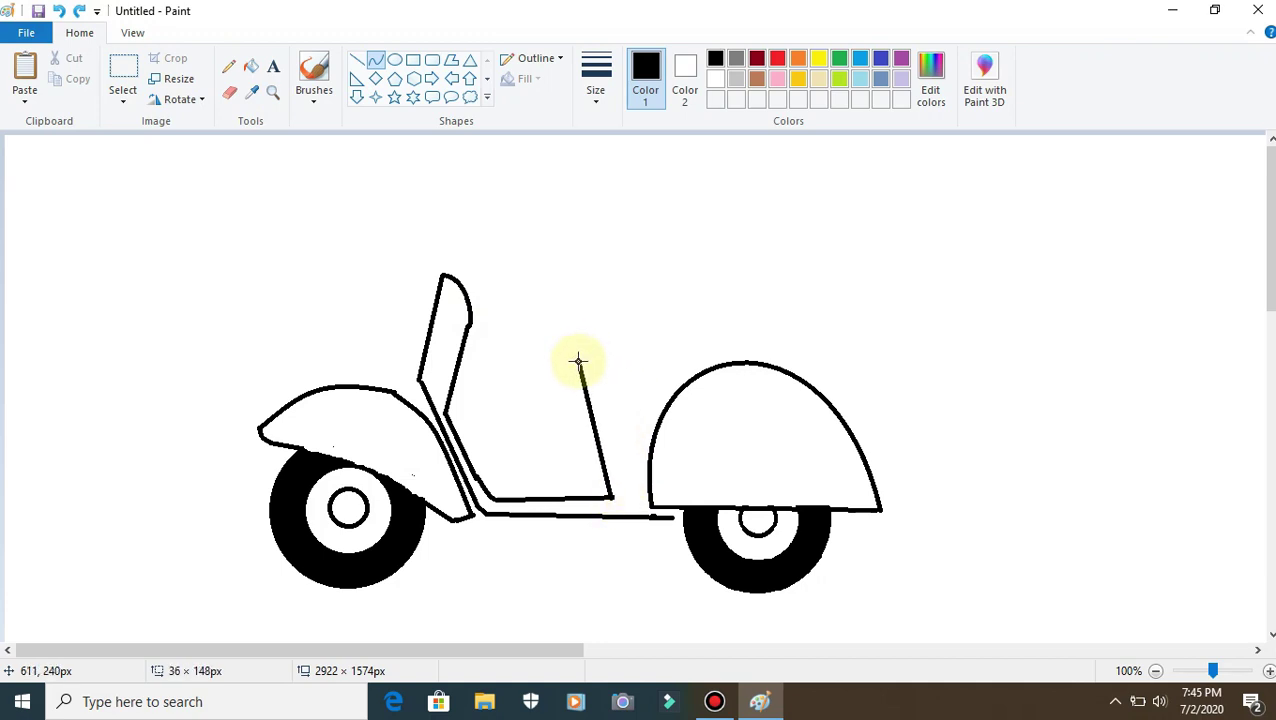
left_click_drag(578, 357, 575, 352)
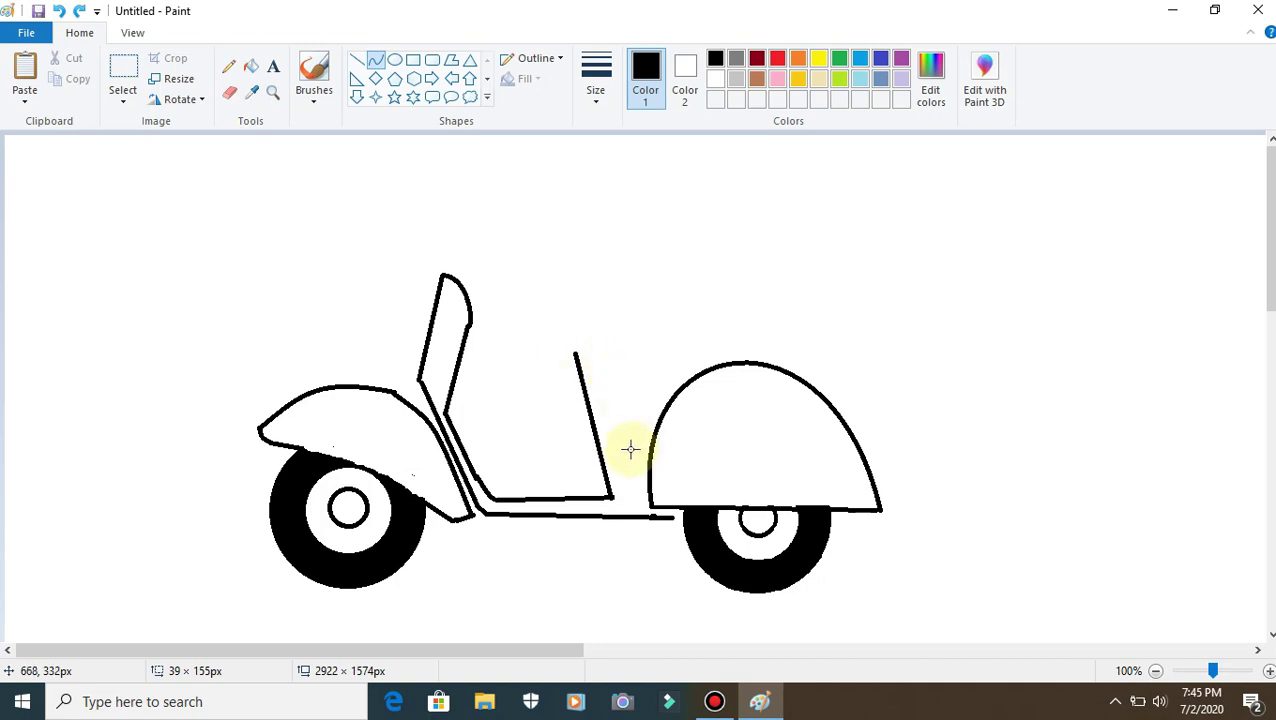
left_click_drag(628, 458, 633, 375)
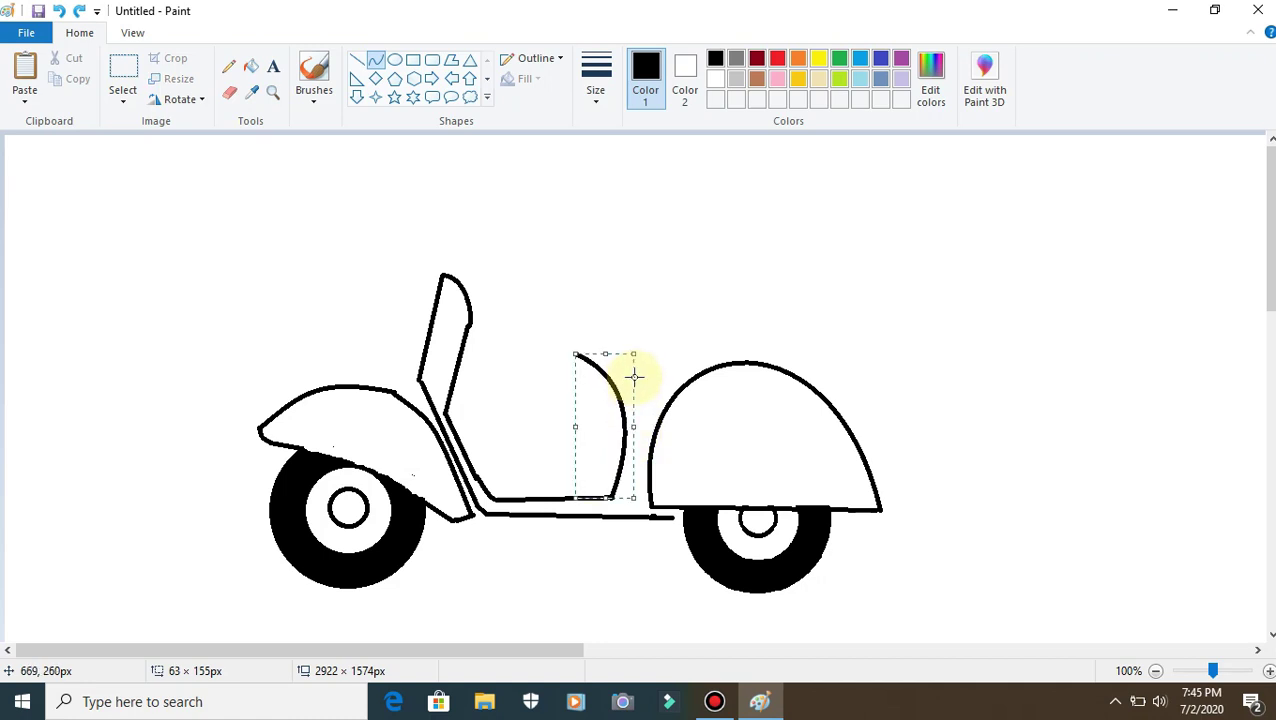
left_click(695, 306)
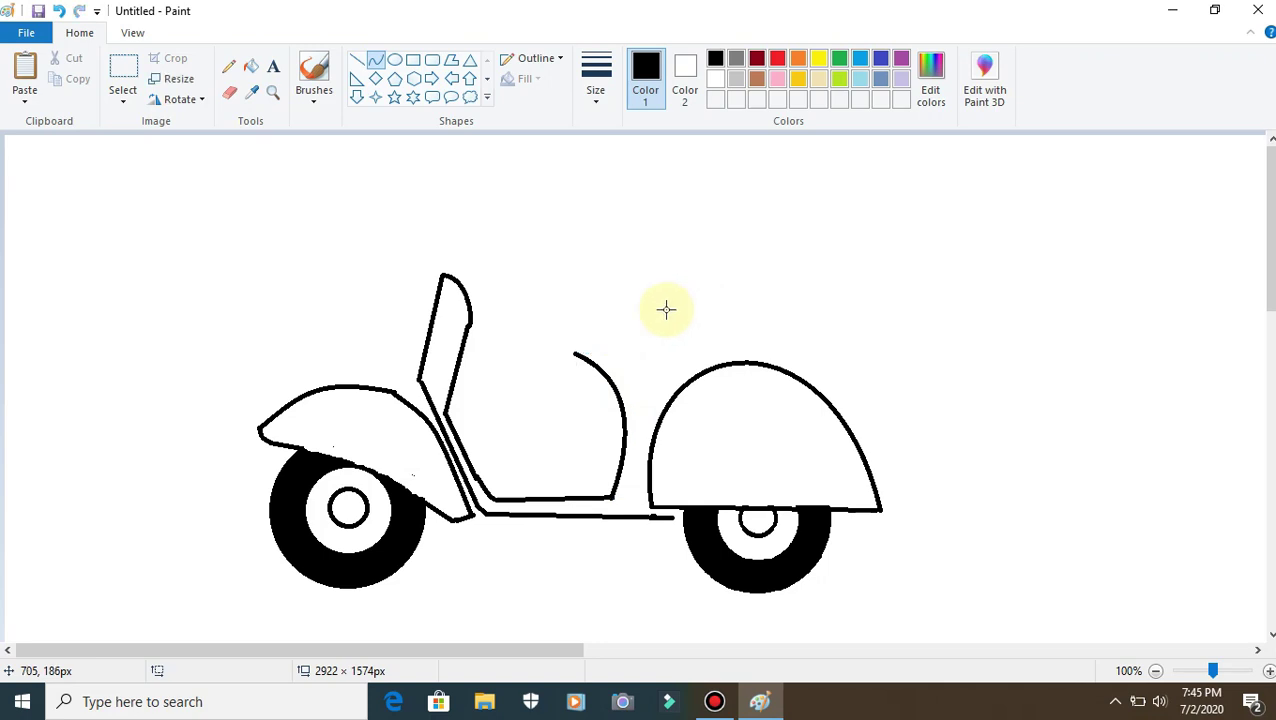
- Draw a small circle about 17 px across at the upper end of the curve in front of the rear body
left_click(395, 60)
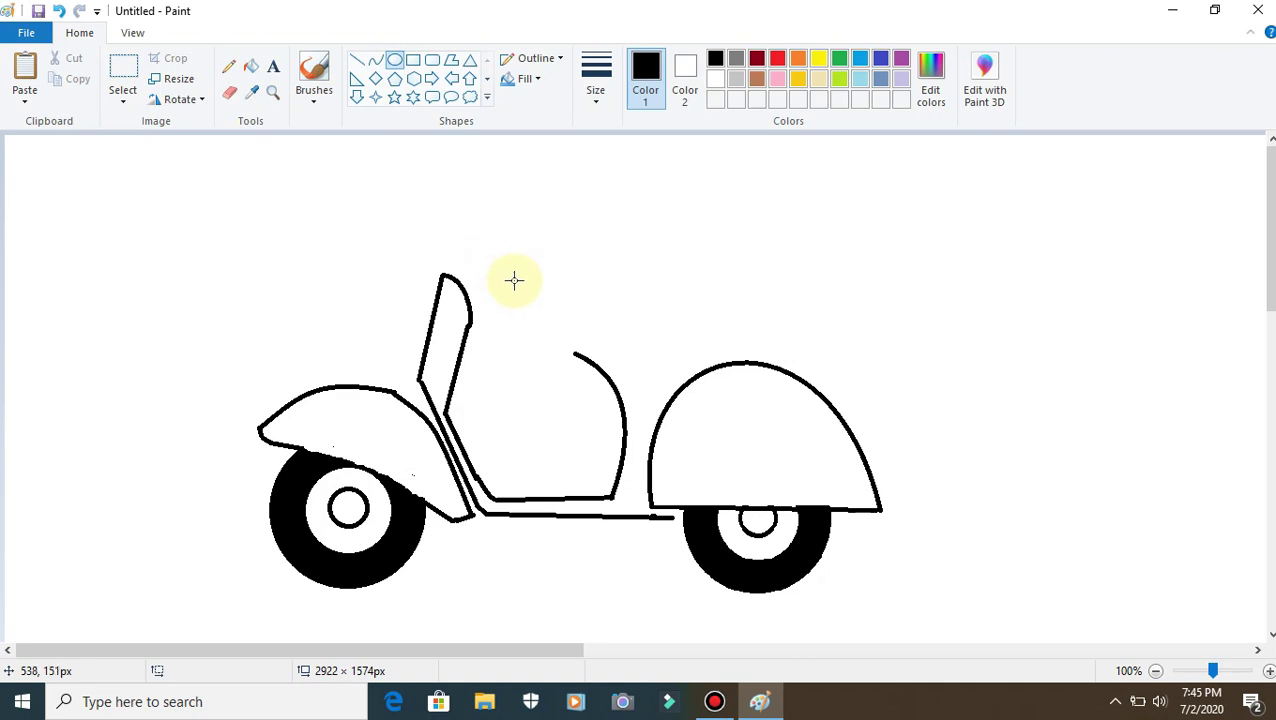
left_click_drag(572, 353, 584, 372)
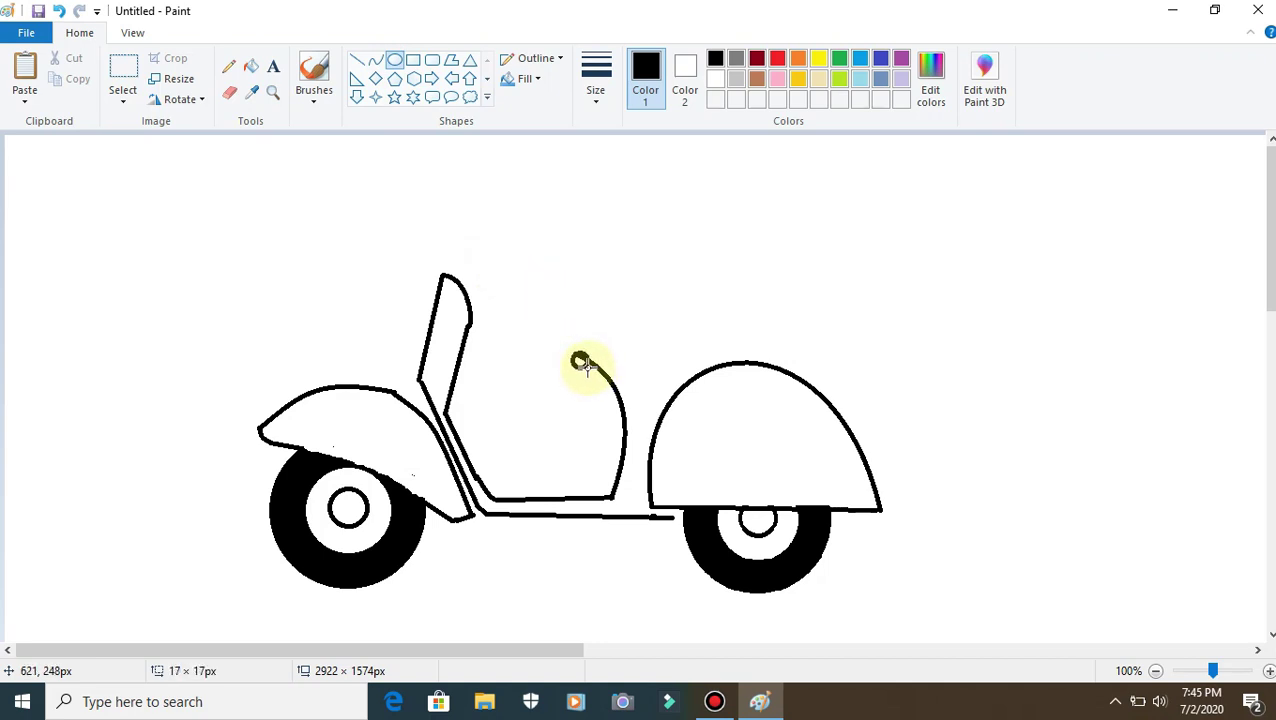
left_click(662, 267)
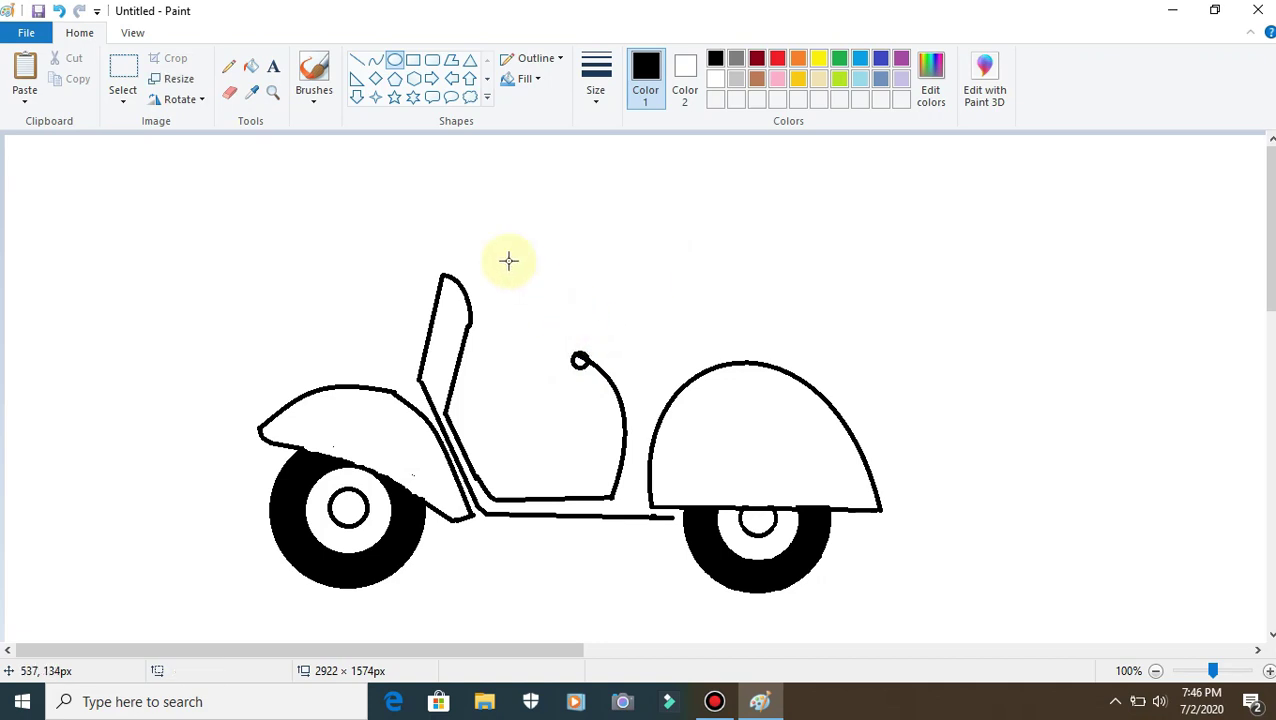
- Draw two short connected lines rising from the small circle to form the seat's lower front corner
left_click(357, 61)
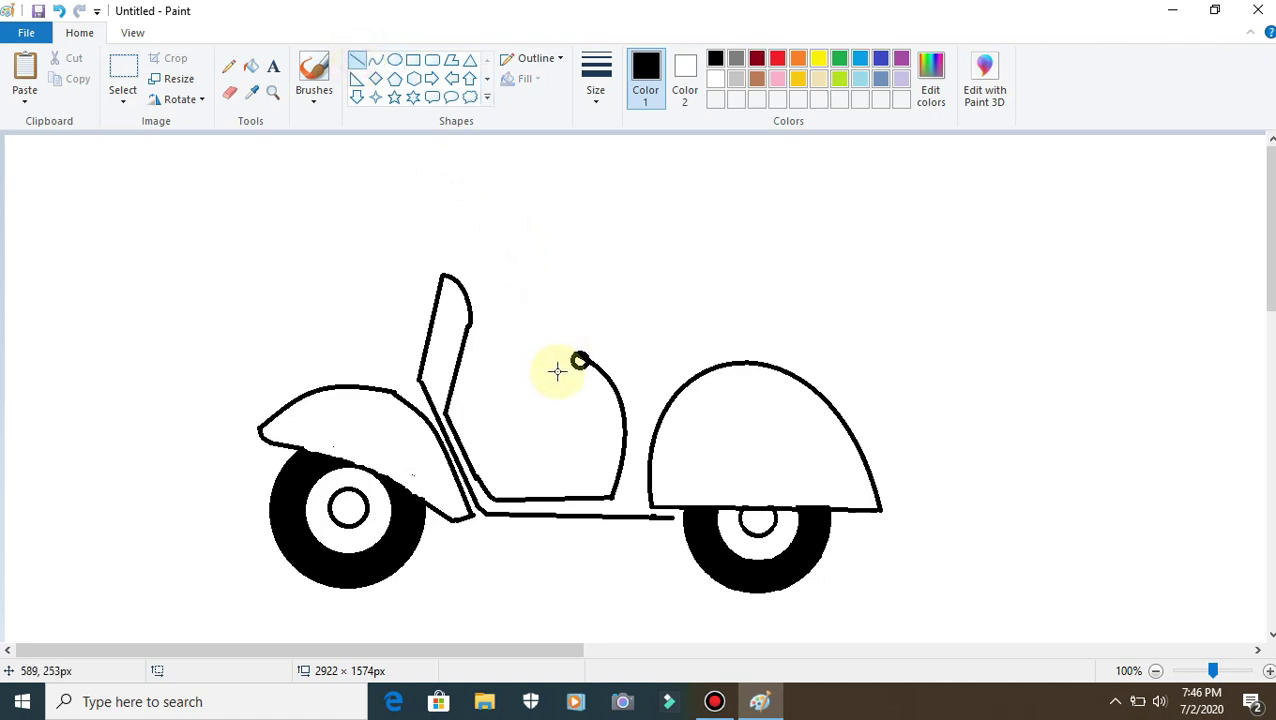
left_click_drag(575, 353, 571, 345)
left_click(575, 307)
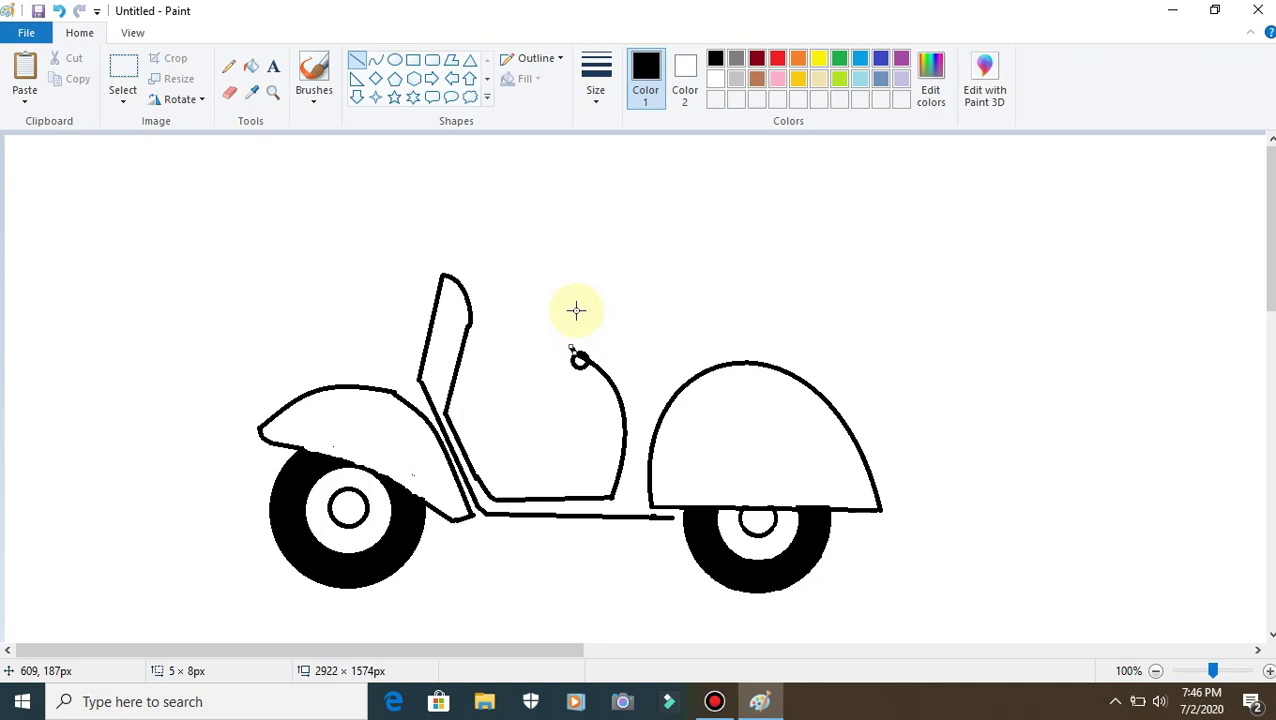
left_click_drag(570, 345, 570, 338)
left_click(603, 312)
- Draw the seat's lower edge from the front corner across the rear body, ending in an upturned segment about 48 × 12 px
mouse_move(569, 338)
left_mouse_down()
mouse_move(812, 338)
mouse_move(717, 349)
mouse_move(777, 349)
left_mouse_up()
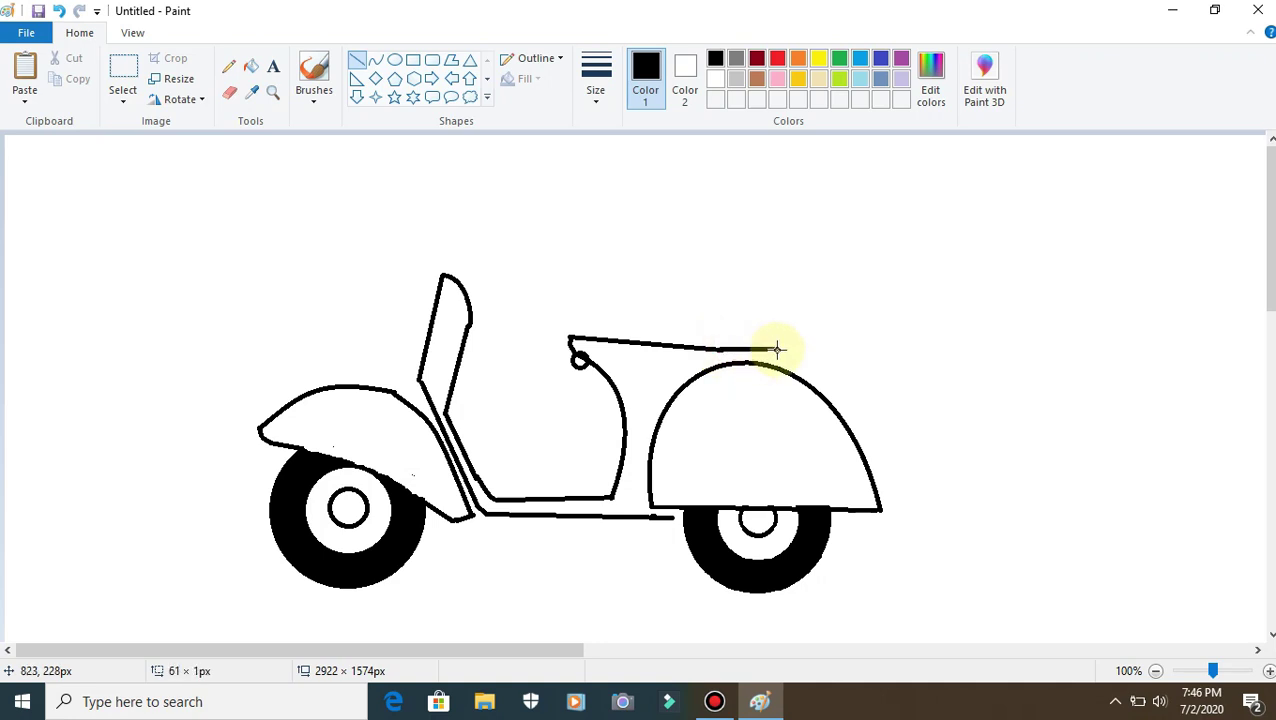
left_click_drag(780, 348, 816, 350)
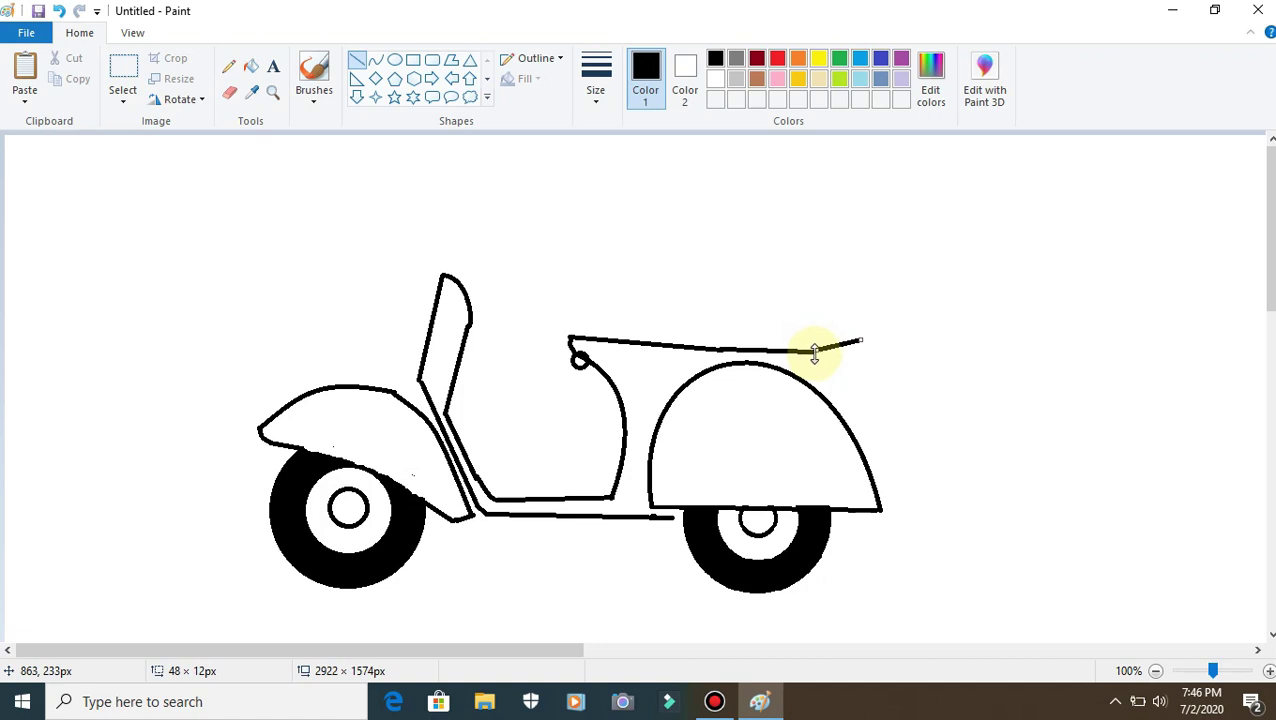
left_click(760, 270)
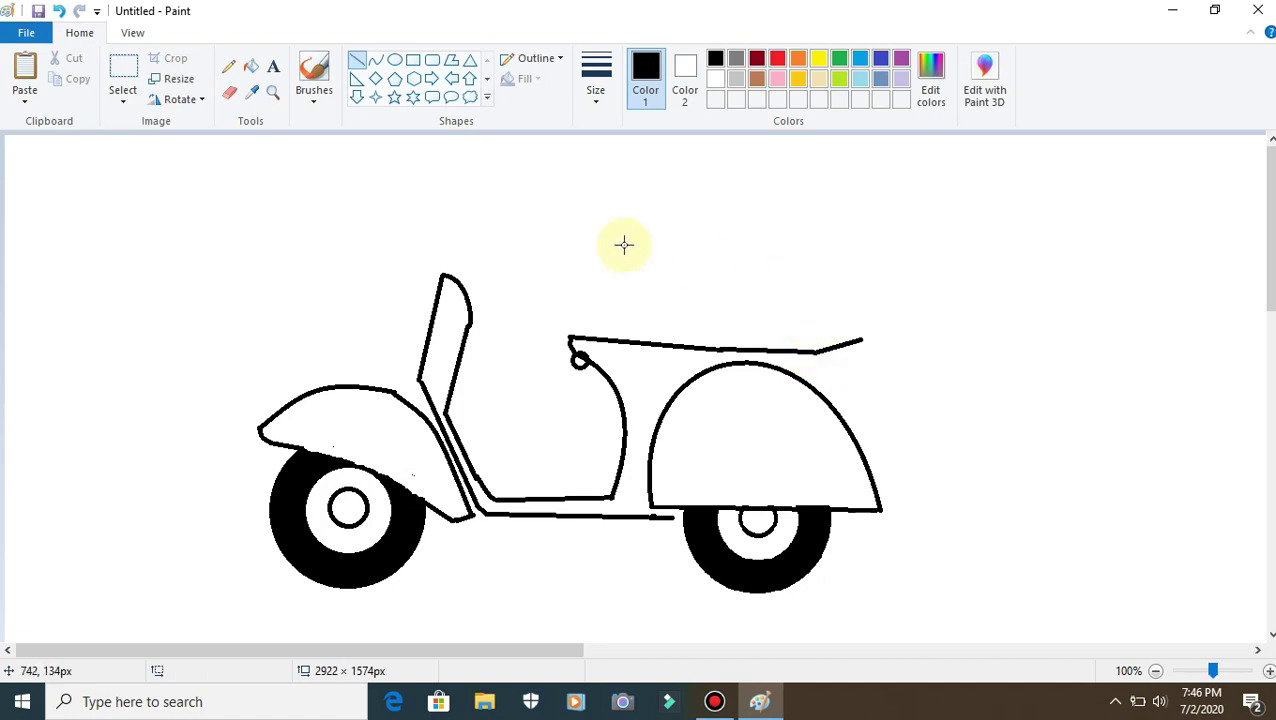
- Delete the upturned end segment of the seat's lower edge
left_click(110, 66)
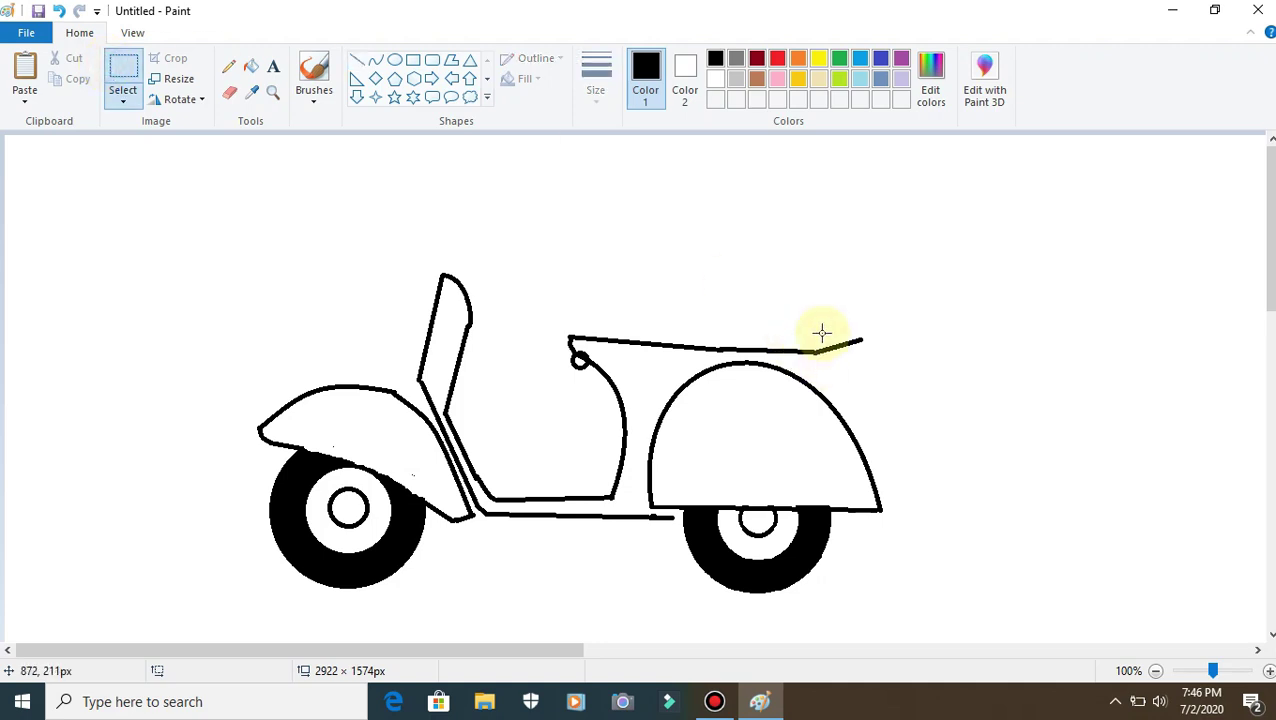
left_click_drag(810, 324, 889, 366)
key("Delete")
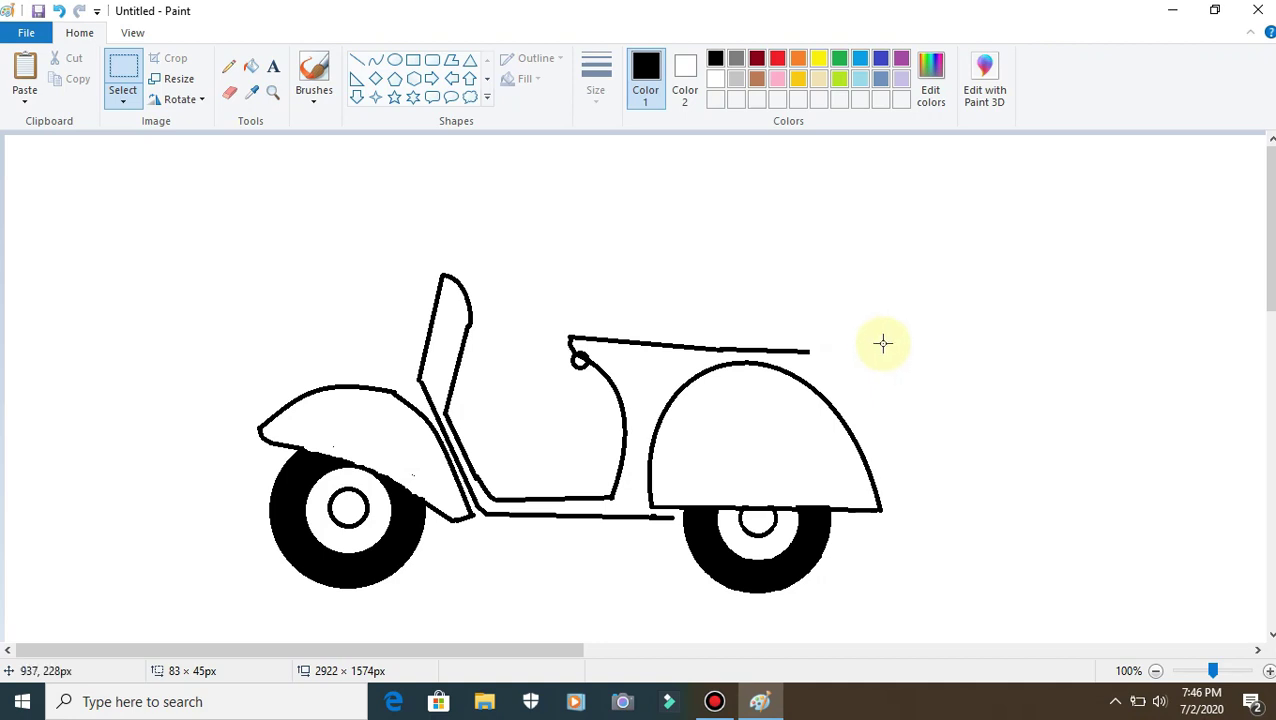
- Draw a short upright line at each end of the seat's lower edge
left_click(358, 61)
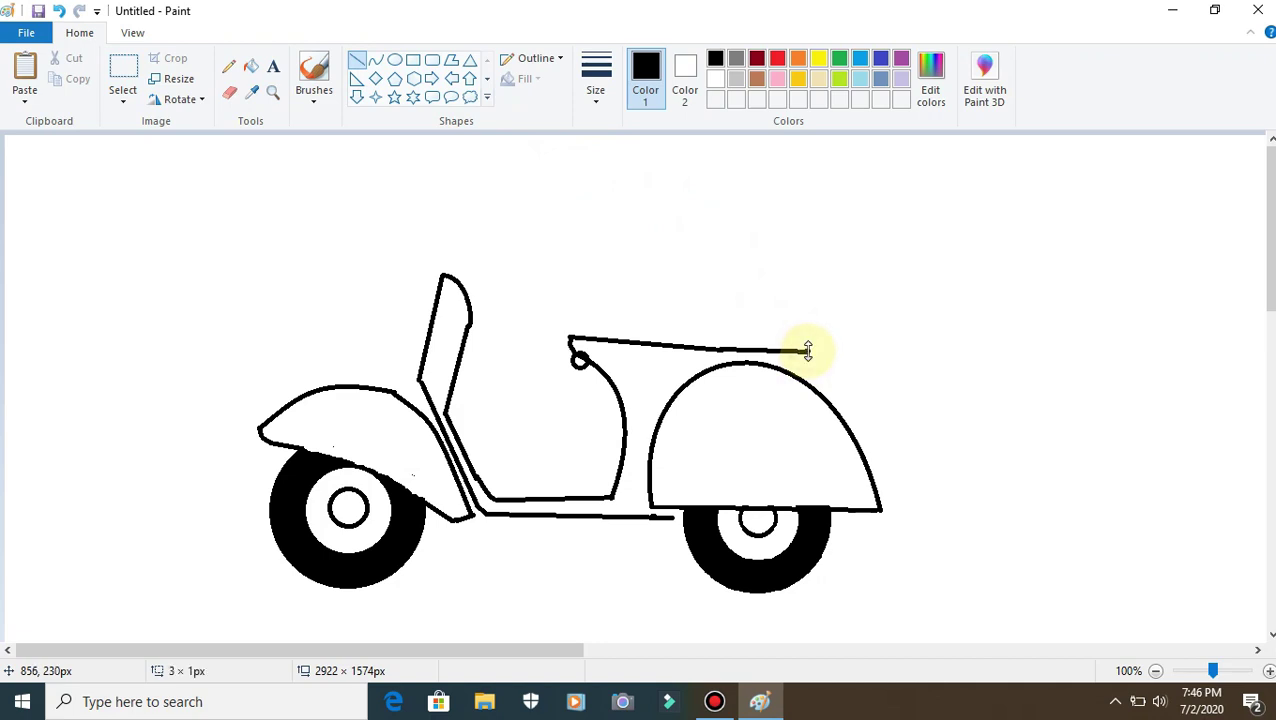
mouse_move(806, 350)
left_mouse_down()
mouse_move(848, 347)
mouse_move(819, 340)
left_mouse_up()
key("ctrl+z")
left_click_drag(810, 351, 812, 320)
left_click(815, 318)
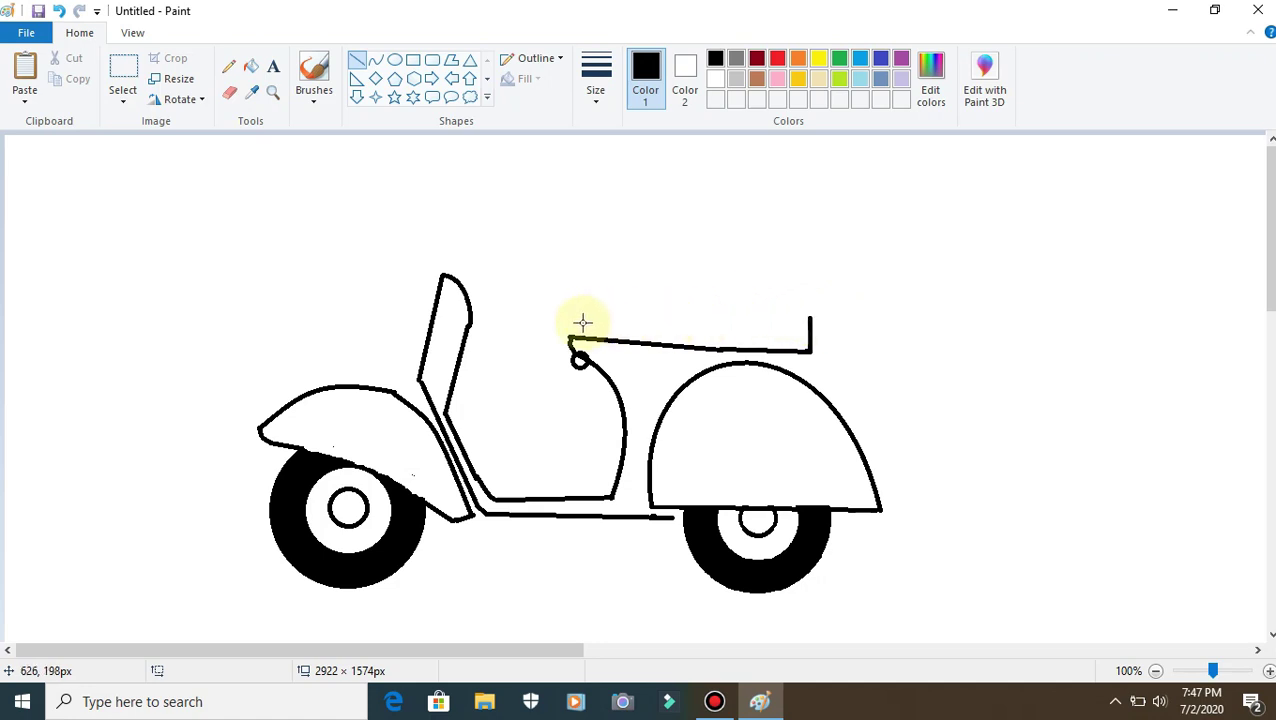
left_click_drag(568, 336, 585, 262)
key("ctrl+z")
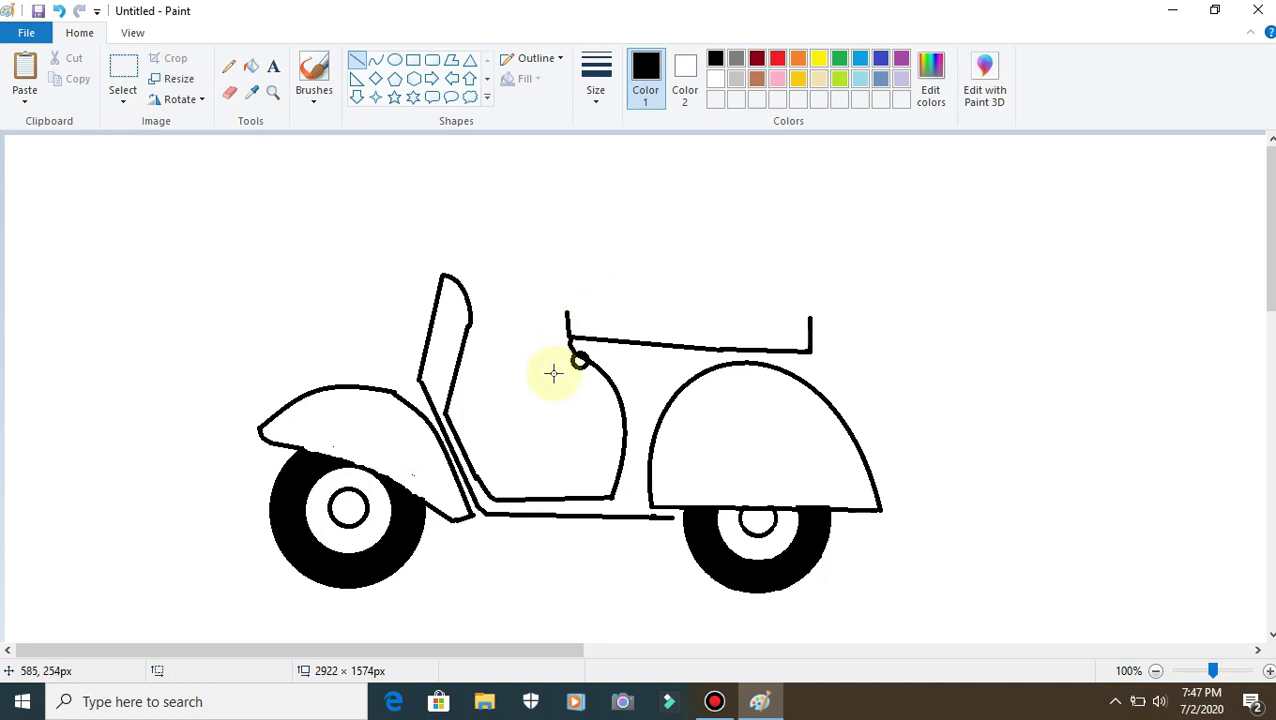
- Draw the seat's top edge as a line about 131 px long, a small rise about 32 × 7 px and a line to the rear upright
left_click_drag(563, 313, 684, 314)
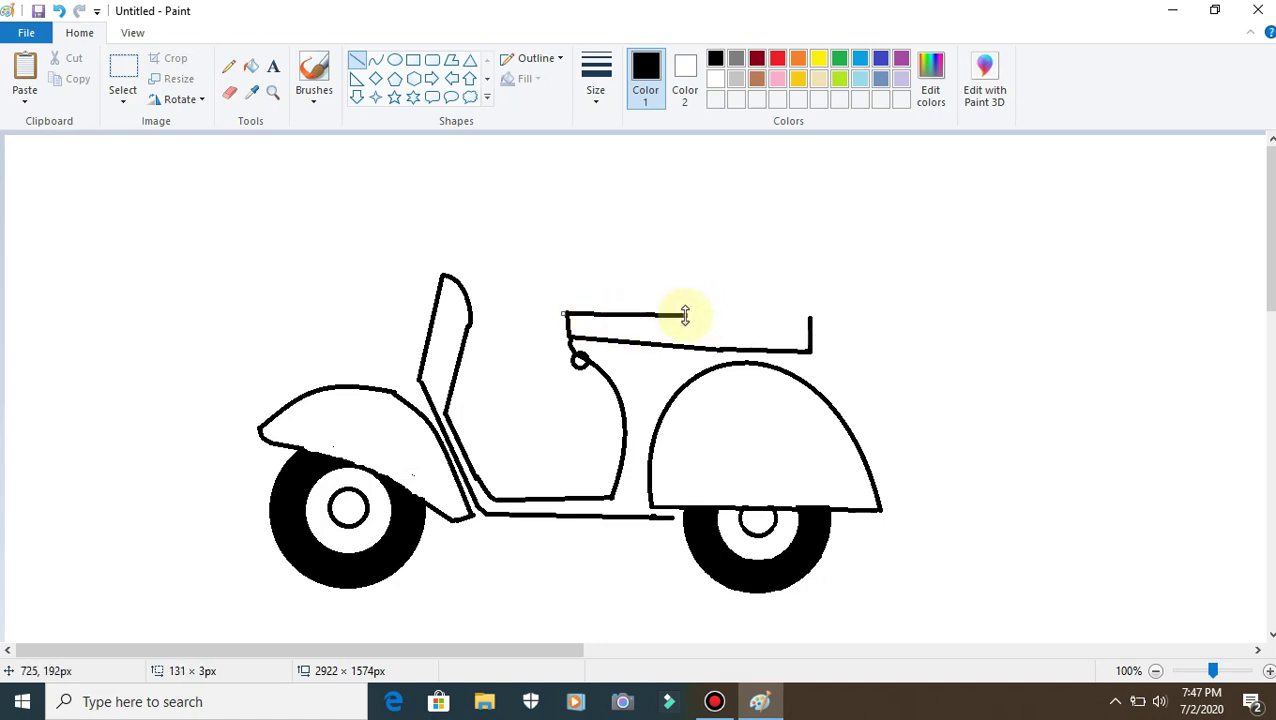
left_click(691, 317)
left_click_drag(686, 317, 714, 312)
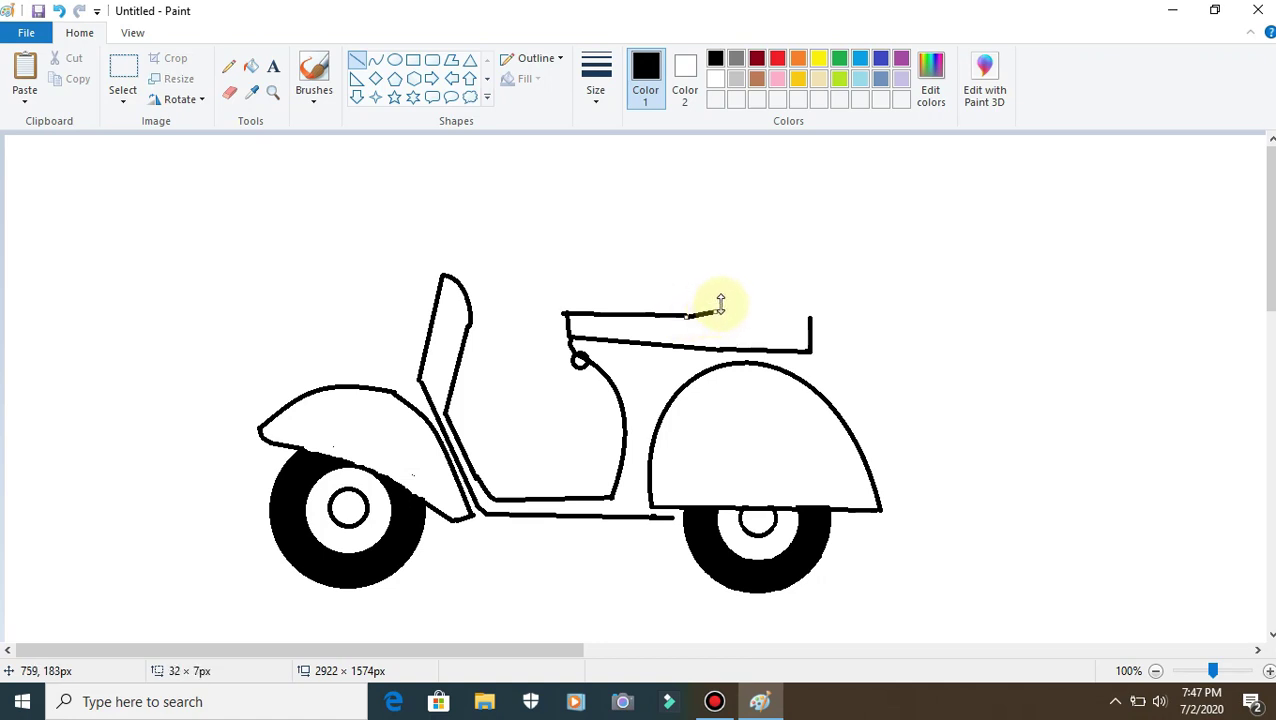
left_click(713, 311)
left_click_drag(713, 311, 812, 313)
left_click(930, 291)
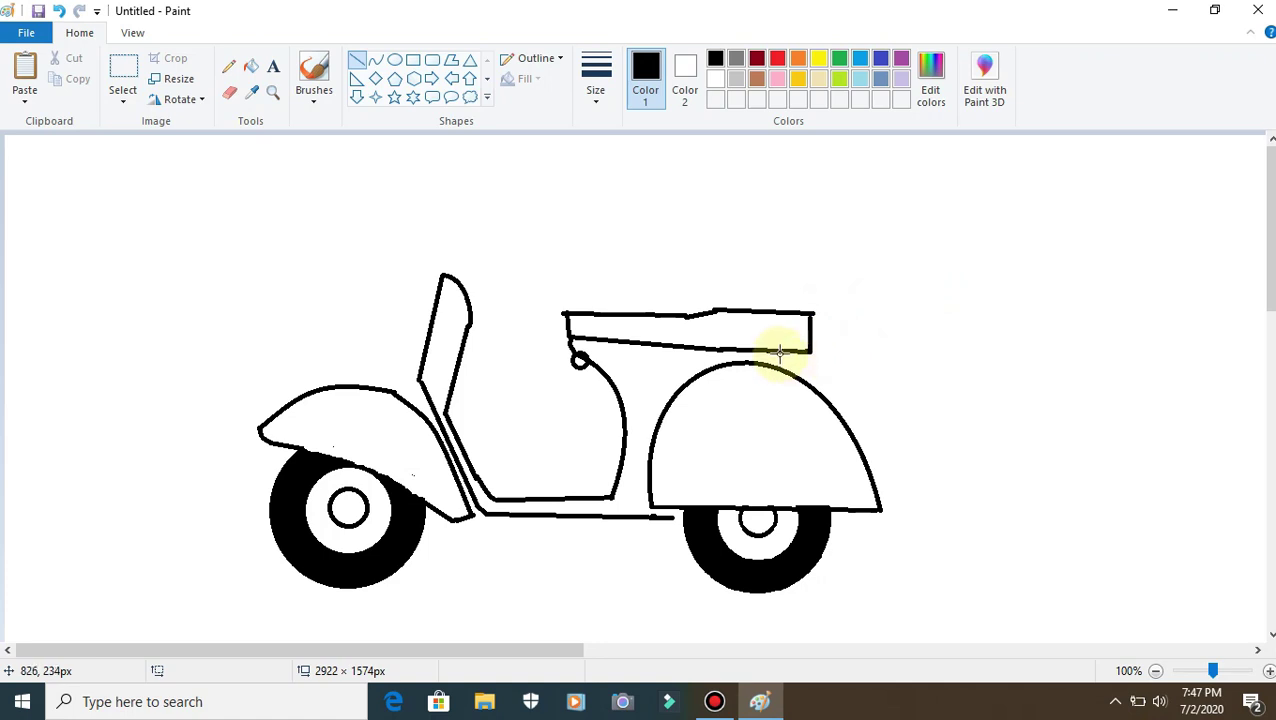
- Draw a chain of short lines from under the seat's rear end down to the back slope of the rear body
left_click_drag(786, 352, 806, 363)
left_click(823, 369)
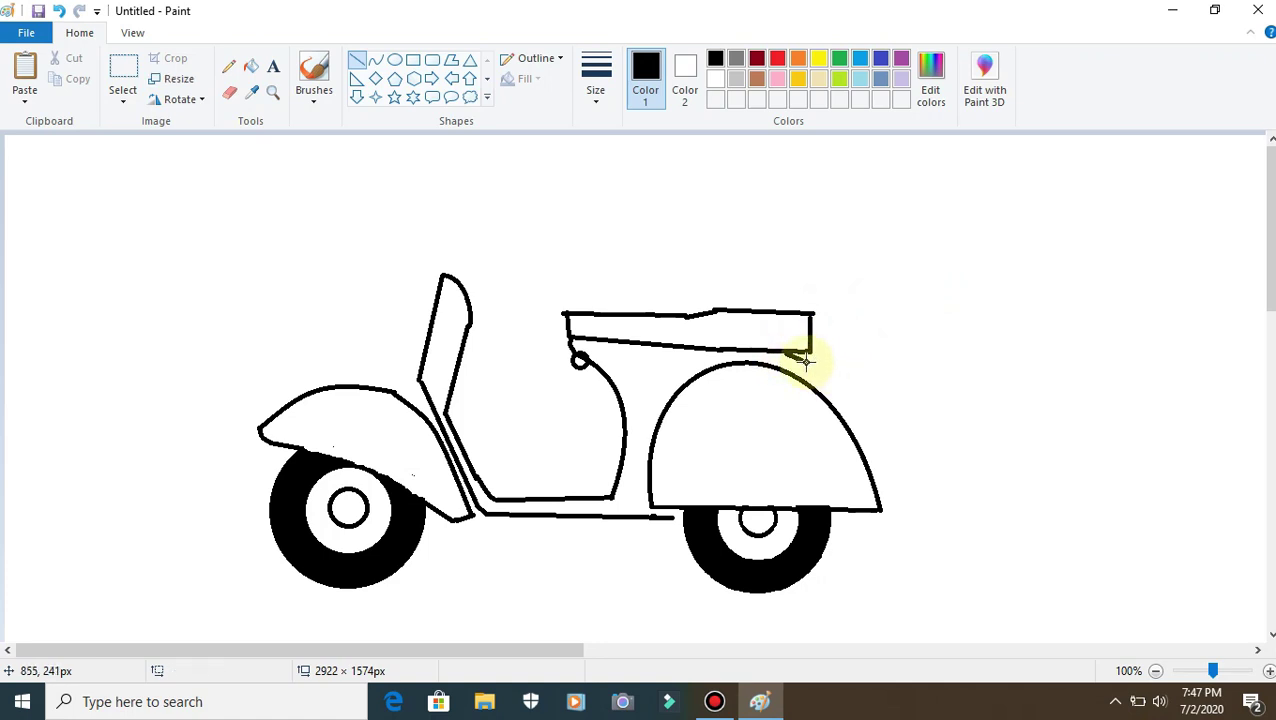
left_click_drag(805, 365, 842, 376)
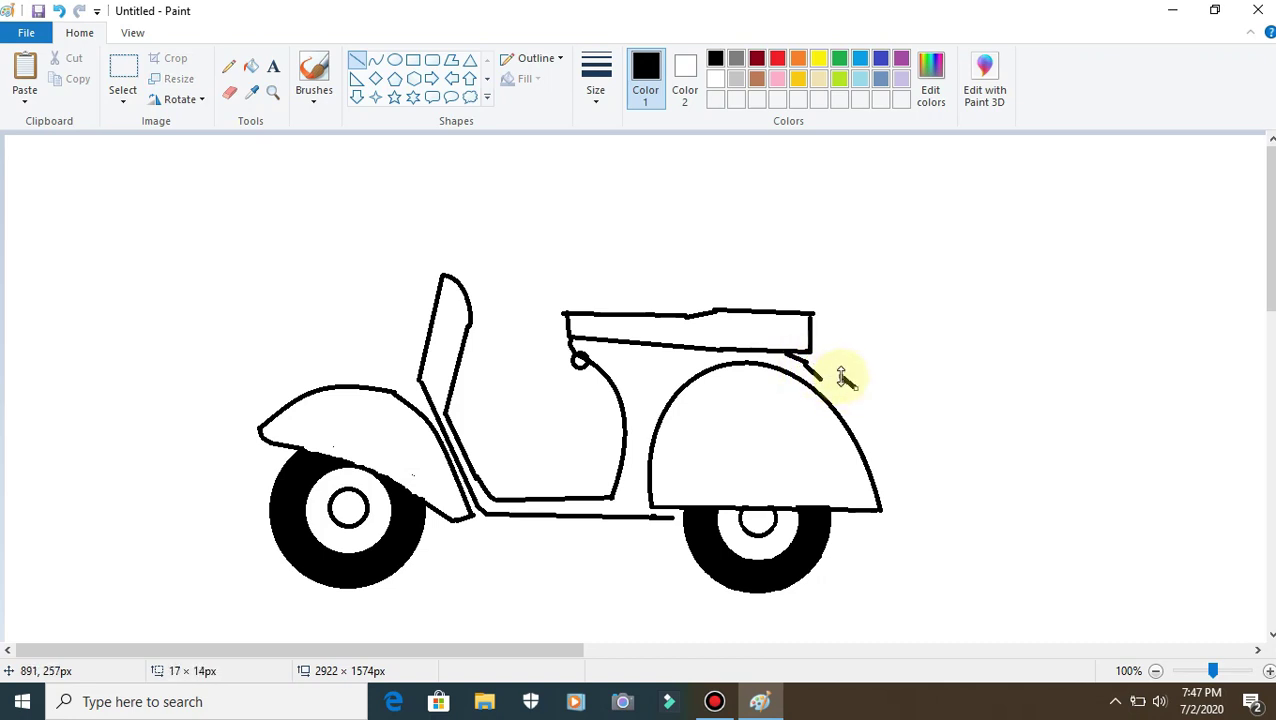
left_click(842, 377)
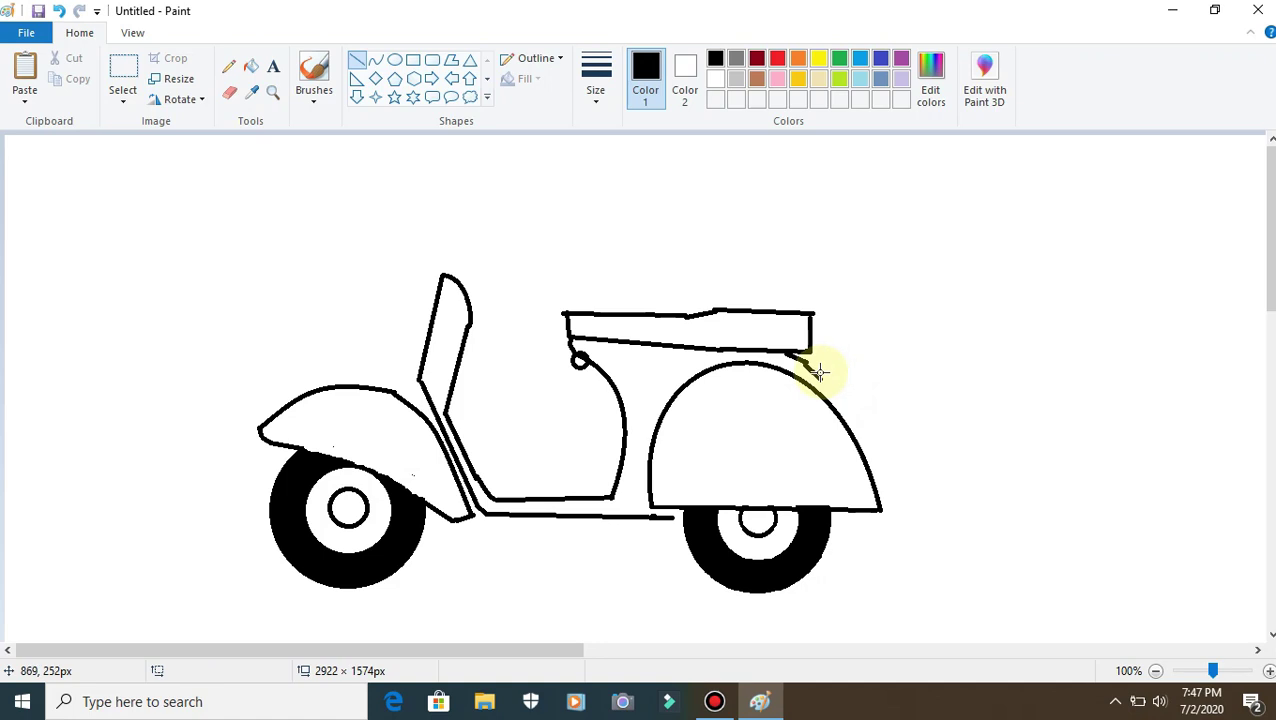
left_click_drag(818, 377, 832, 403)
left_click(890, 374)
- Draw a small tail light outline on the rear body's back slope, with an upper edge about 23 × 6 px
left_click_drag(848, 426, 871, 432)
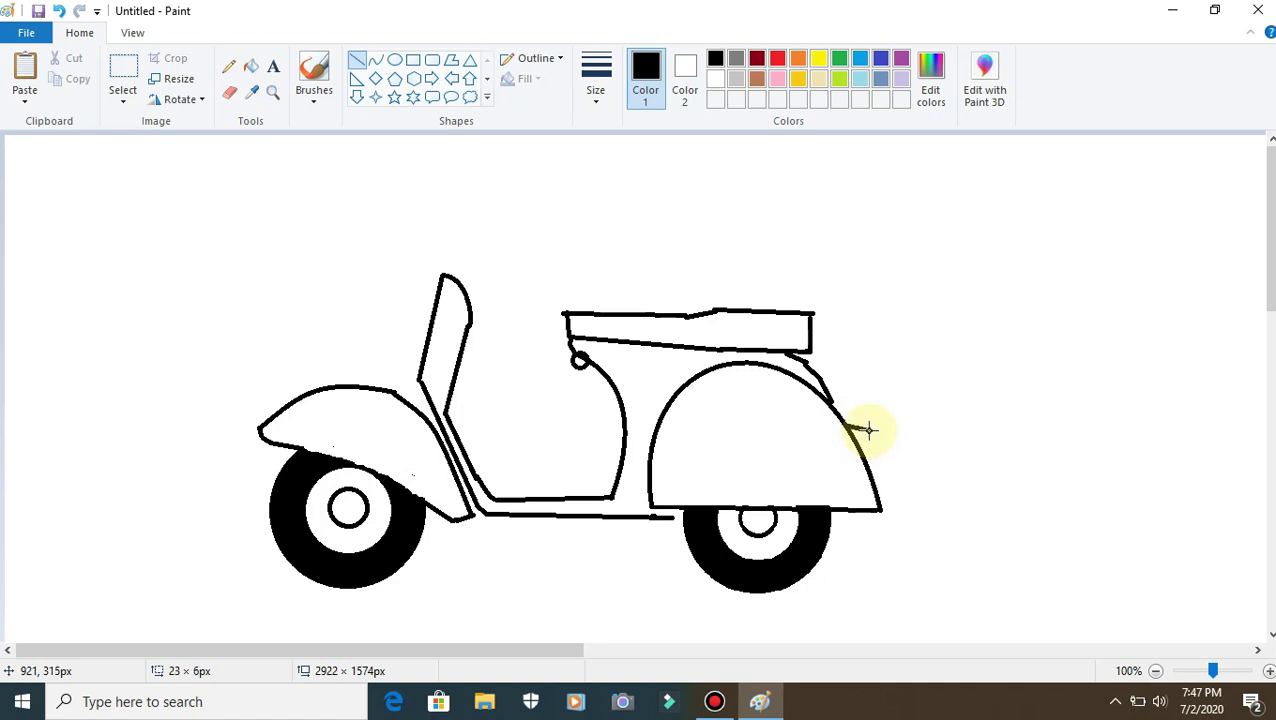
mouse_move(907, 446)
left_mouse_down()
mouse_move(870, 430)
mouse_move(885, 438)
left_mouse_up()
key("Escape")
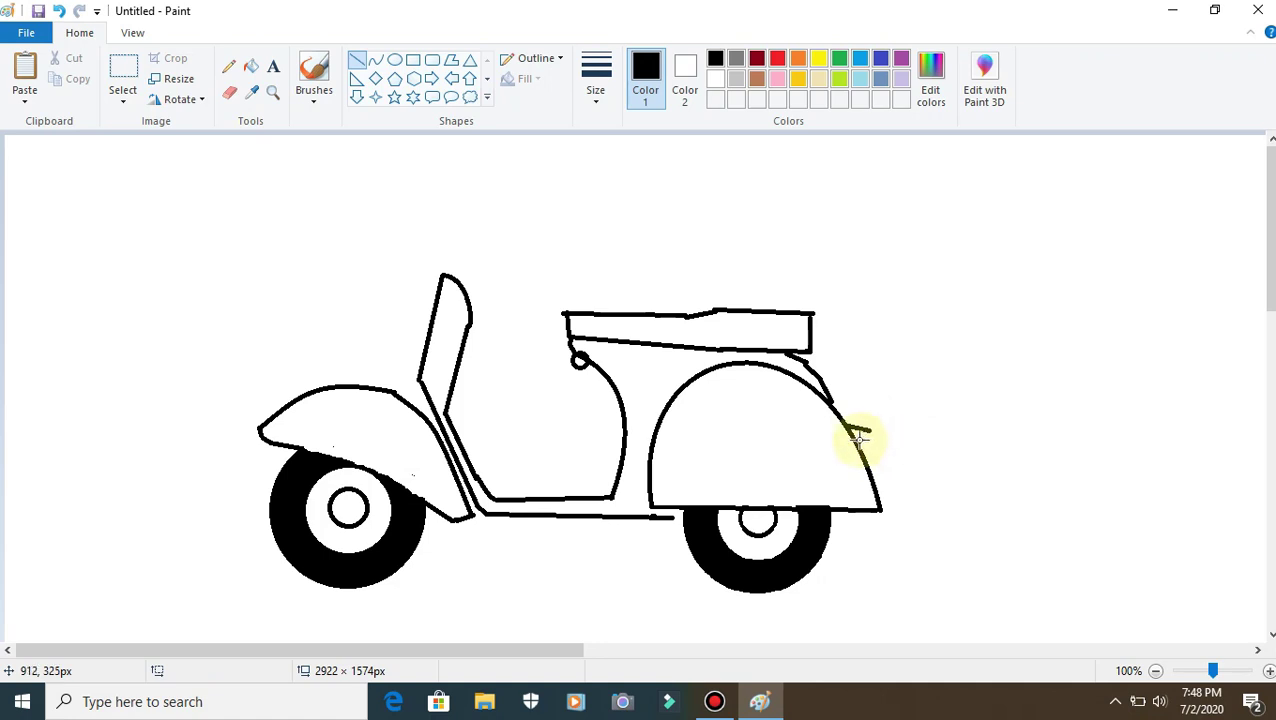
left_click_drag(853, 437, 861, 441)
left_click(900, 421)
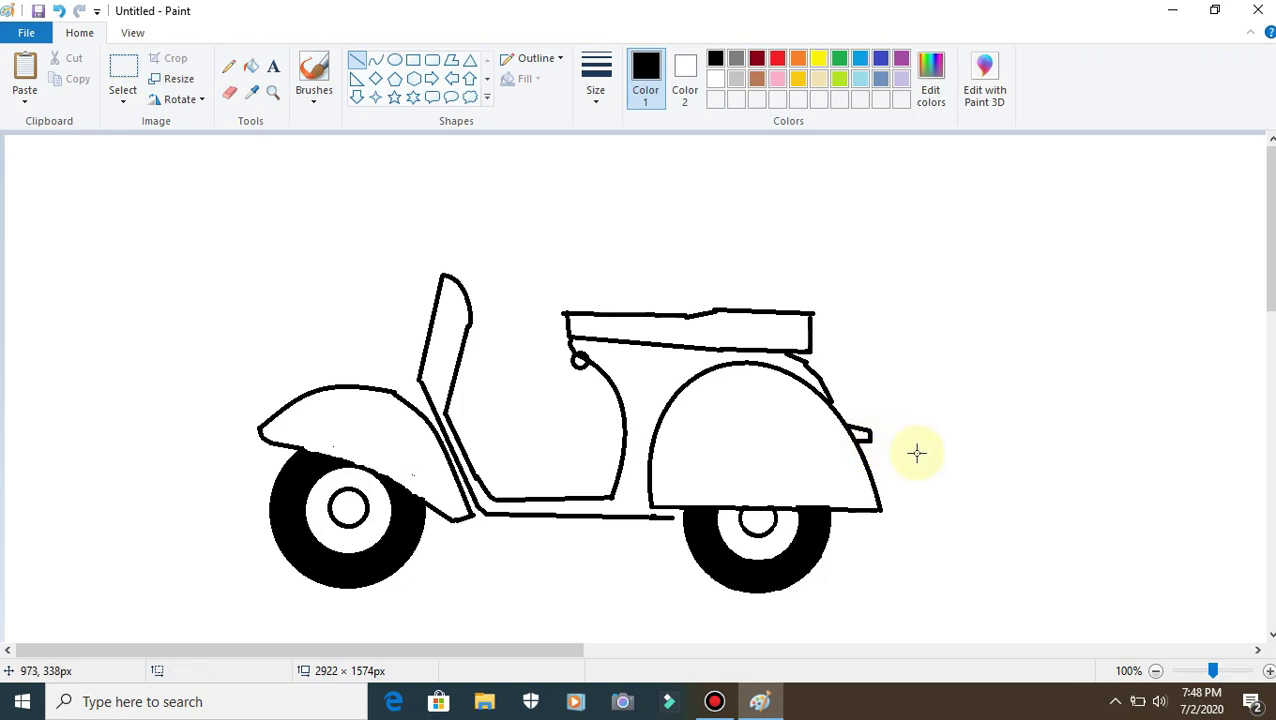
- Draw a second small box outline directly below the tail light, closing it with a lower edge about 21 × 6 px
left_click(880, 437)
left_click_drag(863, 438, 880, 442)
left_click(890, 445)
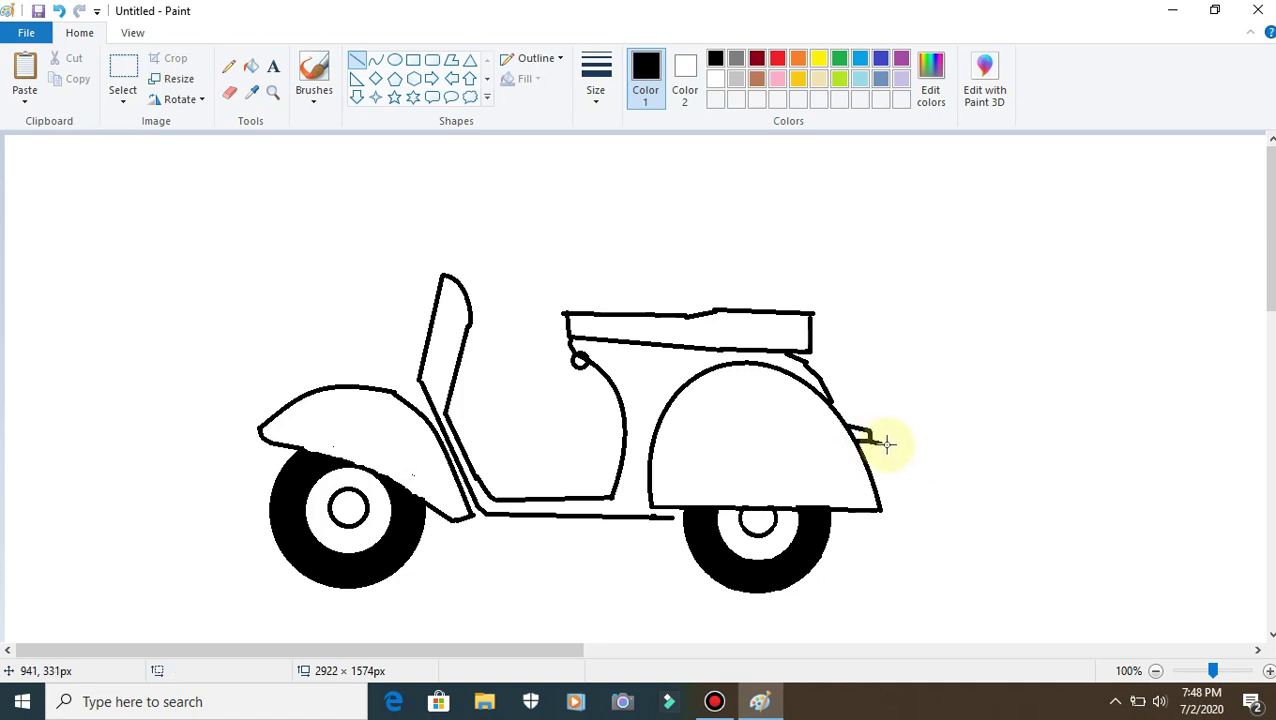
left_click_drag(880, 451, 880, 447)
left_click(869, 441)
left_click_drag(882, 454, 866, 456)
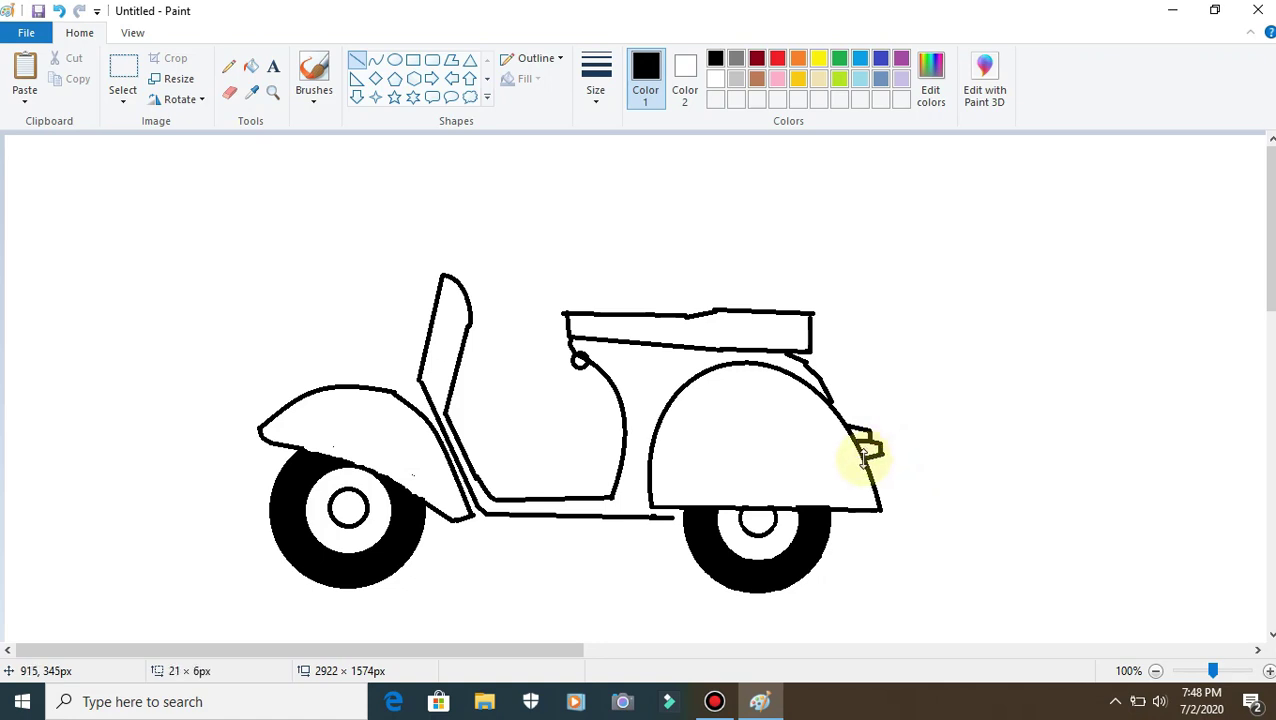
- Select the rounded upper part of the front leg shield and move it slightly down to shorten the shield
left_click(937, 420)
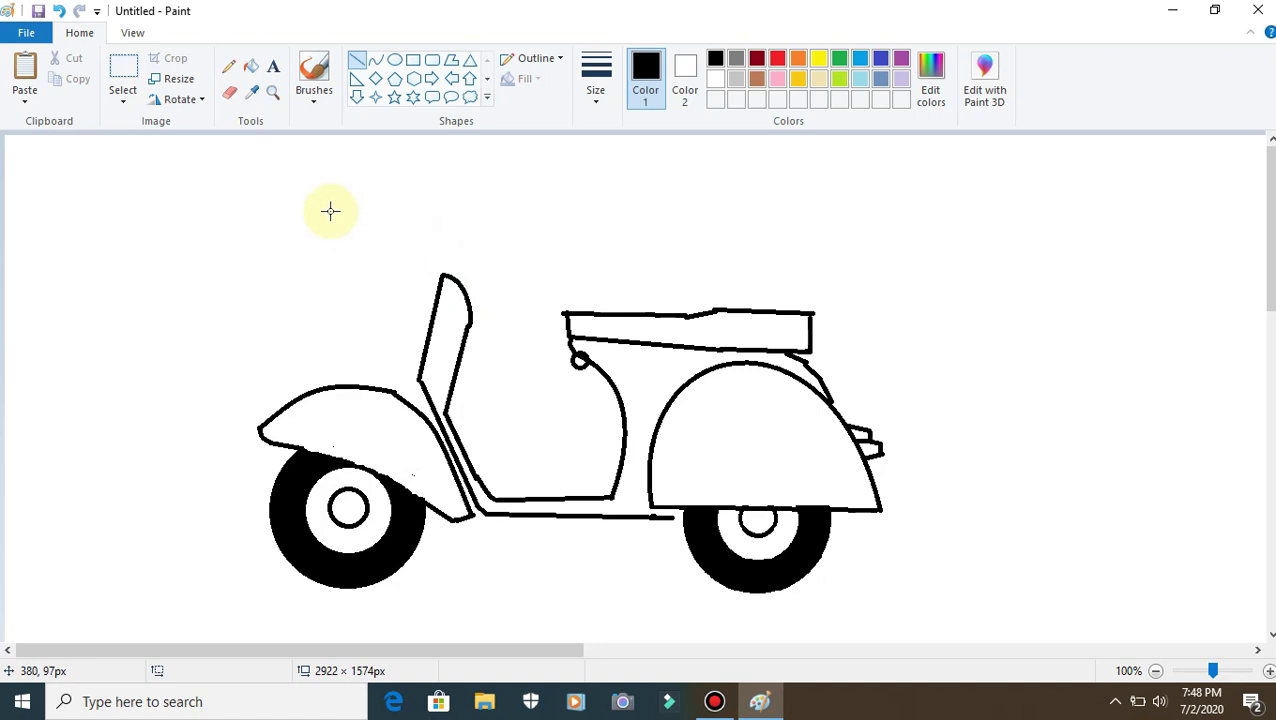
left_click(124, 74)
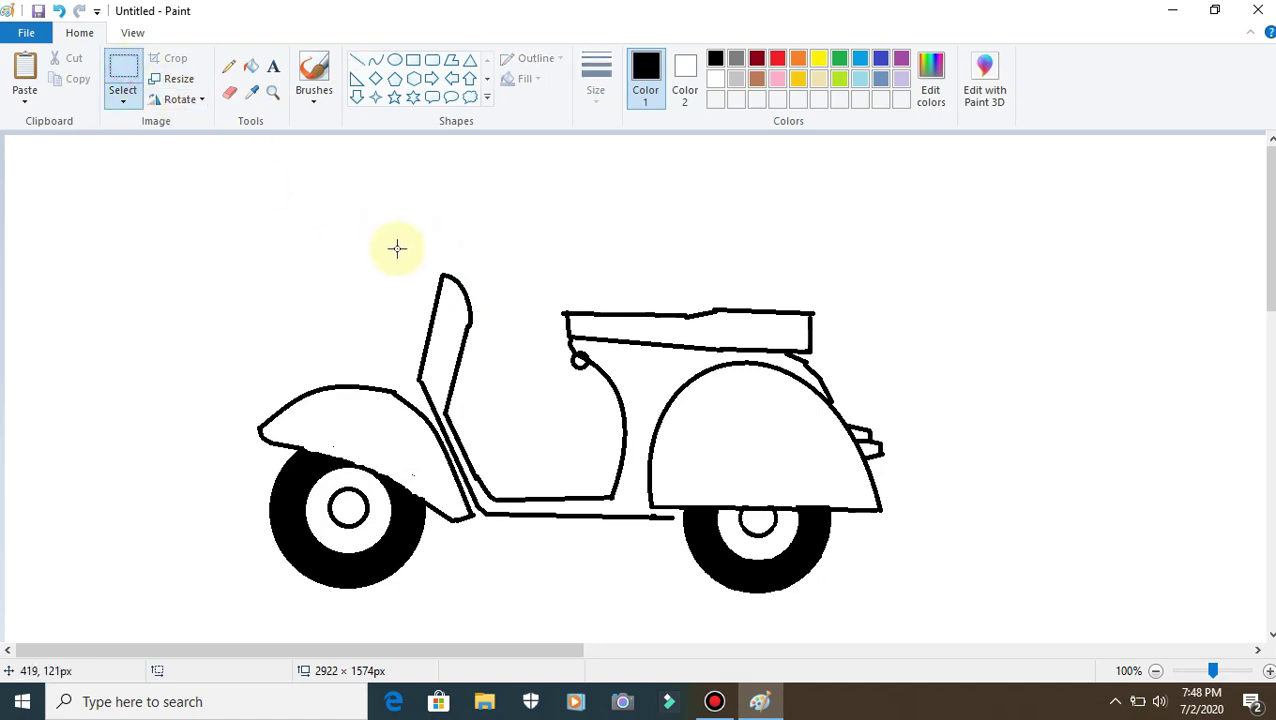
left_click_drag(404, 262, 513, 340)
left_click(564, 291)
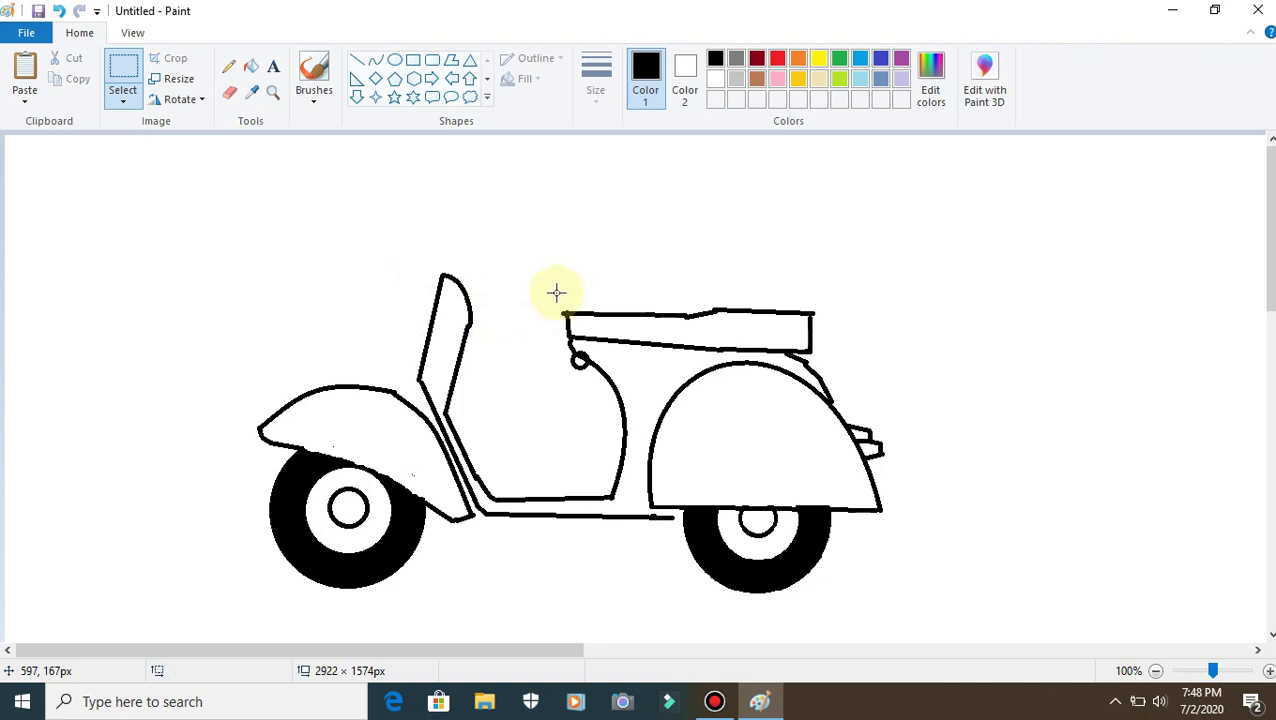
left_click_drag(407, 258, 501, 336)
left_click_drag(461, 286, 457, 305)
left_click(507, 228)
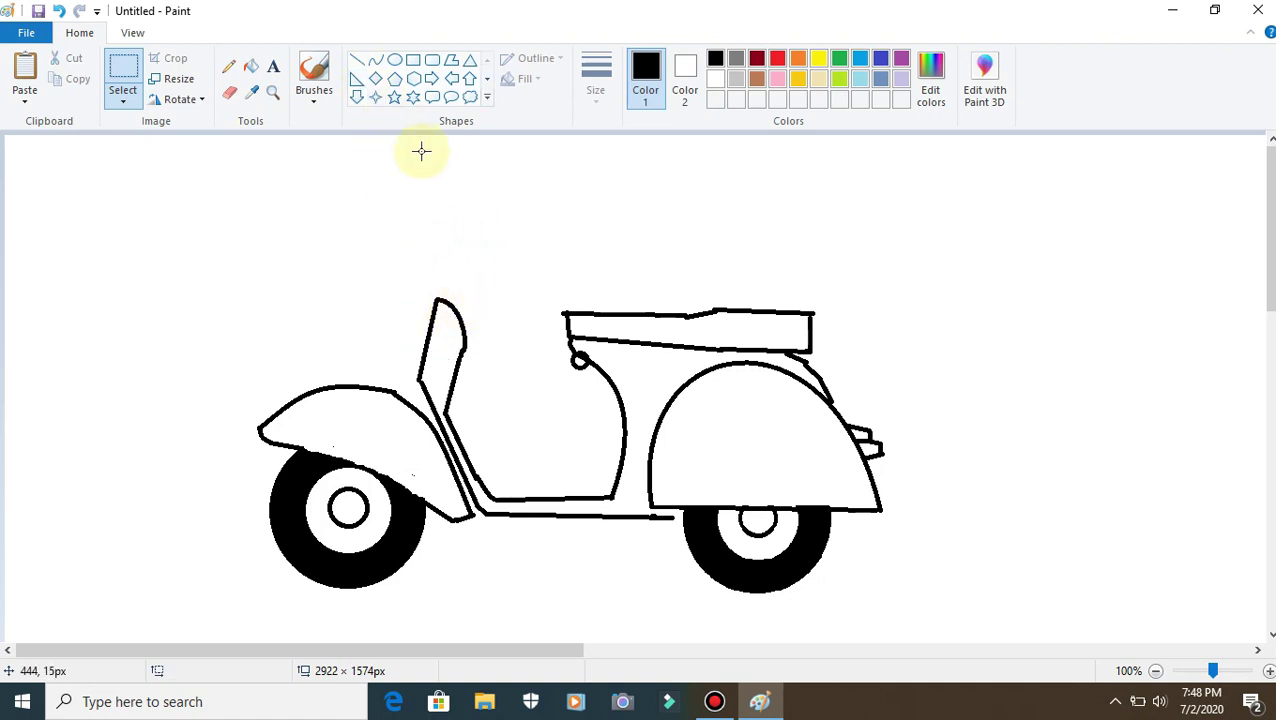
- Draw a small four-sided steering box above the leg shield, with side lines about 3 × 39 px and a sloping upper edge about 20 × 17 px
left_click(358, 61)
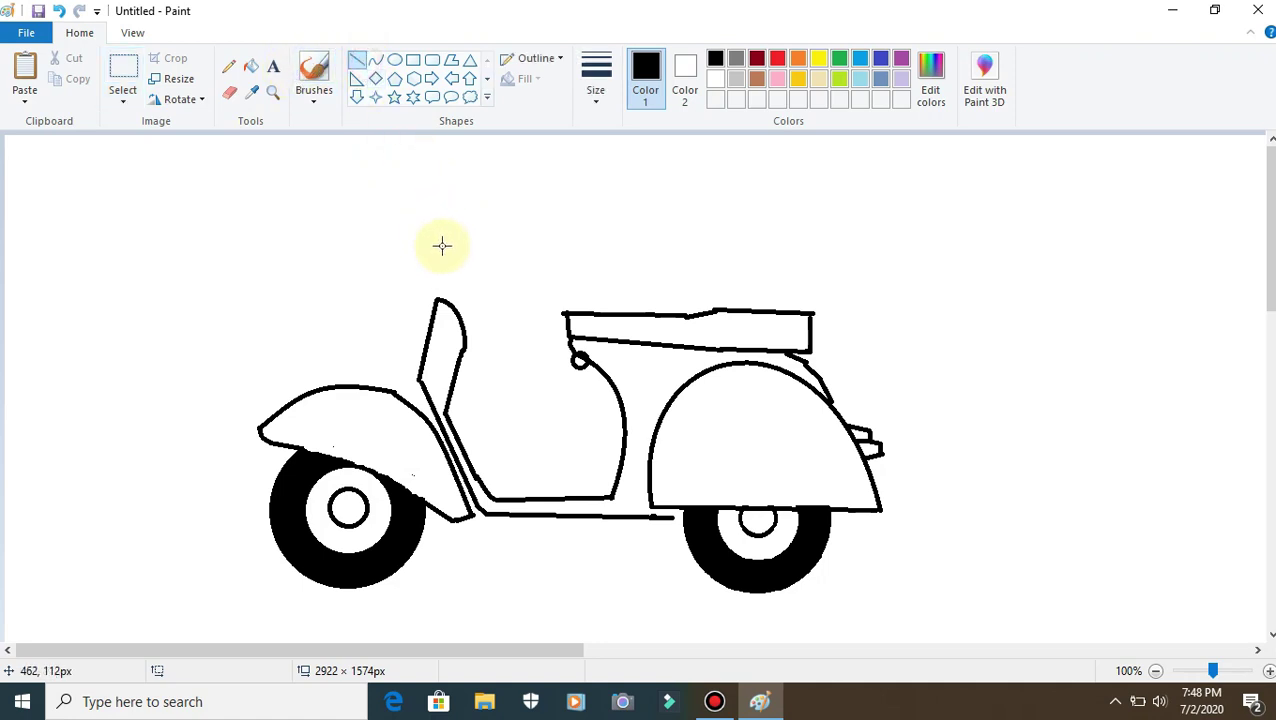
left_click_drag(440, 255, 439, 292)
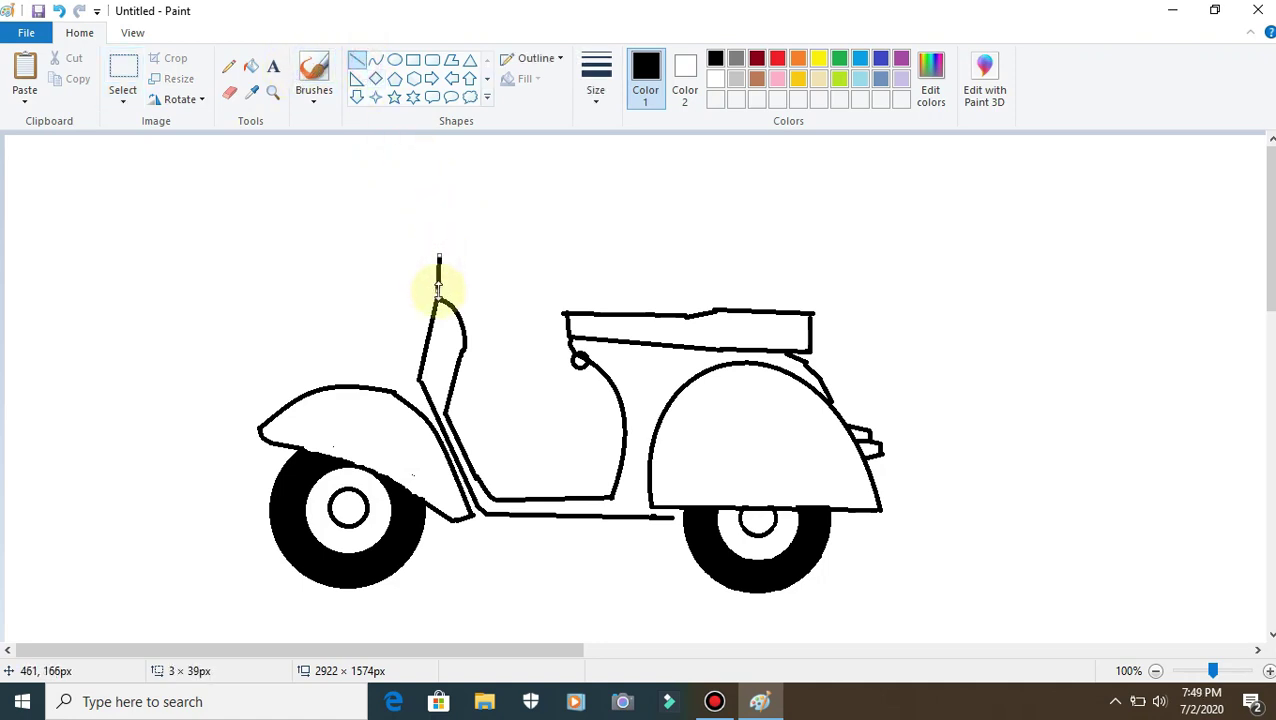
left_click(437, 257)
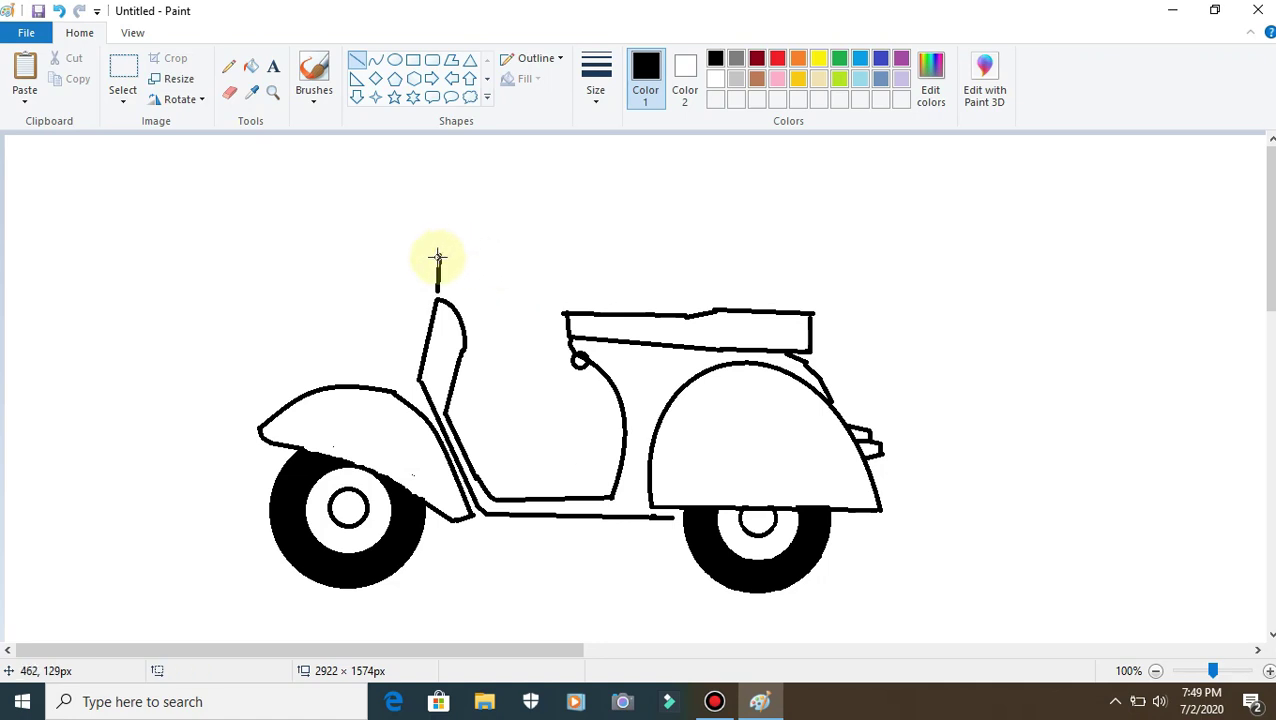
left_click_drag(439, 256, 455, 267)
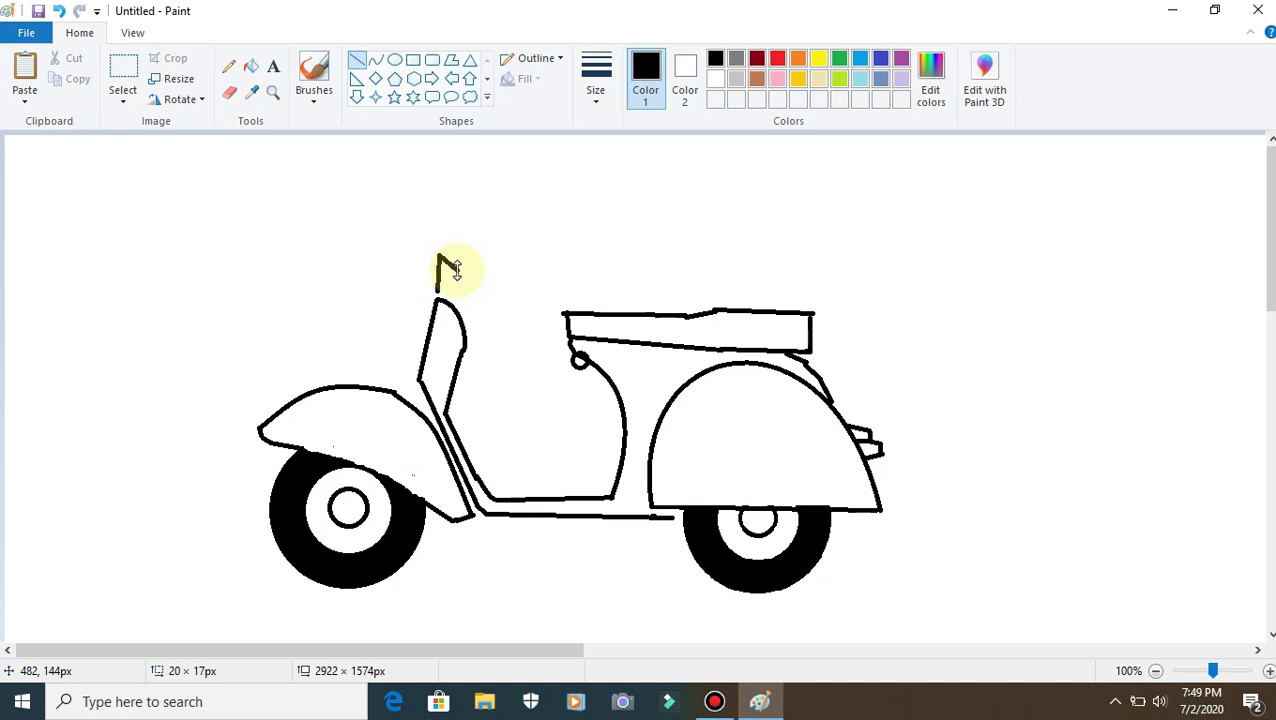
left_click(443, 296)
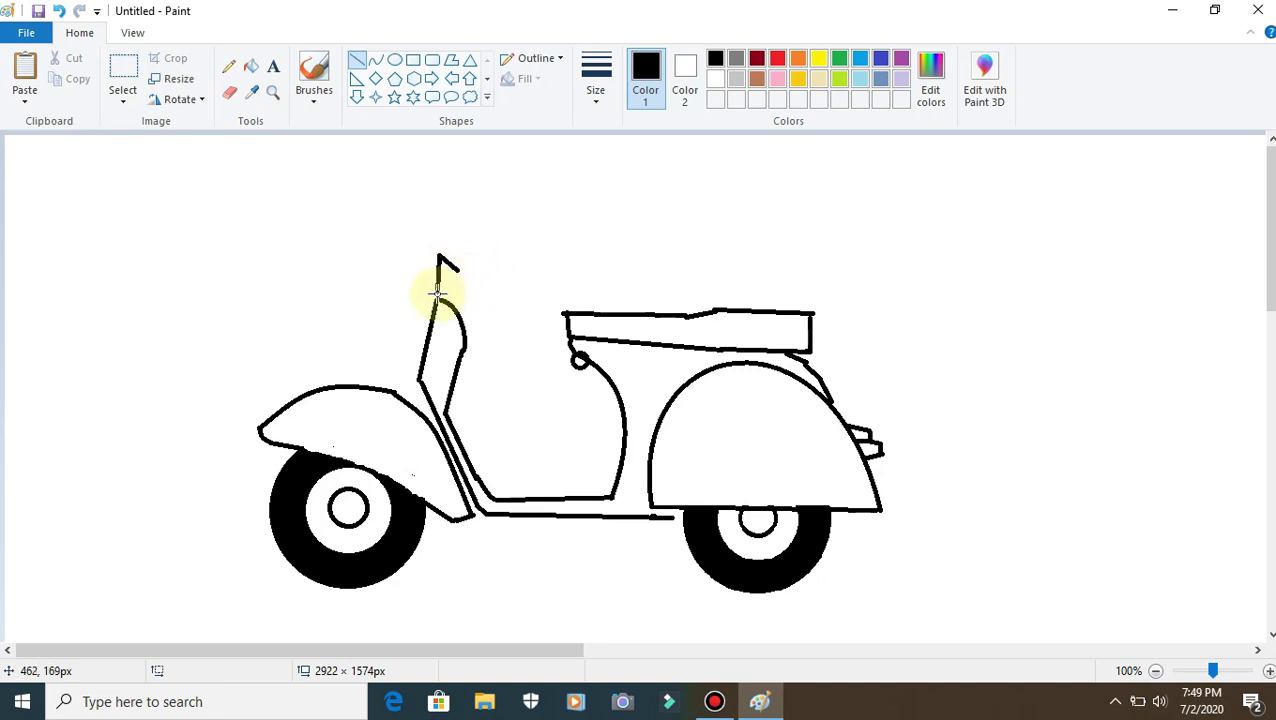
left_click_drag(437, 292, 456, 304)
left_click(470, 304)
left_click_drag(458, 304, 457, 265)
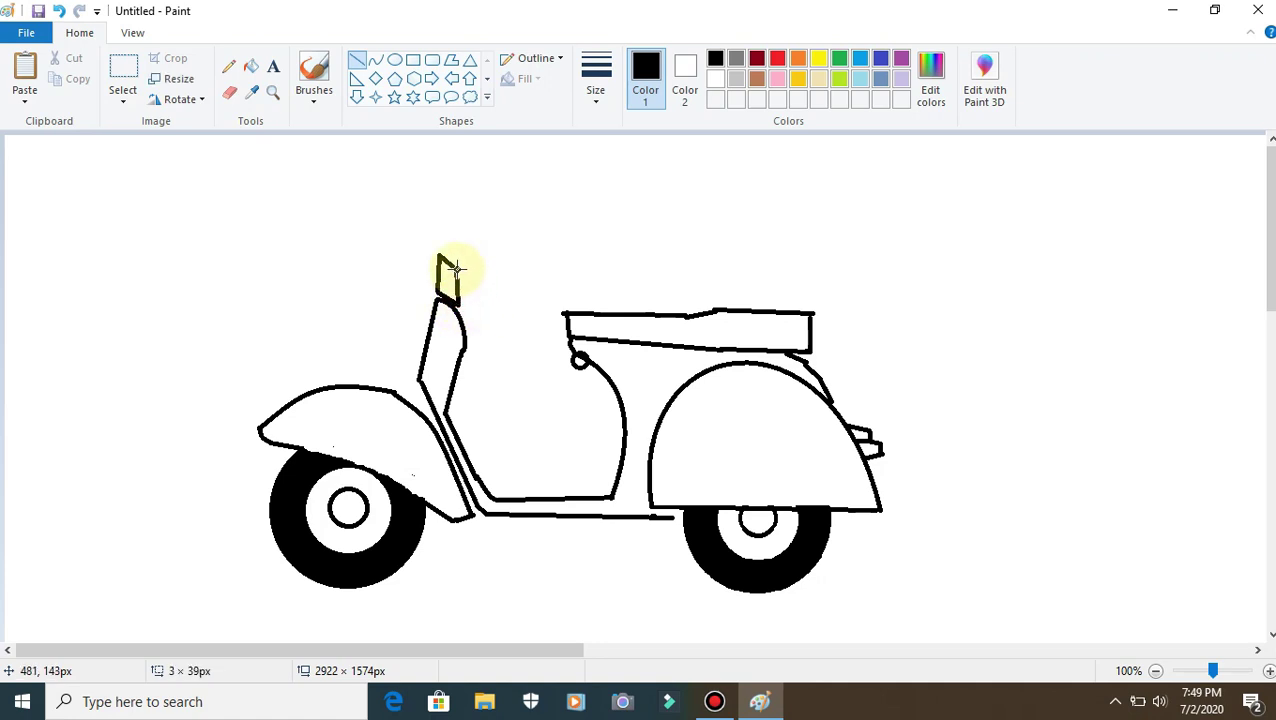
left_click(511, 240)
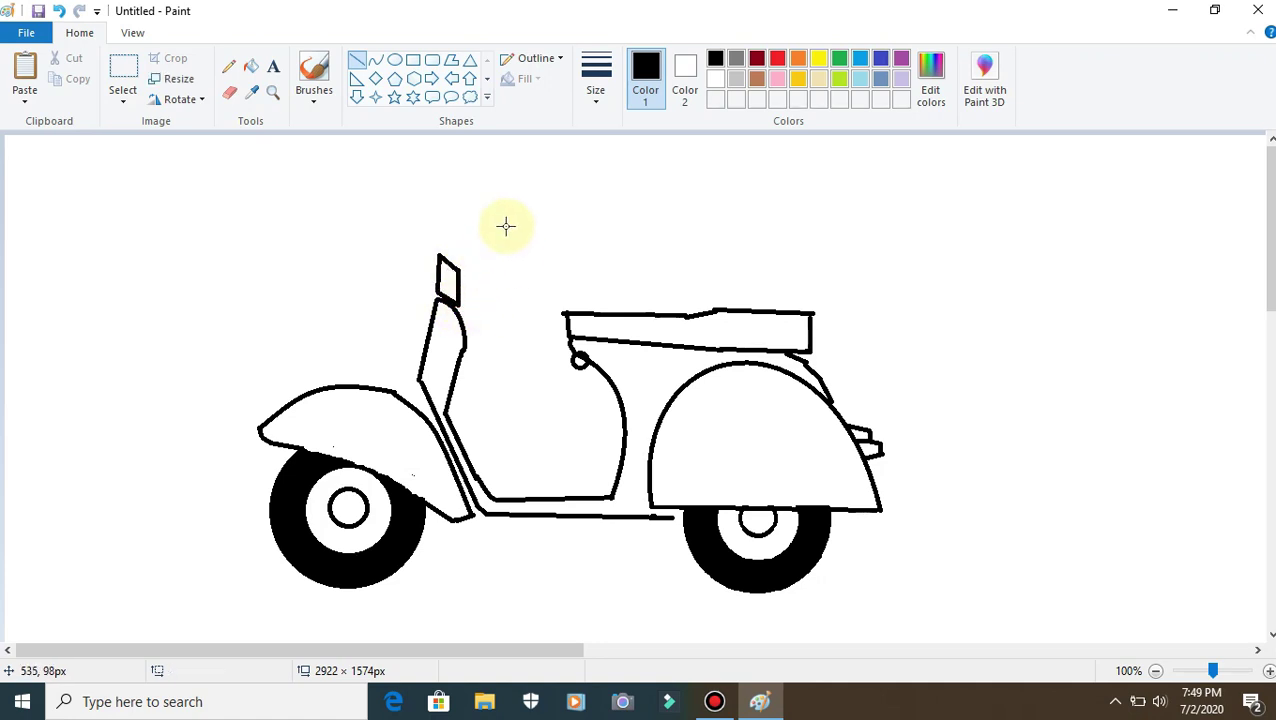
- Draw a short neck line up from the steering box and two lines for the headlight's underside, the front one about 17 × 9 px
mouse_move(441, 256)
left_mouse_down()
mouse_move(466, 250)
mouse_move(451, 240)
left_mouse_up()
left_click(463, 222)
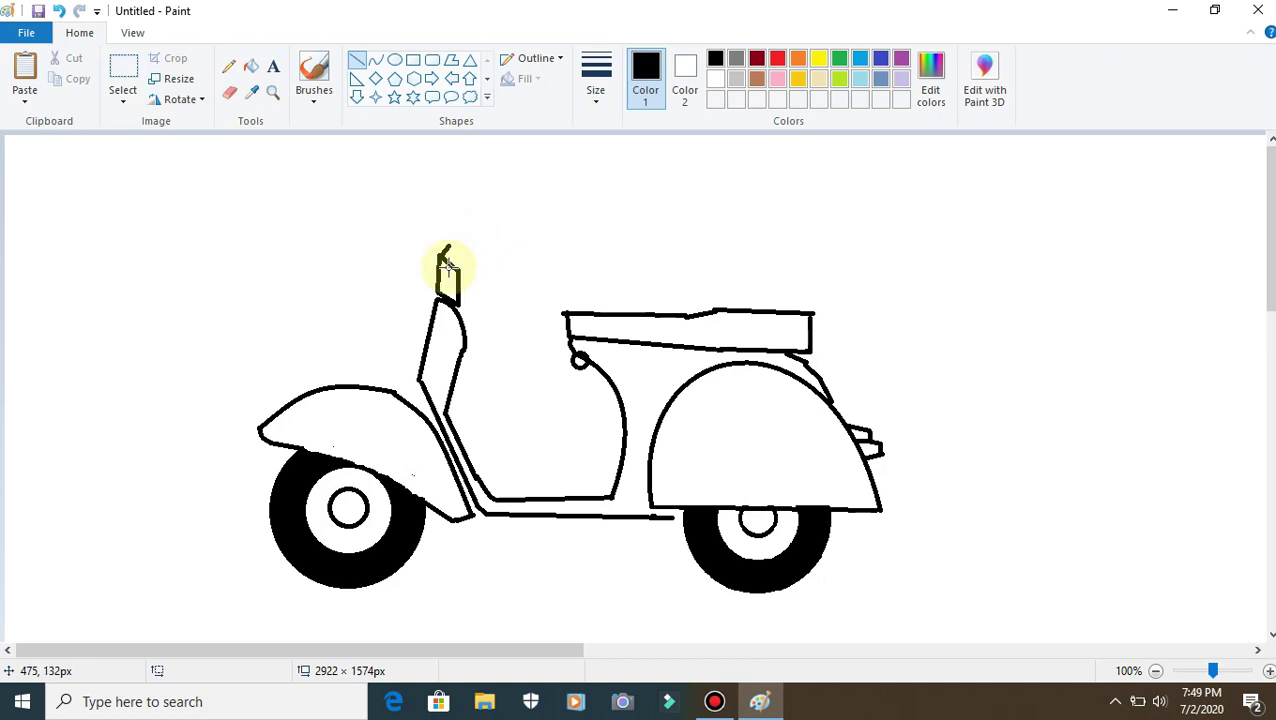
left_click_drag(448, 245, 432, 240)
left_click(484, 191)
left_click_drag(432, 237, 416, 245)
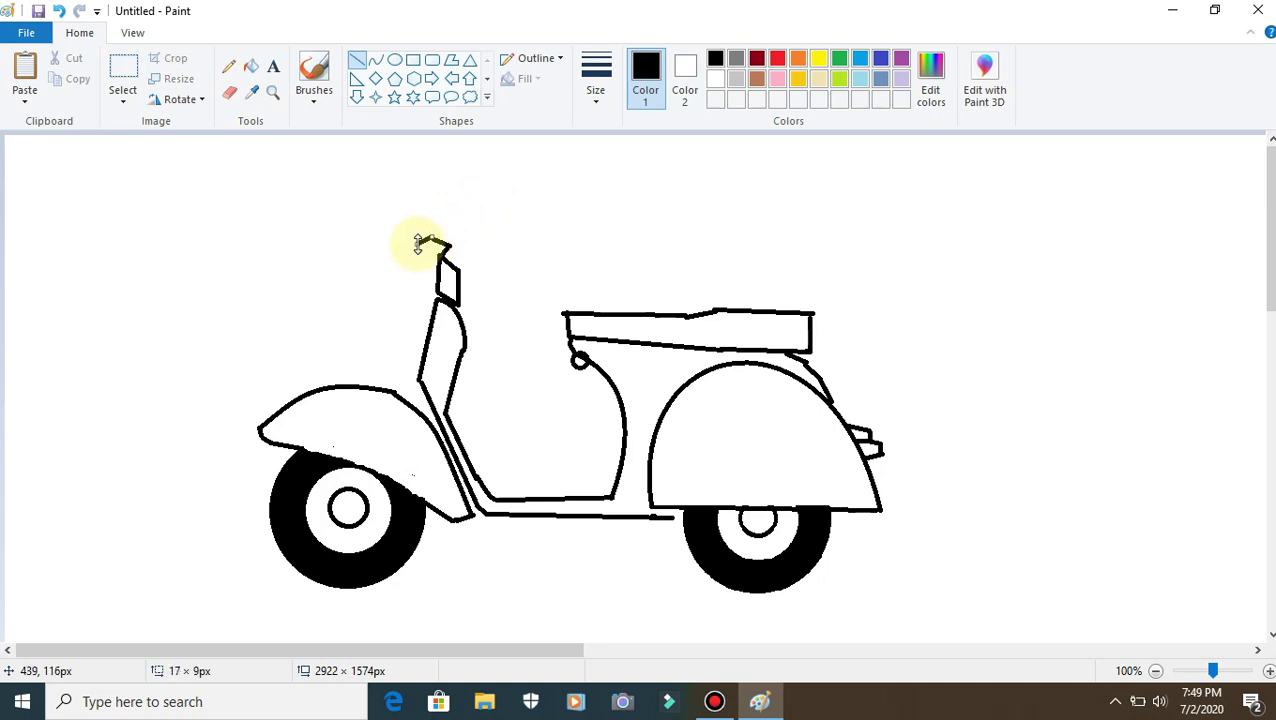
left_click(484, 208)
- Draw the headlight's vertical front edge, a top edge about 24 × 2 px and a second vertical line just behind the front edge
left_click_drag(411, 244, 446, 202)
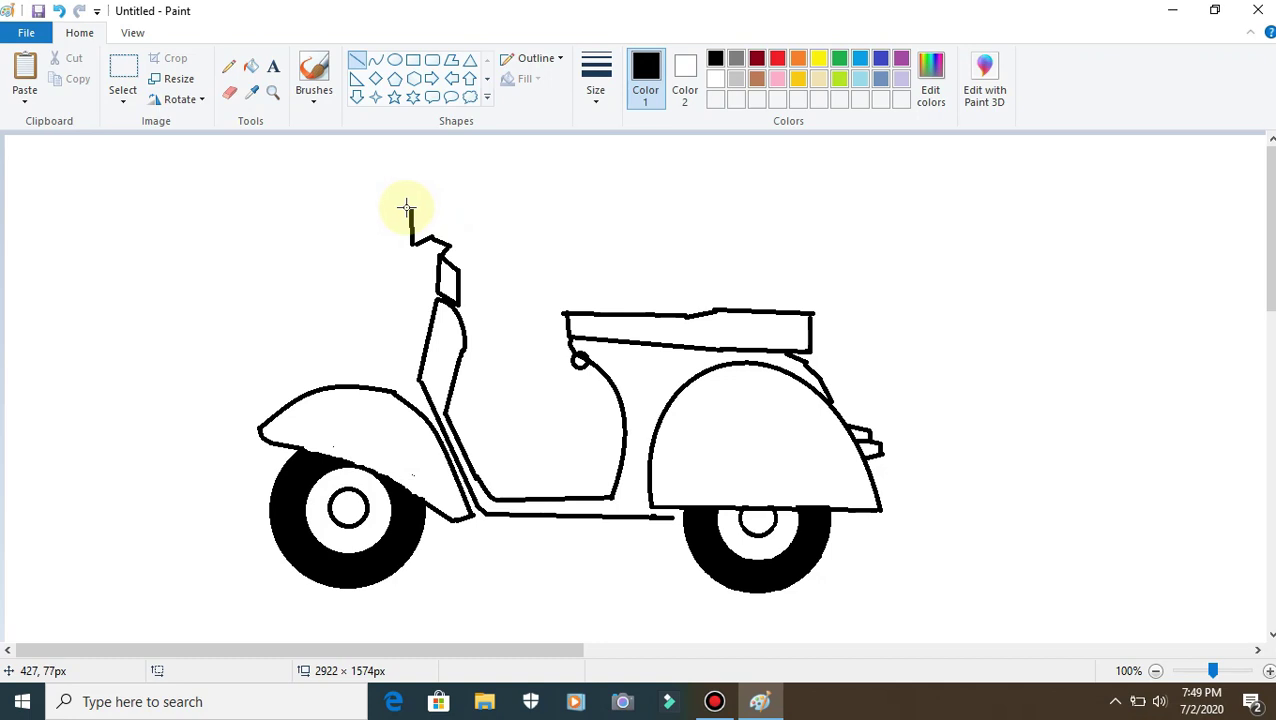
left_click_drag(410, 210, 427, 209)
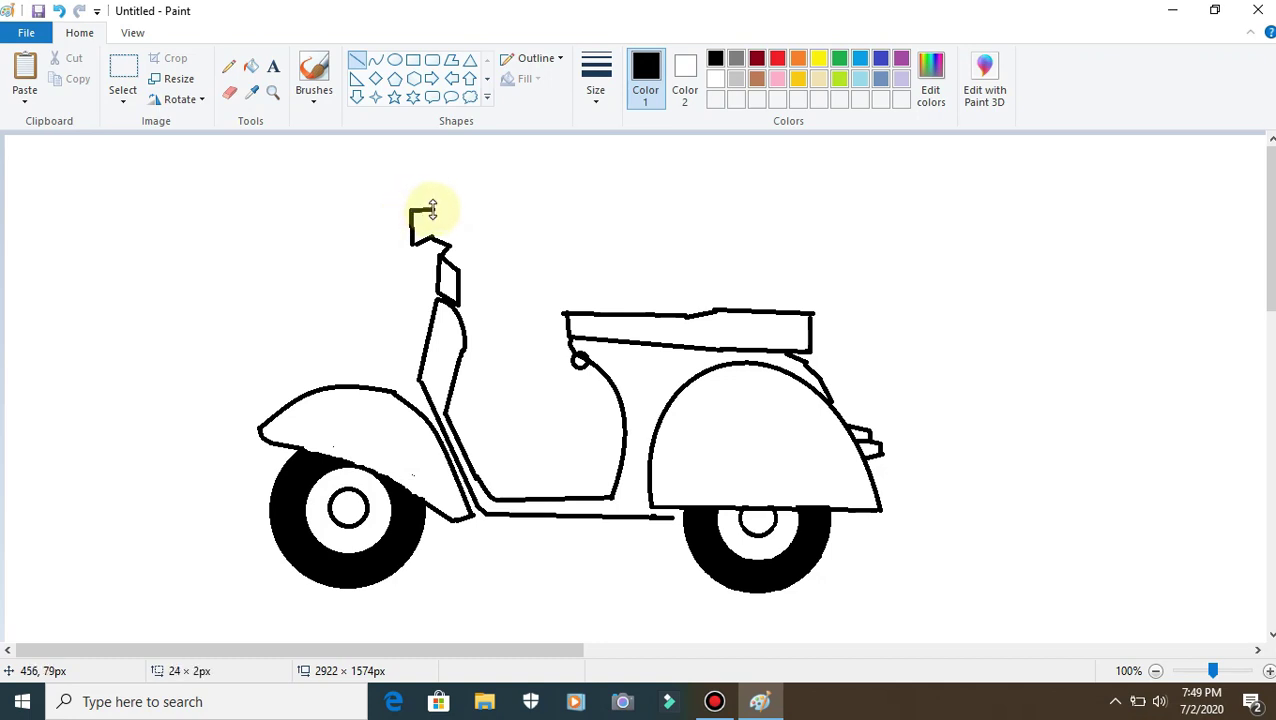
left_click(421, 210)
left_click_drag(421, 210, 421, 244)
left_click(491, 232)
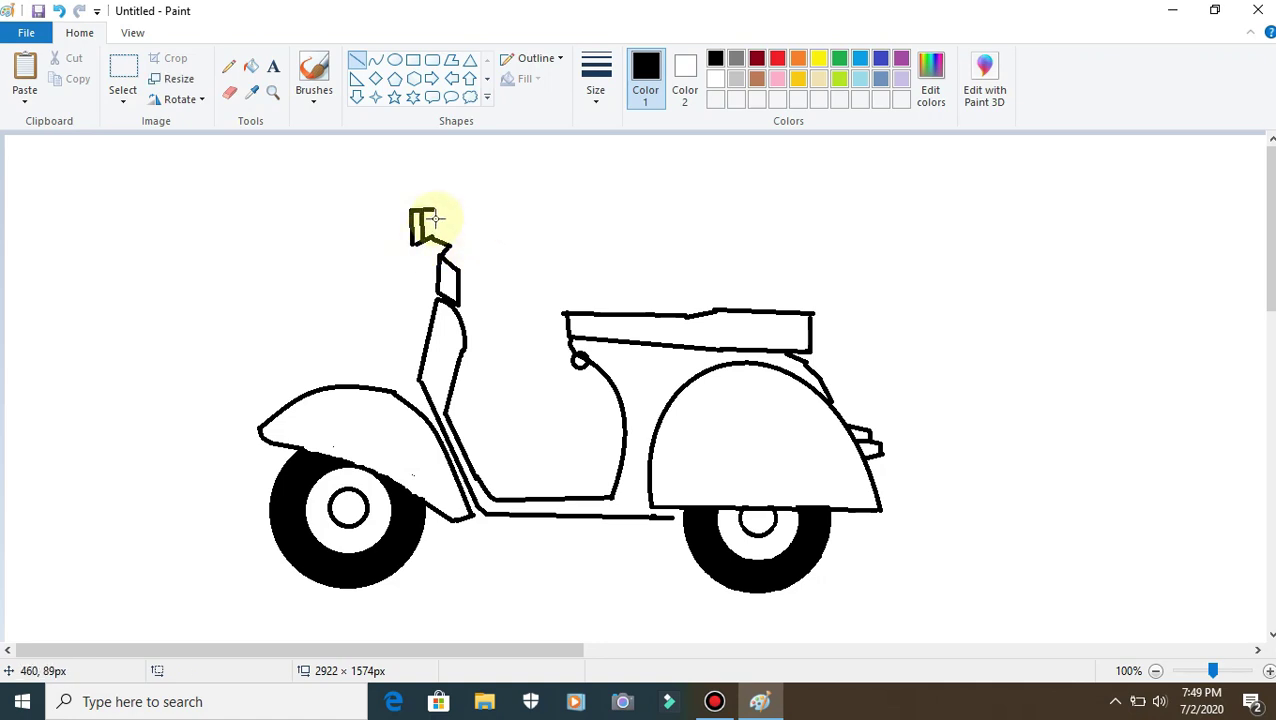
- Draw the headlight's sloping rear edge and extend it into a handlebar grip, closing the grip with an end line about 8 × 14 px
left_click_drag(433, 207, 442, 219)
left_click(482, 213)
mouse_move(440, 218)
left_mouse_down()
mouse_move(478, 244)
mouse_move(446, 230)
mouse_move(446, 245)
mouse_move(476, 244)
left_mouse_up()
left_click(448, 246)
left_click(481, 259)
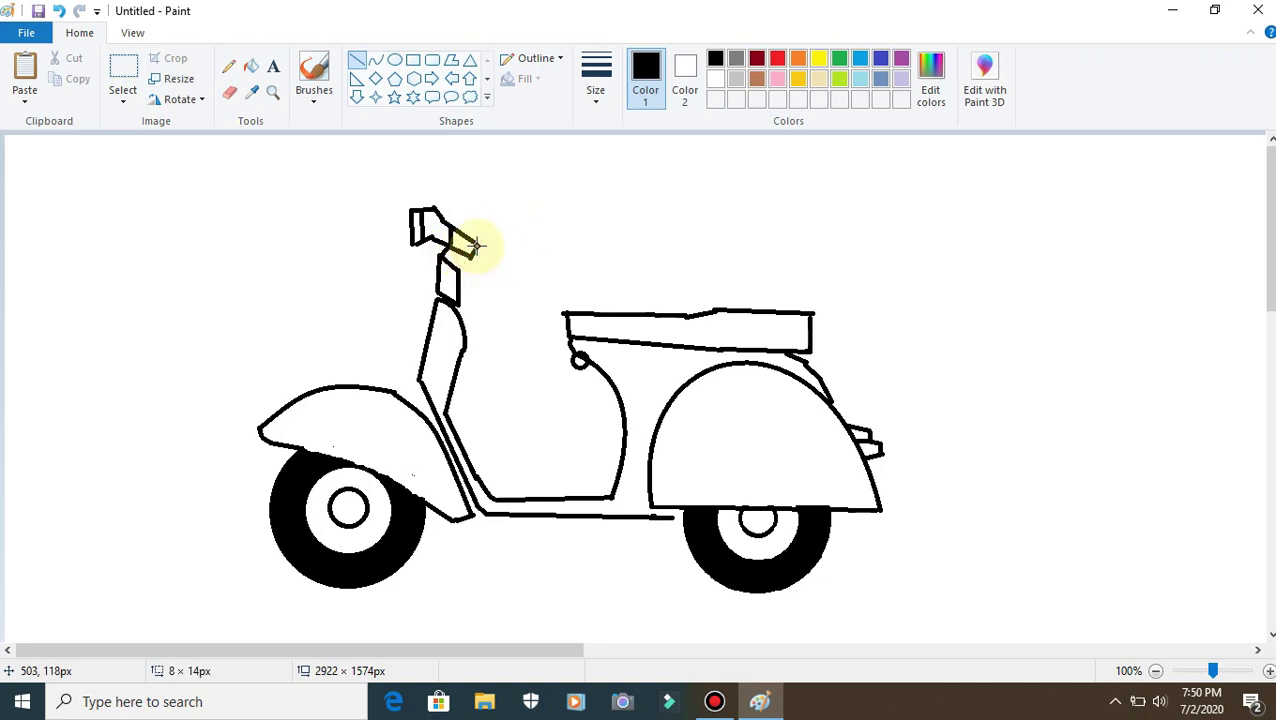
left_click(552, 205)
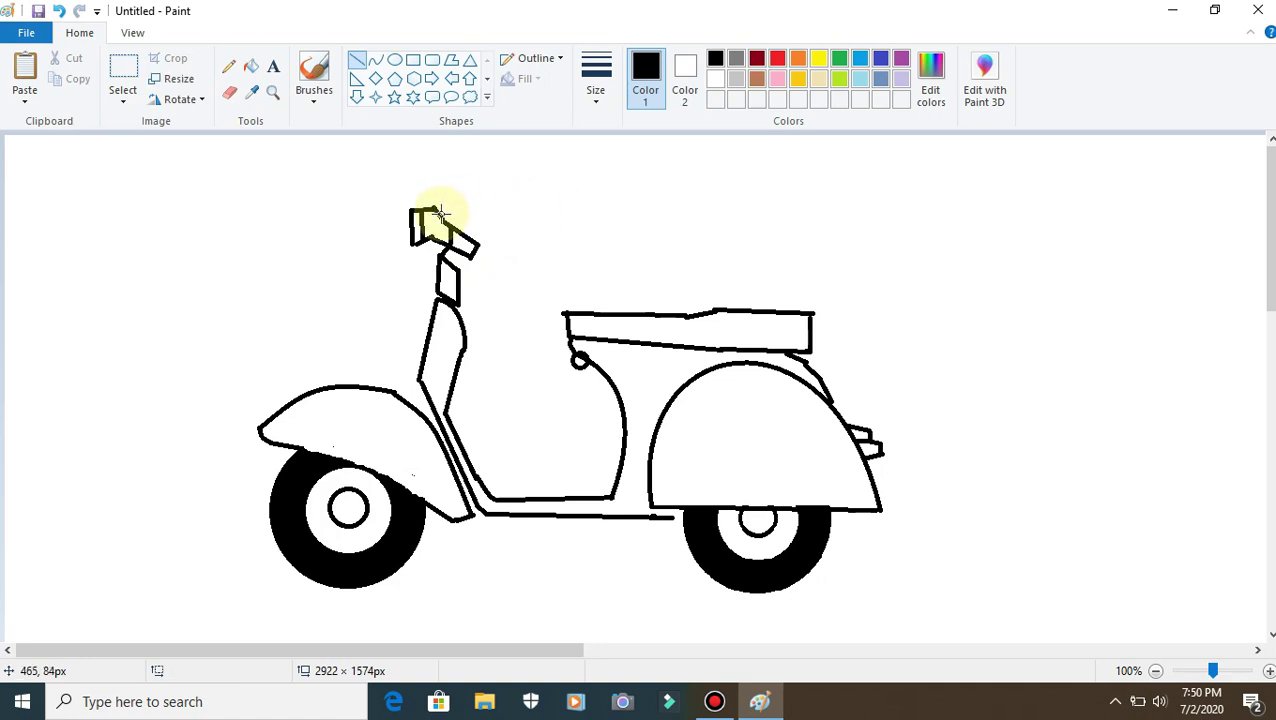
- Draw a mirror above the handlebar with a stem about 3 × 39 px and an upright ellipse about 14 × 31 px on it
left_click_drag(443, 217, 441, 183)
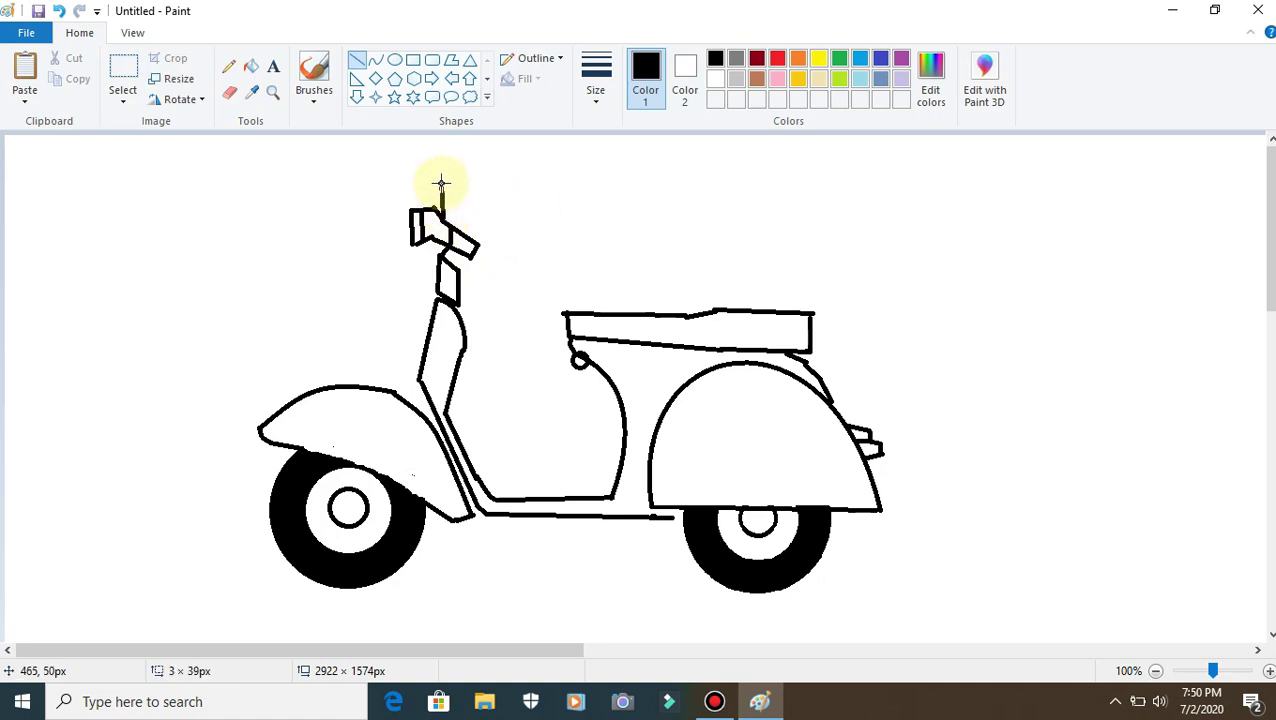
left_click(394, 59)
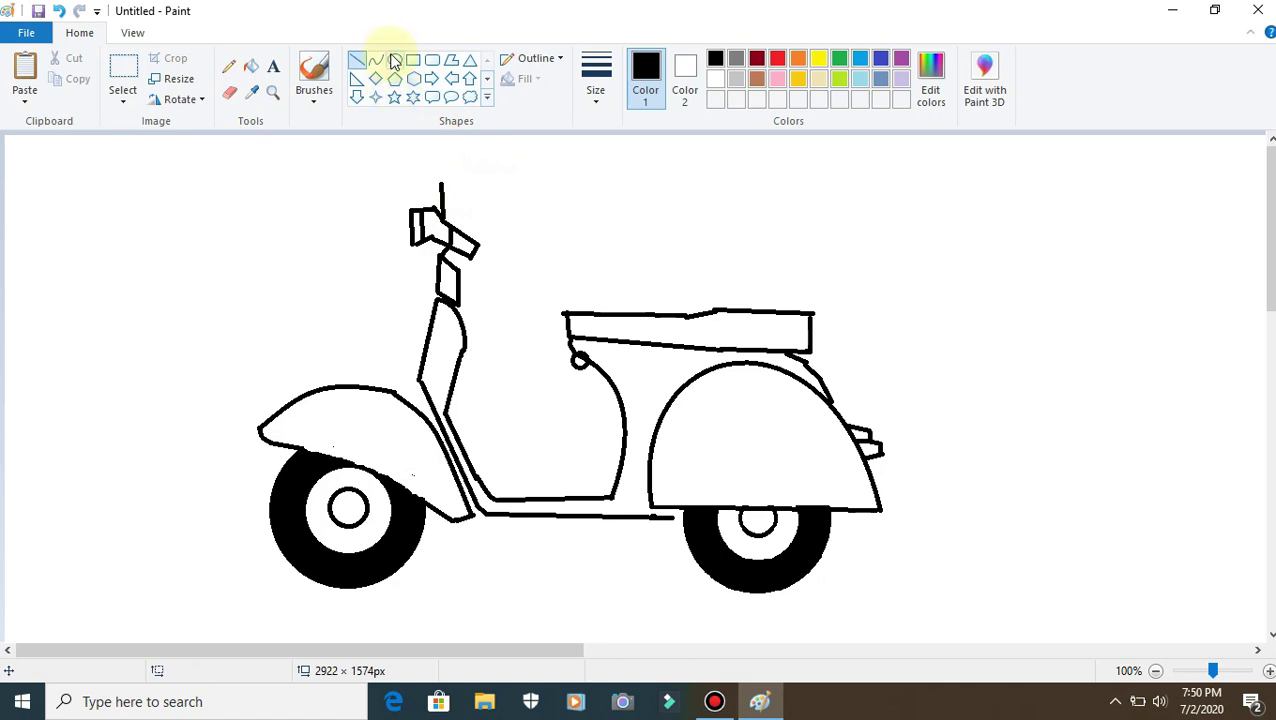
left_click_drag(436, 168, 445, 184)
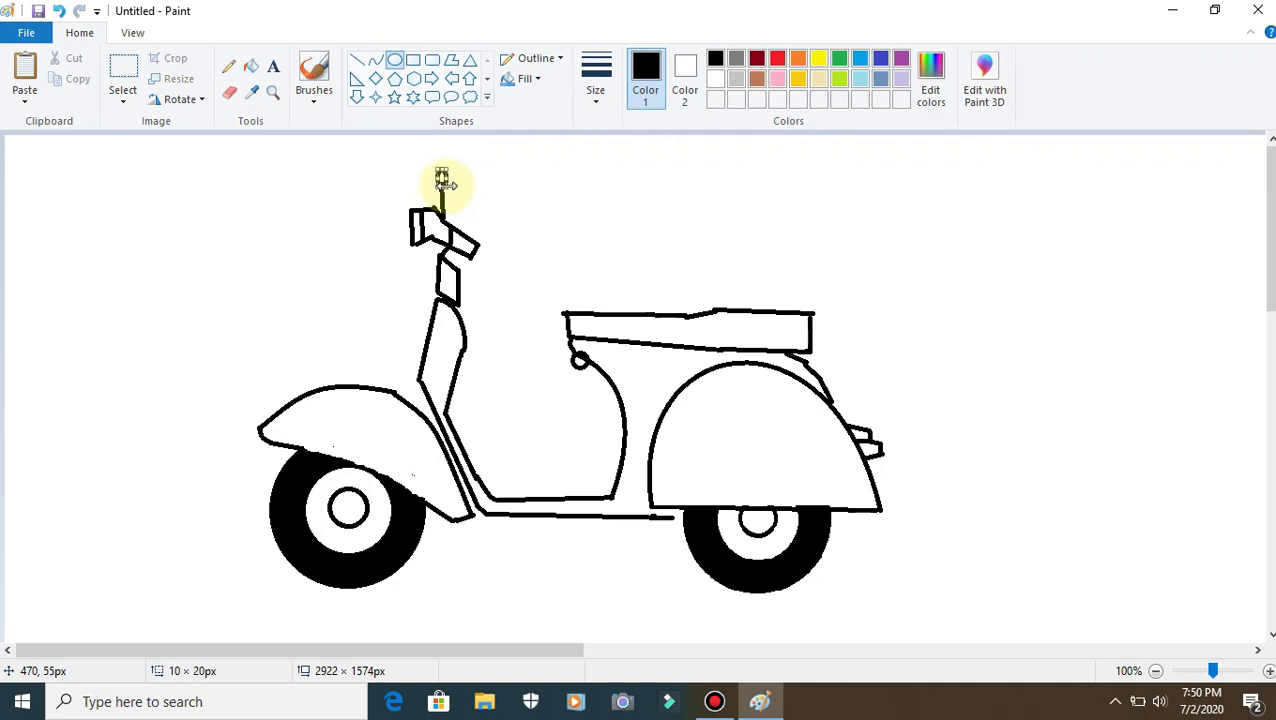
mouse_move(441, 165)
left_mouse_down()
mouse_move(448, 157)
mouse_move(450, 172)
left_mouse_up()
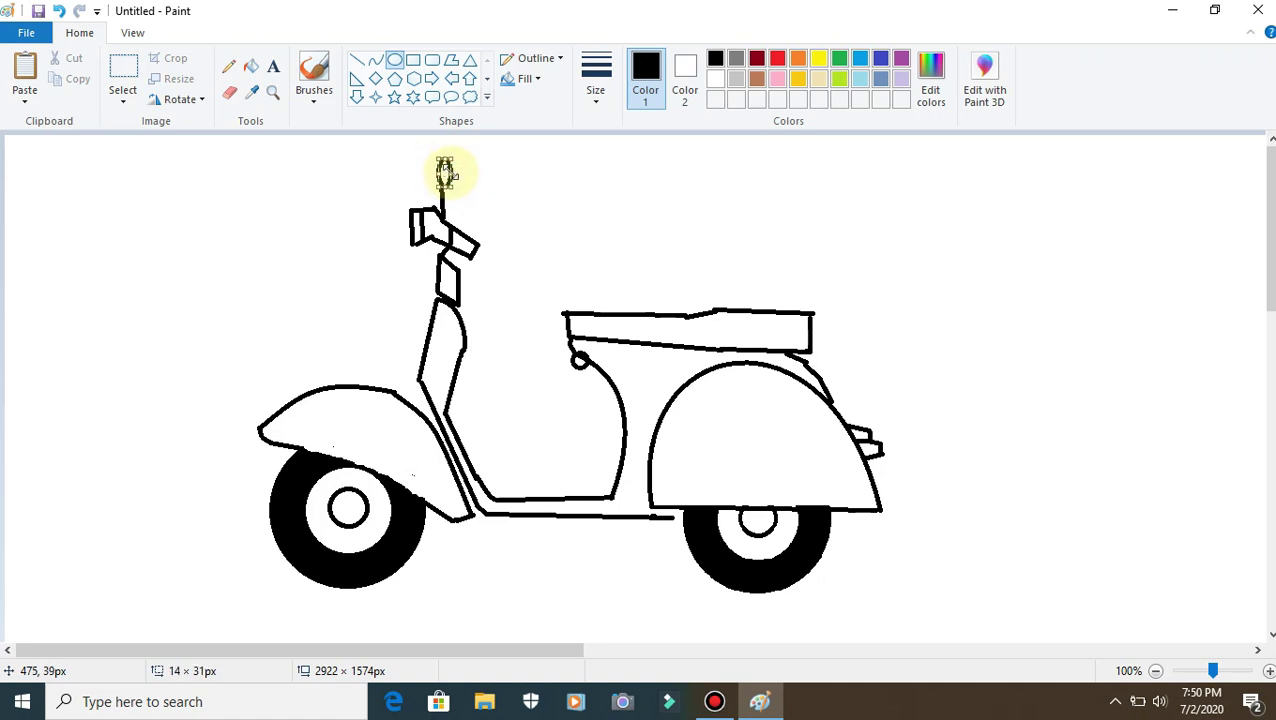
left_click(552, 174)
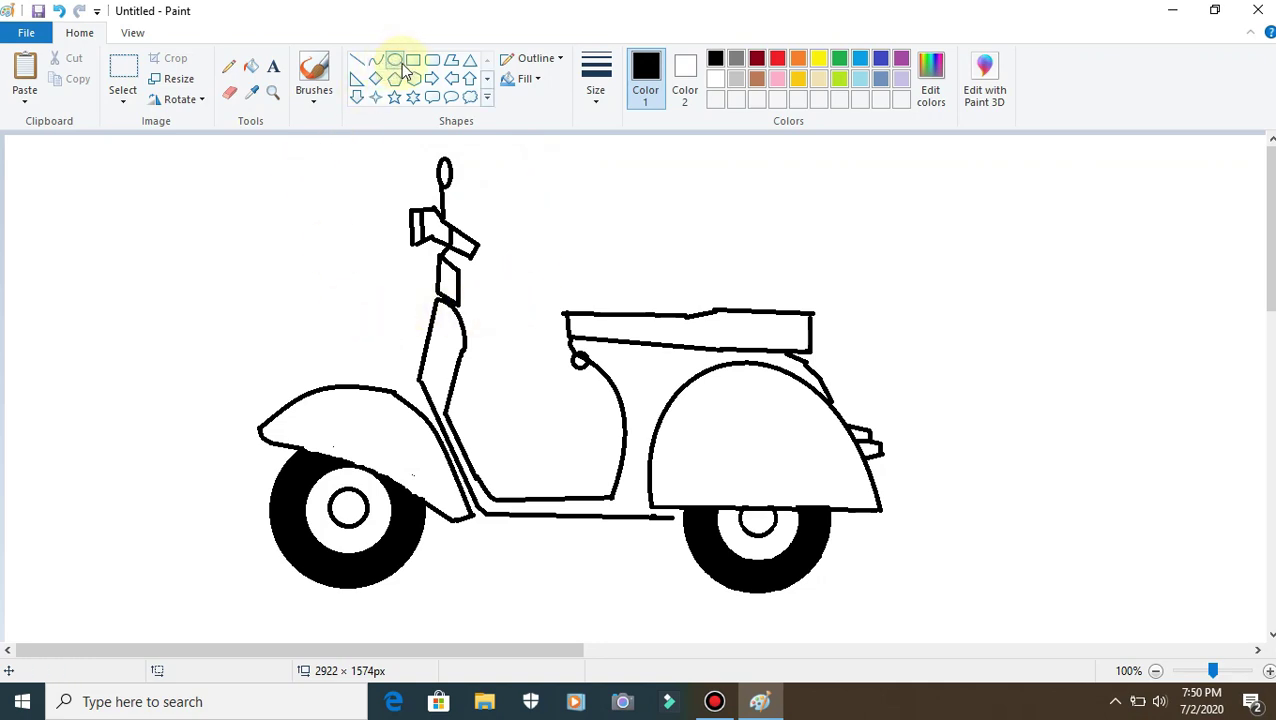
- Draw a small upright ellipse about 8 × 20 px just above the rear part of the front fender
left_click(432, 62)
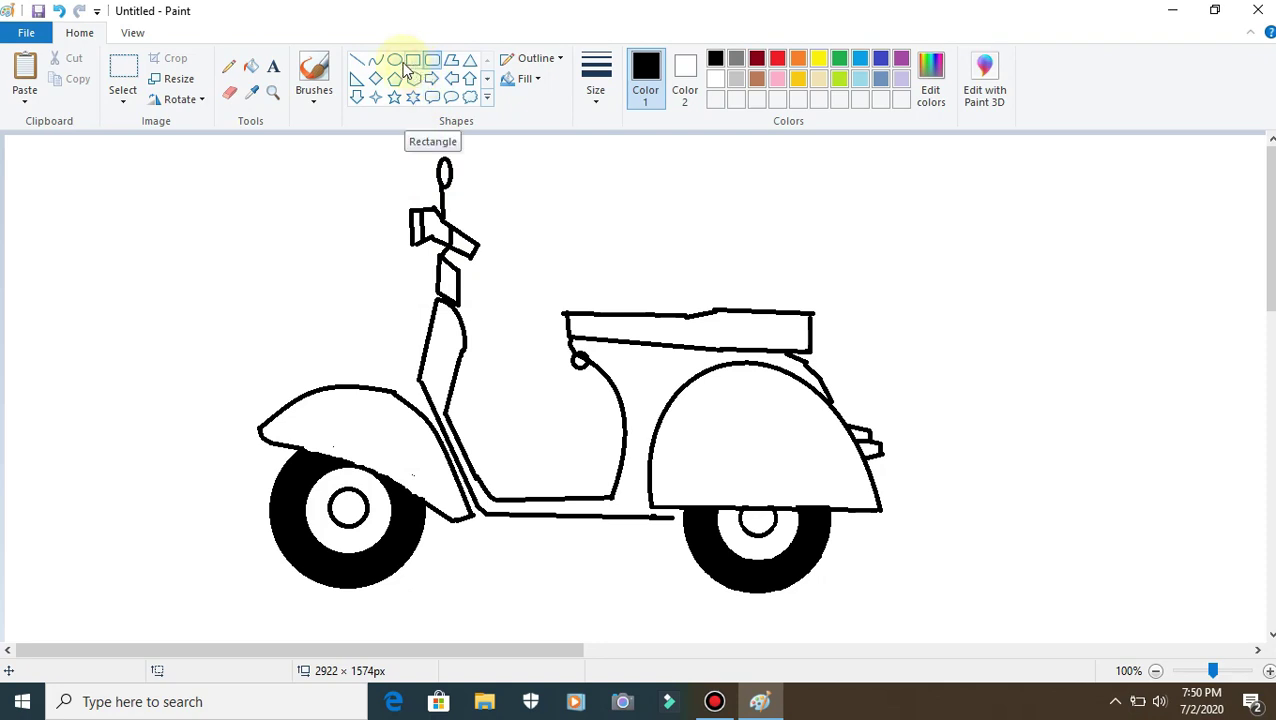
left_click(360, 62)
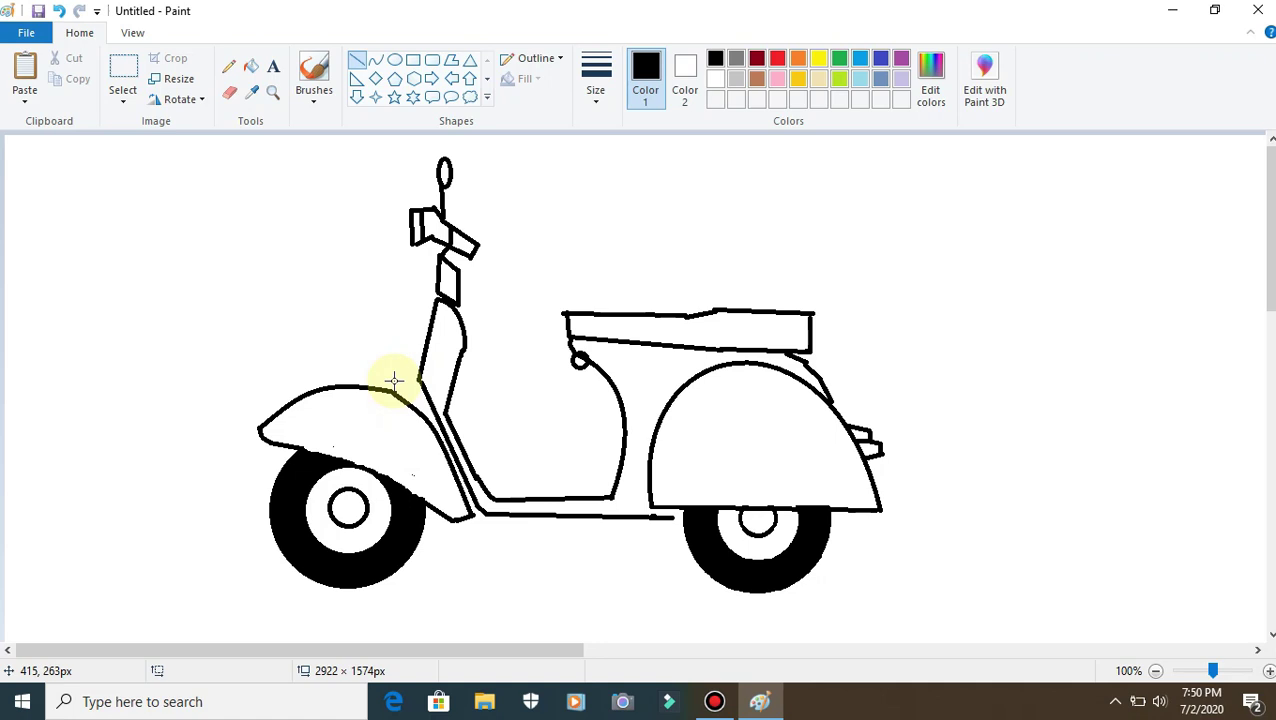
left_click(395, 60)
left_click_drag(389, 364, 396, 380)
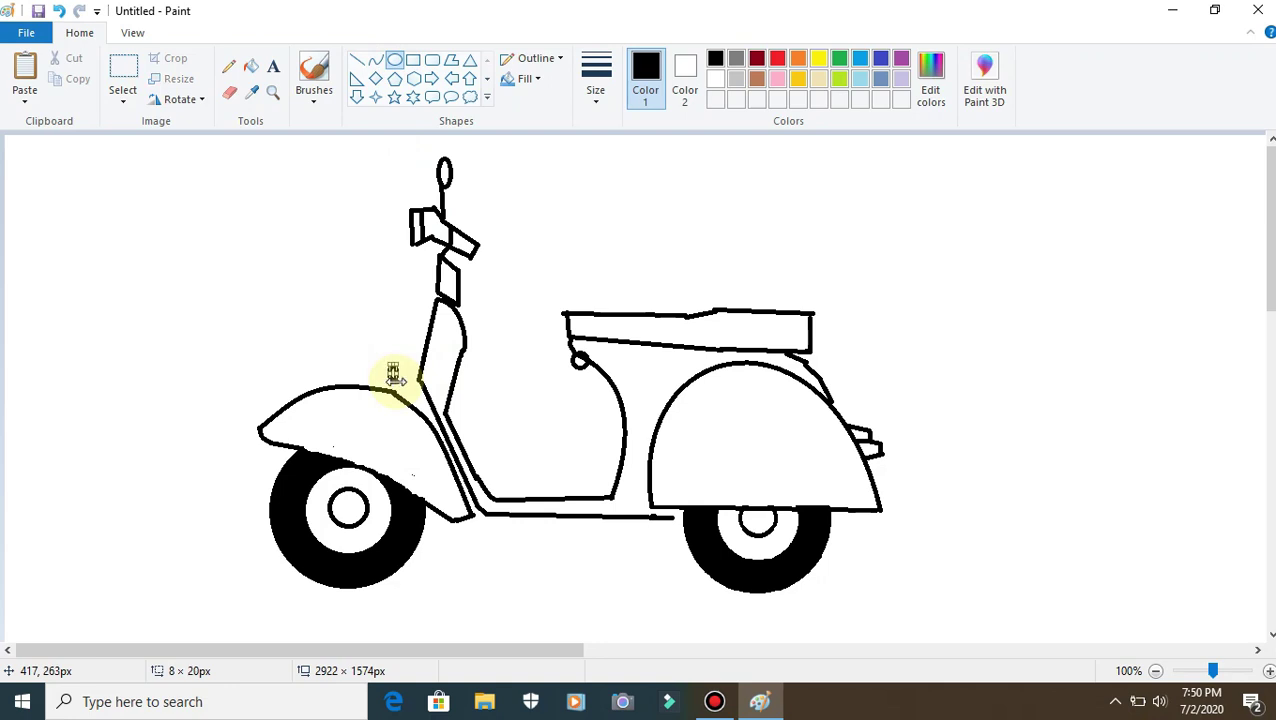
left_click(500, 348)
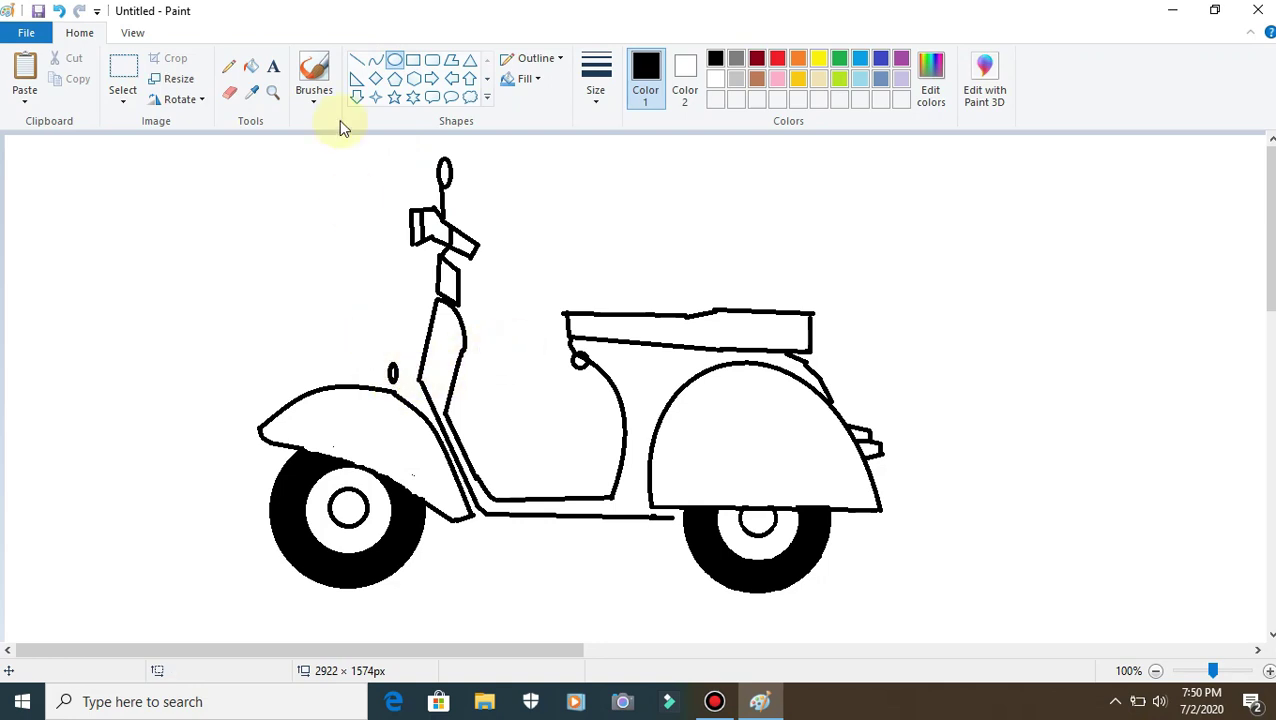
- Connect the small ellipse to the leg shield with upper lines, the steep one about 18 × 38 px, and a lower line about 50 × 49 px
left_click(357, 60)
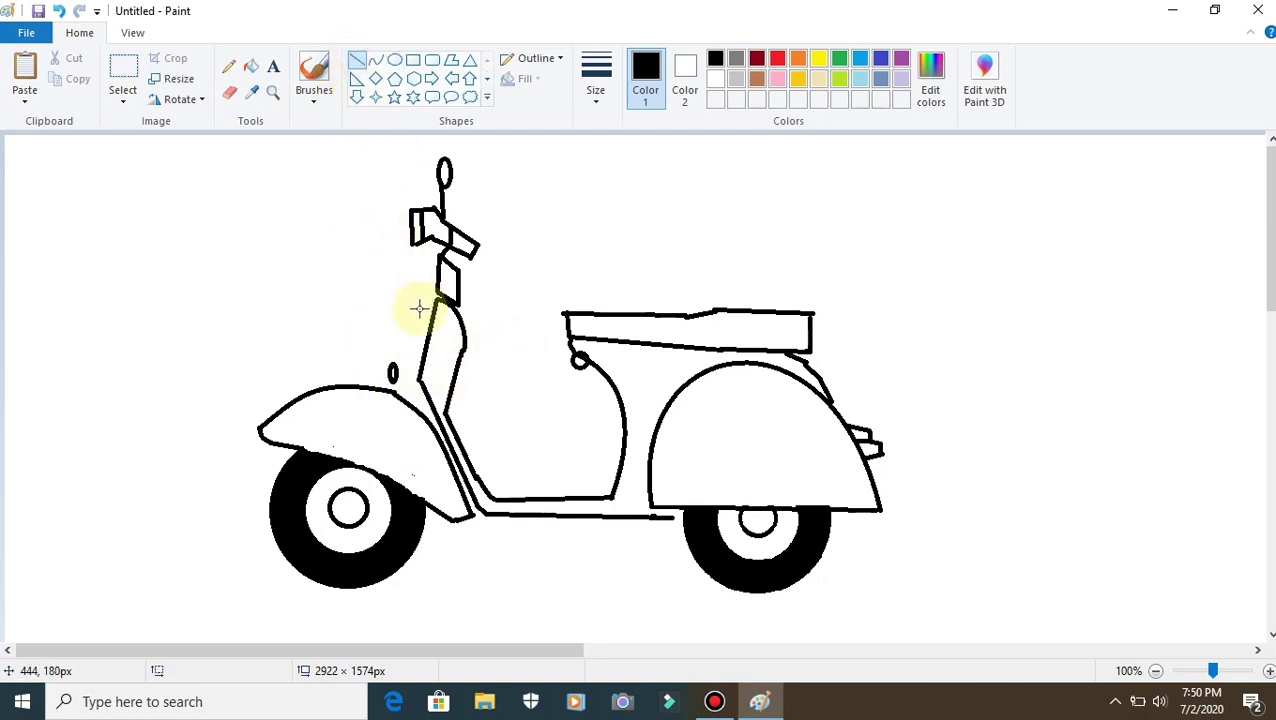
left_click_drag(392, 362, 415, 351)
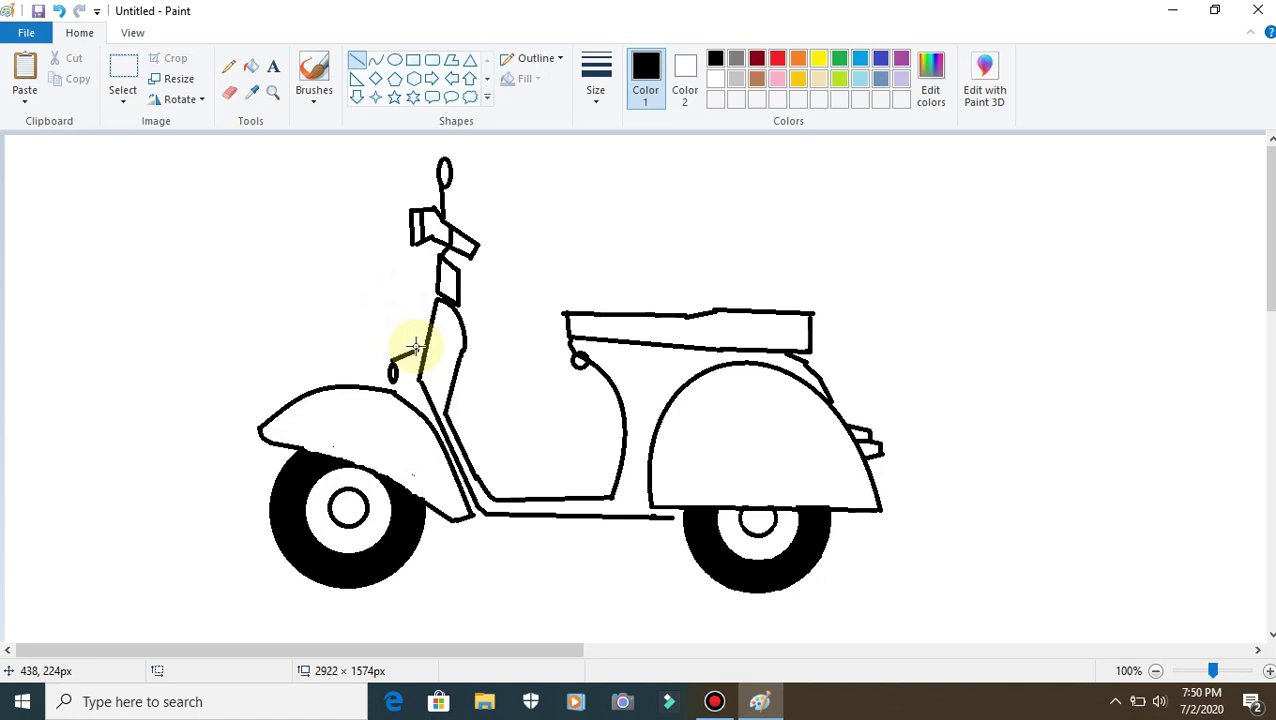
left_click_drag(419, 349, 433, 315)
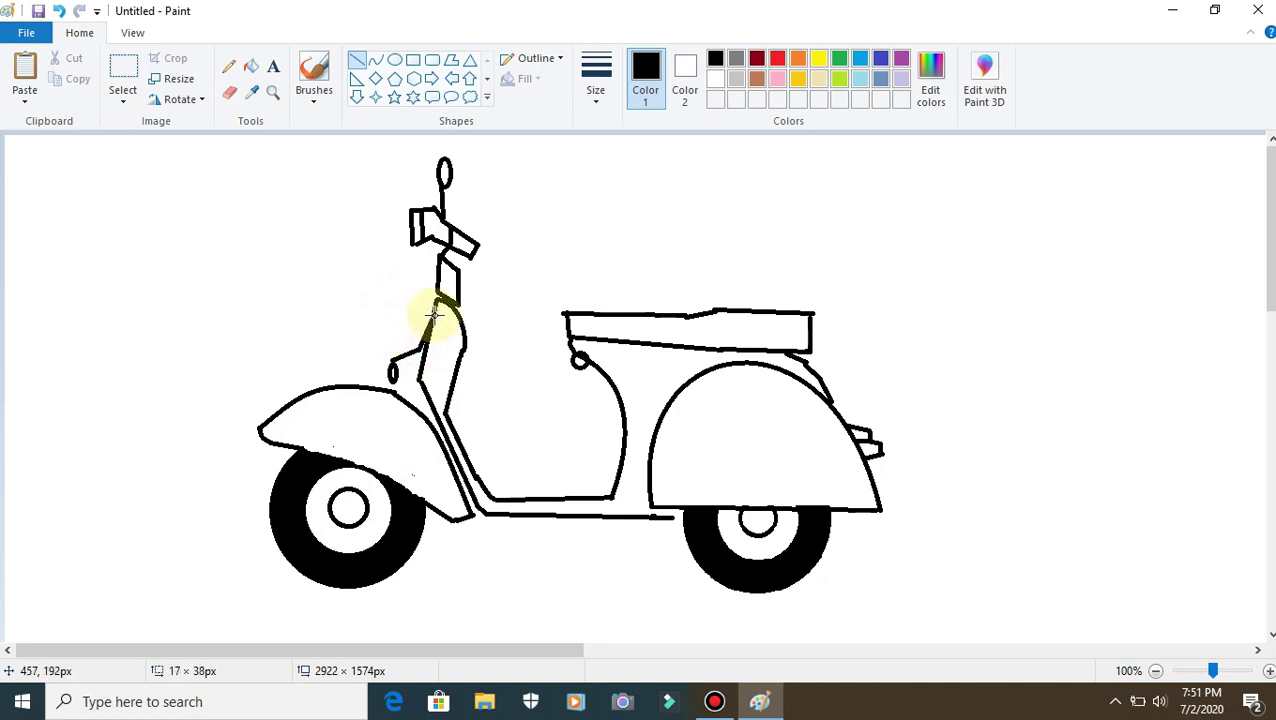
left_click_drag(434, 314, 434, 314)
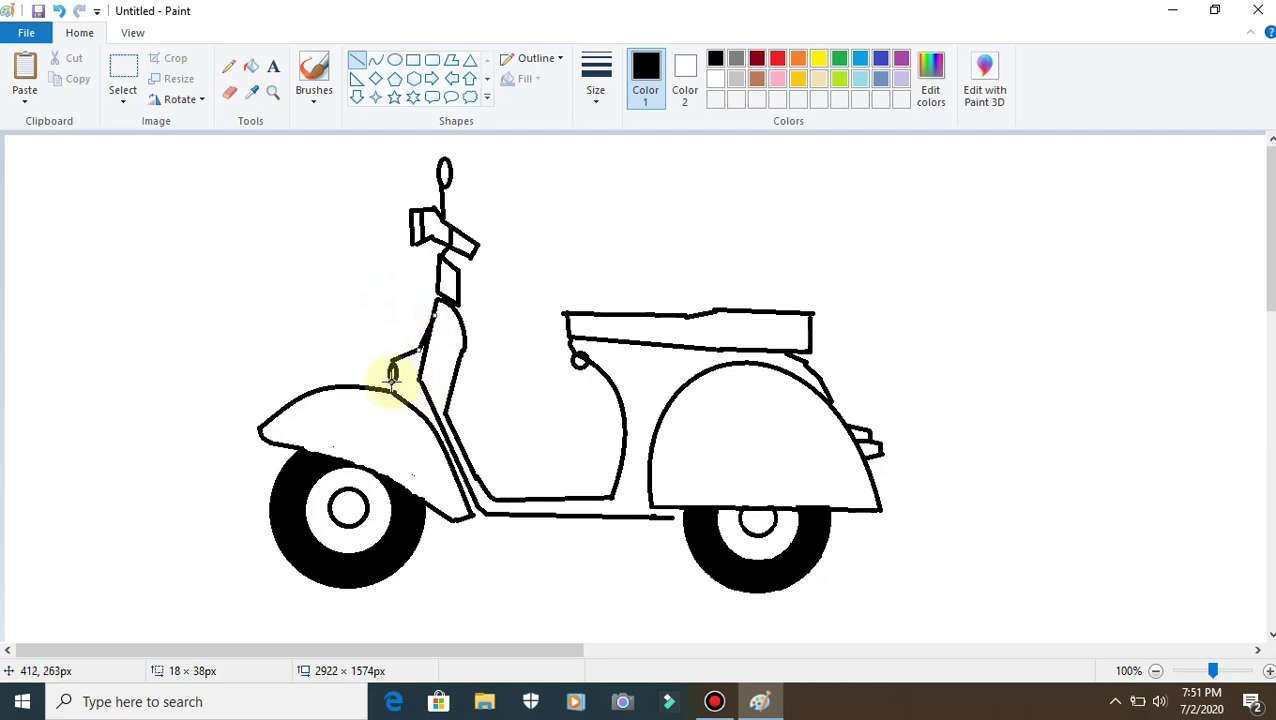
left_click_drag(393, 377, 440, 425)
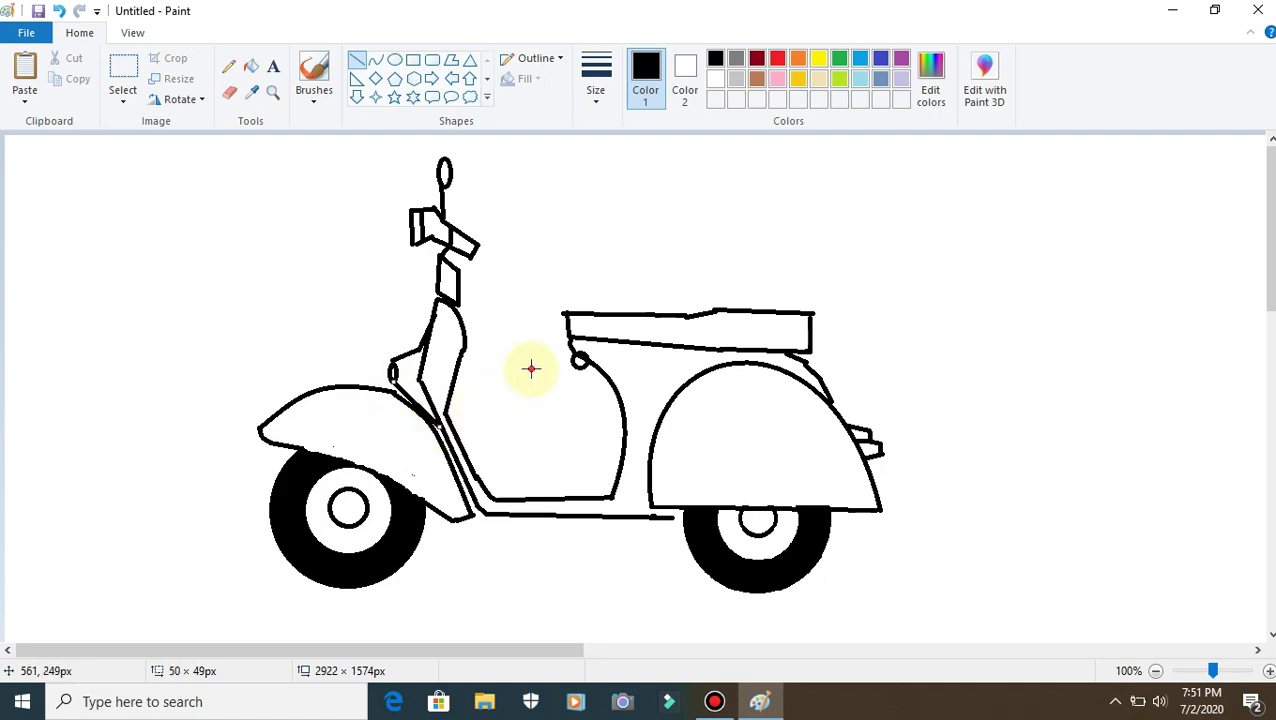
- Undo the stray line beside the leg shield and draw a line about 21 × 18 px joining the fender's lower tip to the floorboard
left_click_drag(531, 362, 492, 413)
key("ctrl+z")
left_click_drag(461, 504, 479, 515)
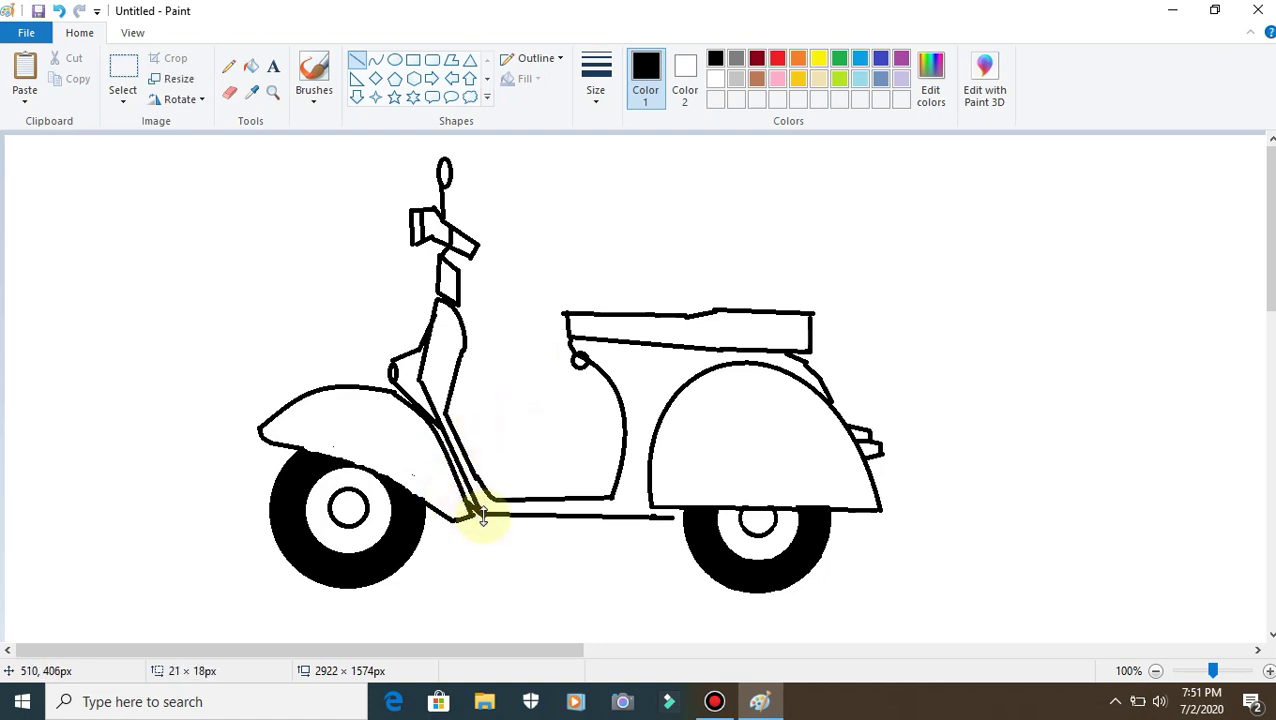
left_click(668, 181)
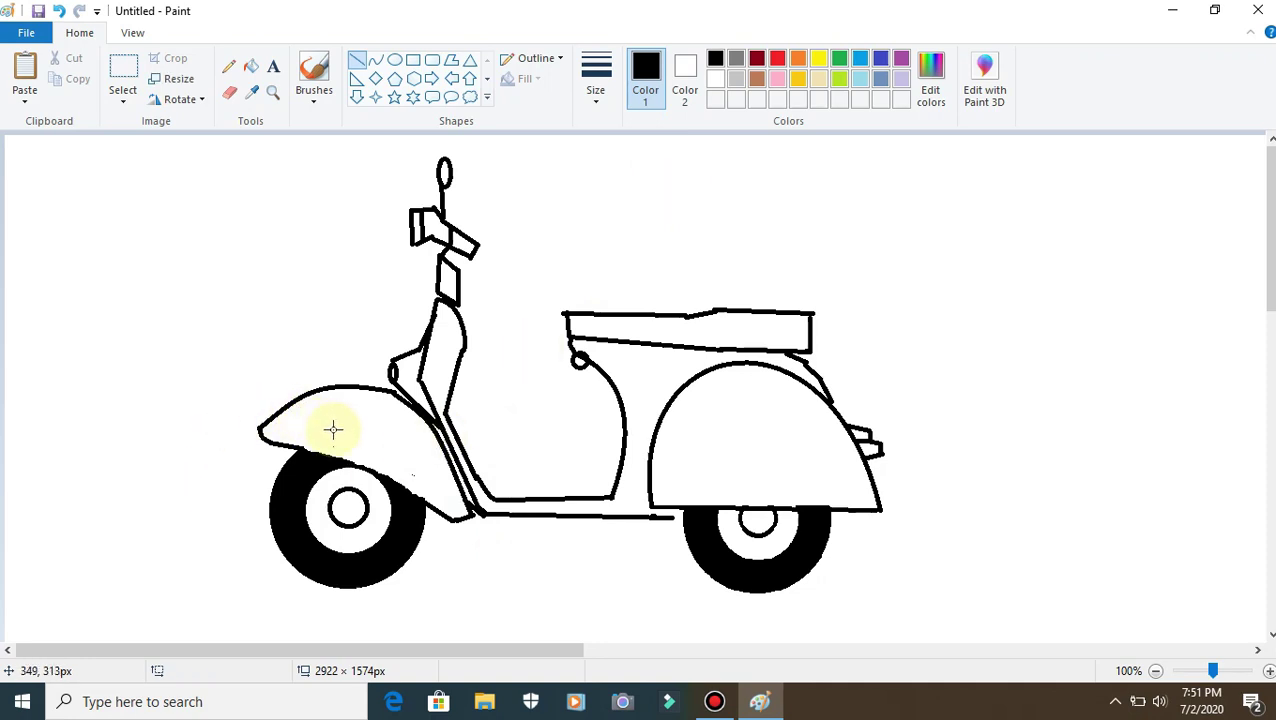
- Draw a narrow trim strip of two parallel lines with closed ends on the front fender, and close the floorboard's rear end with a short vertical line
left_click_drag(374, 453, 393, 451)
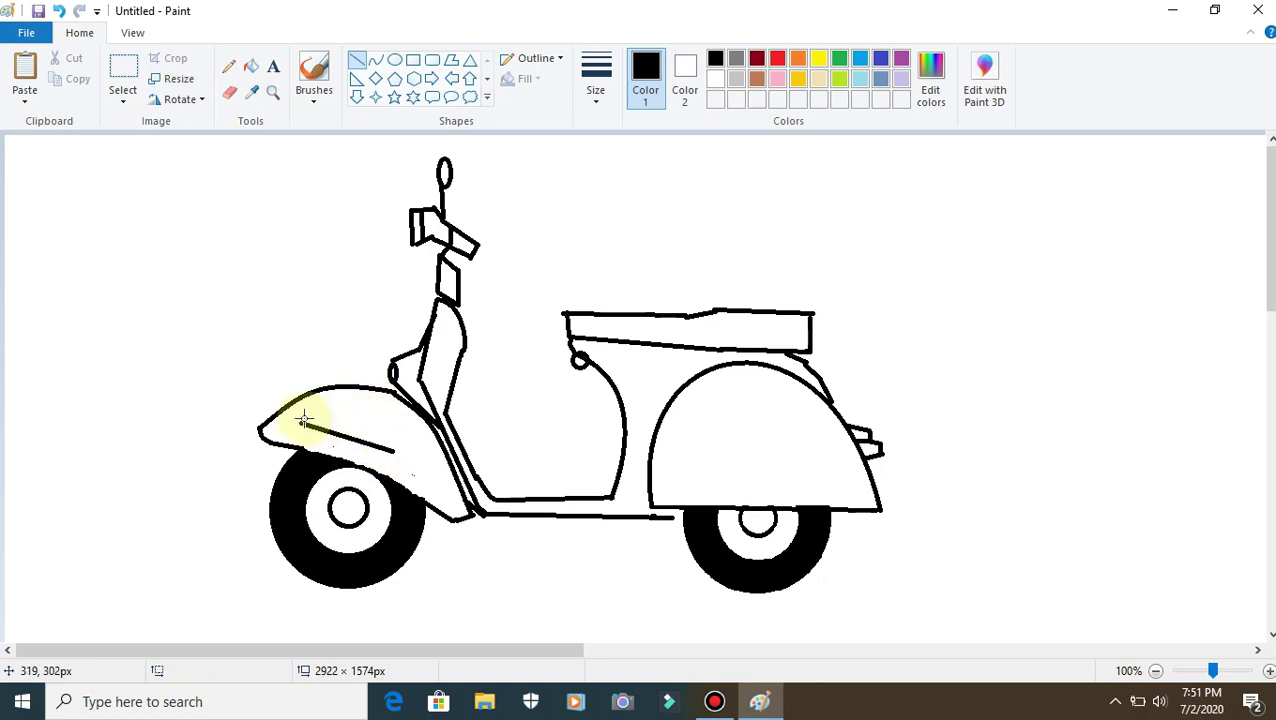
left_click_drag(300, 418, 397, 447)
left_click(400, 452)
left_click_drag(396, 444, 395, 457)
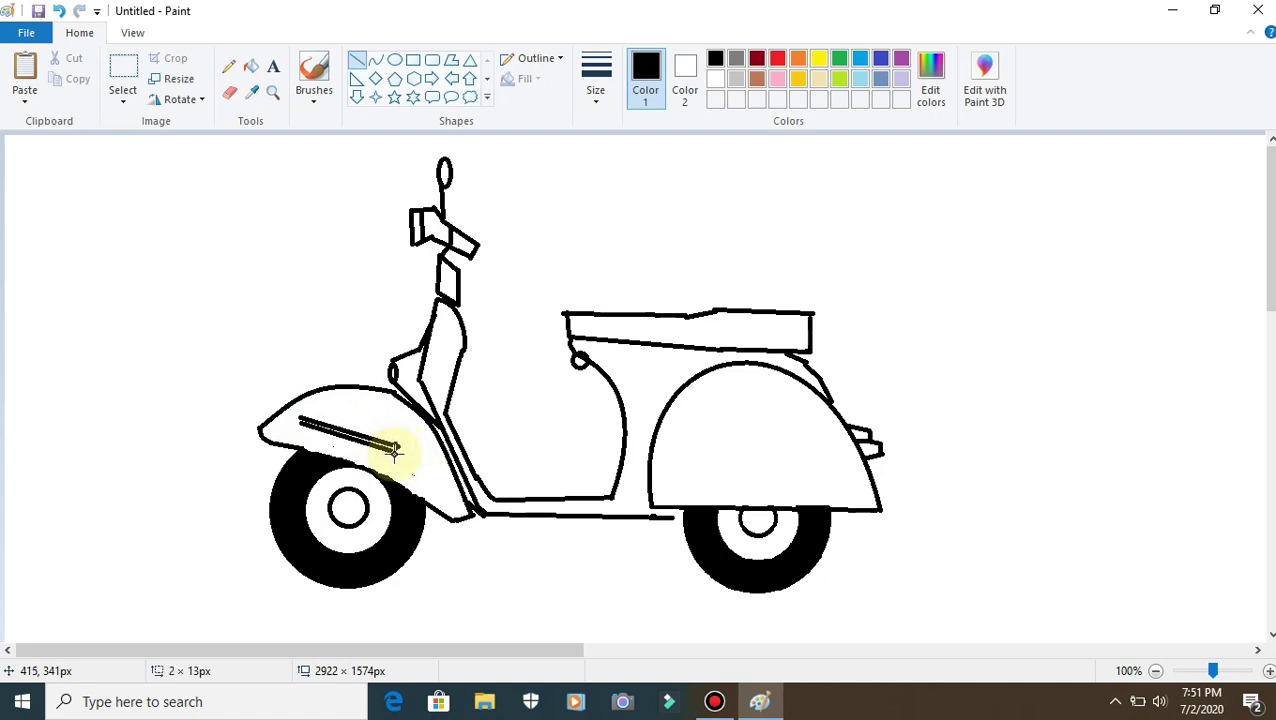
left_click(278, 394)
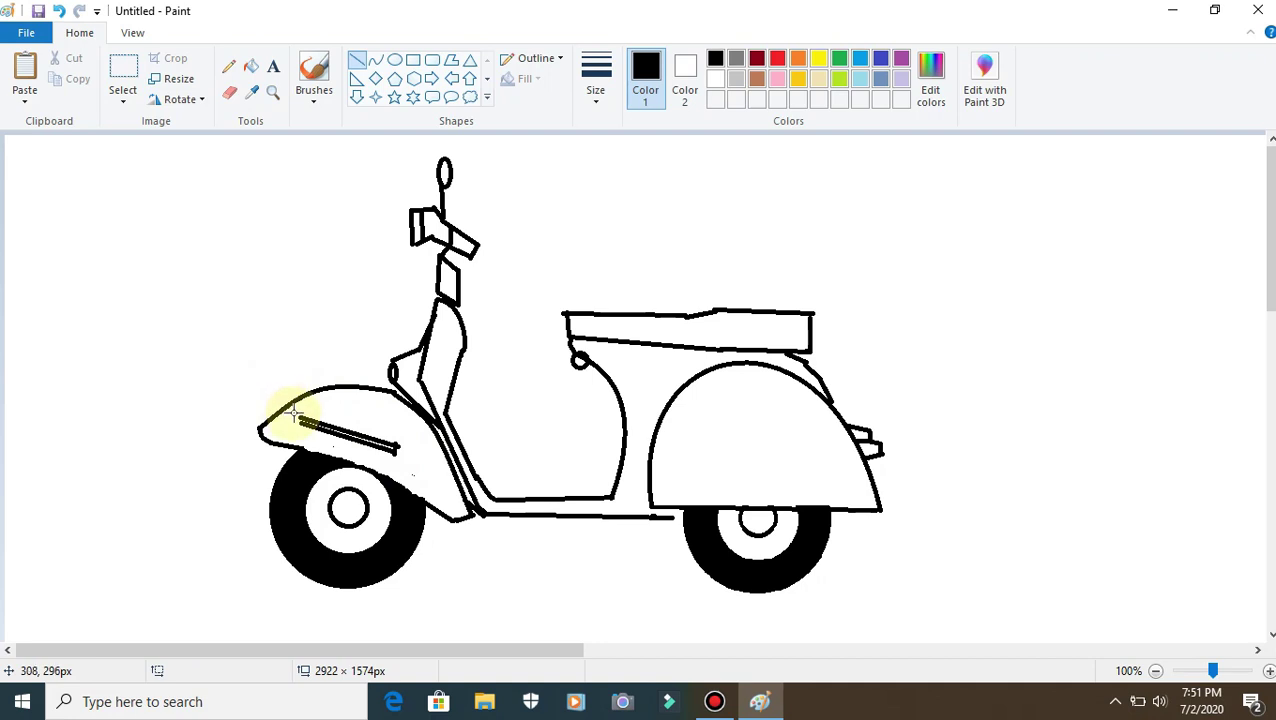
left_click_drag(298, 413, 298, 419)
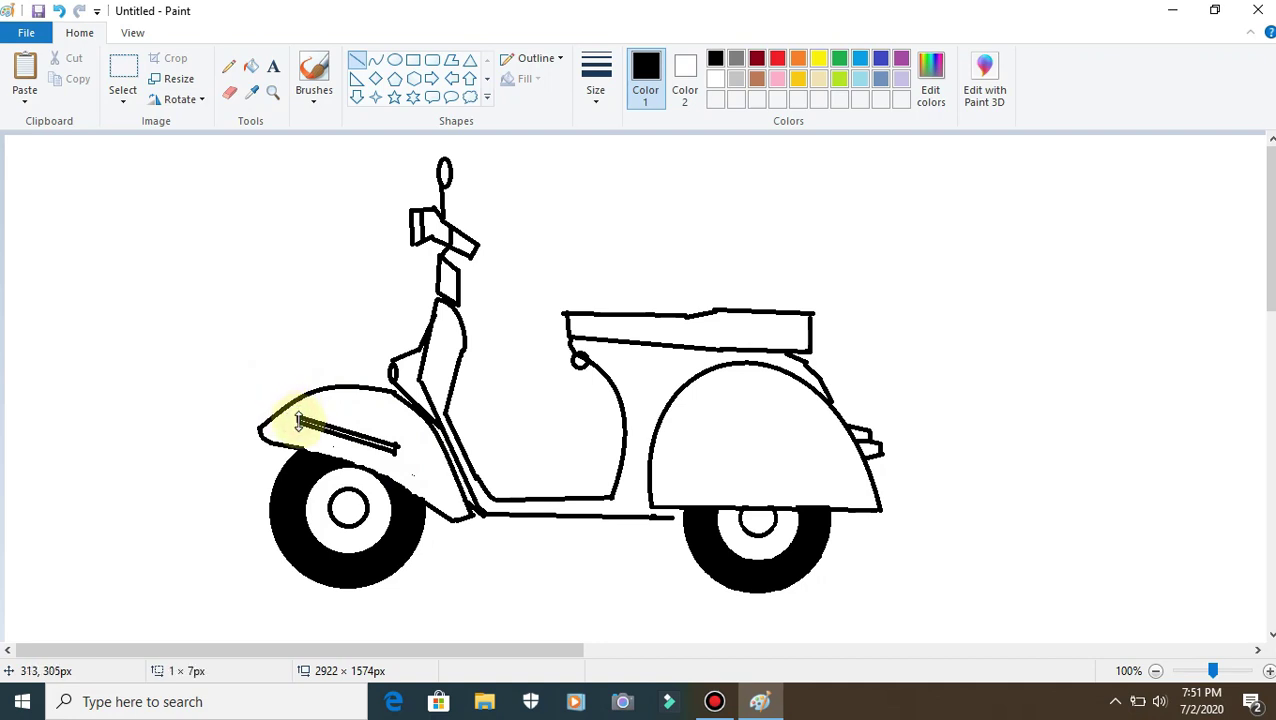
left_click(289, 333)
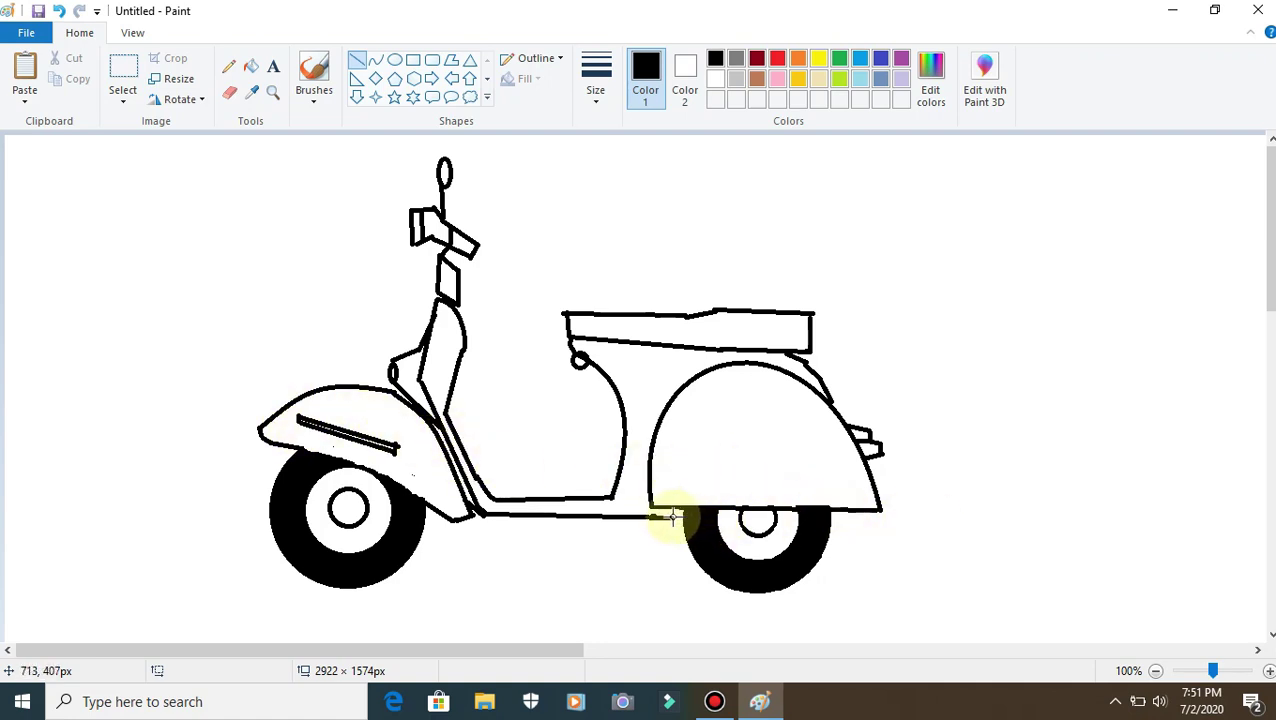
left_click_drag(673, 516, 673, 506)
left_click(946, 430)
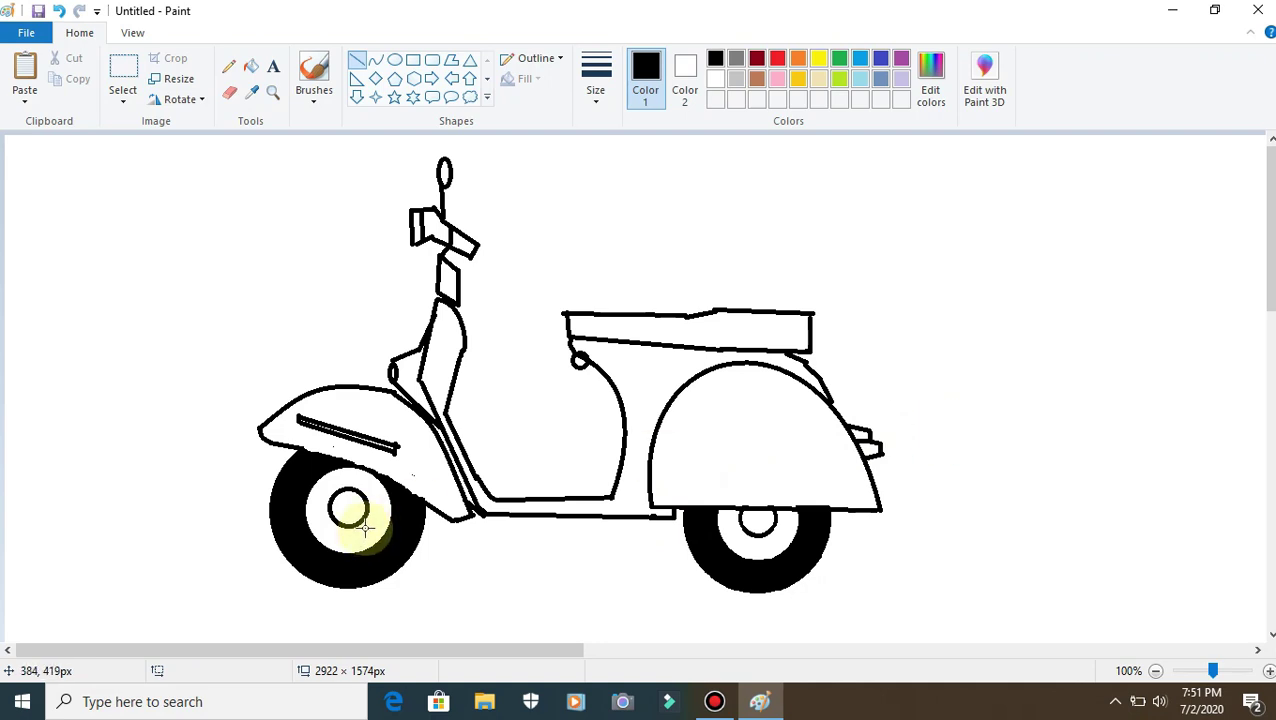
- Draw short radial ticks, about 6 px long, around the hub circles of the front and rear wheels
mouse_move(338, 483)
left_mouse_down()
mouse_move(361, 521)
mouse_move(372, 494)
mouse_move(327, 516)
left_mouse_up()
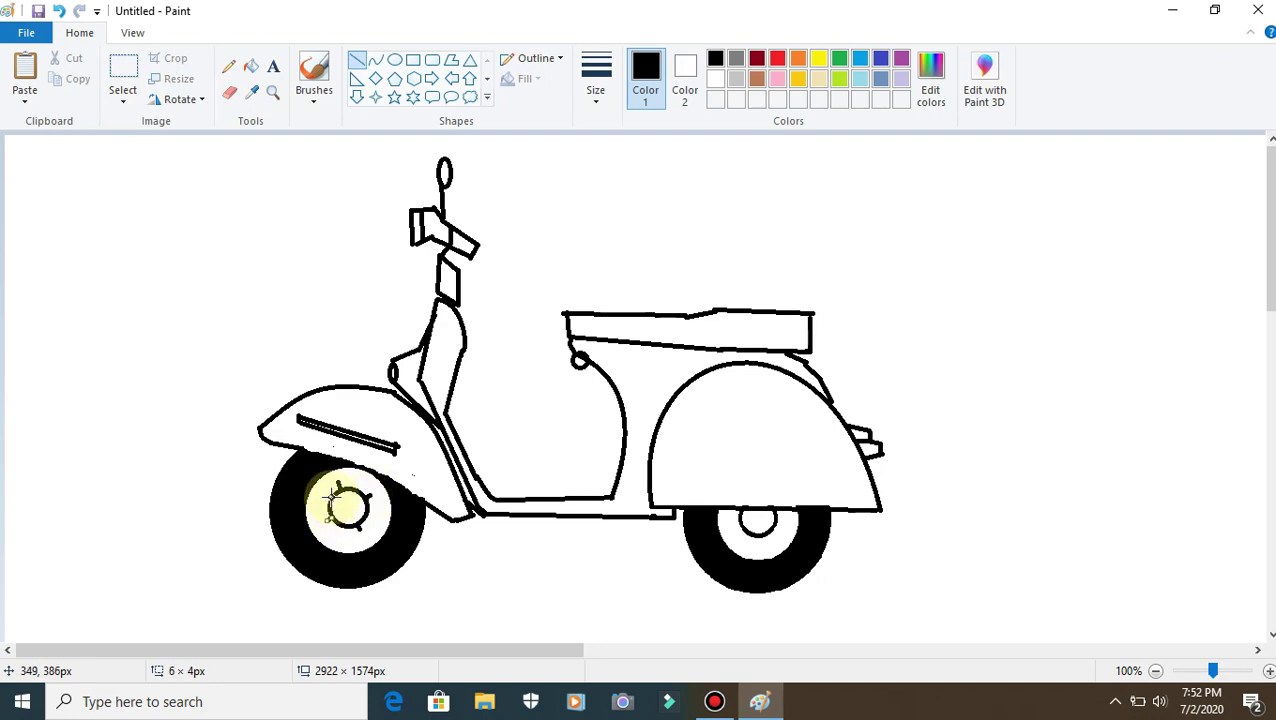
mouse_move(331, 498)
left_mouse_down()
mouse_move(358, 485)
mouse_move(343, 526)
mouse_move(370, 516)
mouse_move(343, 531)
left_mouse_up()
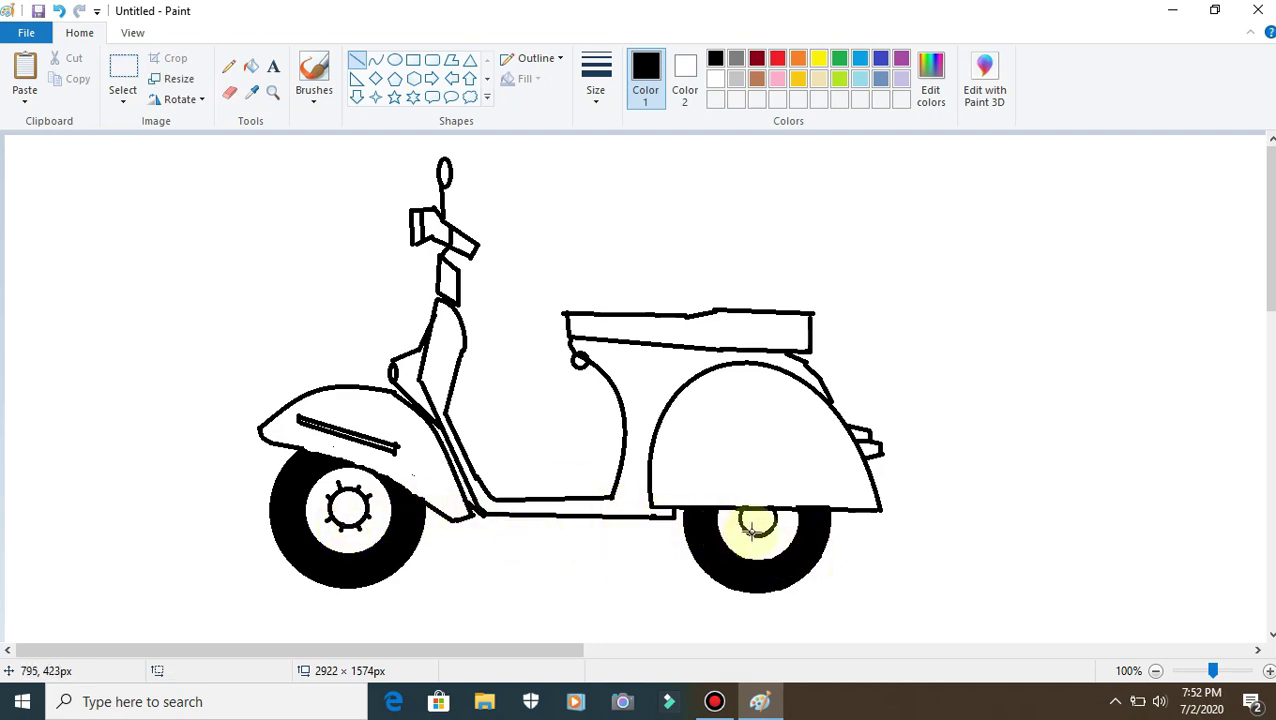
left_click_drag(763, 531, 749, 531)
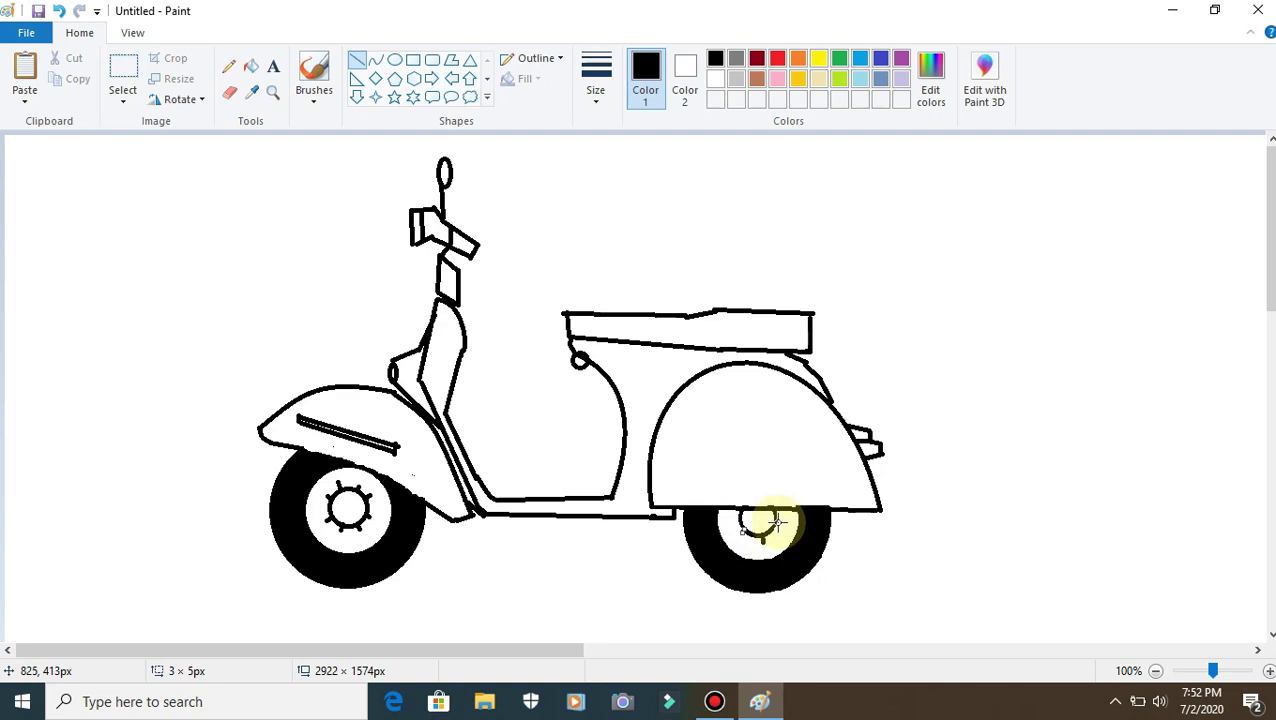
left_click_drag(776, 521, 783, 521)
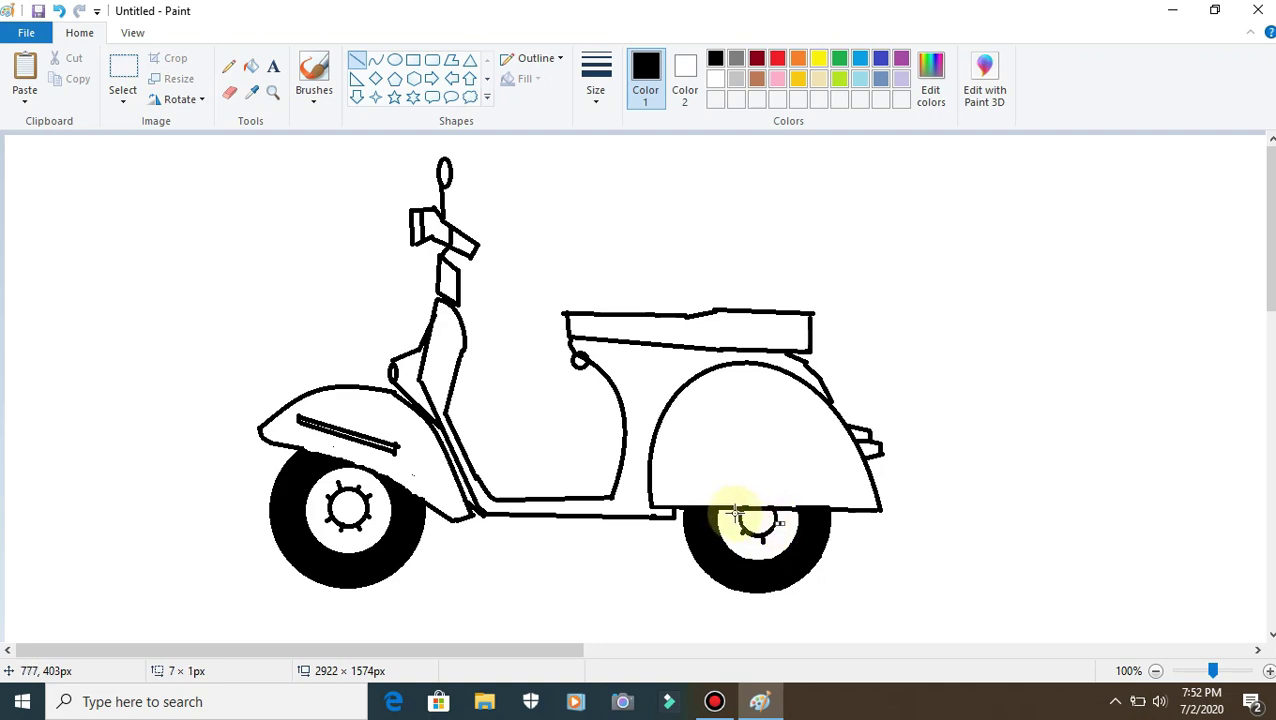
left_click_drag(740, 515, 735, 516)
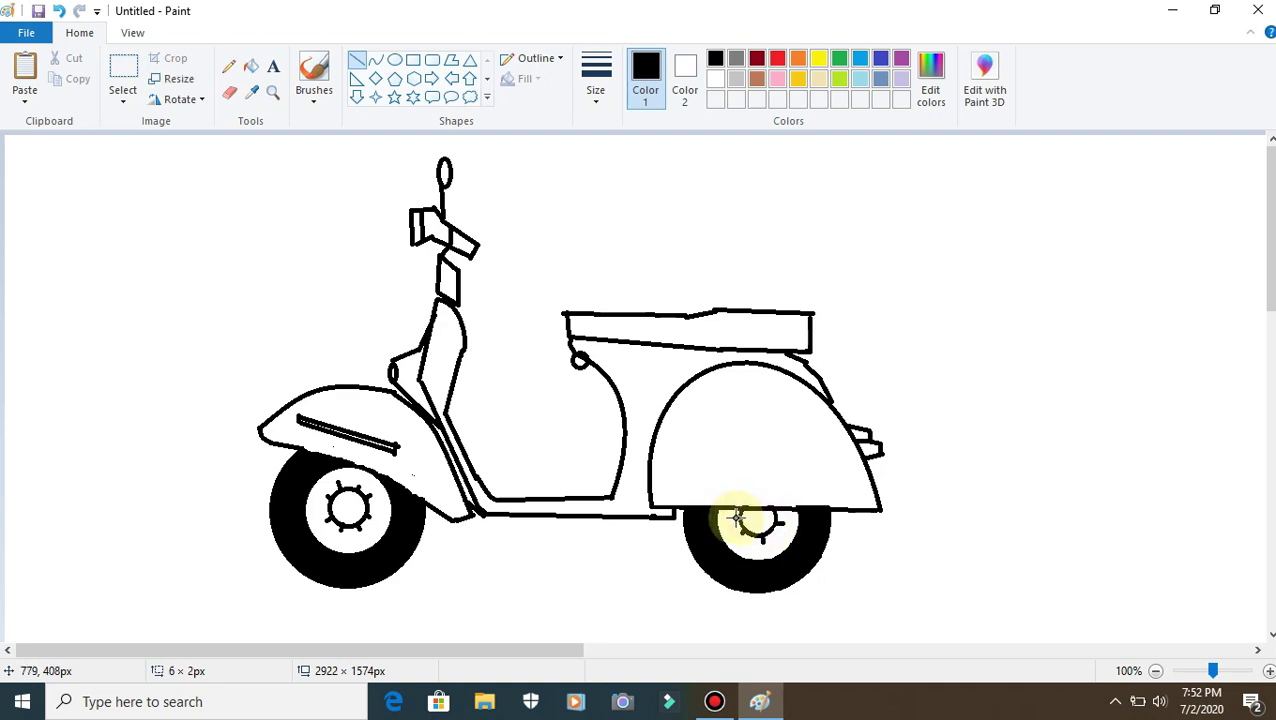
left_click(952, 462)
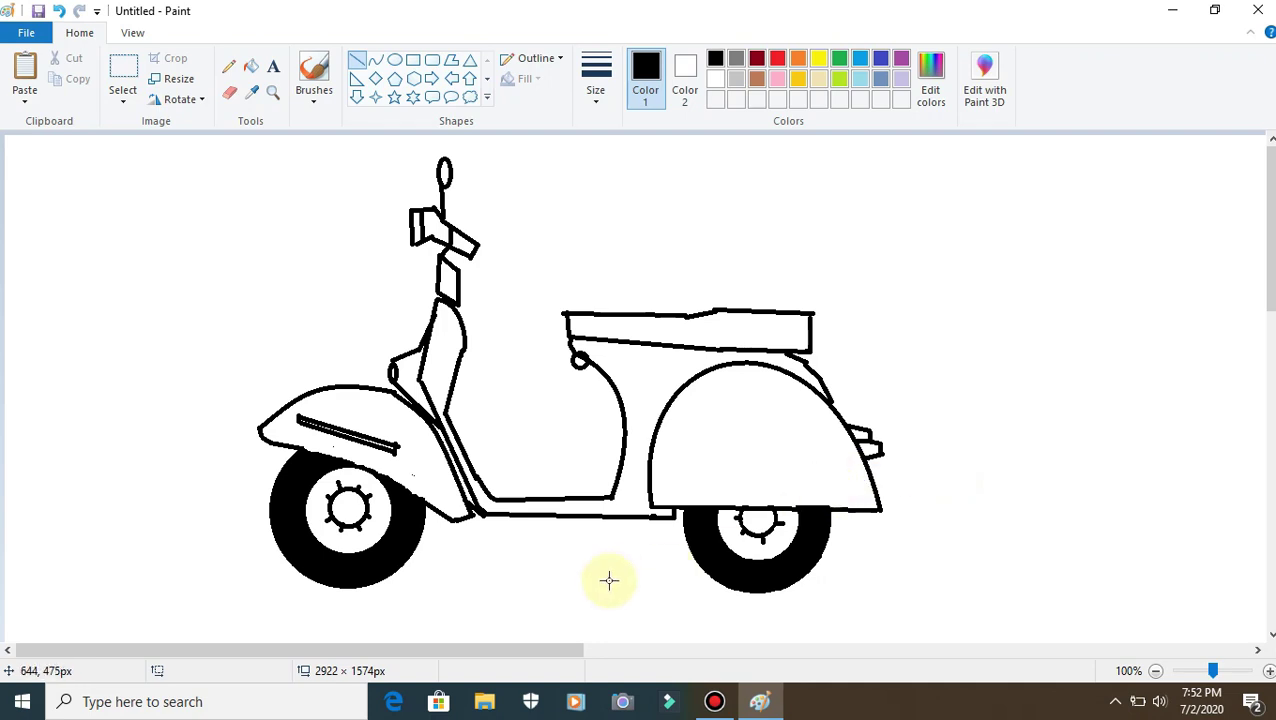
- Draw a kickstand below the floorboard from two slanted parallel lines, a short crosspiece, and a lower side line about 6 × 22 px
left_click_drag(567, 516, 555, 570)
left_click(582, 527)
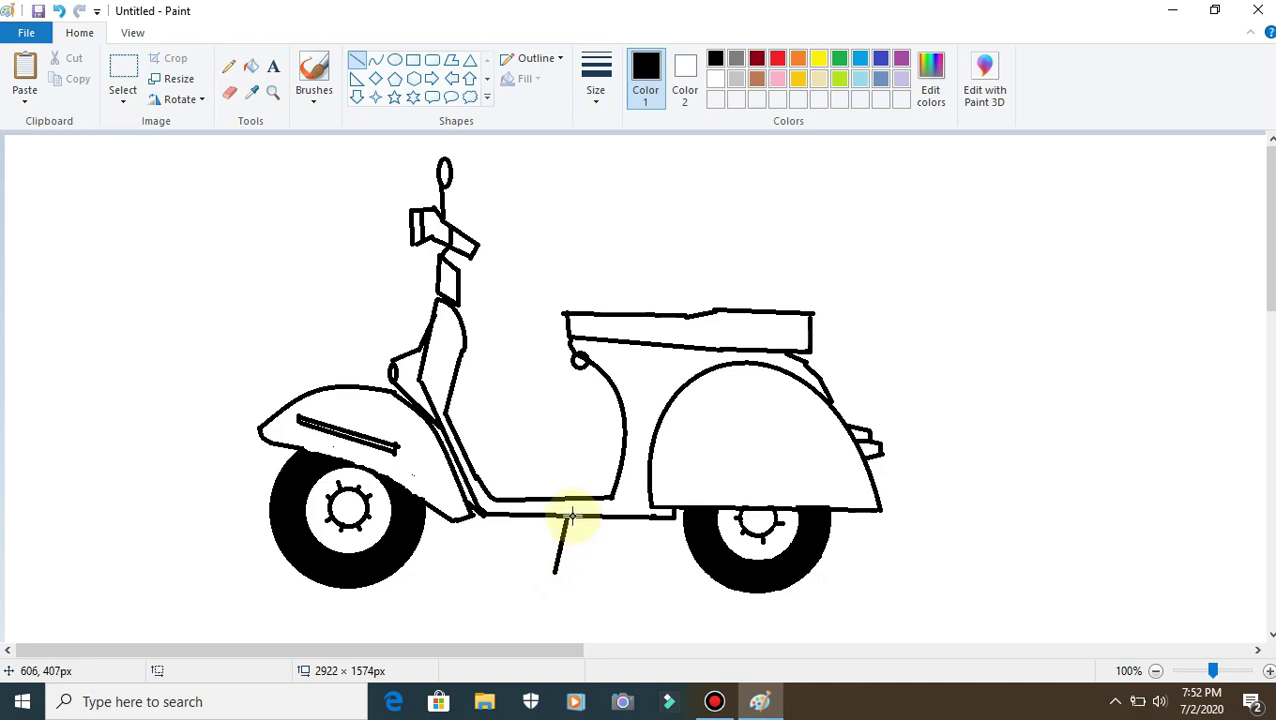
left_click_drag(571, 516, 562, 567)
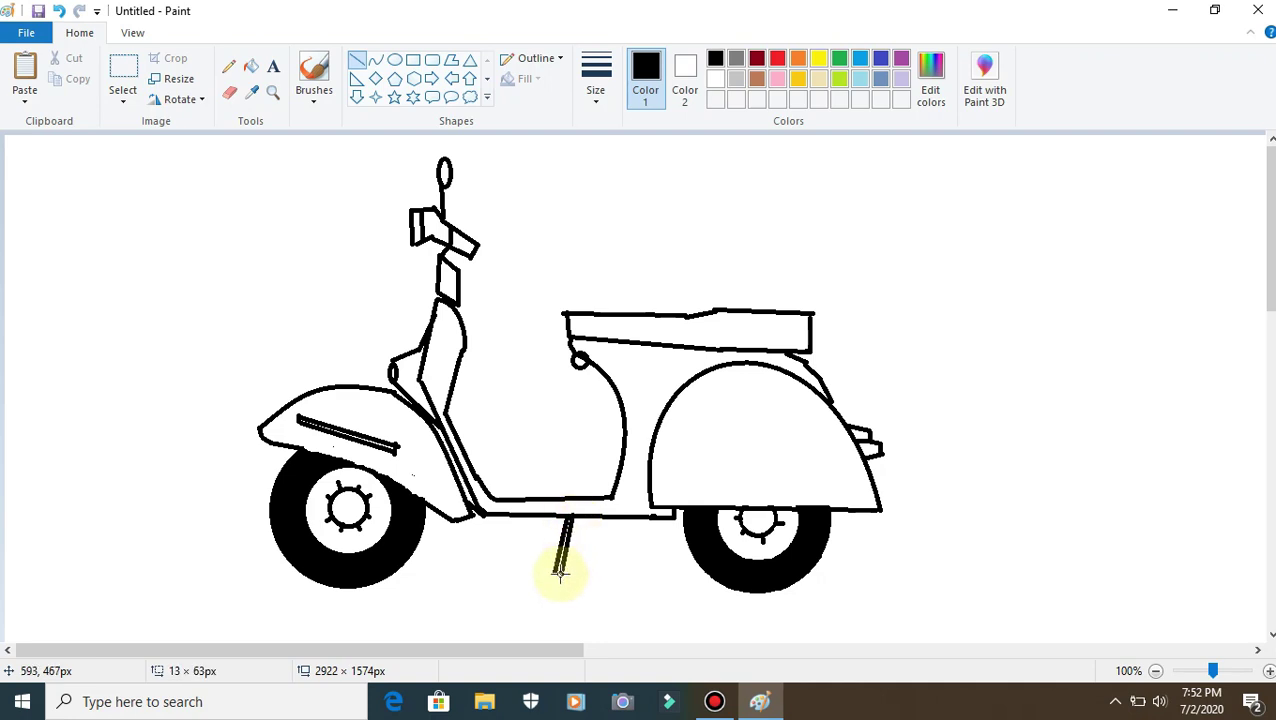
left_click(581, 572)
left_click_drag(559, 570, 563, 572)
left_click(567, 590)
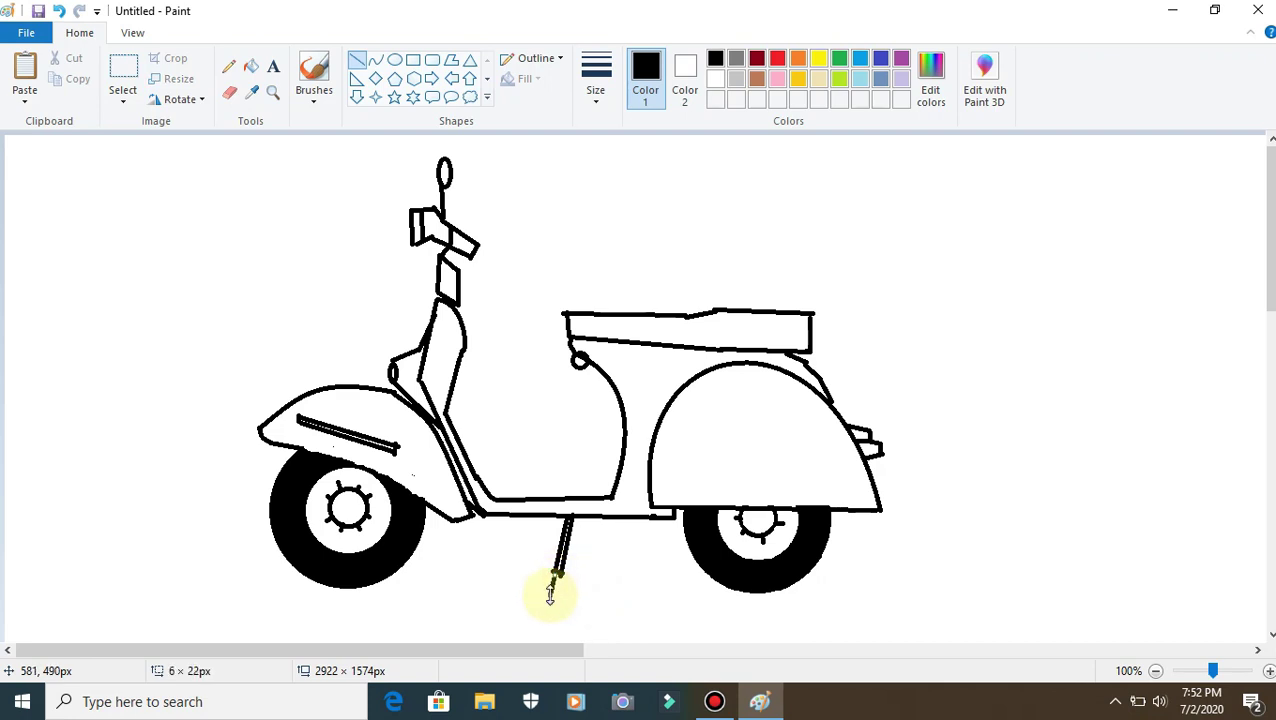
left_click(566, 599)
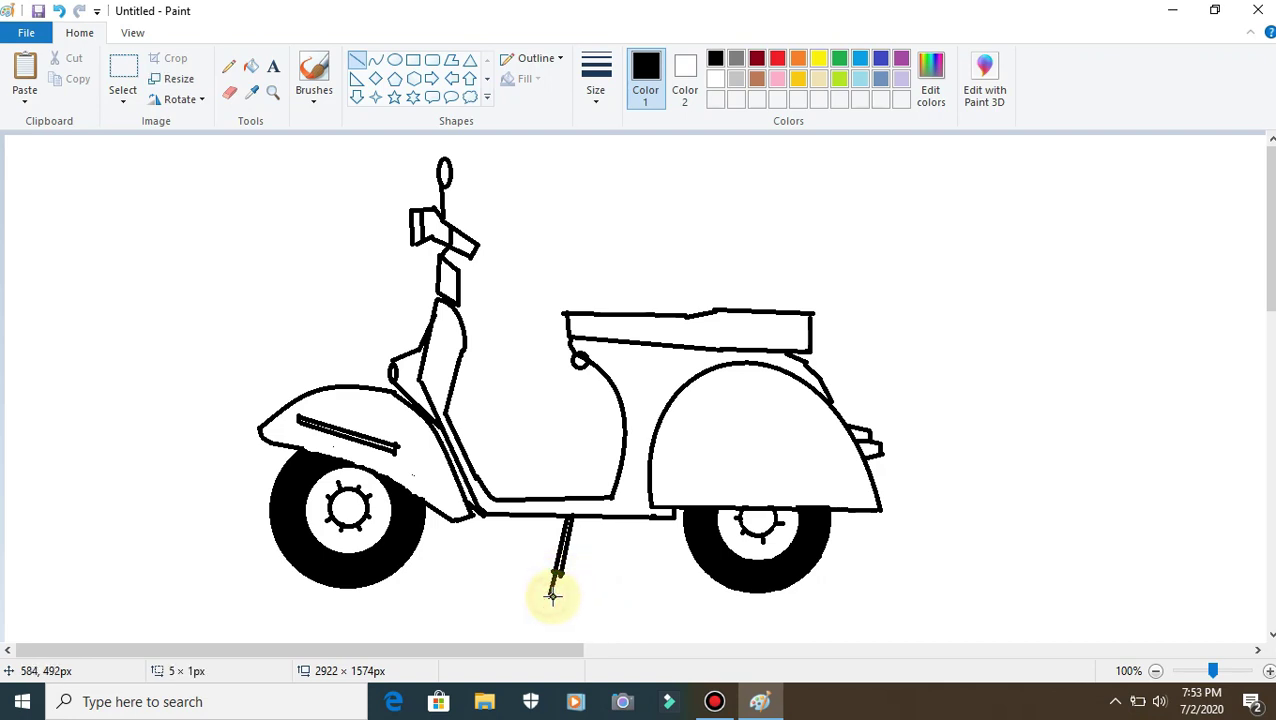
left_click_drag(556, 596, 561, 561)
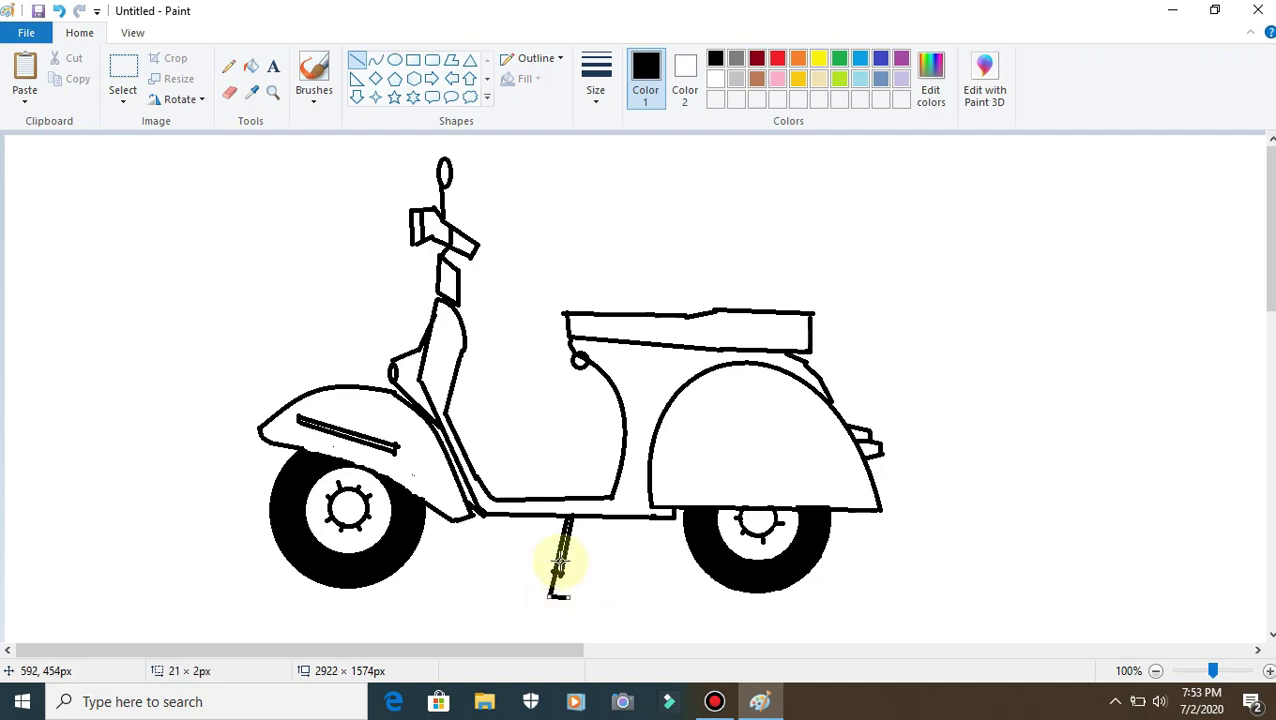
left_click(133, 147)
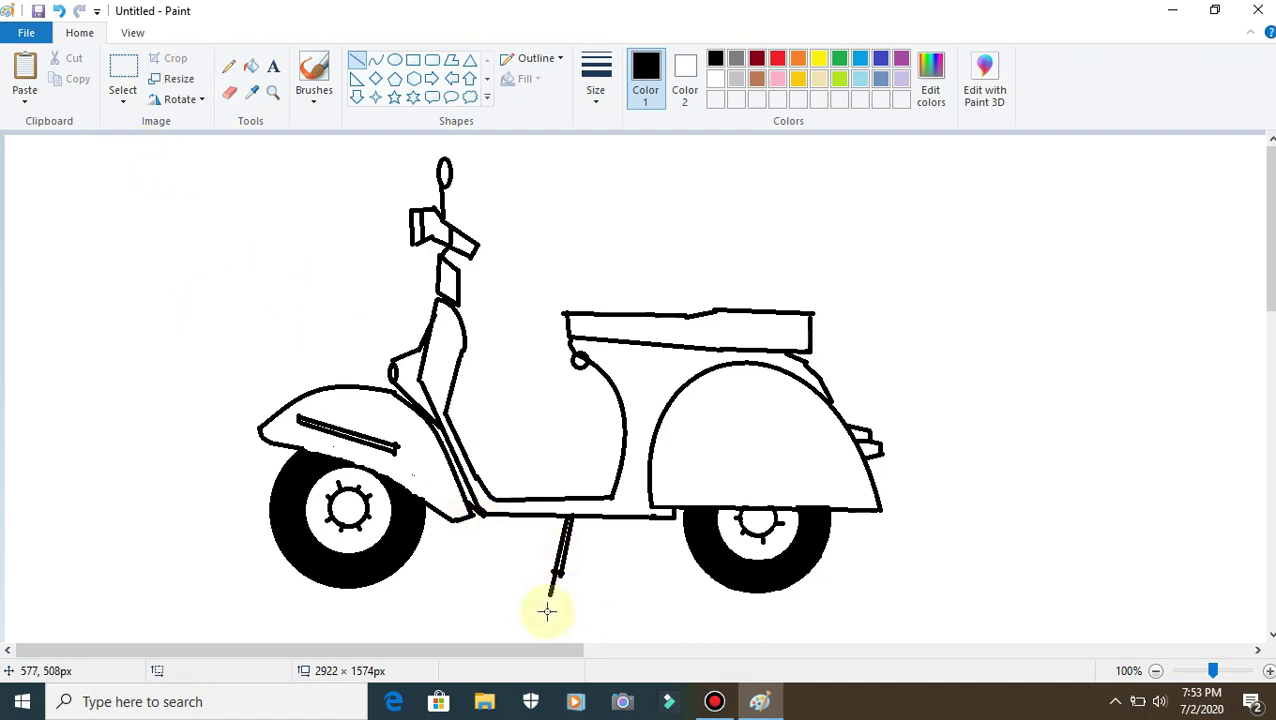
- Complete the kickstand's lower section with a second side line and a short line closing its bottom end
left_click_drag(559, 575, 555, 597)
left_click(584, 598)
left_click_drag(557, 593, 553, 589)
left_click(617, 589)
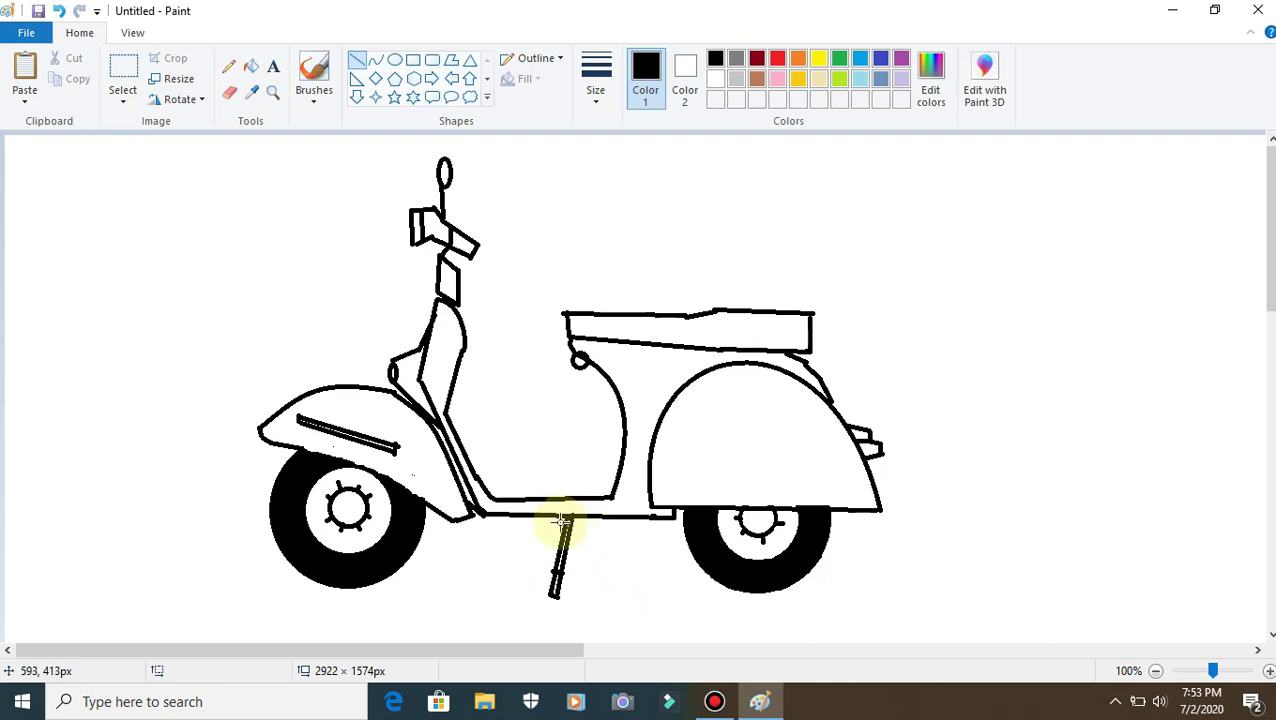
- Draw a shorter second stand beside the kickstand with slanted lines about 11 × 29 px and 10 × 25 px and a closed lower end
left_click_drag(561, 517, 550, 545)
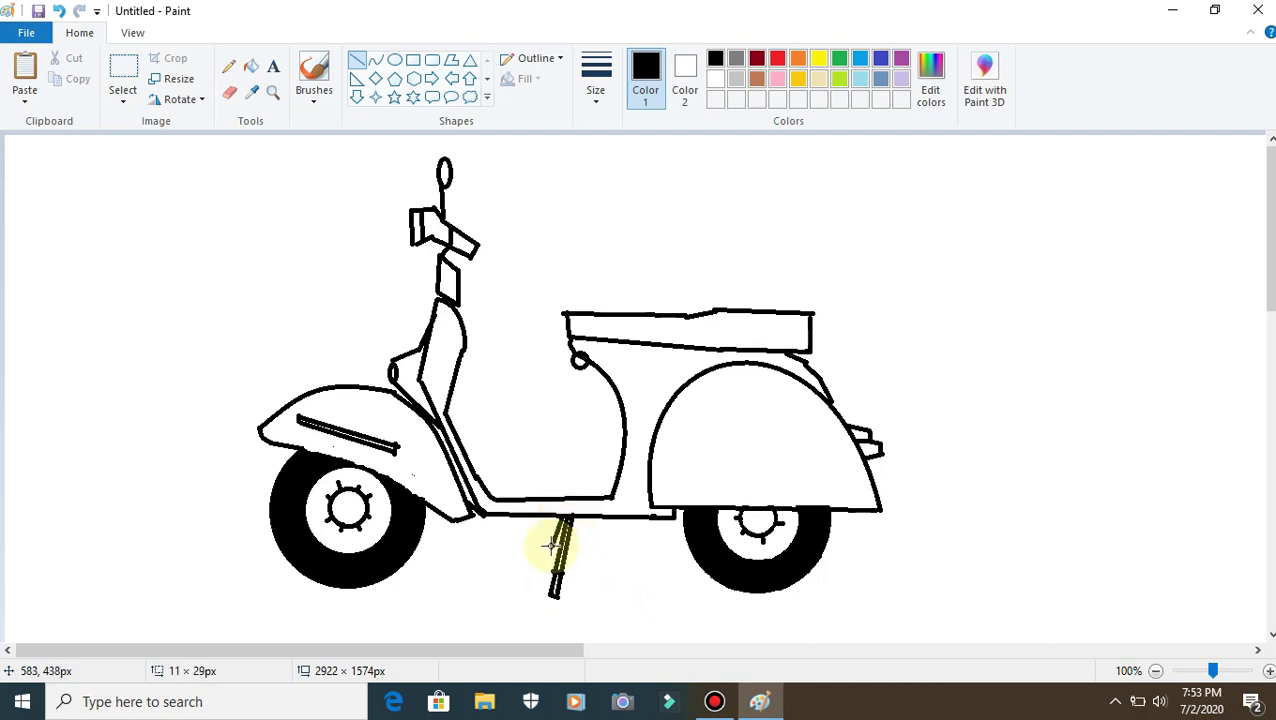
left_click(558, 517)
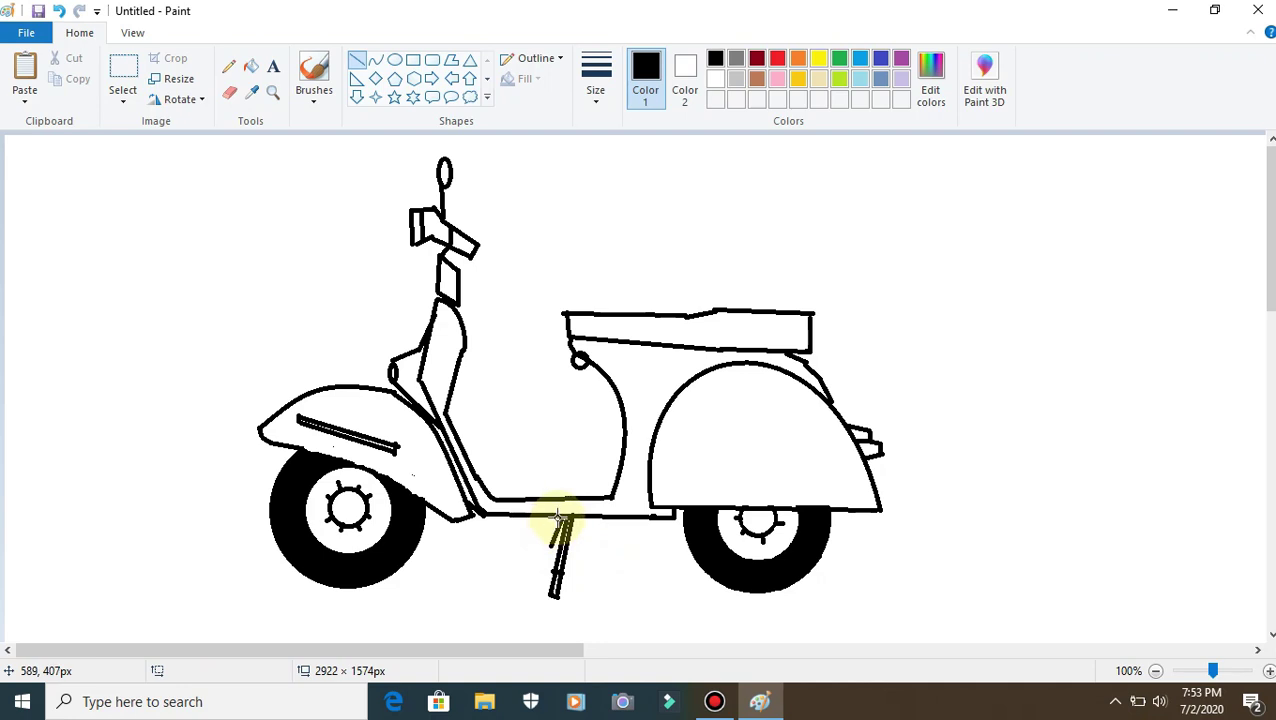
left_click_drag(561, 517, 550, 542)
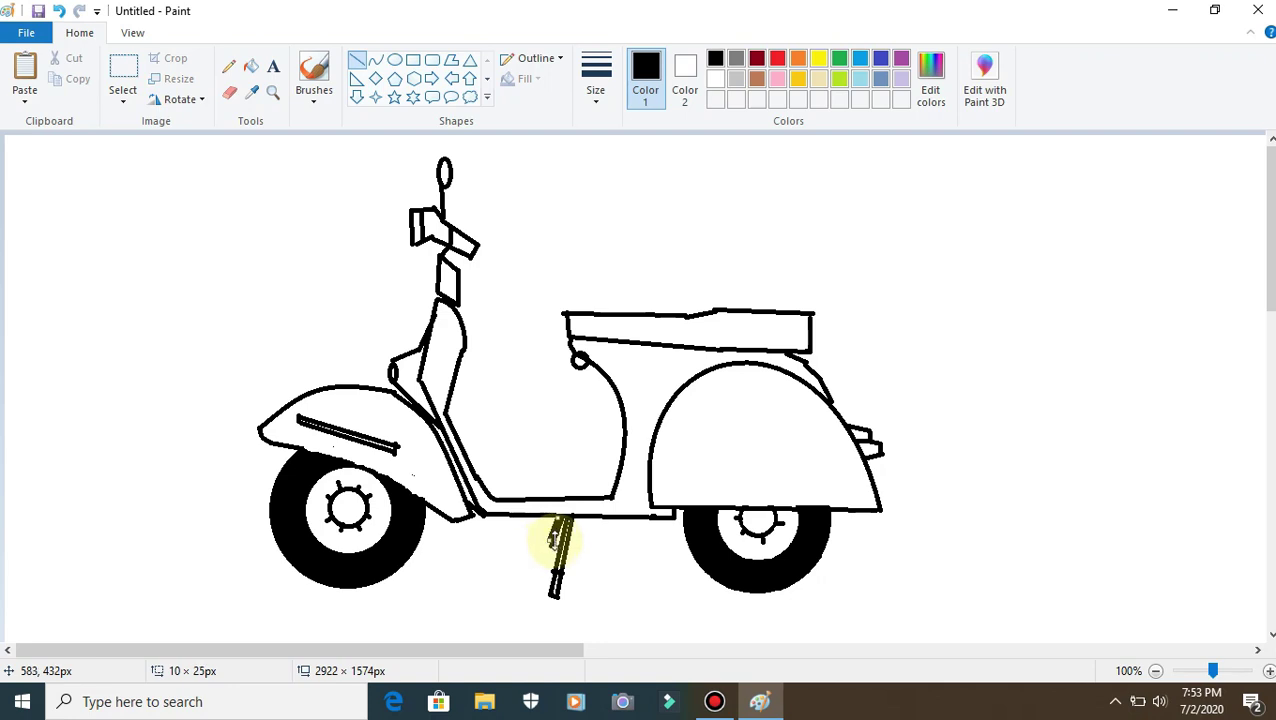
left_click(591, 558)
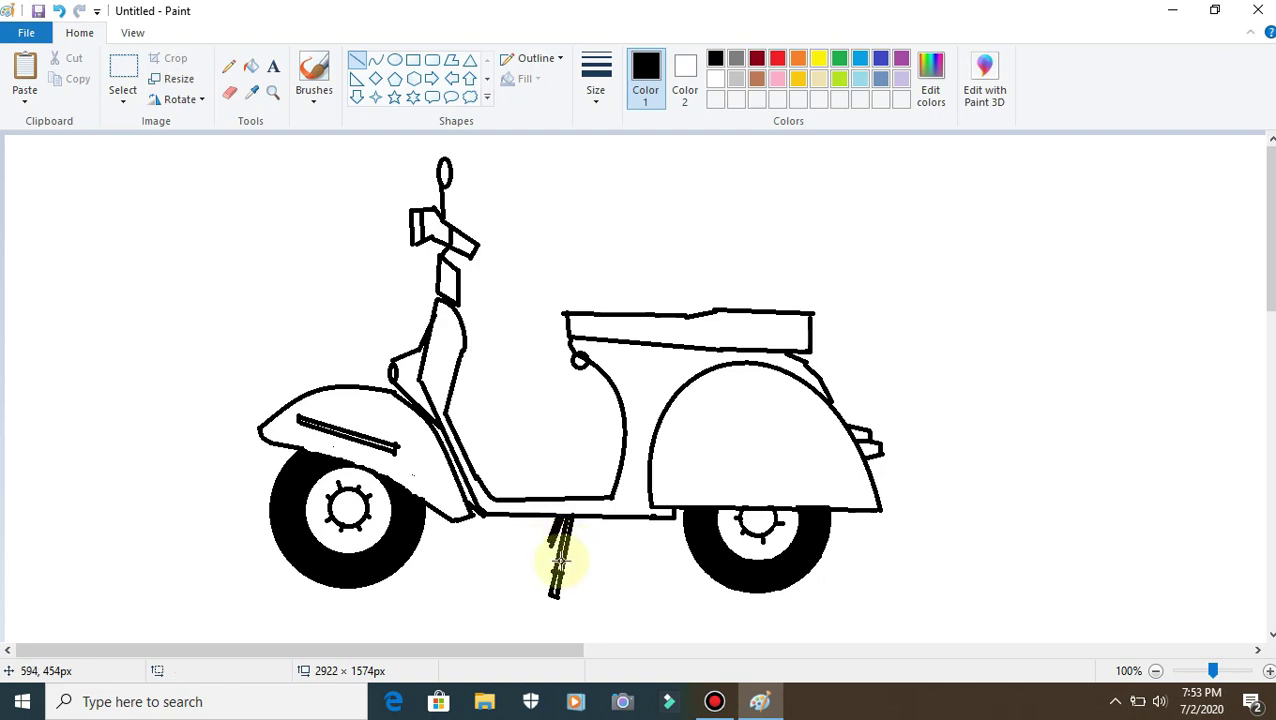
left_click_drag(543, 541, 550, 541)
left_click(607, 555)
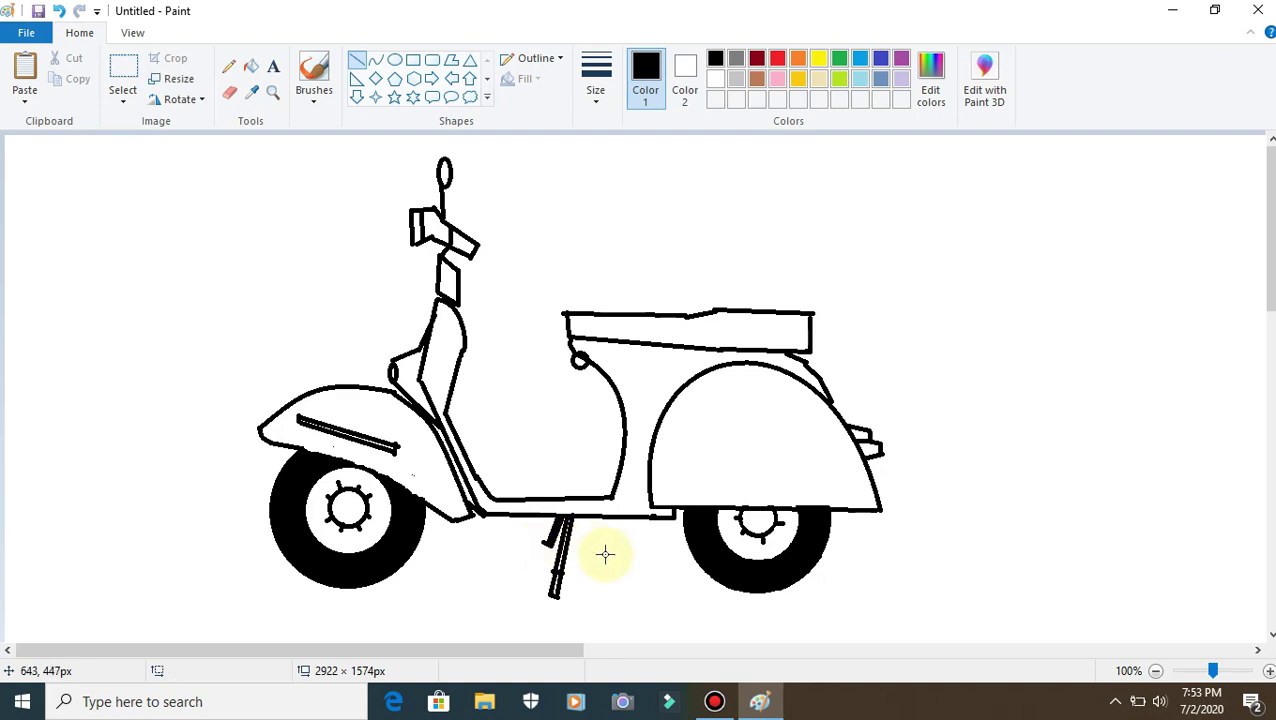
left_click_drag(546, 540, 548, 541)
left_click(626, 547)
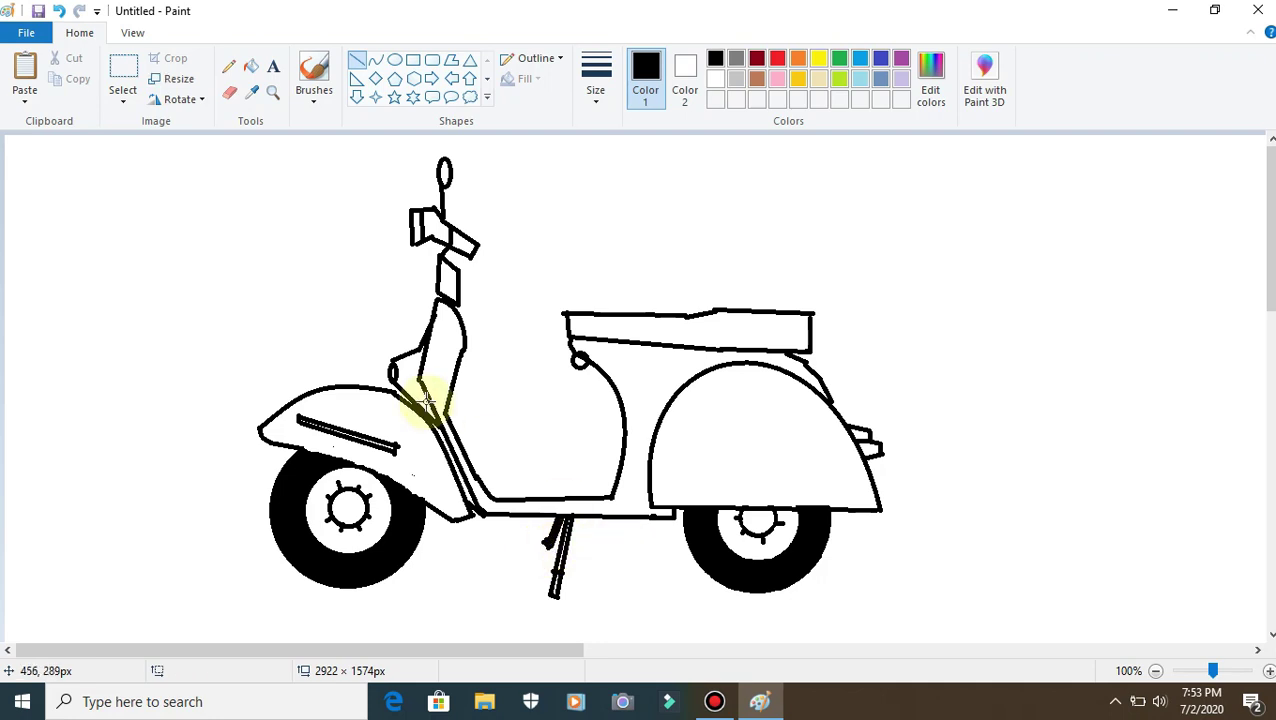
left_click(130, 74)
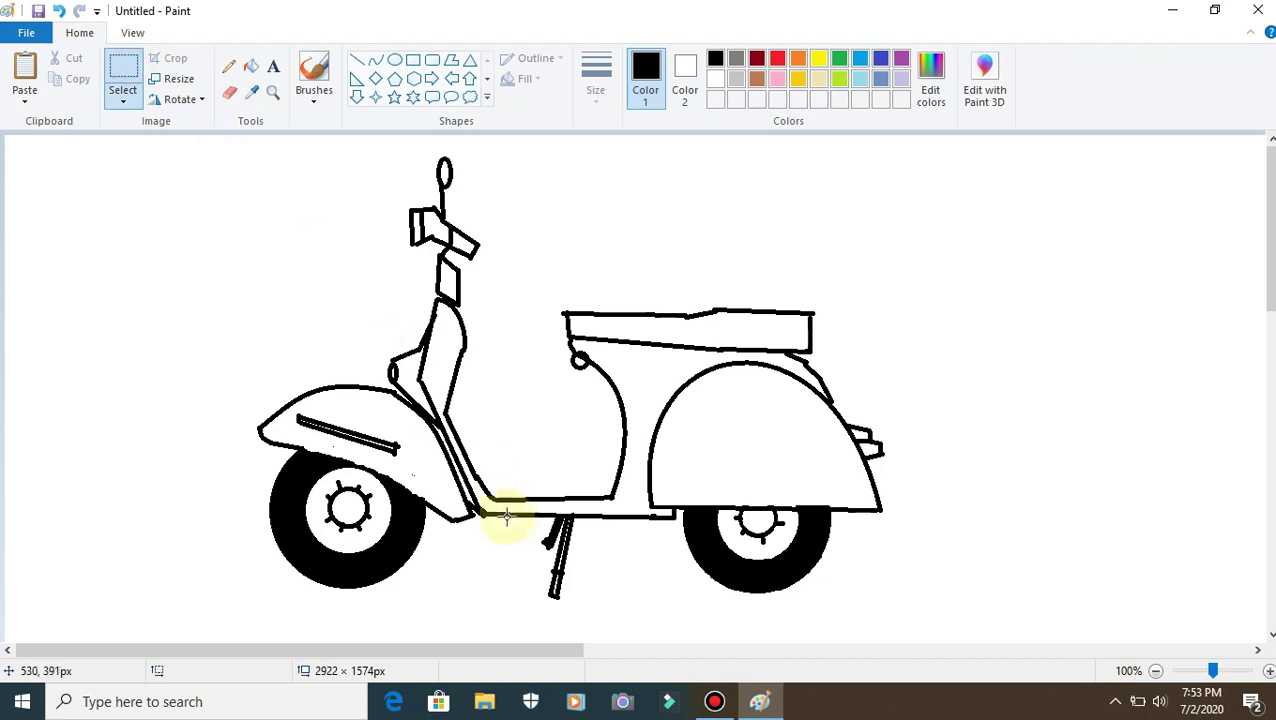
left_click_drag(527, 521, 679, 537)
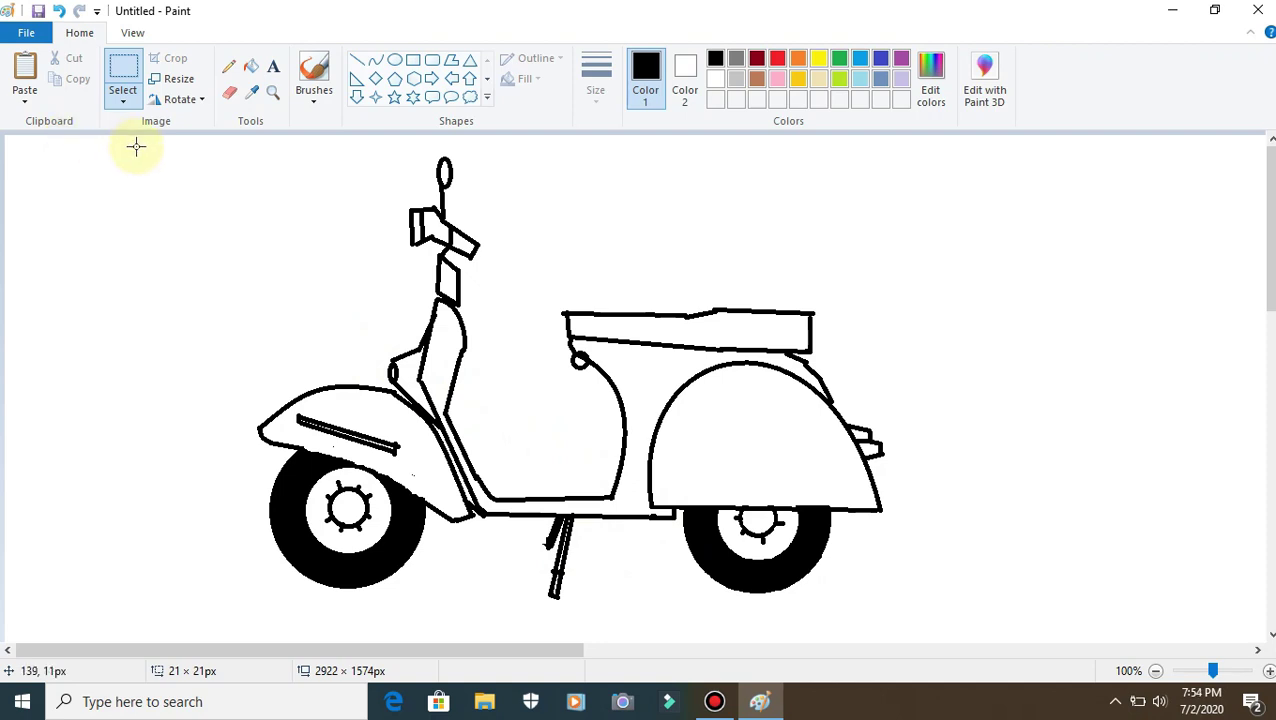
- Draw a short straight line joining the underside of the handlebar to the steering neck below it
left_click(357, 60)
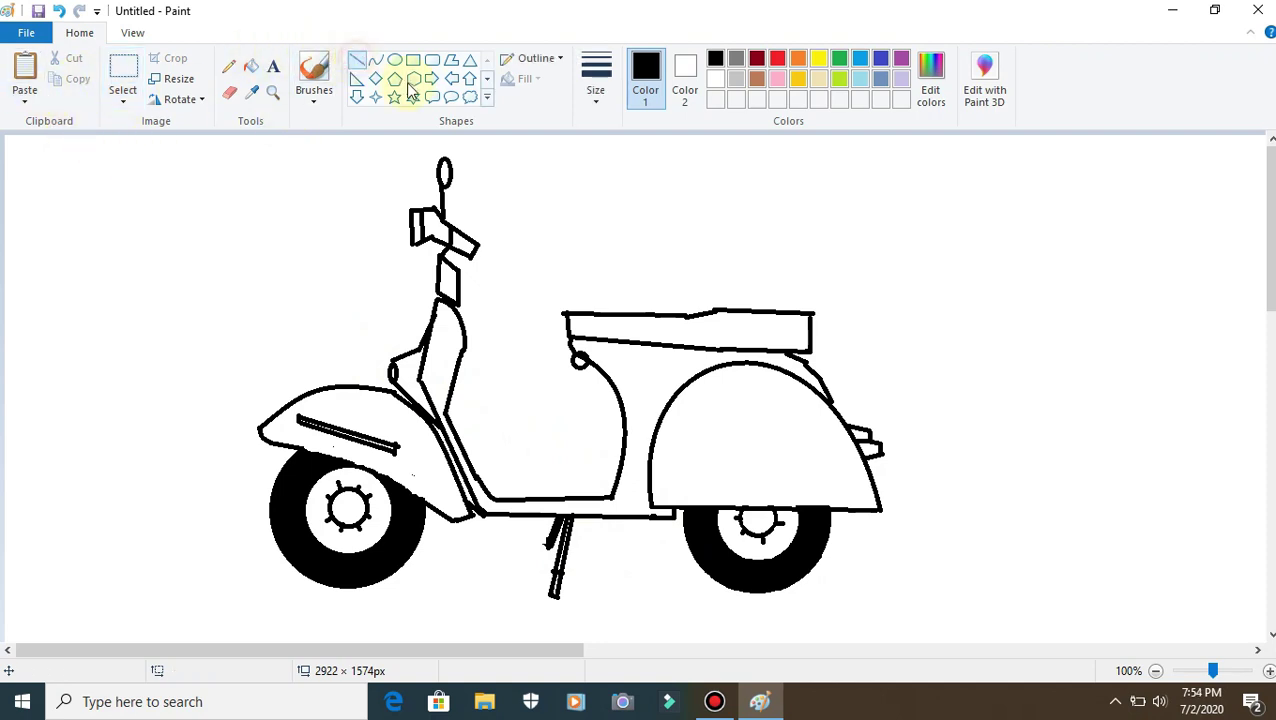
left_click_drag(455, 250, 459, 270)
left_click(528, 264)
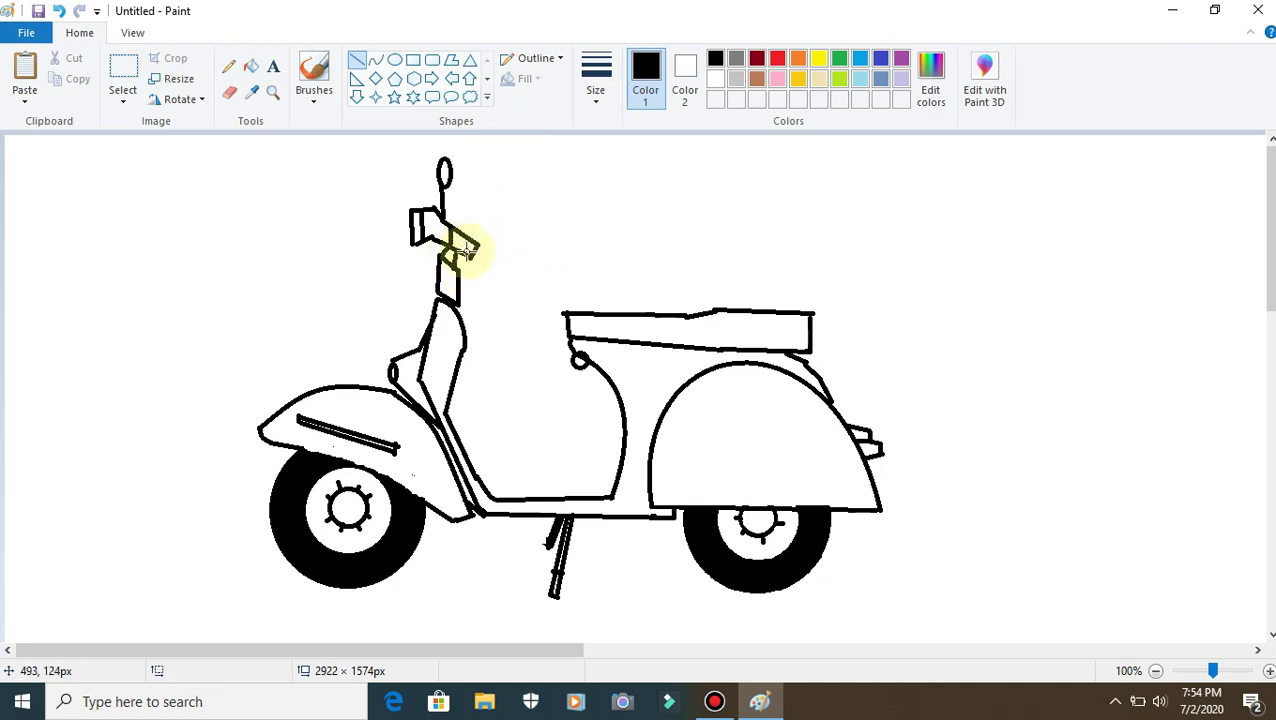
left_click_drag(455, 250, 456, 266)
left_click(522, 273)
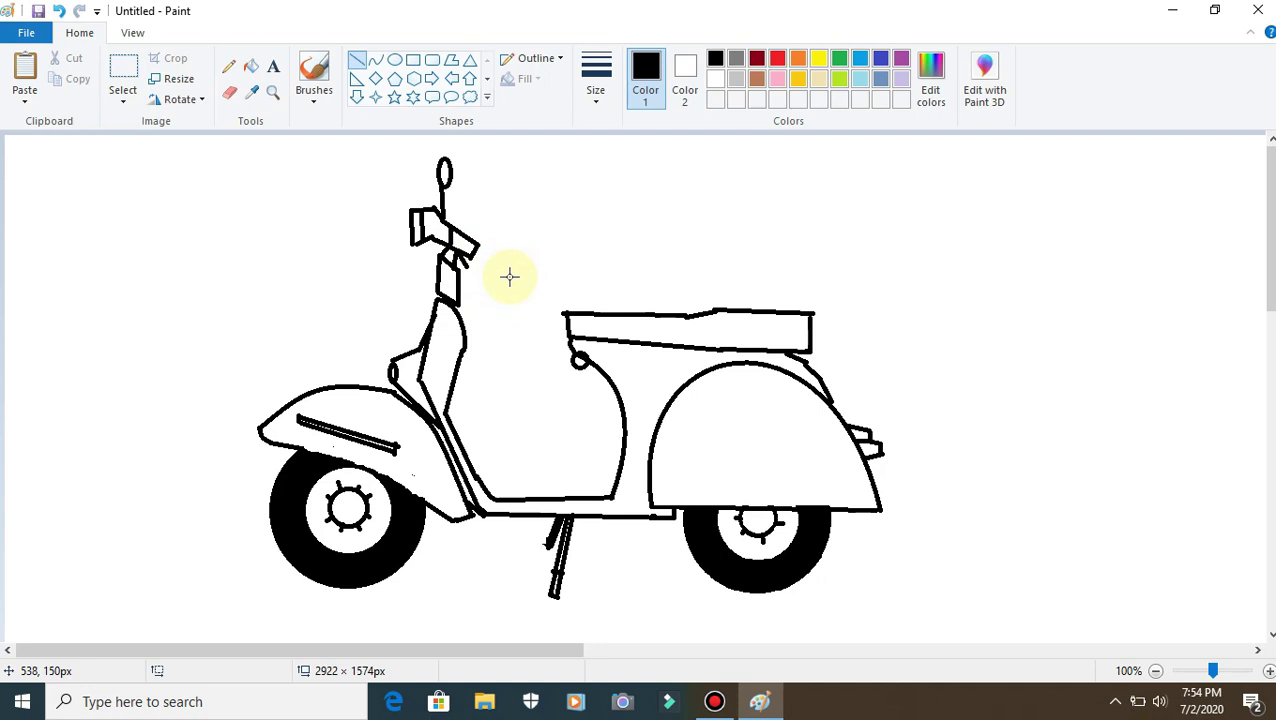
left_click(60, 12)
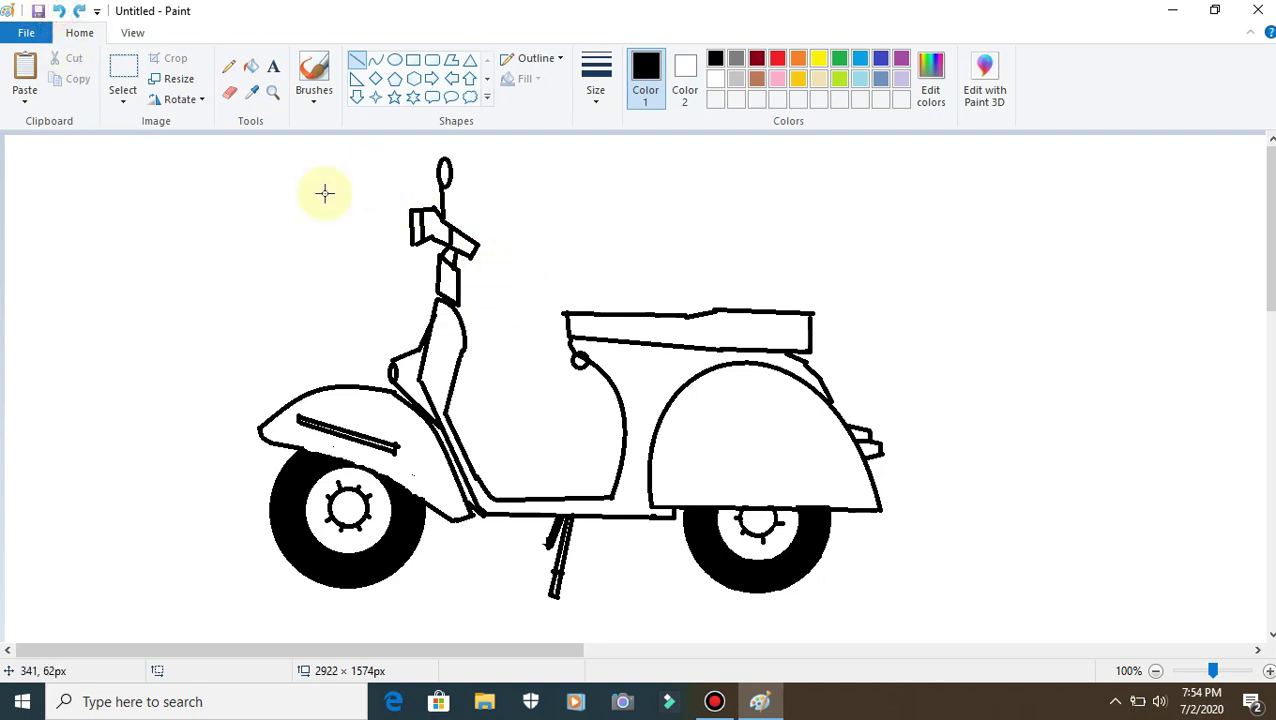
- Draw a short slanted lever line about 13 × 9 px beneath the handlebar grip
left_click_drag(455, 257, 466, 265)
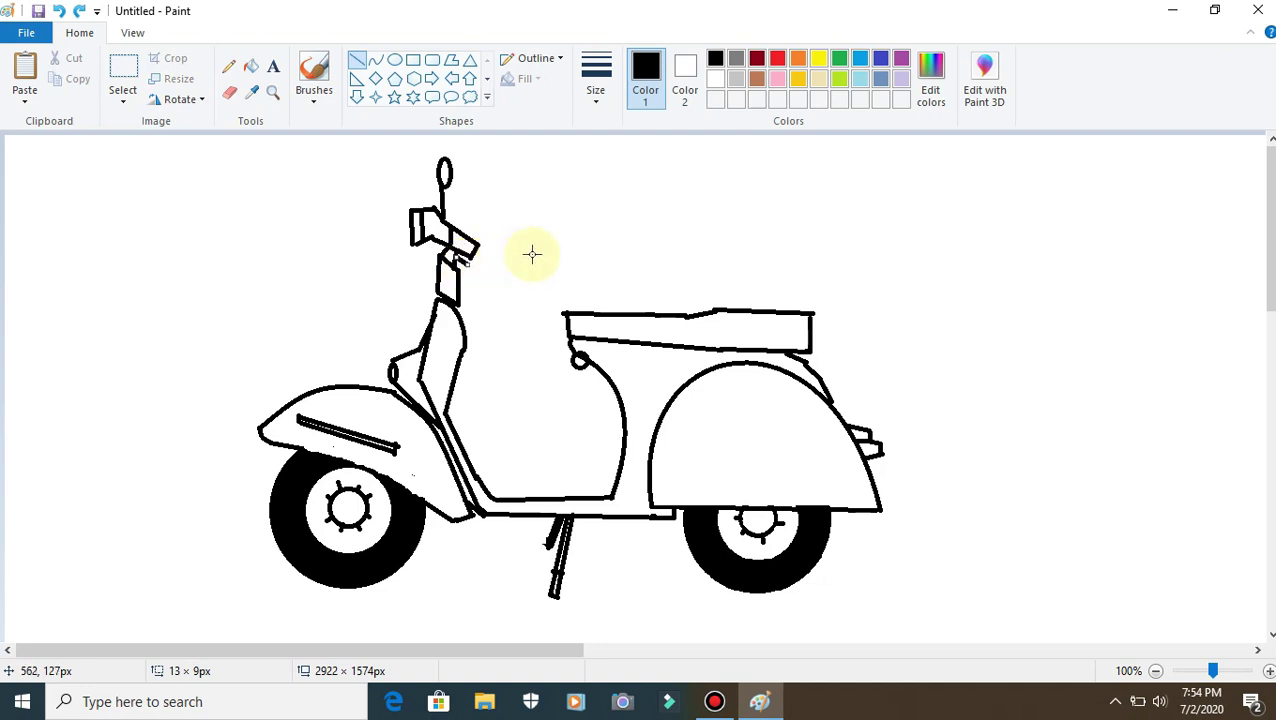
left_click(531, 254)
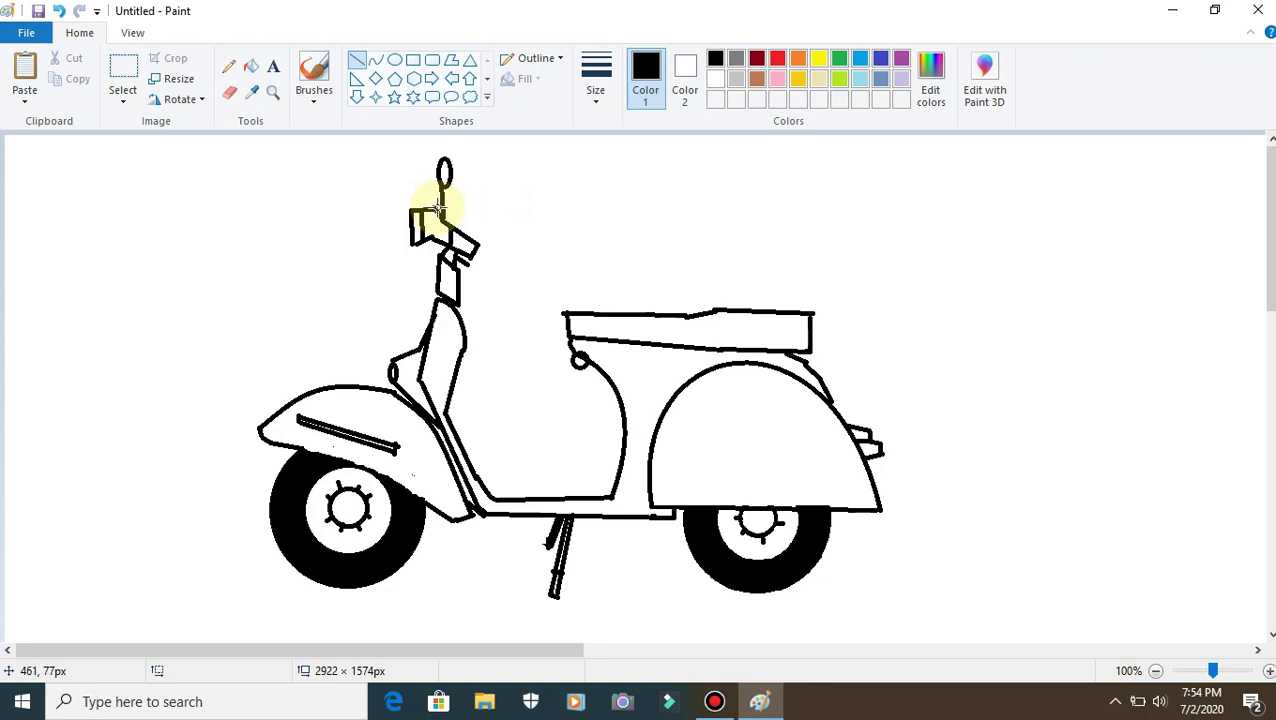
- Draw a second mirror beside the first with a stem about 3 × 32 px and an upright ellipse about 8 × 31 px
left_click_drag(437, 207, 436, 175)
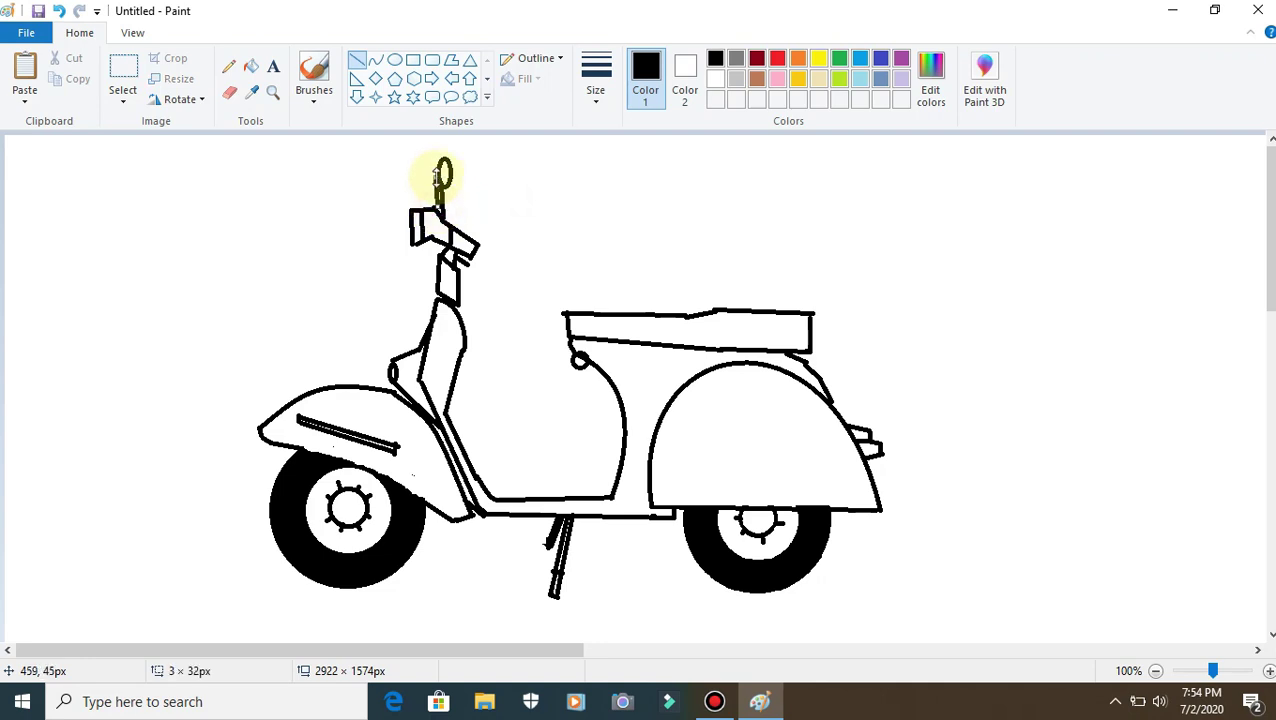
left_click(395, 60)
left_click_drag(431, 151, 438, 177)
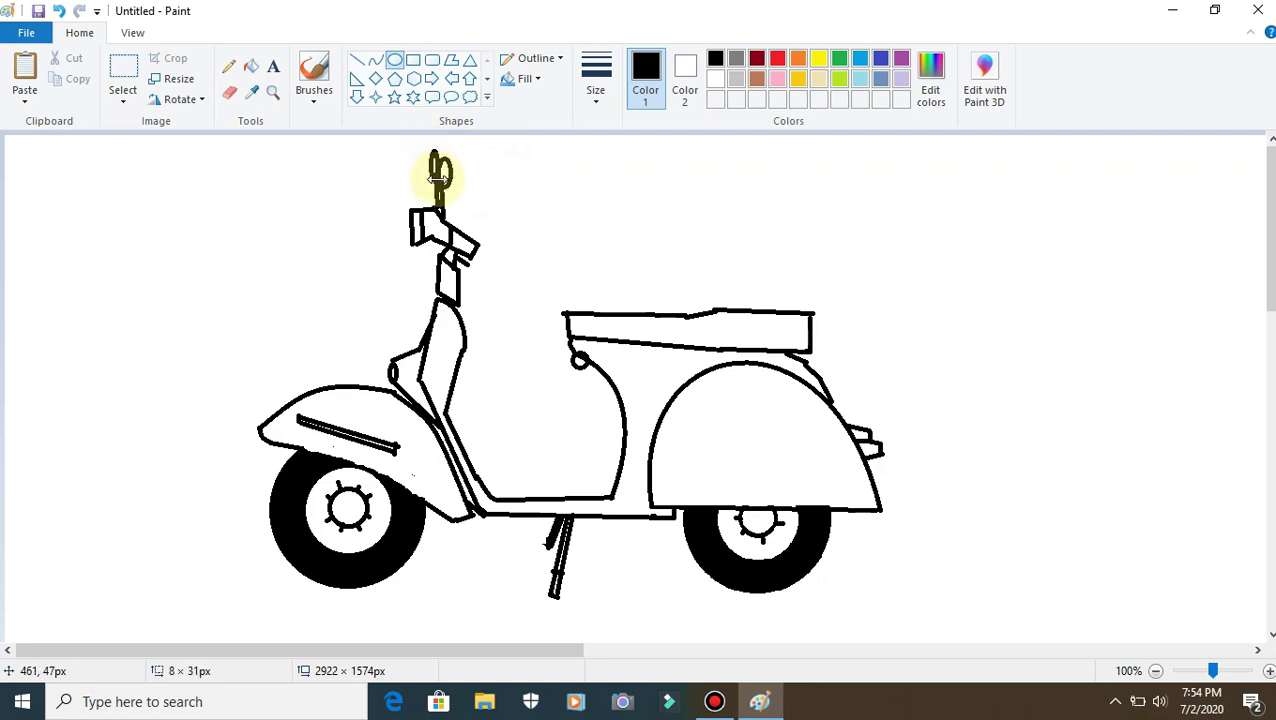
- Finish the second mirror's ellipse and choose the Curve tool
left_click(543, 195)
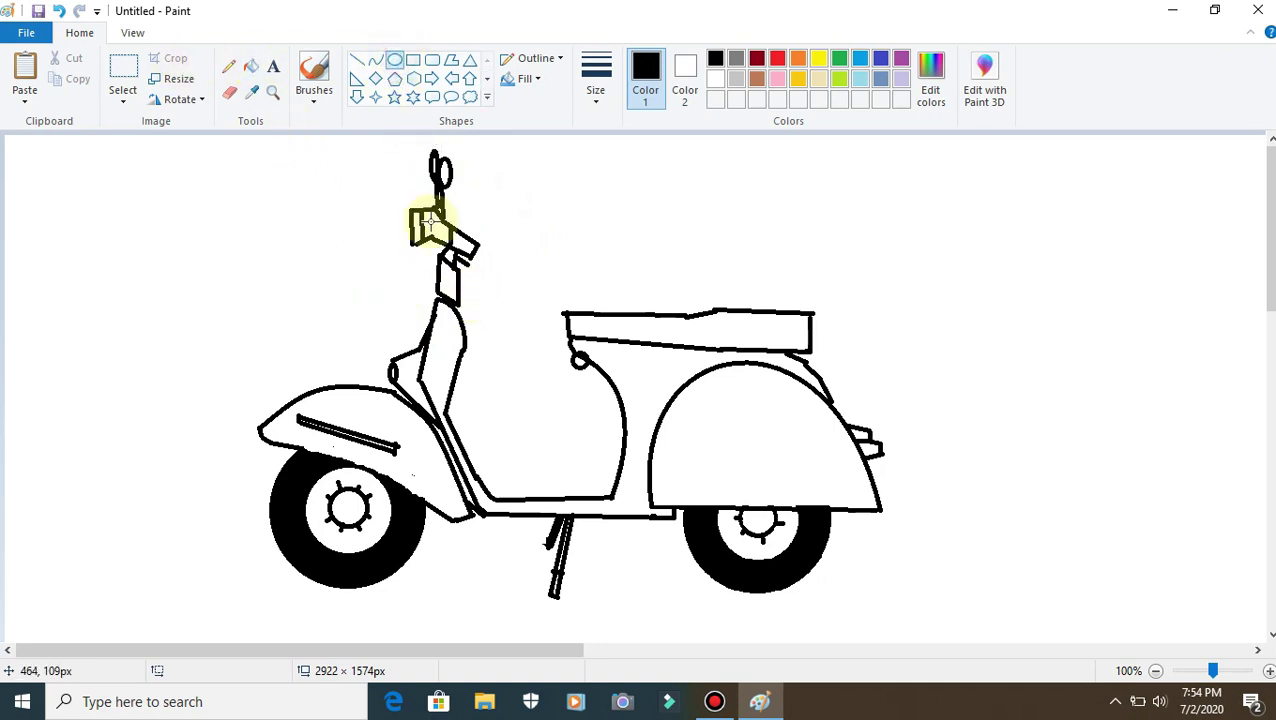
left_click(375, 60)
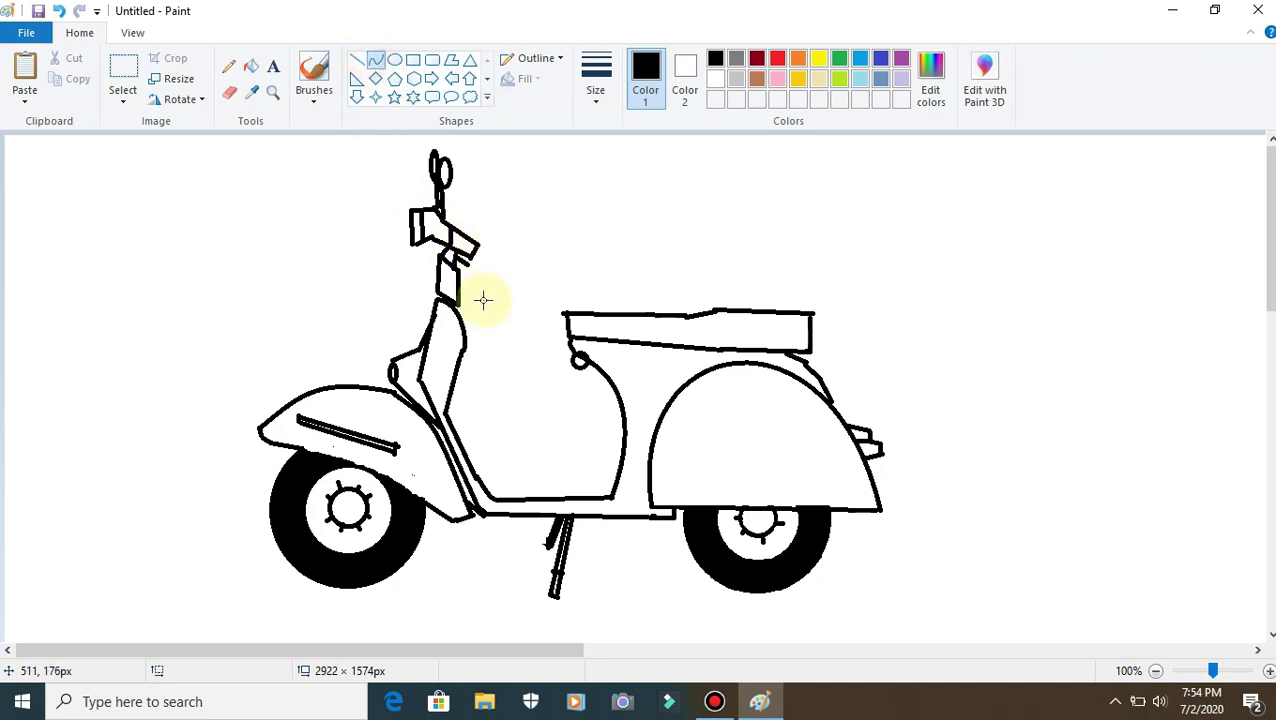
left_click_drag(455, 298, 469, 323)
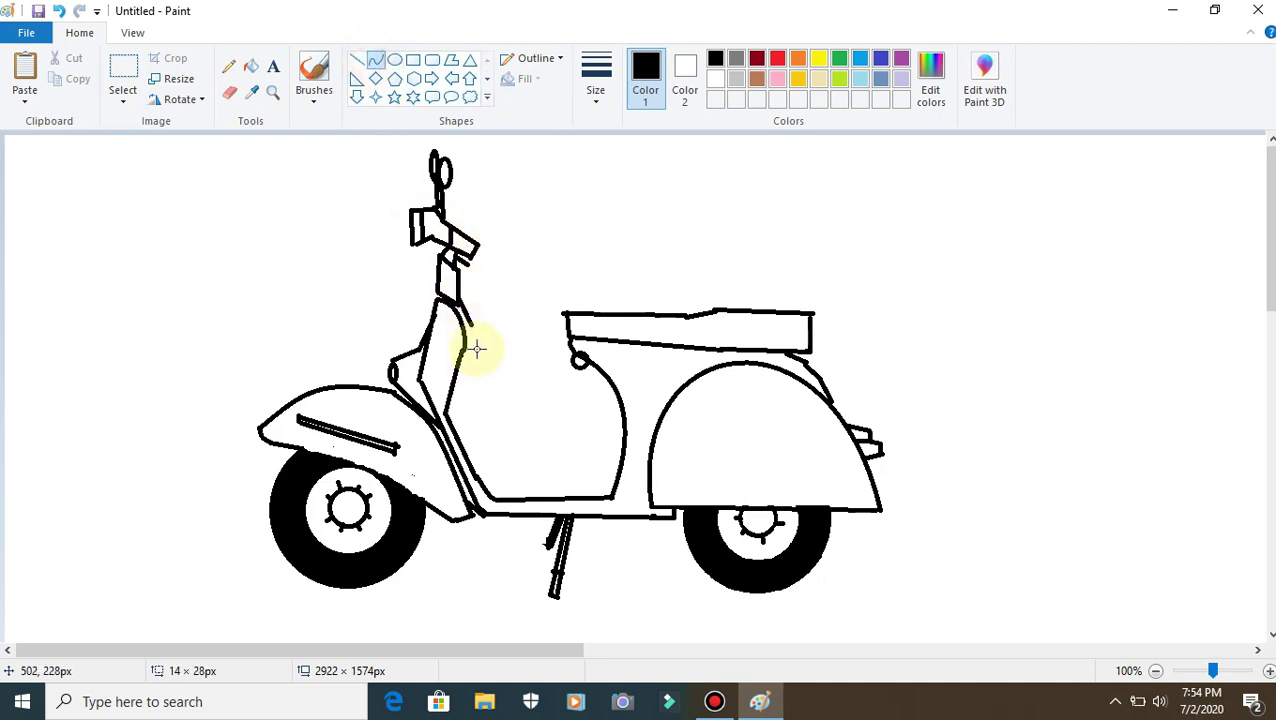
left_click(60, 12)
mouse_move(456, 299)
left_mouse_down()
mouse_move(484, 347)
mouse_move(465, 345)
mouse_move(456, 392)
mouse_move(477, 300)
left_mouse_up()
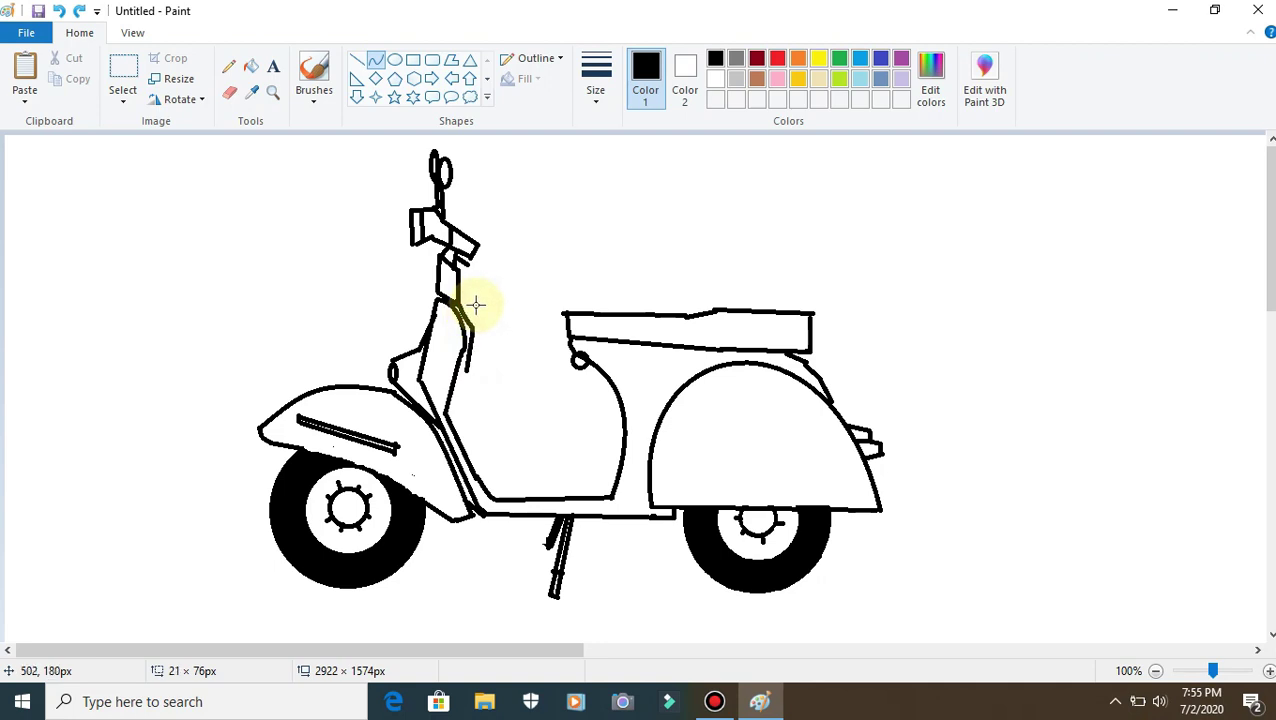
left_click(58, 11)
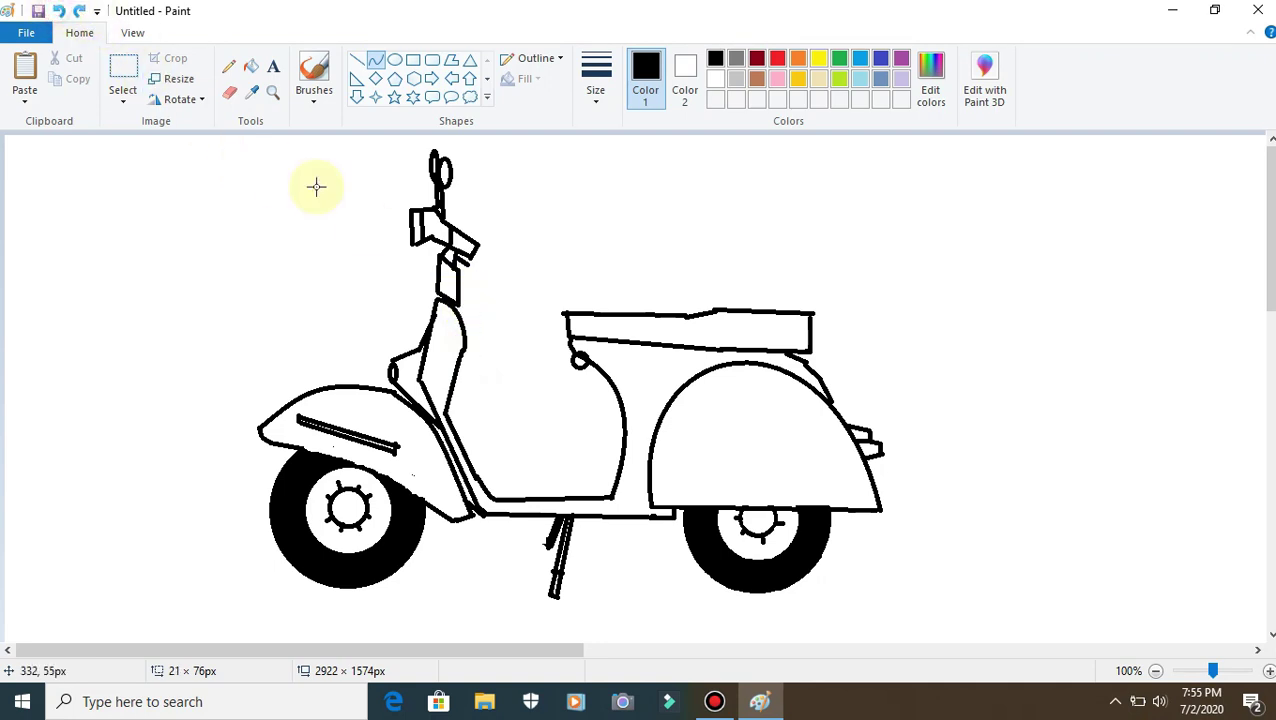
- Outline the leg shield's rear edge with a curve about 22 × 73 px continued downward by a straight line about 7 × 75 px
left_click_drag(454, 302, 478, 347)
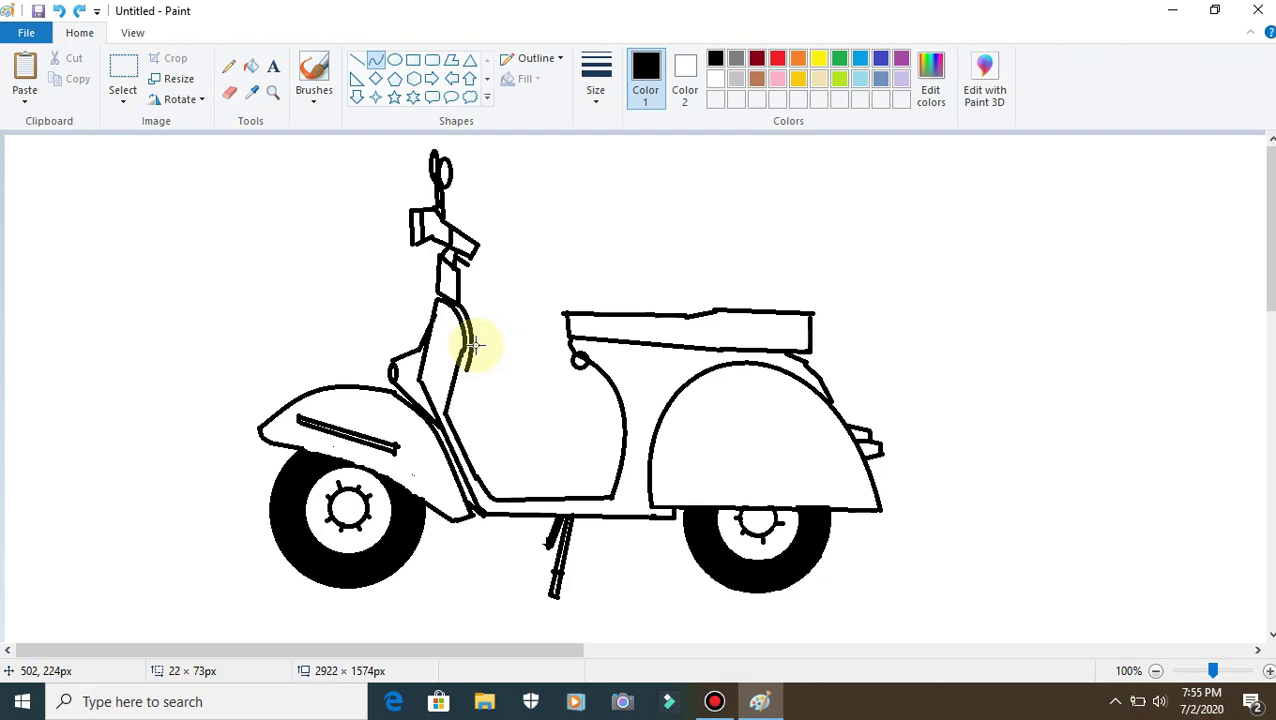
left_click_drag(474, 346, 501, 373)
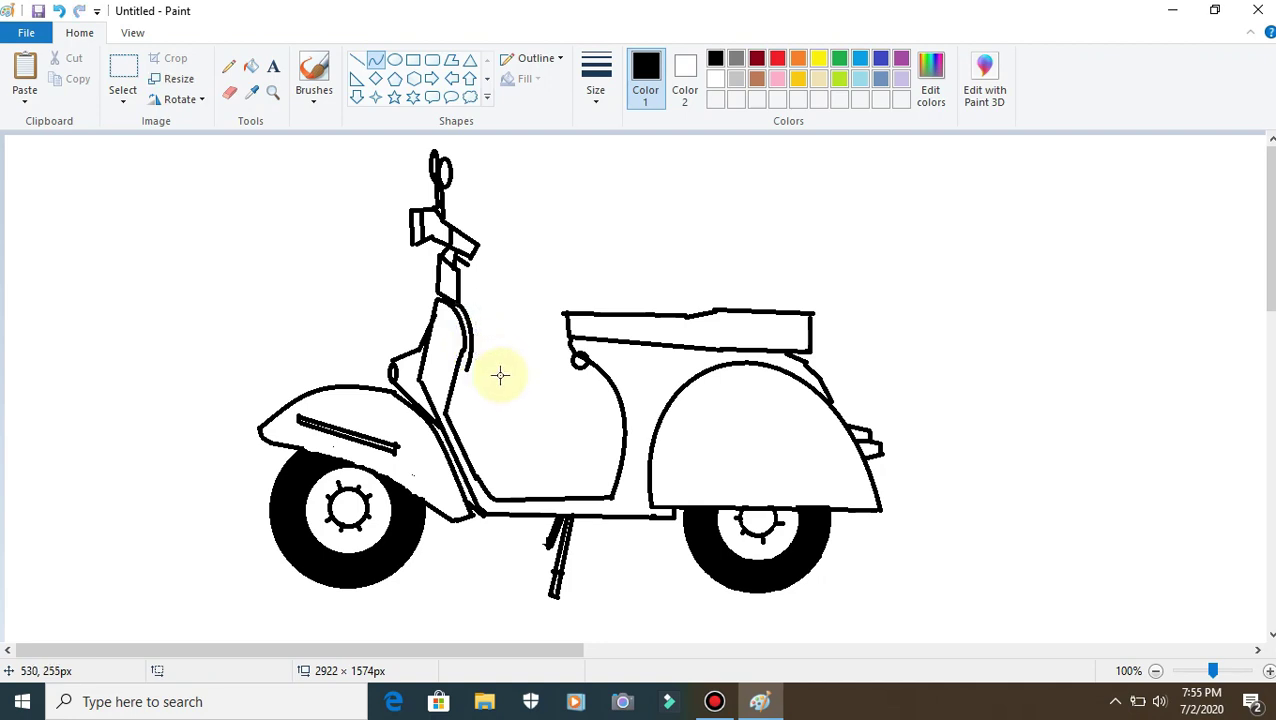
left_click(360, 60)
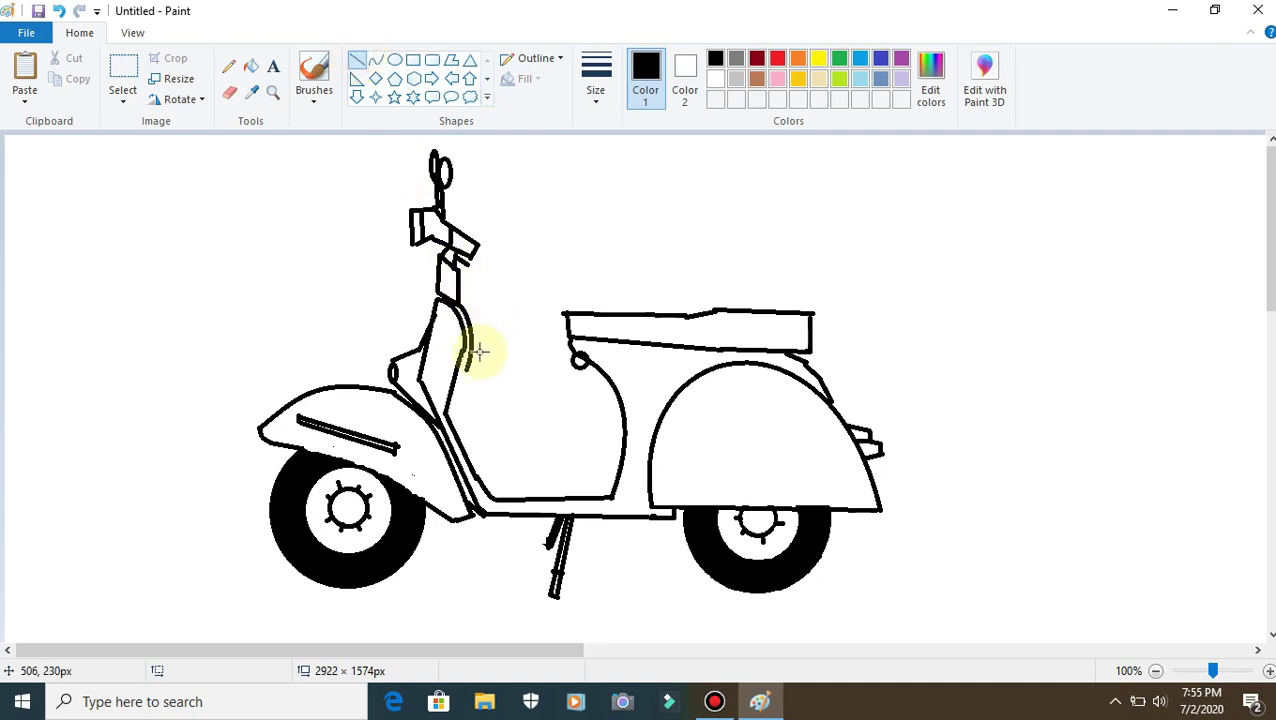
left_click_drag(467, 366, 460, 436)
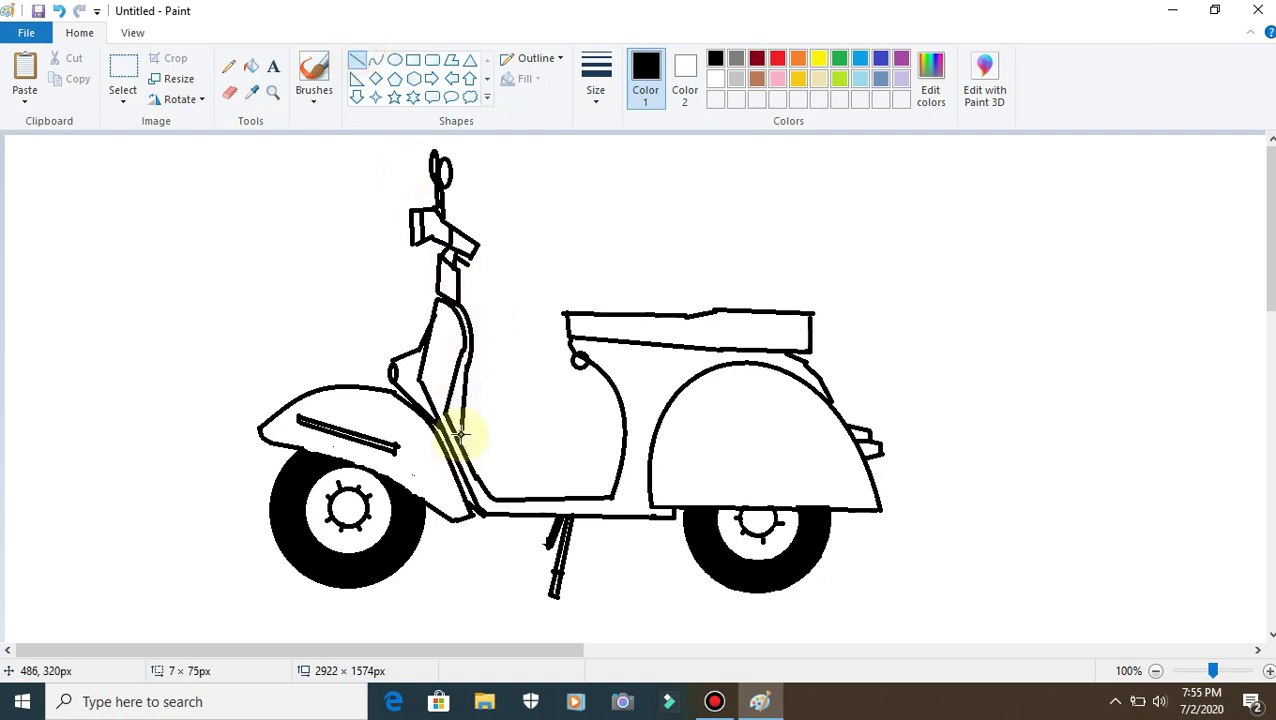
left_click(462, 432)
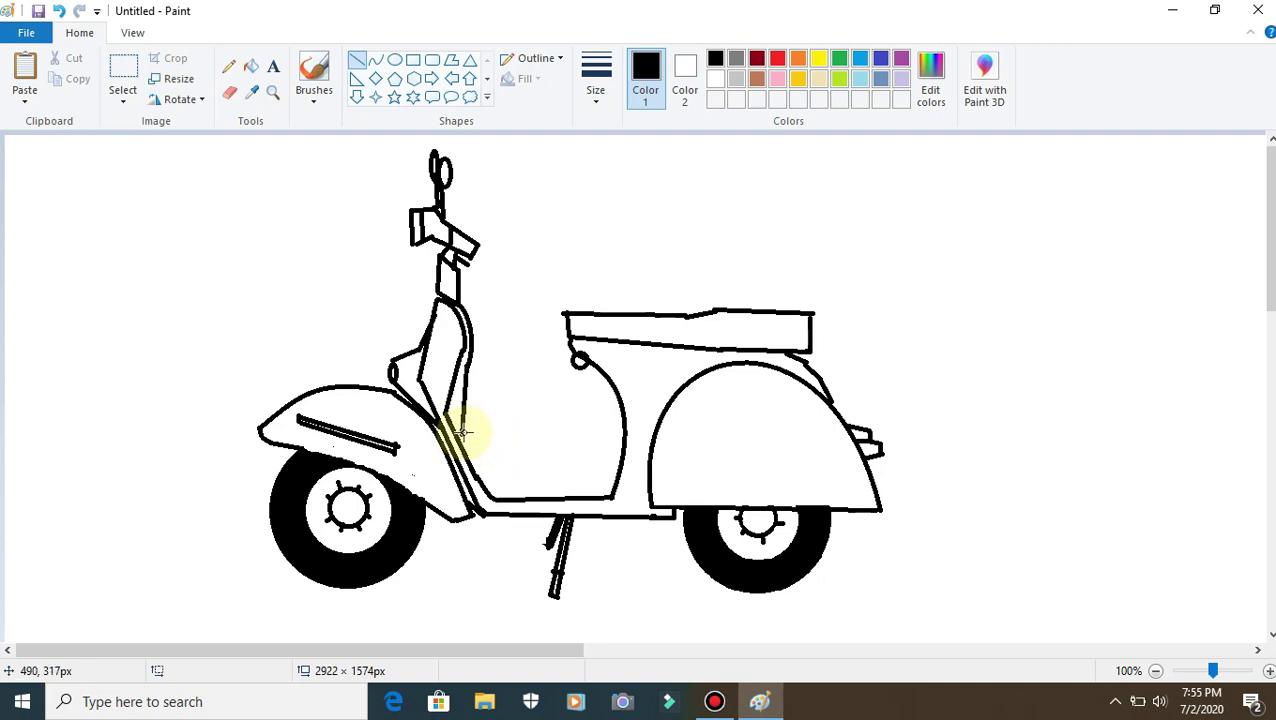
- Extend the inner outline with a slanted line about 30 × 54 px and a horizontal line about 111 px long above the floorboard
left_click_drag(460, 432, 505, 484)
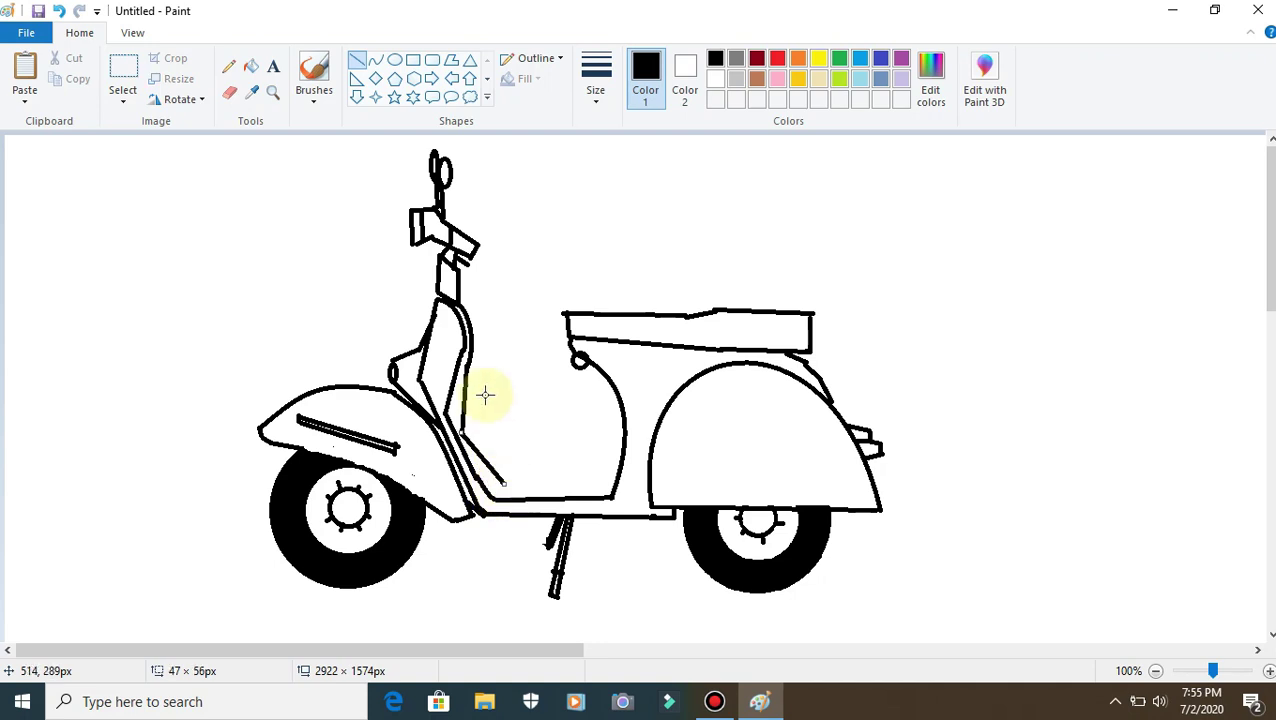
left_click(59, 11)
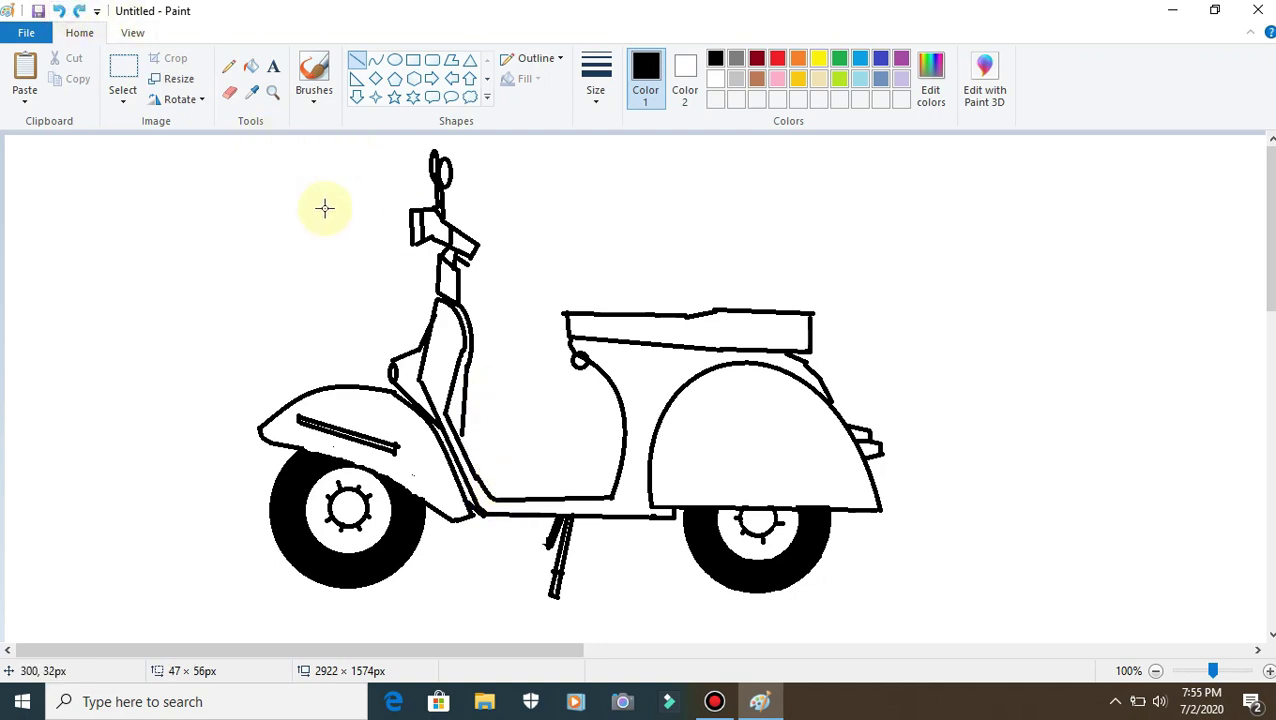
left_click_drag(457, 434, 486, 483)
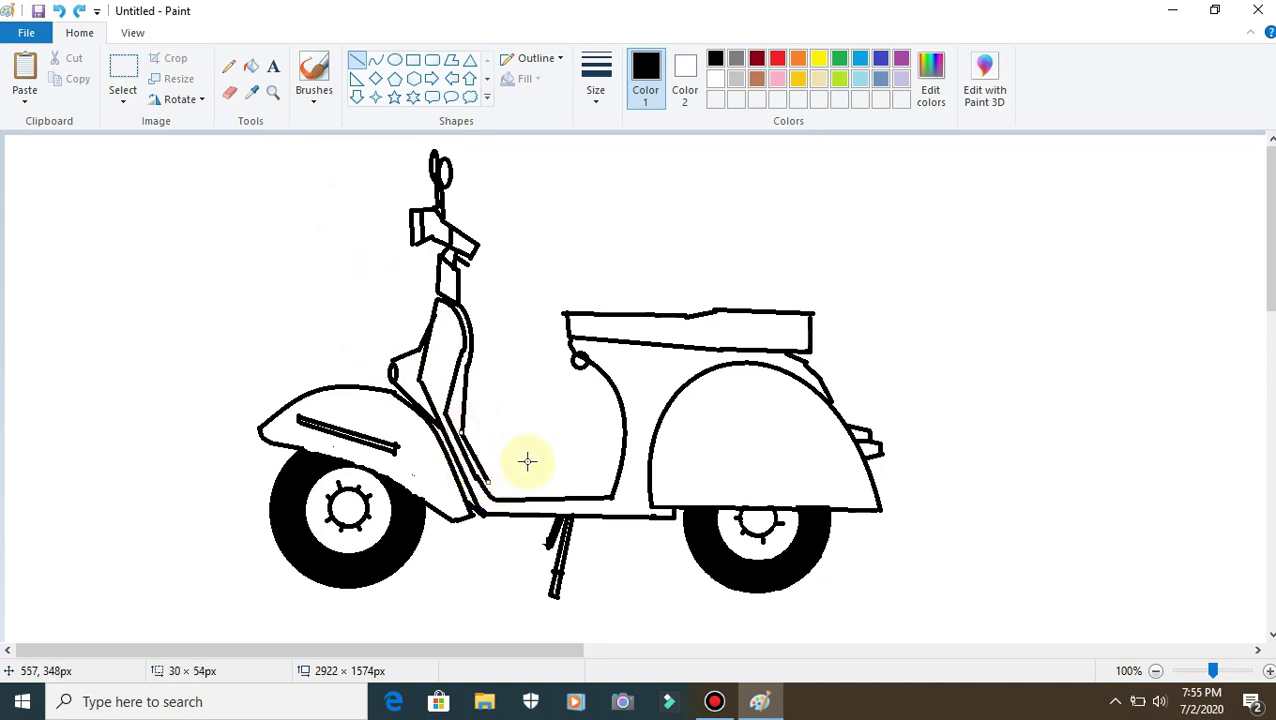
left_click(491, 481)
left_click_drag(489, 482, 593, 482)
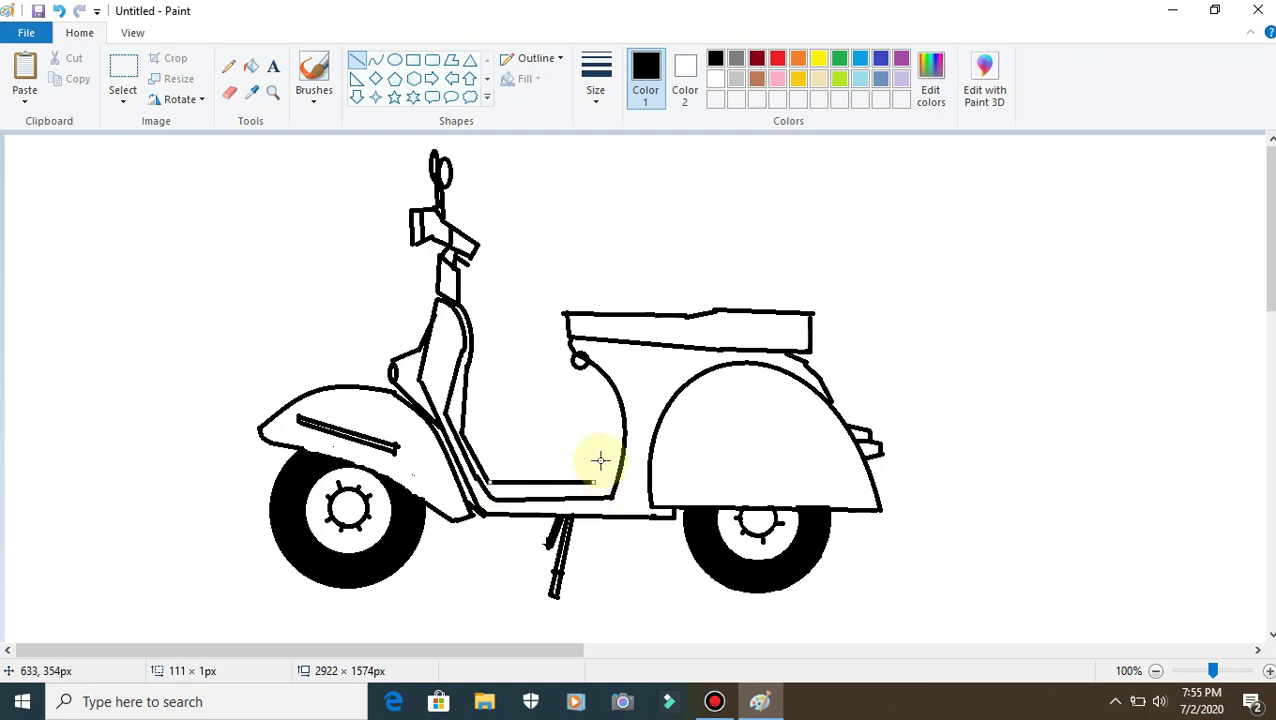
left_click(597, 476)
- Draw short lines from the rear end of the new floor line down to the floorboard
left_click_drag(597, 481, 600, 487)
left_click(607, 433)
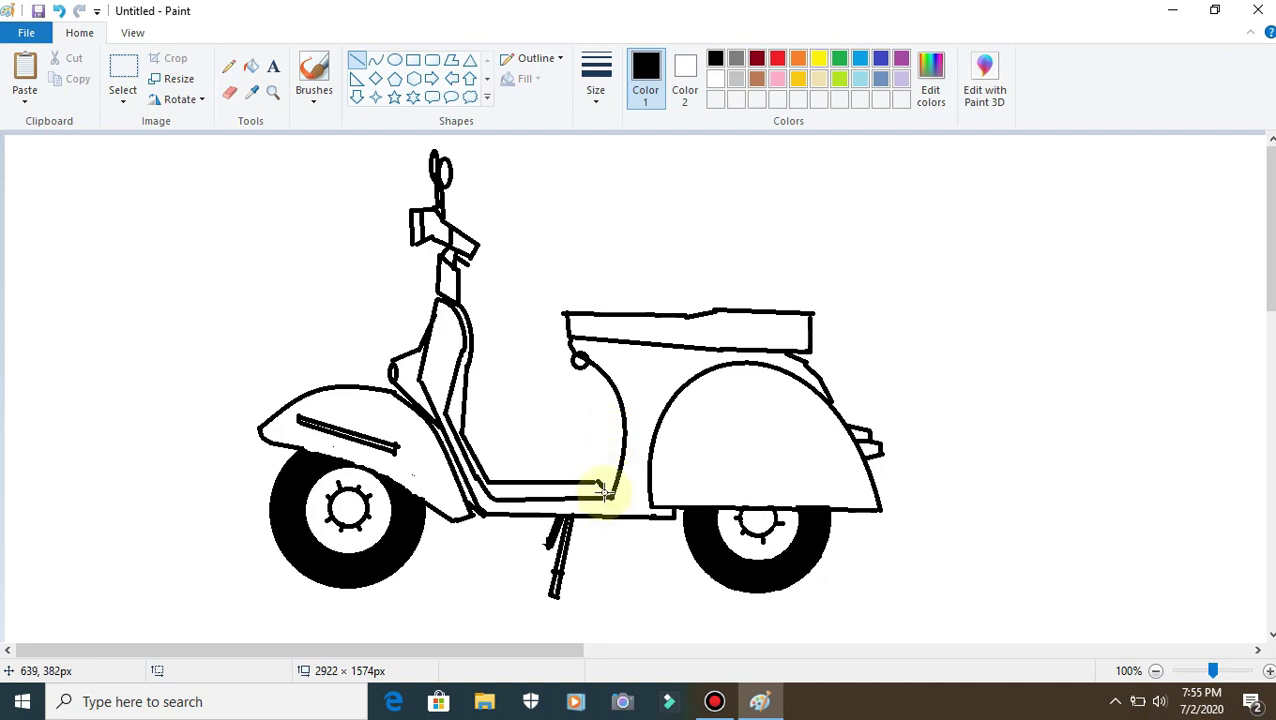
left_click_drag(603, 485, 605, 496)
left_click(598, 444)
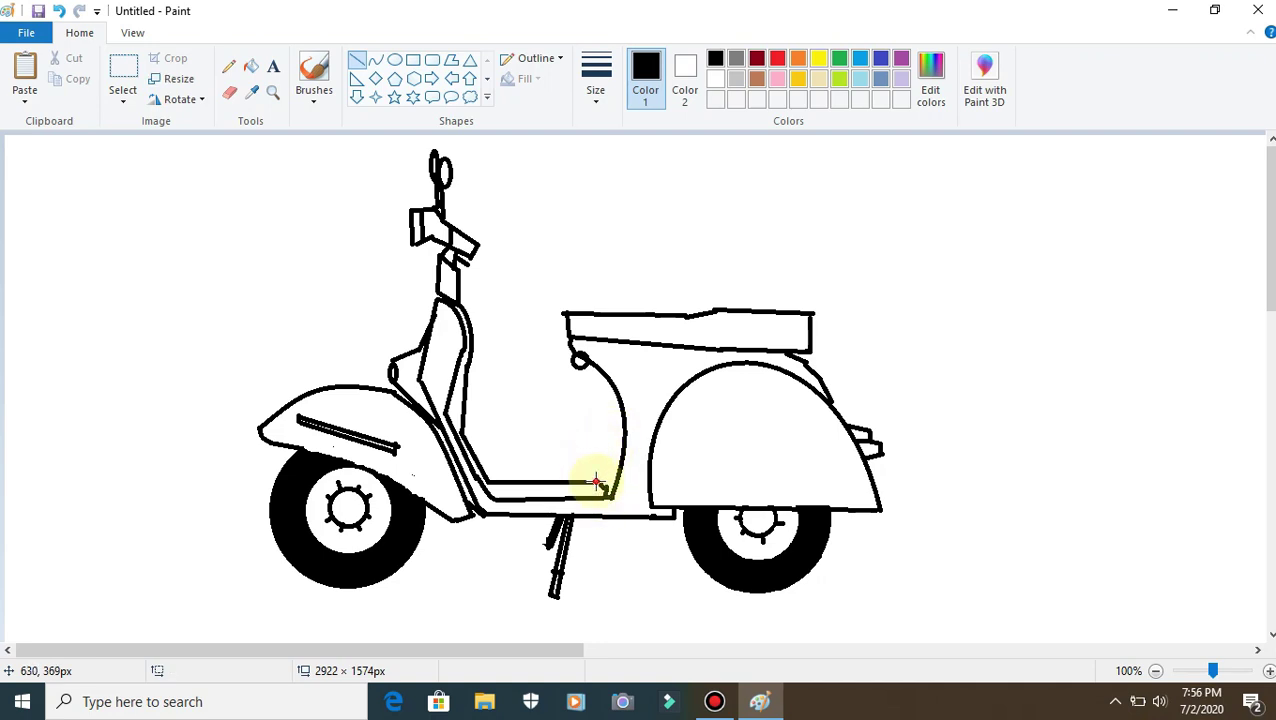
left_click(587, 445)
- Join the rear end of the floor line to the body's front curve with slanted lines, the upper one about 12 × 16 px
left_click_drag(600, 484, 612, 468)
left_click(617, 453)
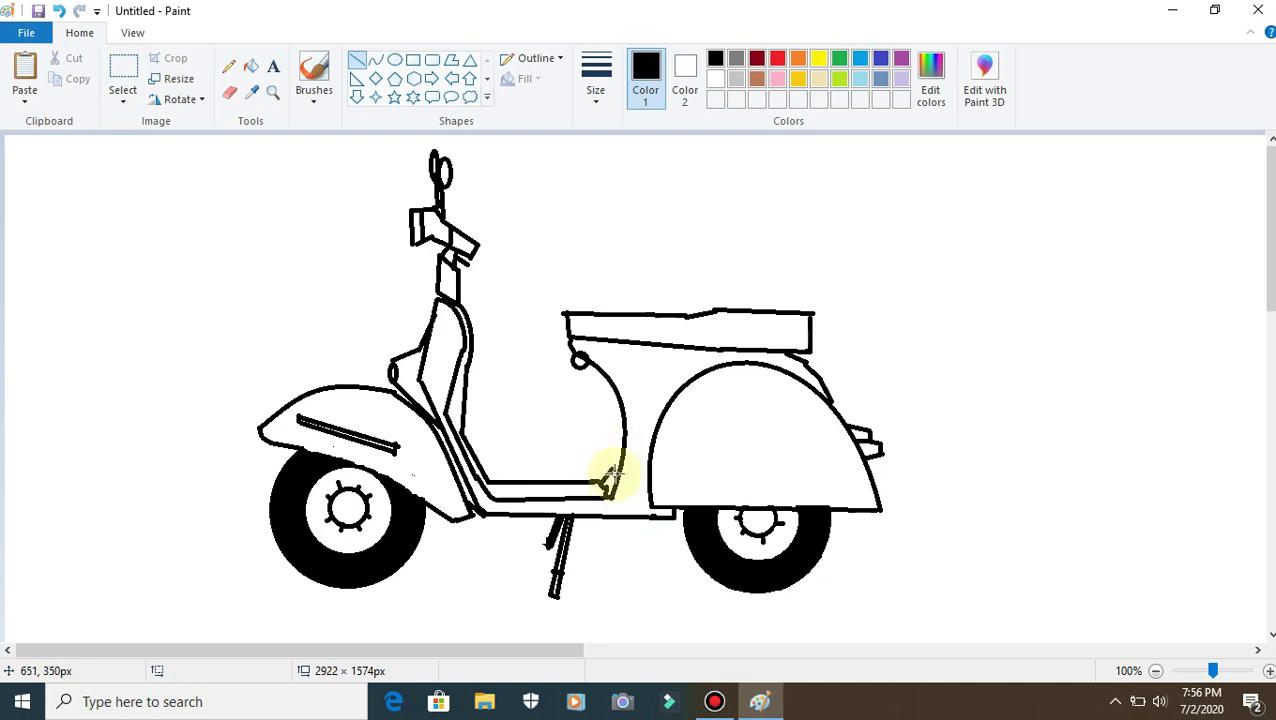
left_click_drag(611, 467, 612, 447)
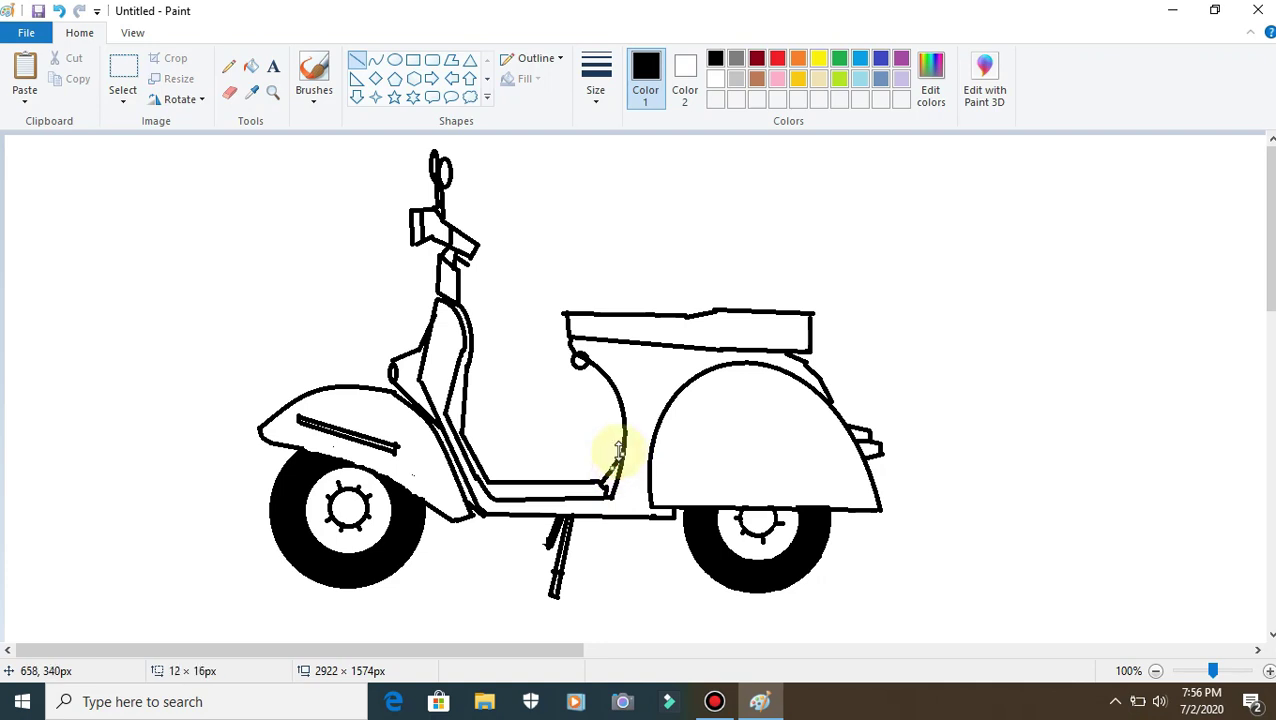
left_click(578, 413)
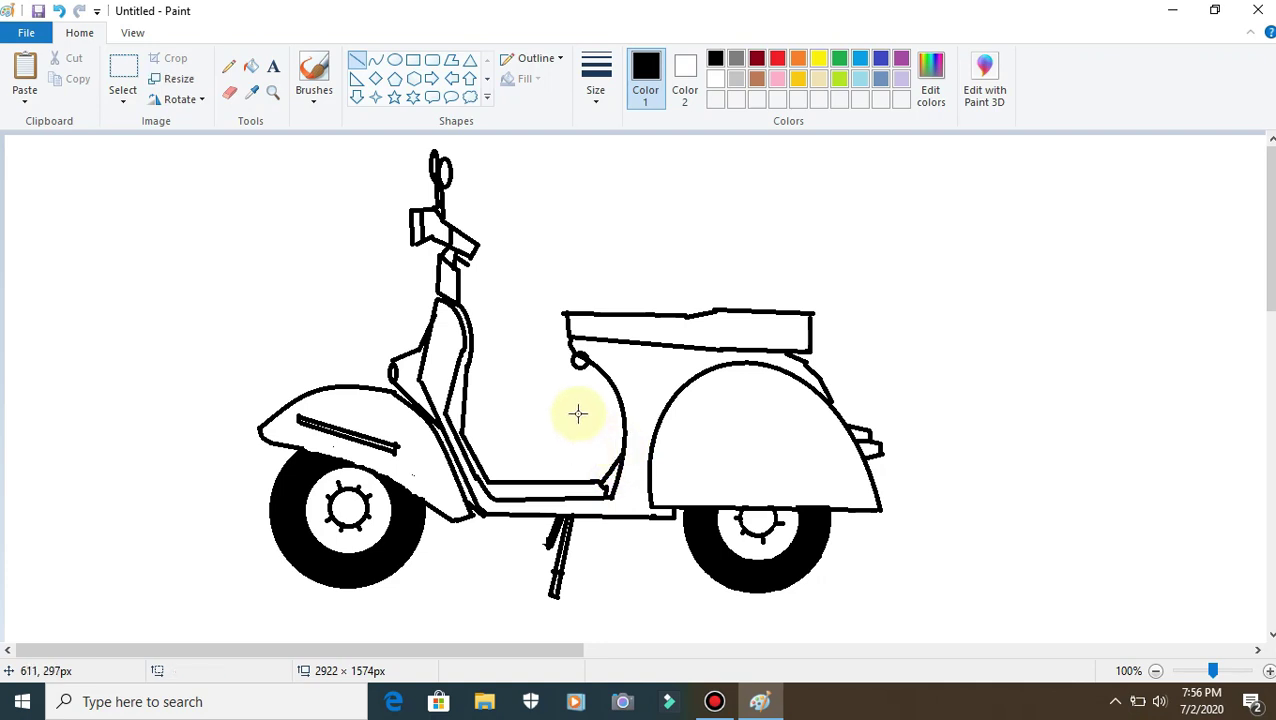
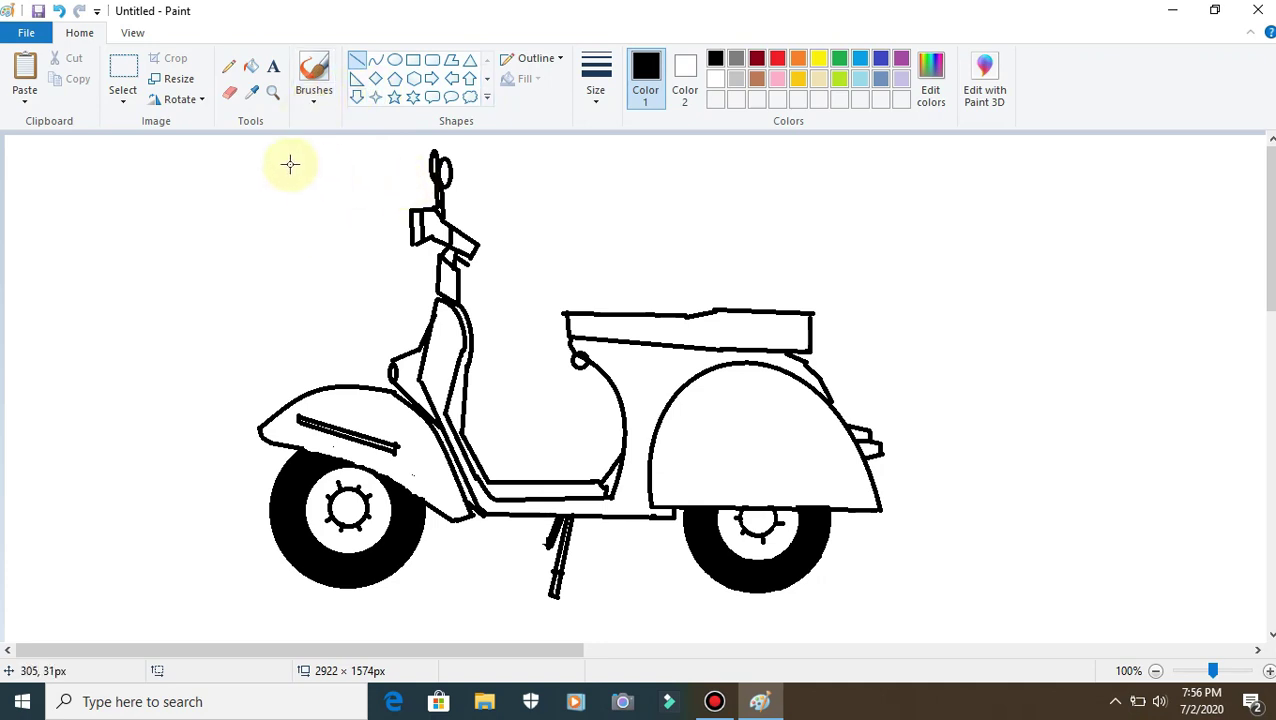
left_click(255, 68)
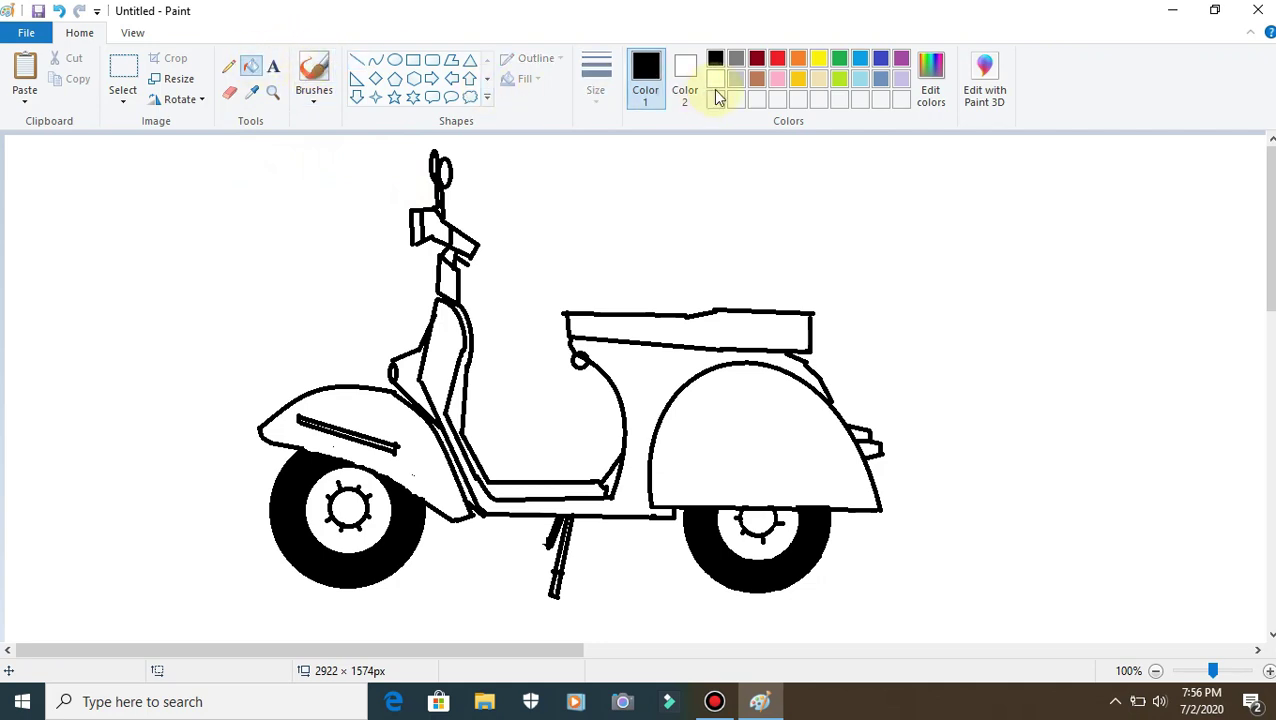
left_click(757, 58)
left_click(783, 399)
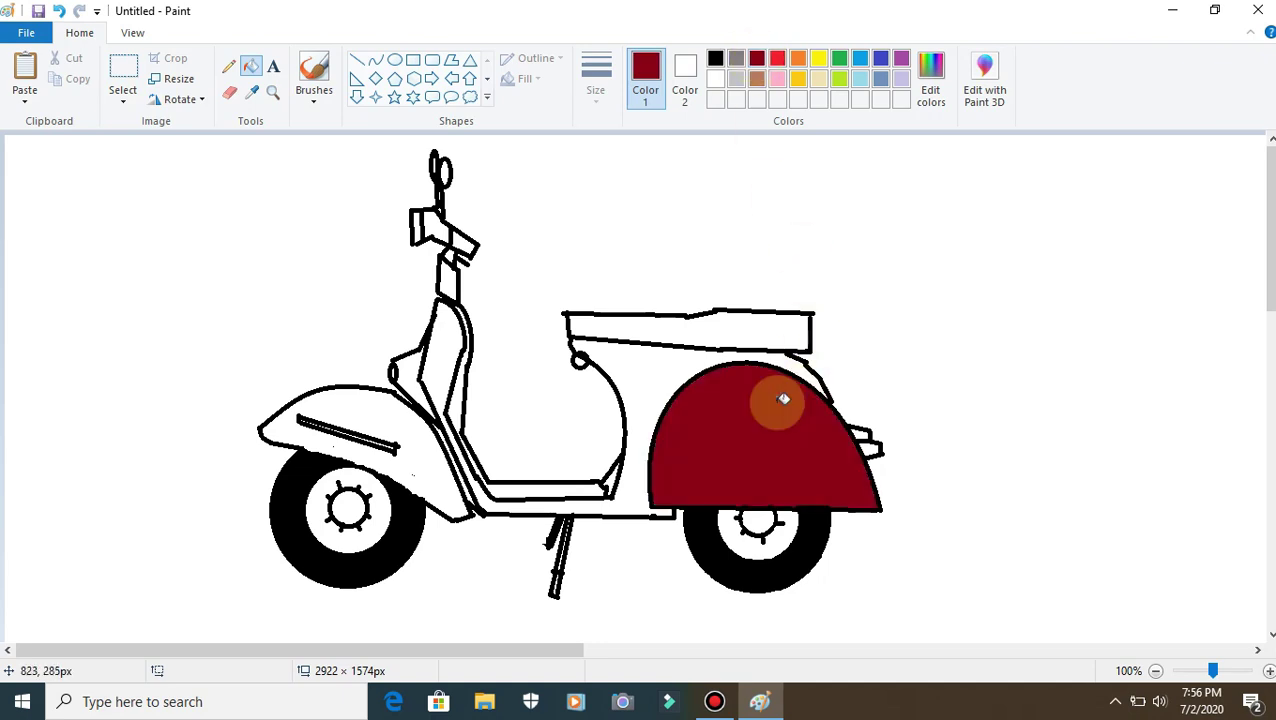
left_click(58, 11)
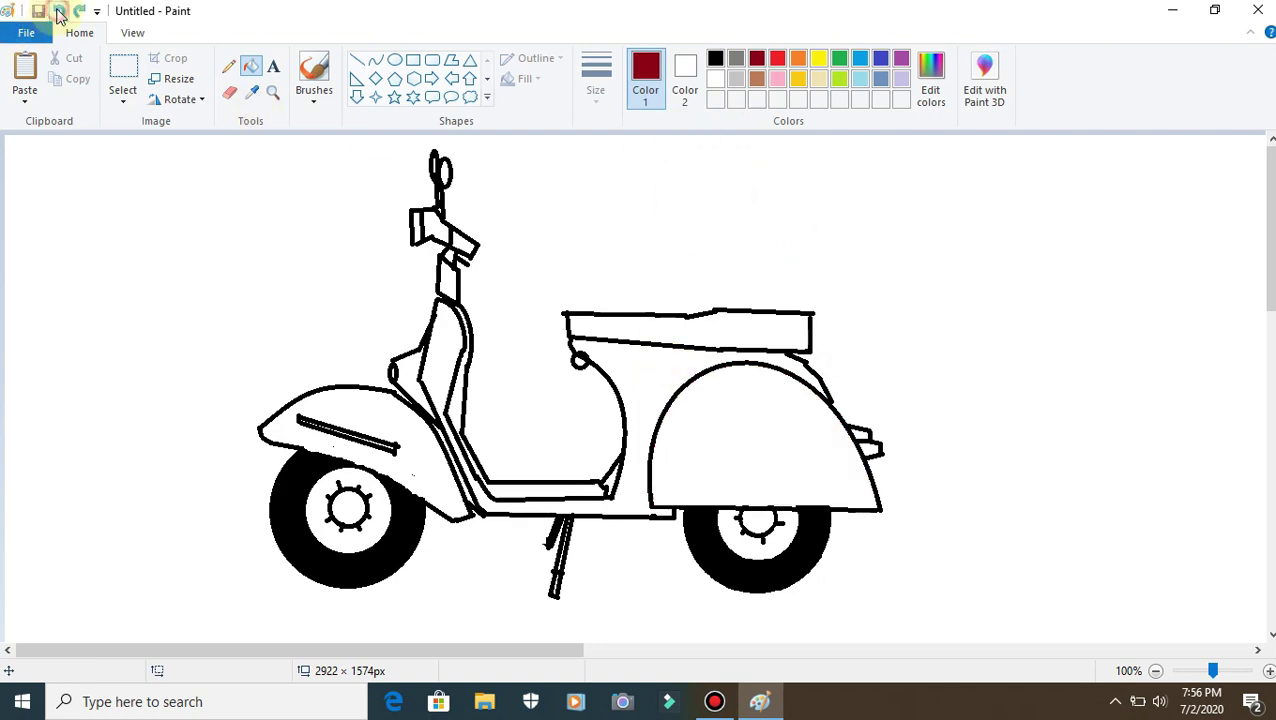
- Draw a black trim strip on the rounded rear body from a rectangle about 155 × 3 px and a curve about 16 × 17 px at its front end
left_click(413, 62)
left_click_drag(686, 431, 833, 433)
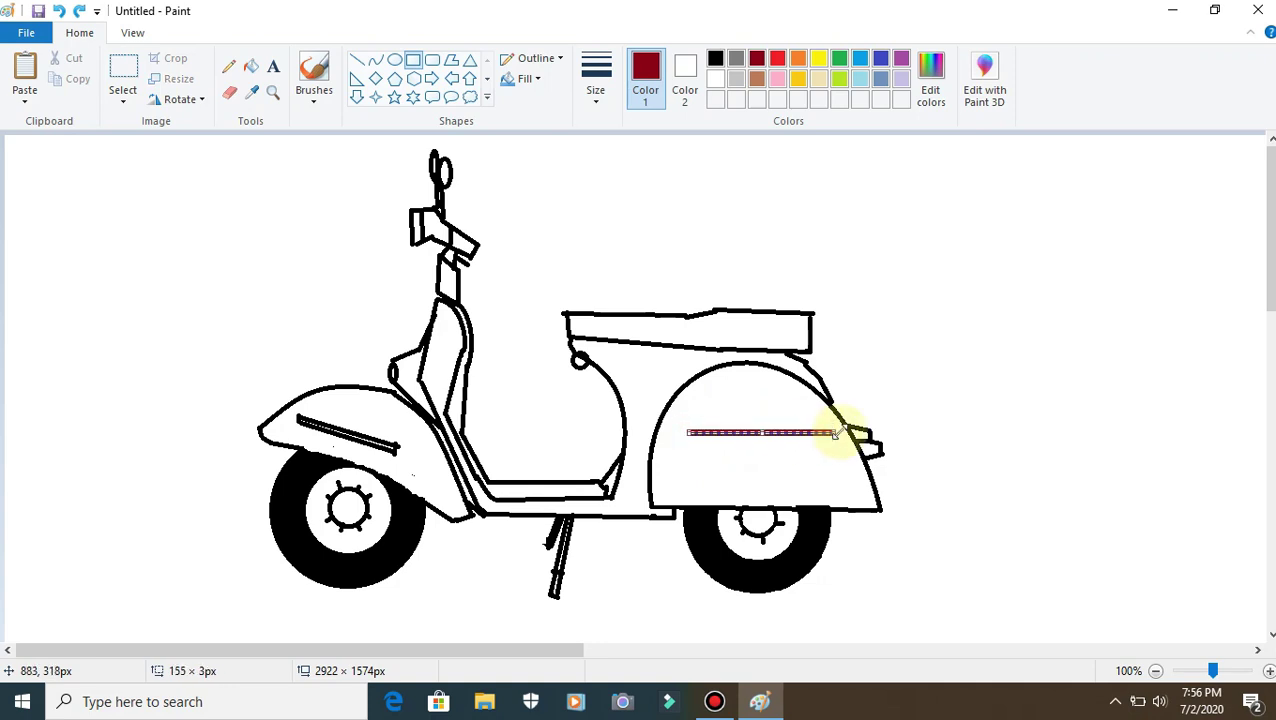
left_click(715, 58)
left_click(990, 187)
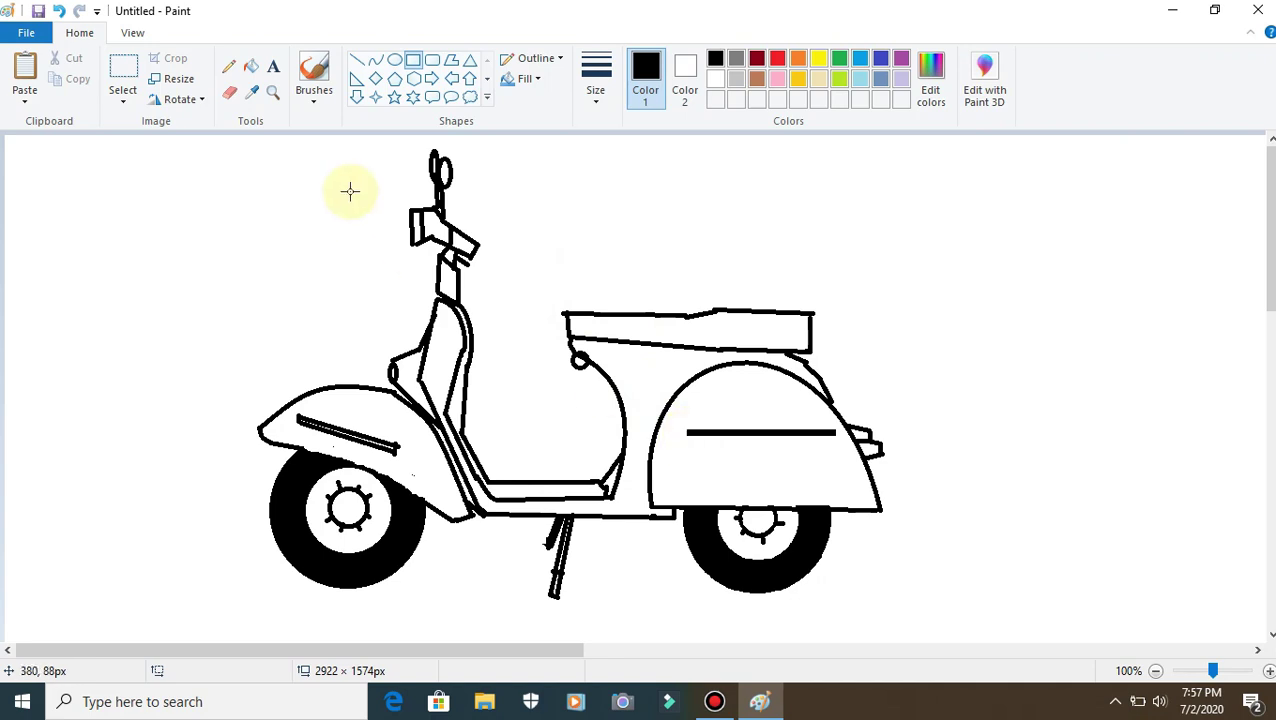
left_click(376, 60)
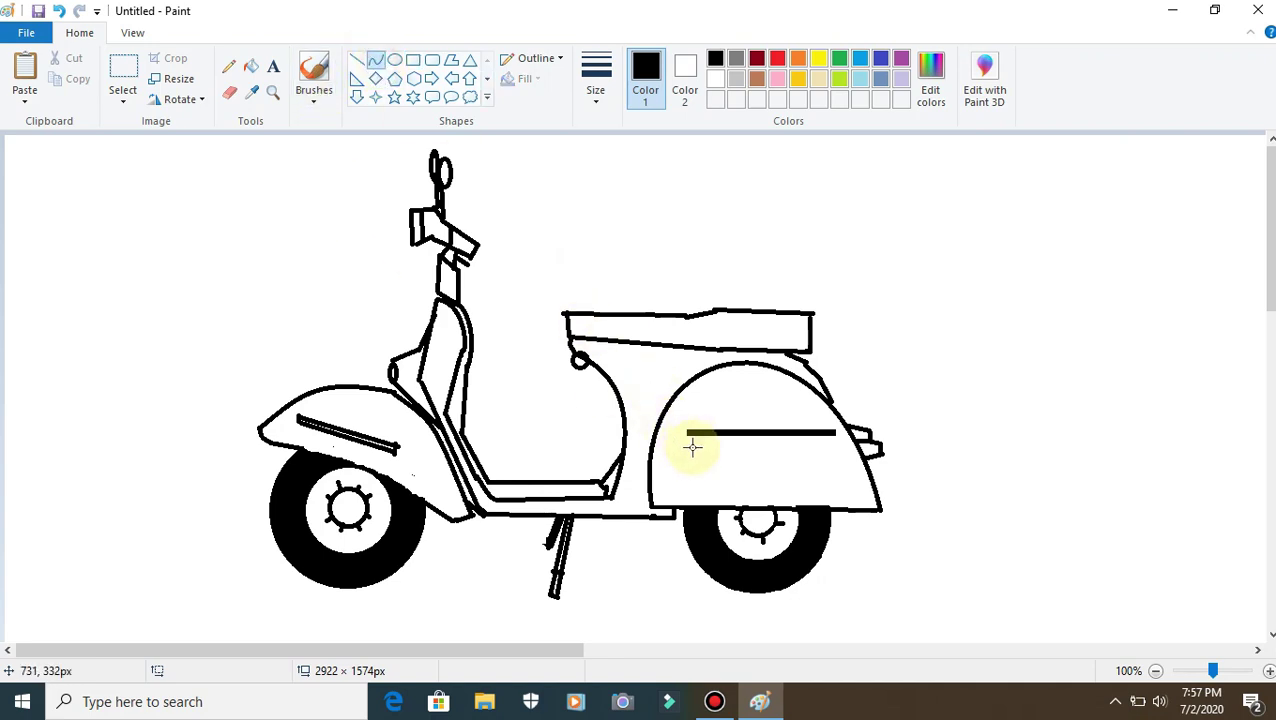
mouse_move(689, 432)
left_mouse_down()
mouse_move(675, 448)
mouse_move(678, 437)
left_mouse_up()
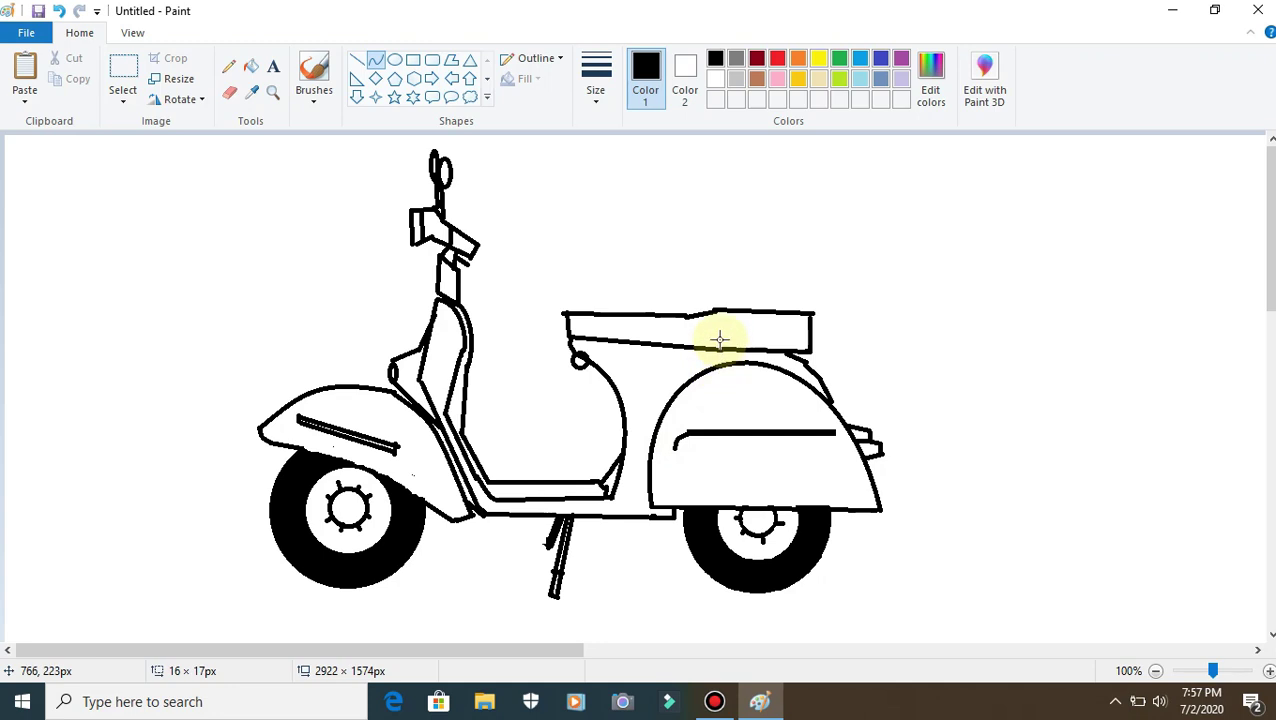
left_click(359, 64)
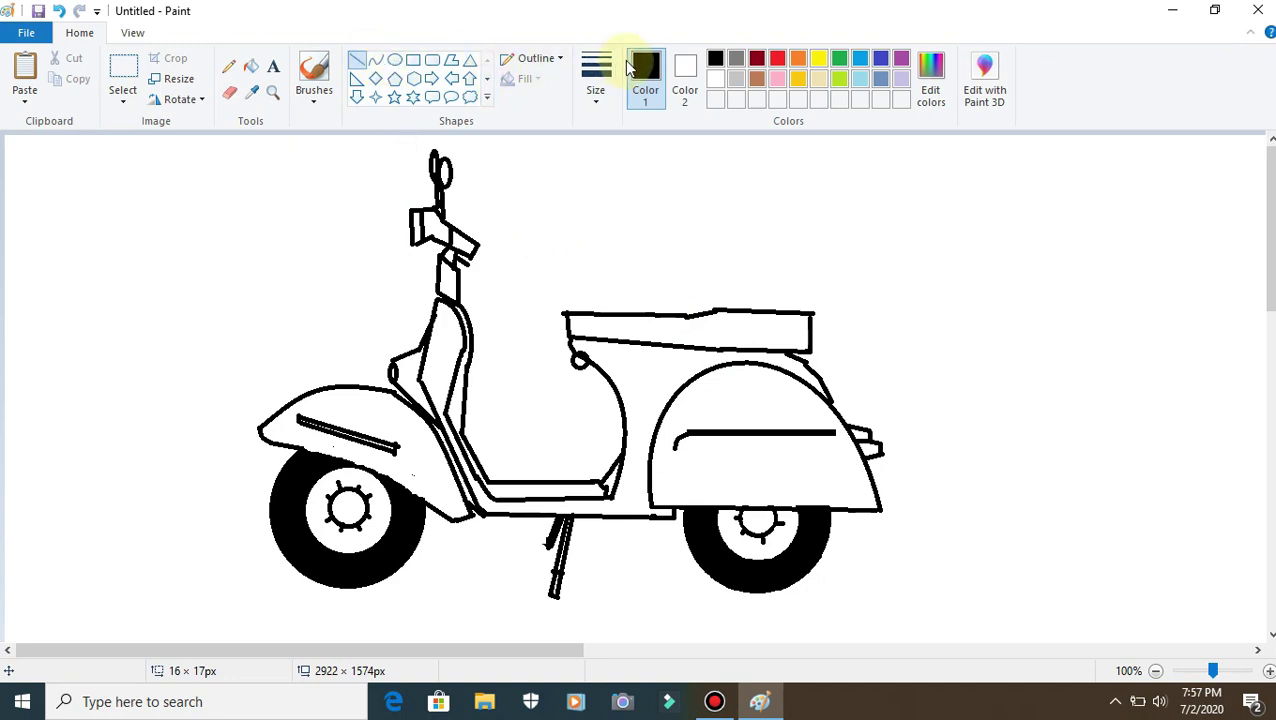
- Fill the rounded rear body, main frame with leg shield, front fender, small front casing and seat with red
left_click(779, 58)
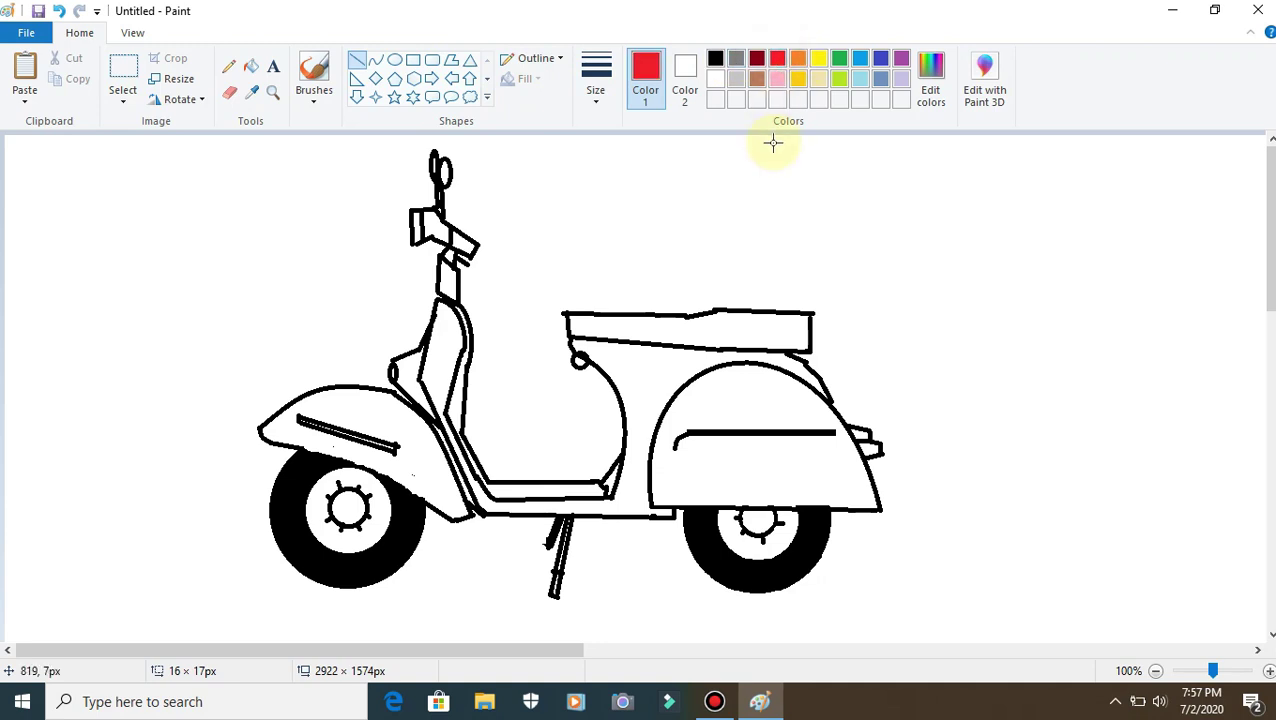
left_click(251, 66)
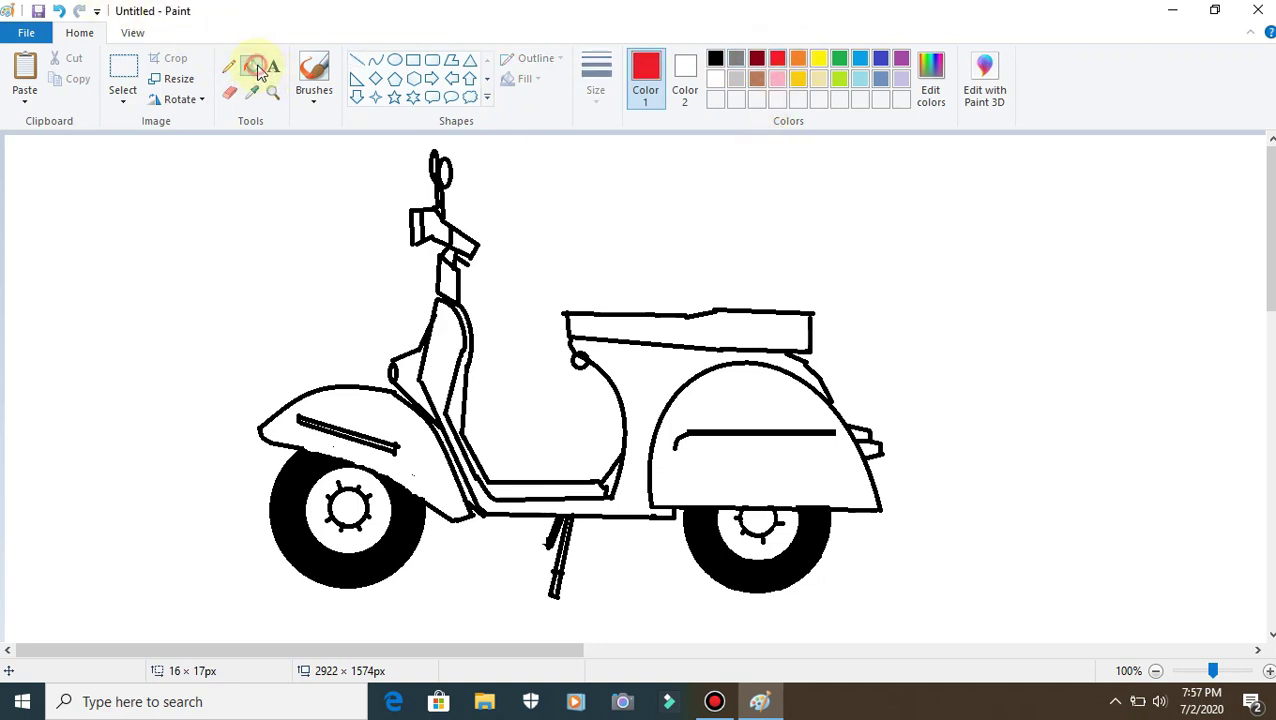
left_click(759, 392)
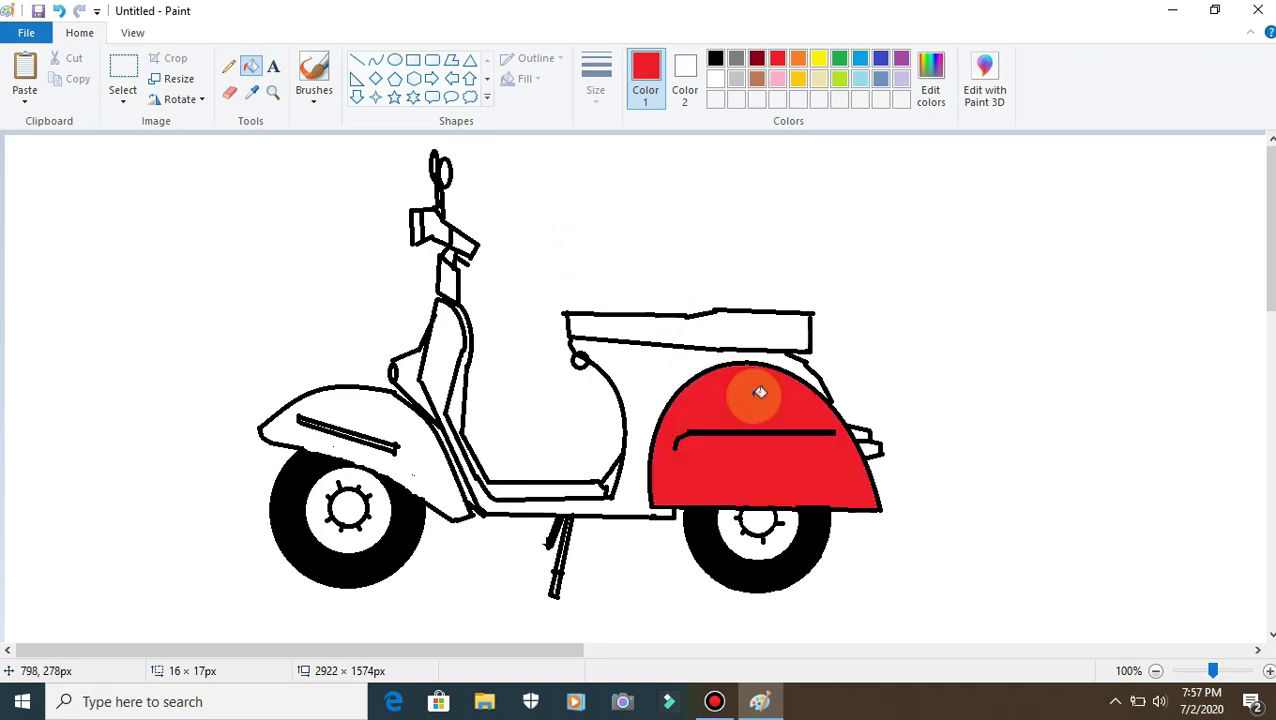
left_click(652, 366)
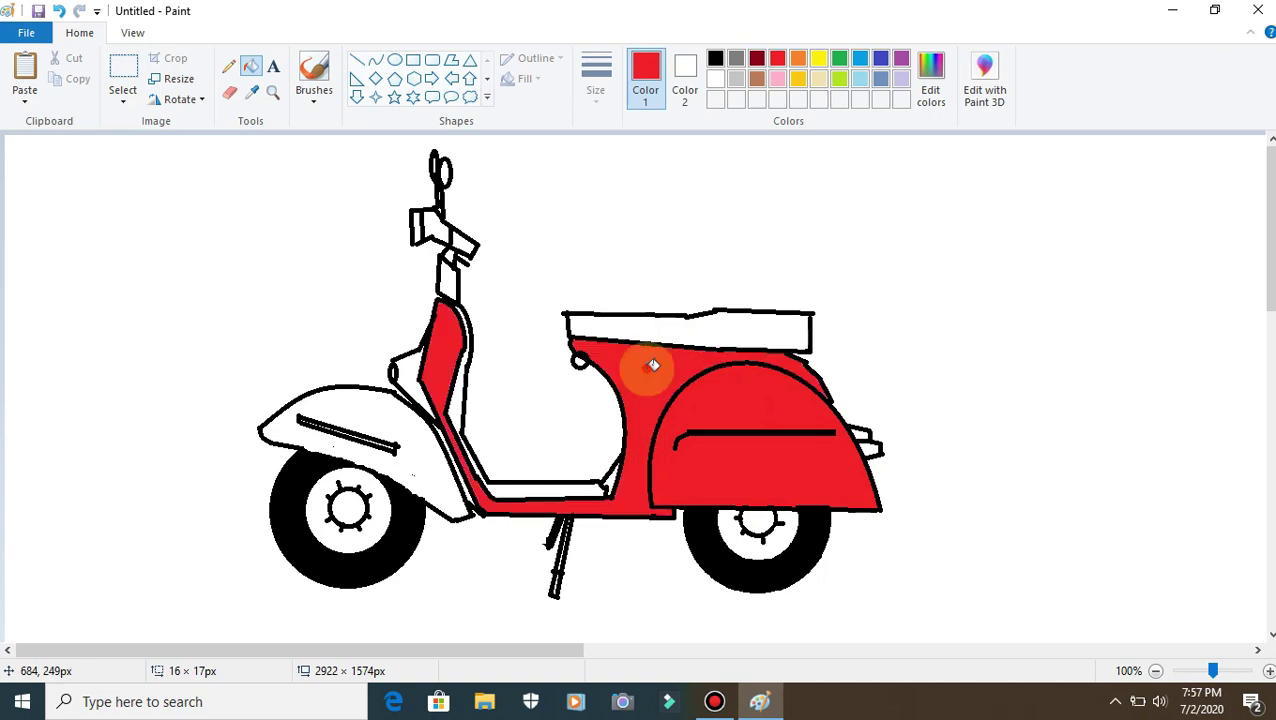
left_click(403, 424)
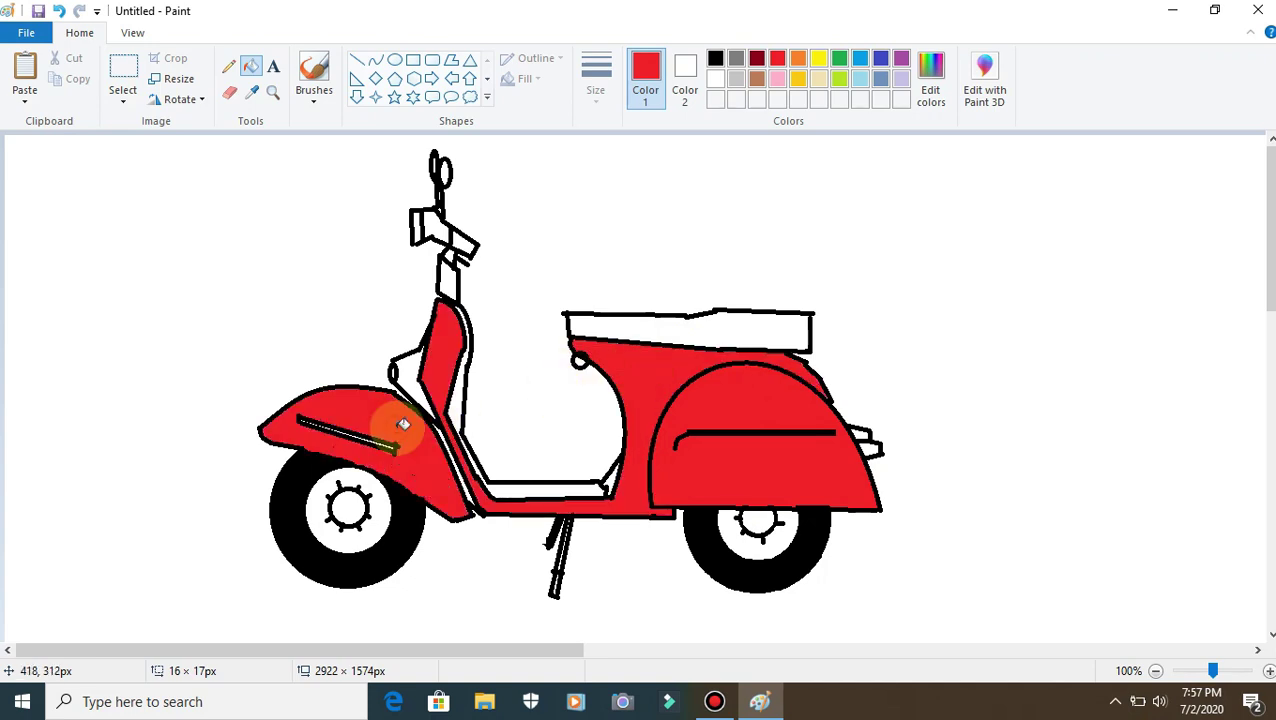
left_click(413, 368)
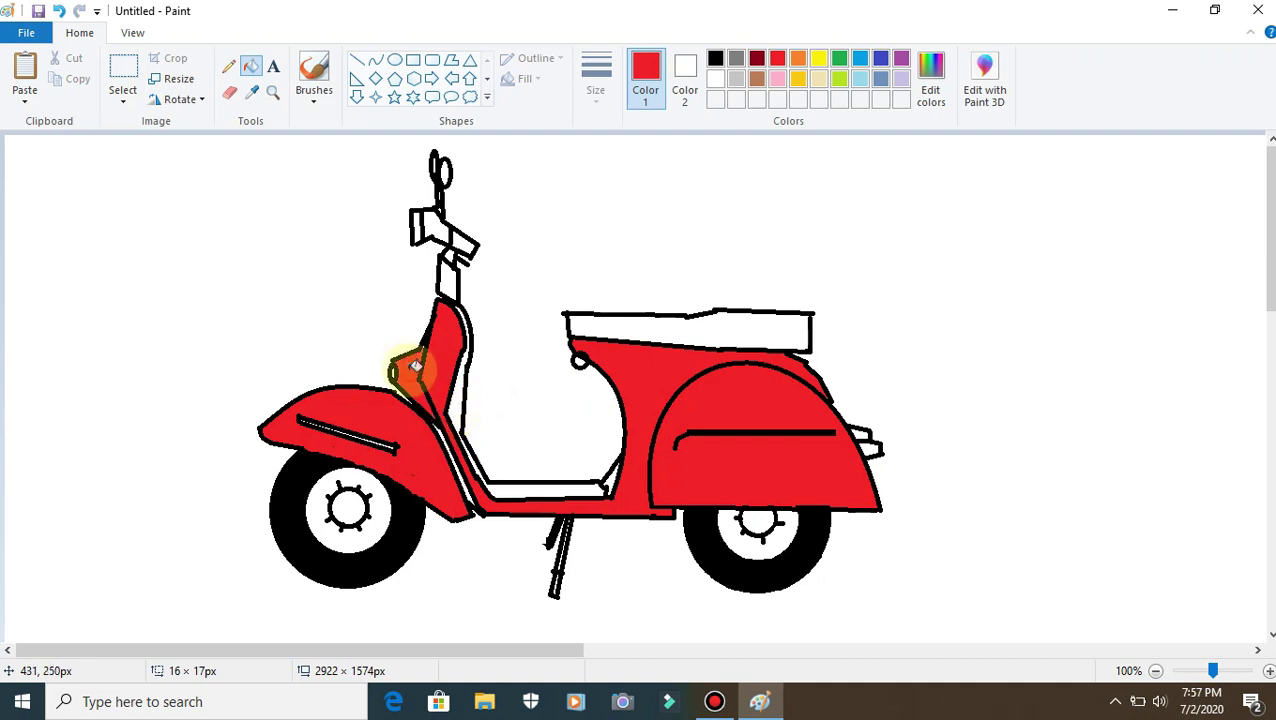
left_click(606, 322)
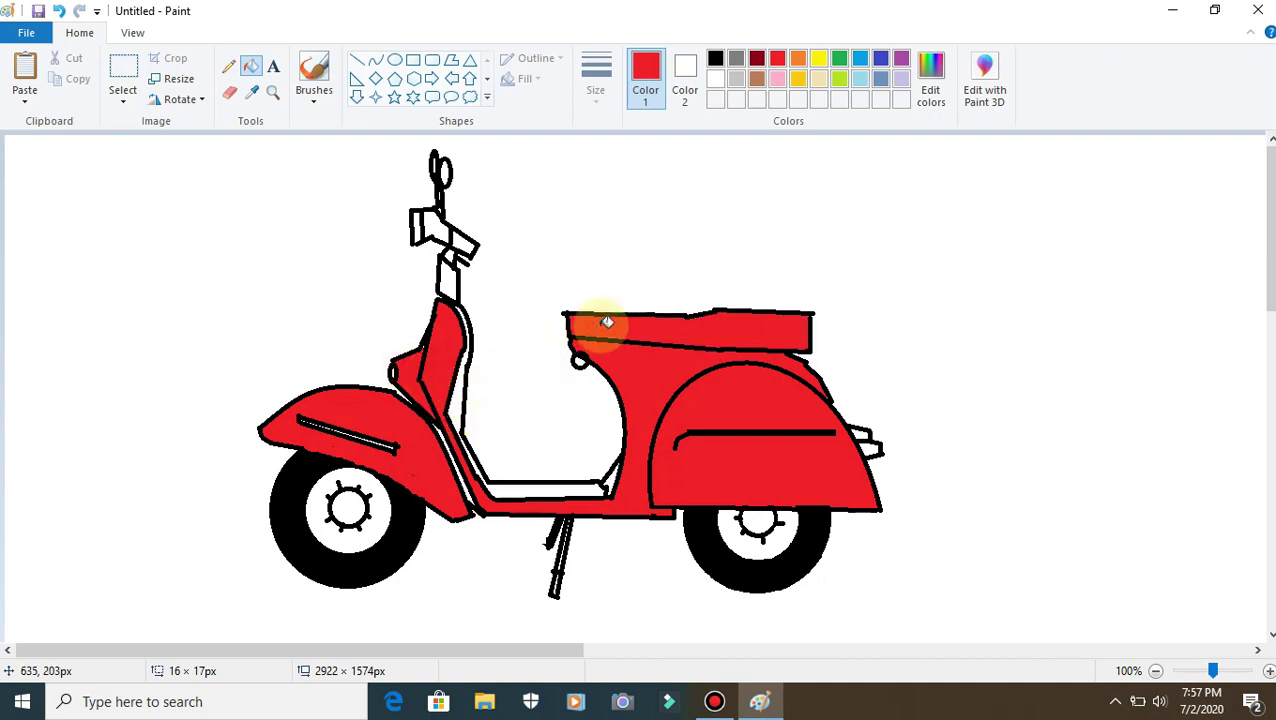
- Close the front end of the floor strip with a black line about 4 × 6 px and fill the strip with black
left_click(357, 60)
left_click_drag(489, 480, 485, 486)
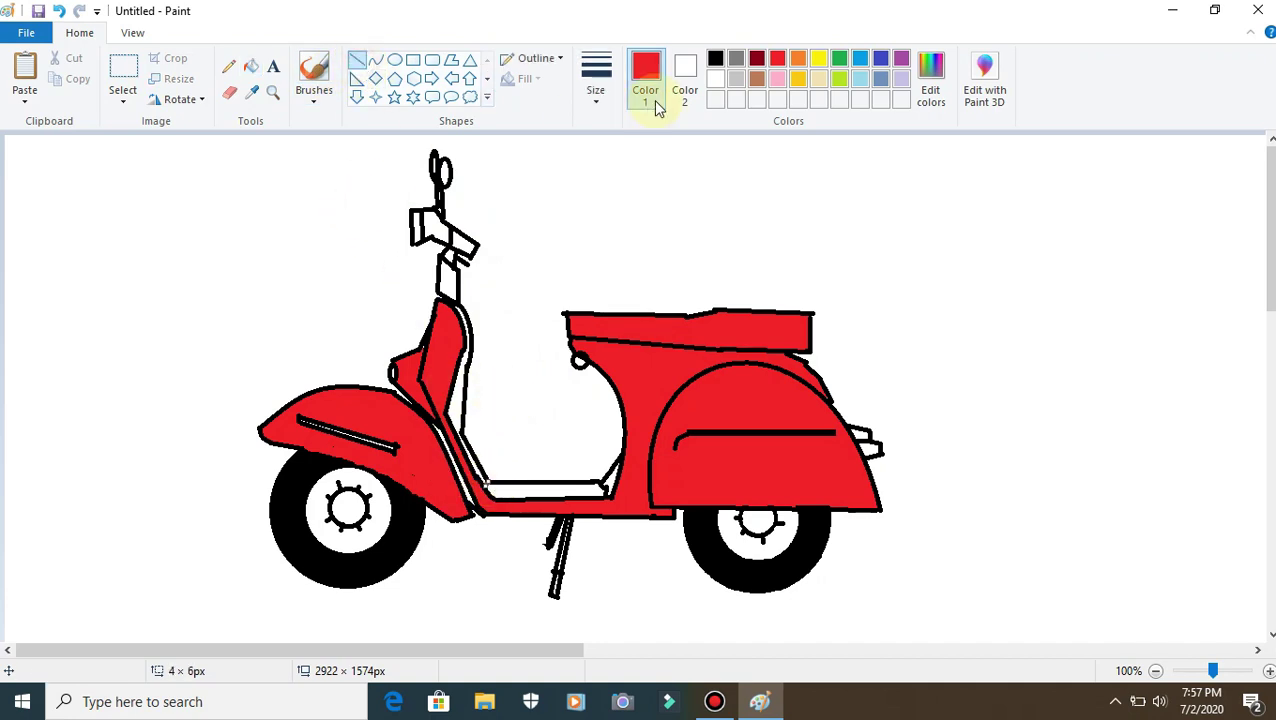
left_click(715, 58)
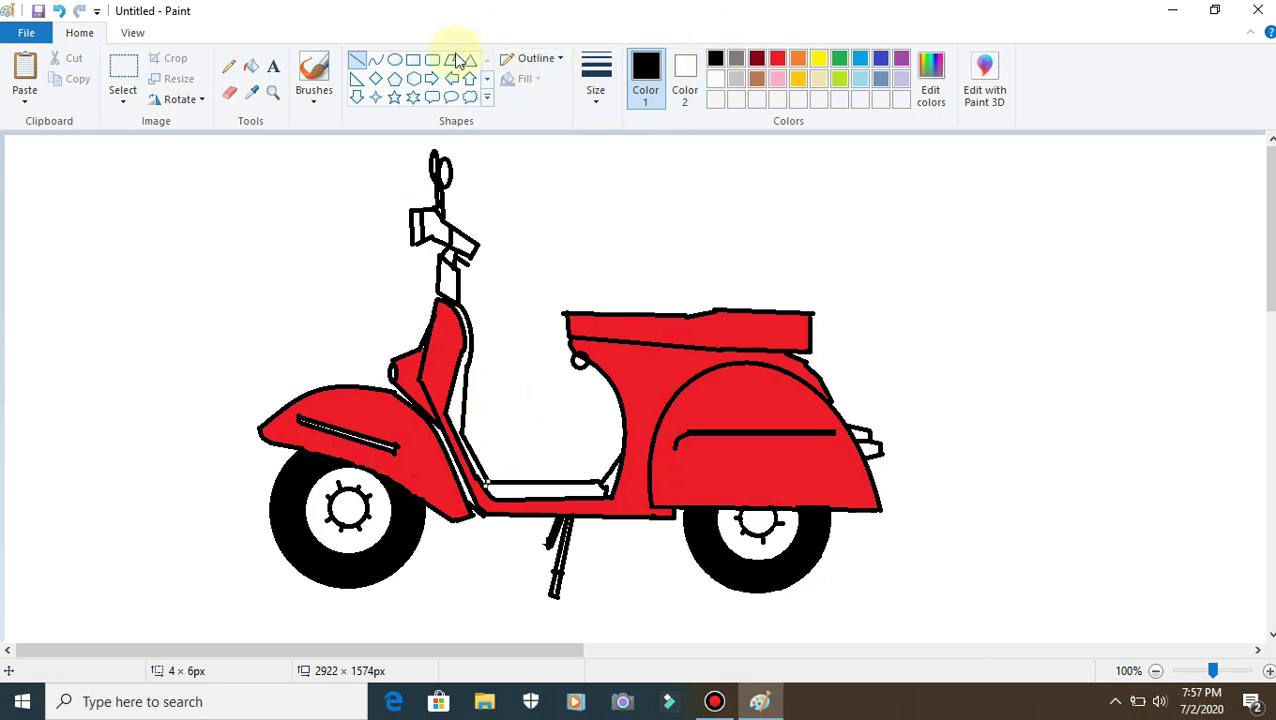
left_click(251, 66)
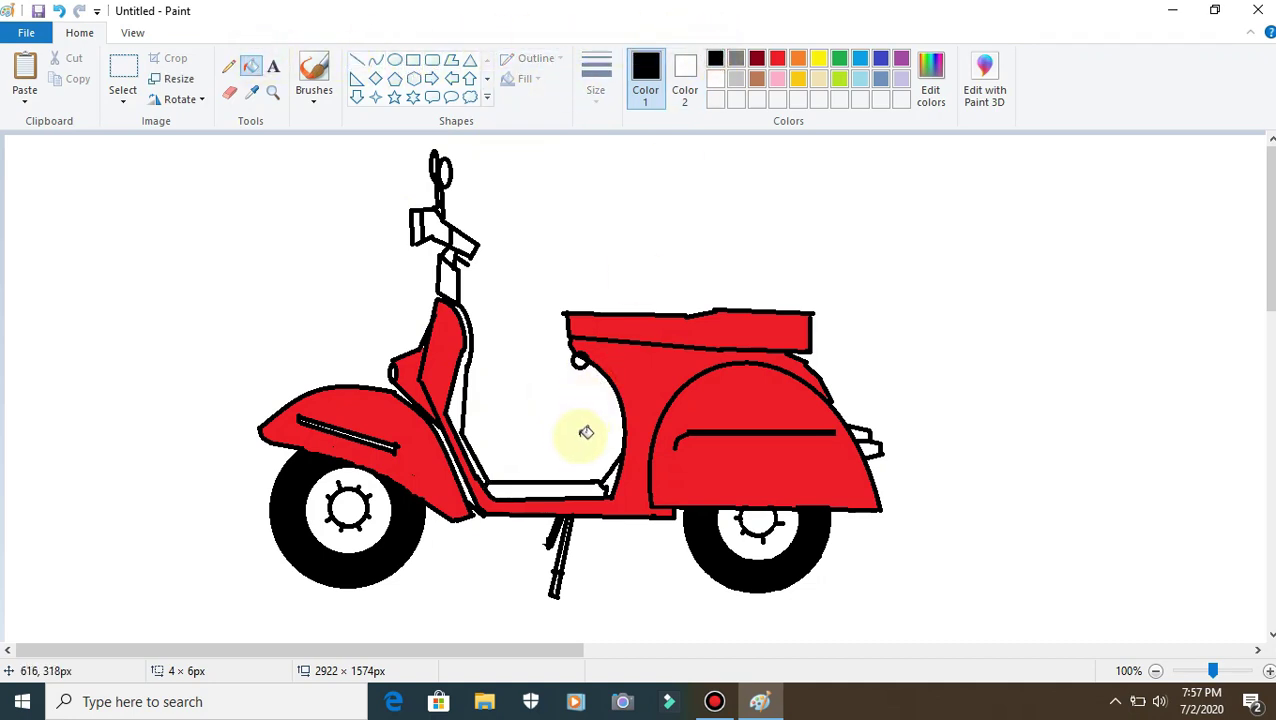
left_click(558, 488)
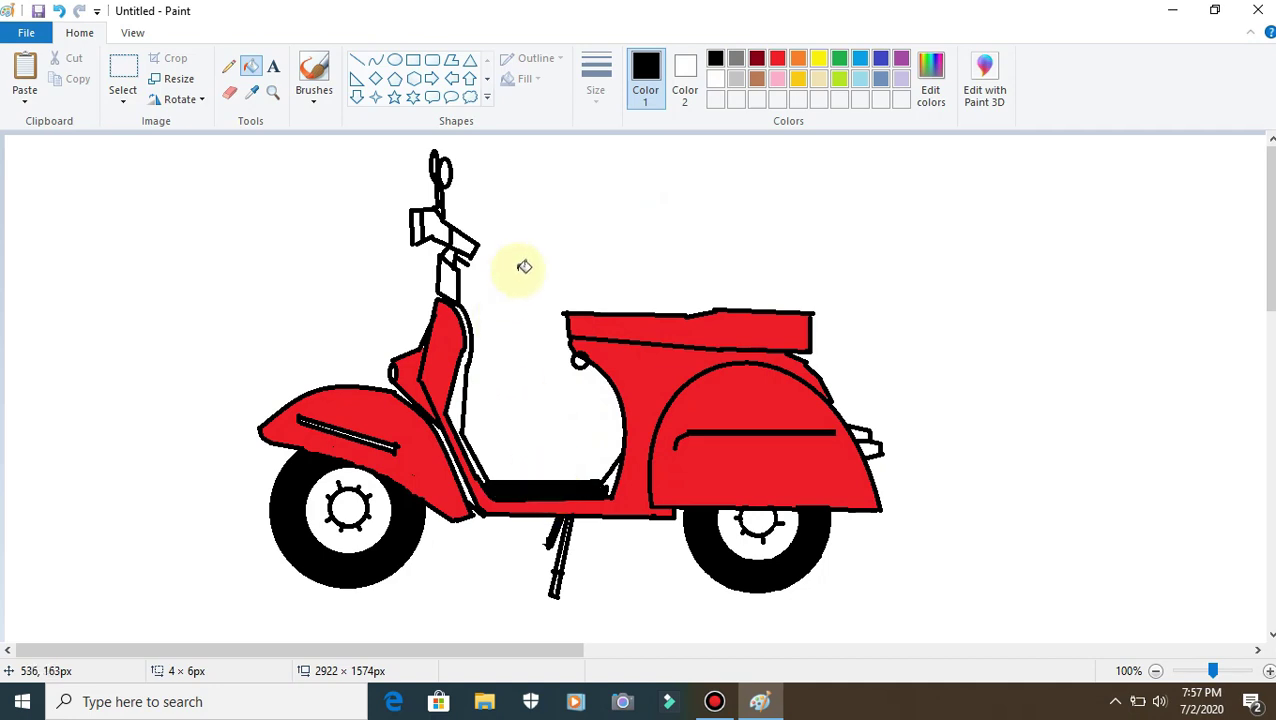
- Fill the handlebar casing and the steering column with red, and the handlebar grip with black
left_click(778, 58)
left_click(437, 226)
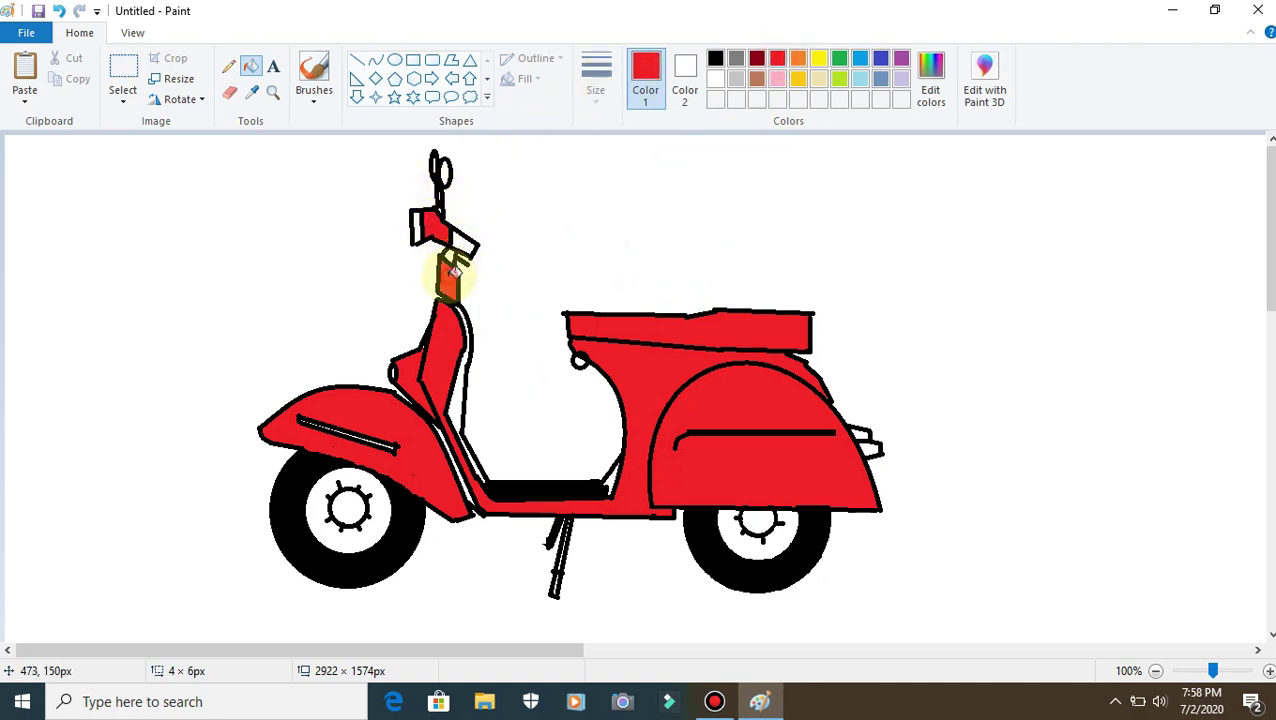
left_click(452, 248)
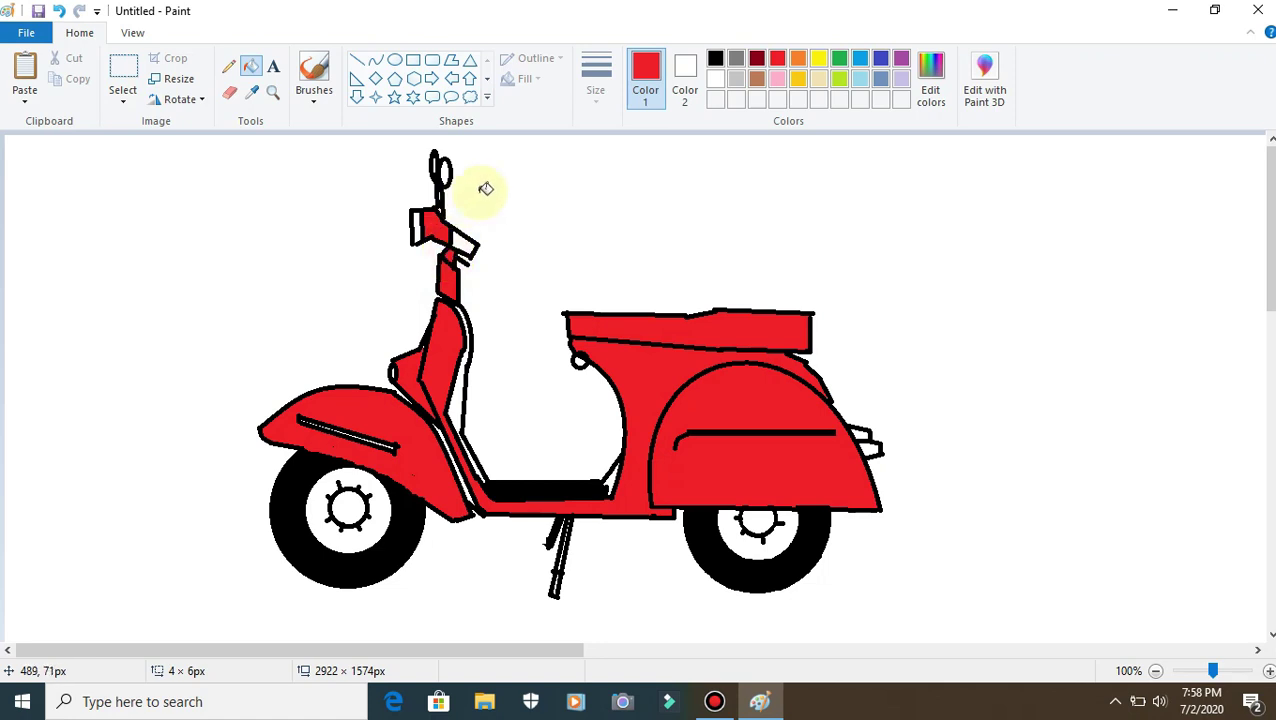
left_click(716, 60)
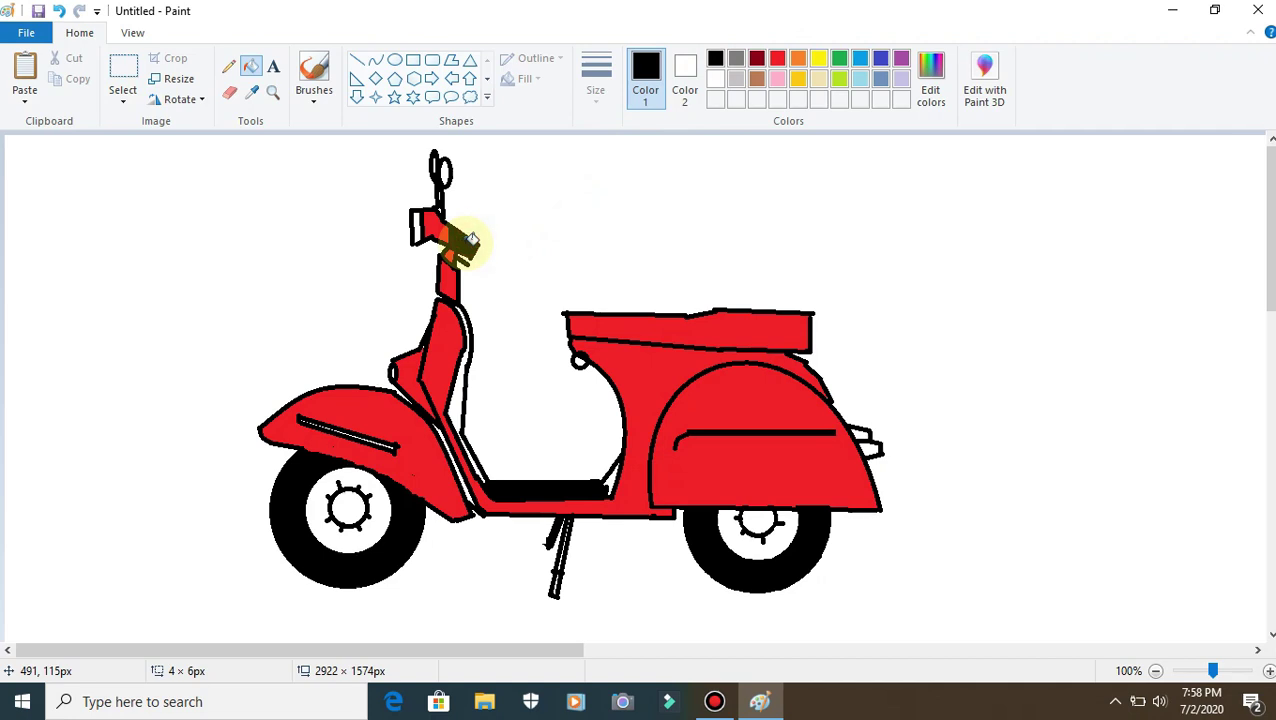
left_click(467, 241)
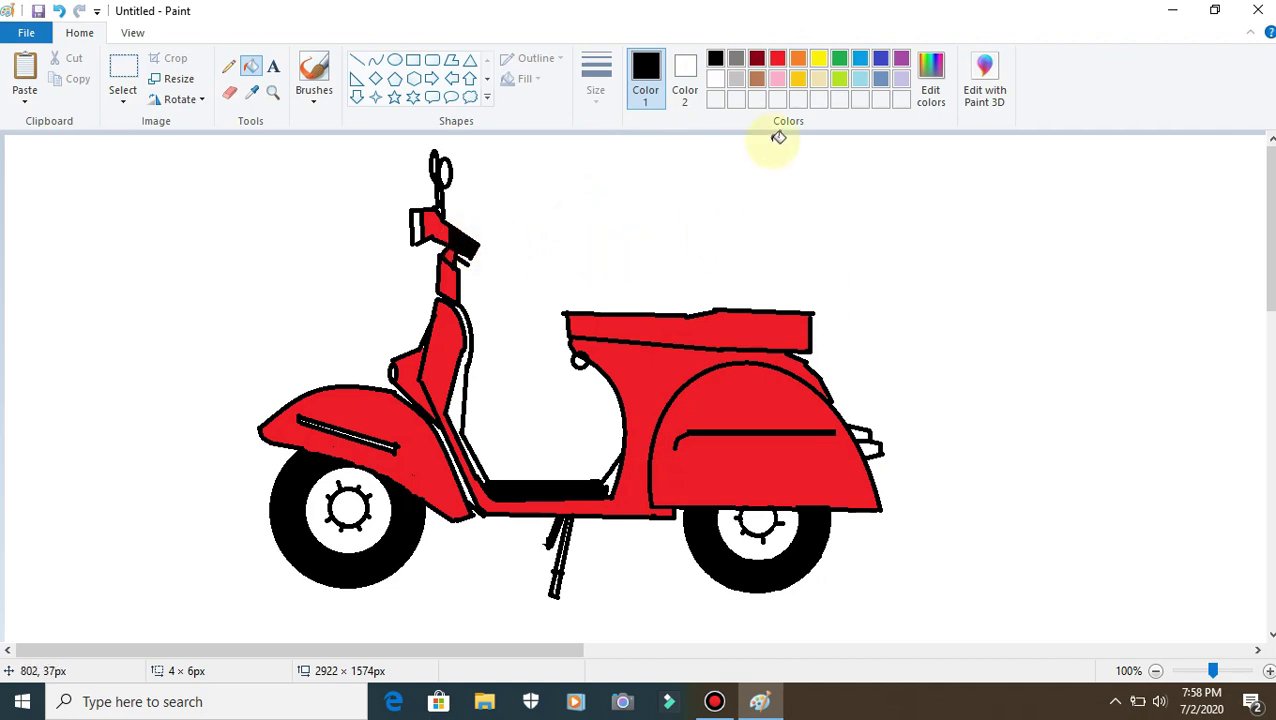
- Fill the tail light at the scooter's rear with orange
left_click(798, 60)
left_click(872, 443)
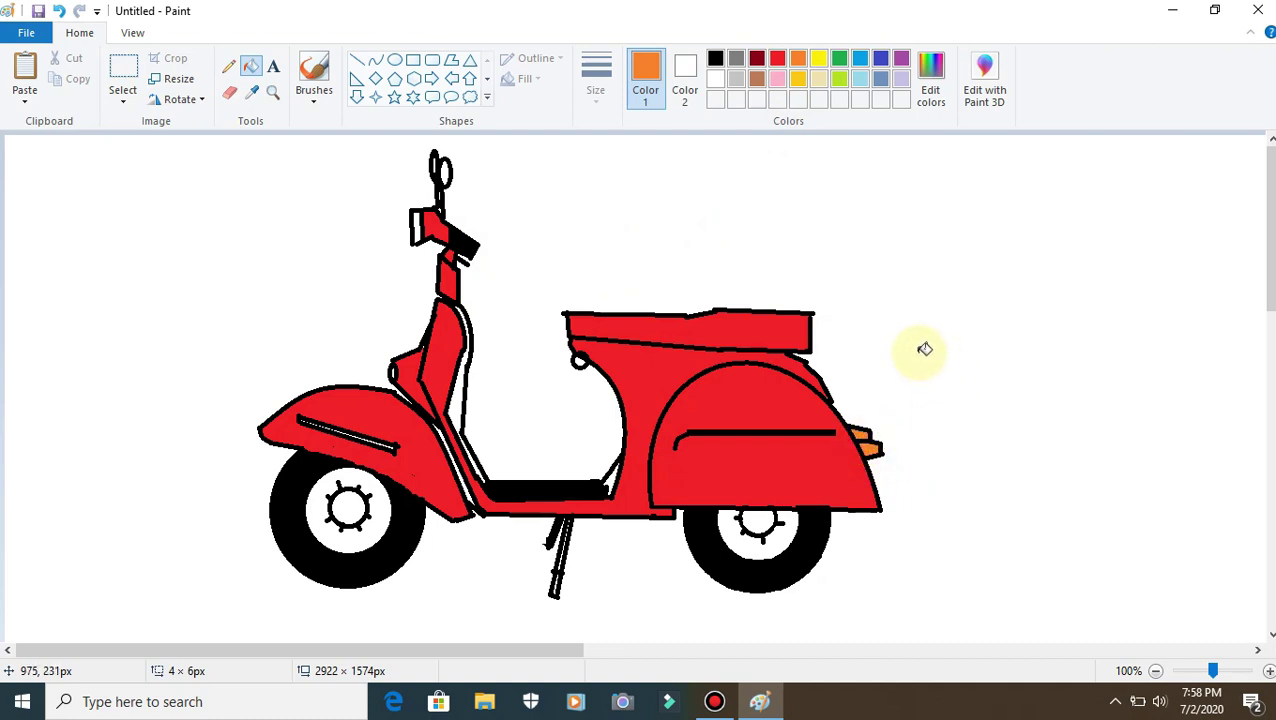
left_click(455, 272)
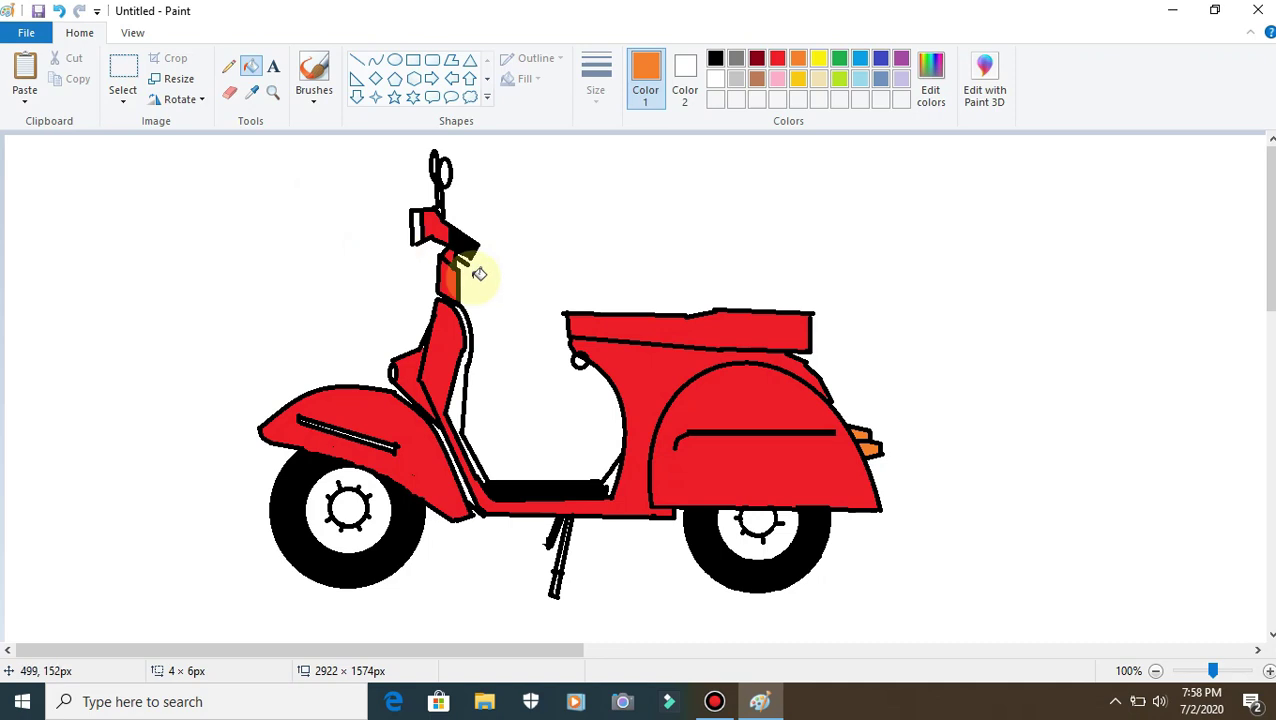
key("ctrl+z")
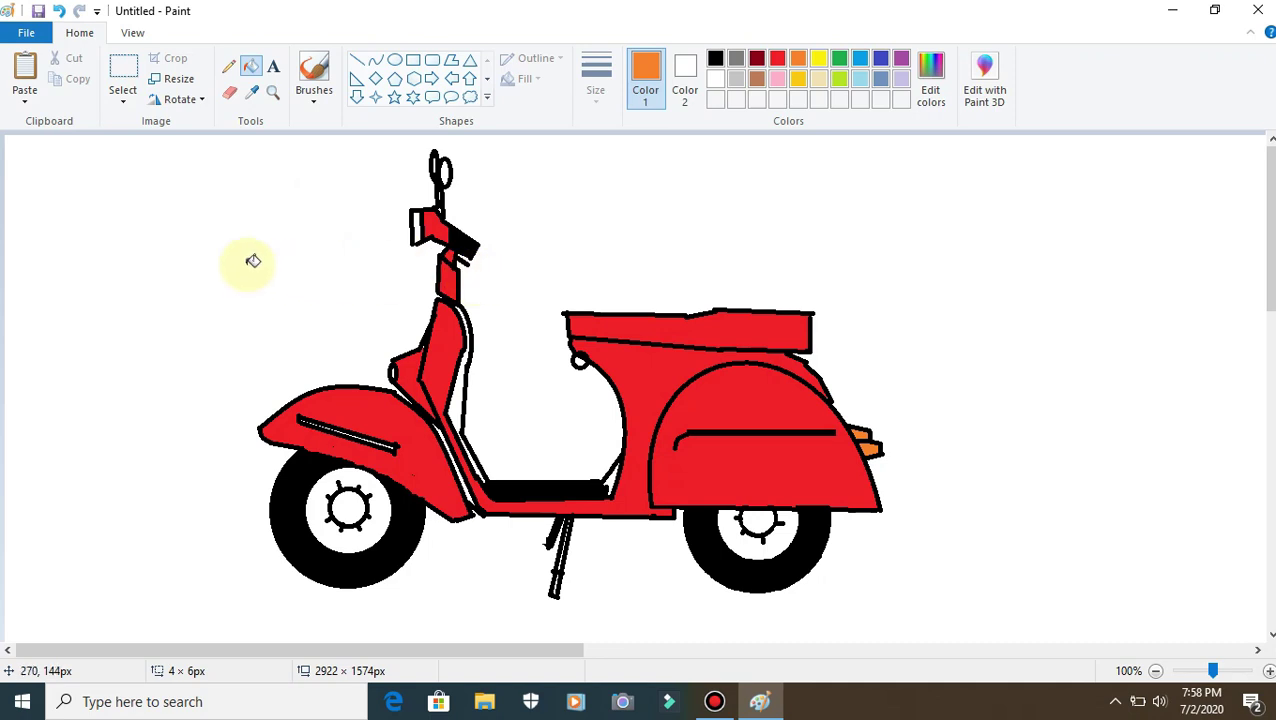
- Draw a black horizontal background line at headlamp height across the whole view, interrupted by the scooter, its rear segment about 477 × 2 px
left_click(358, 60)
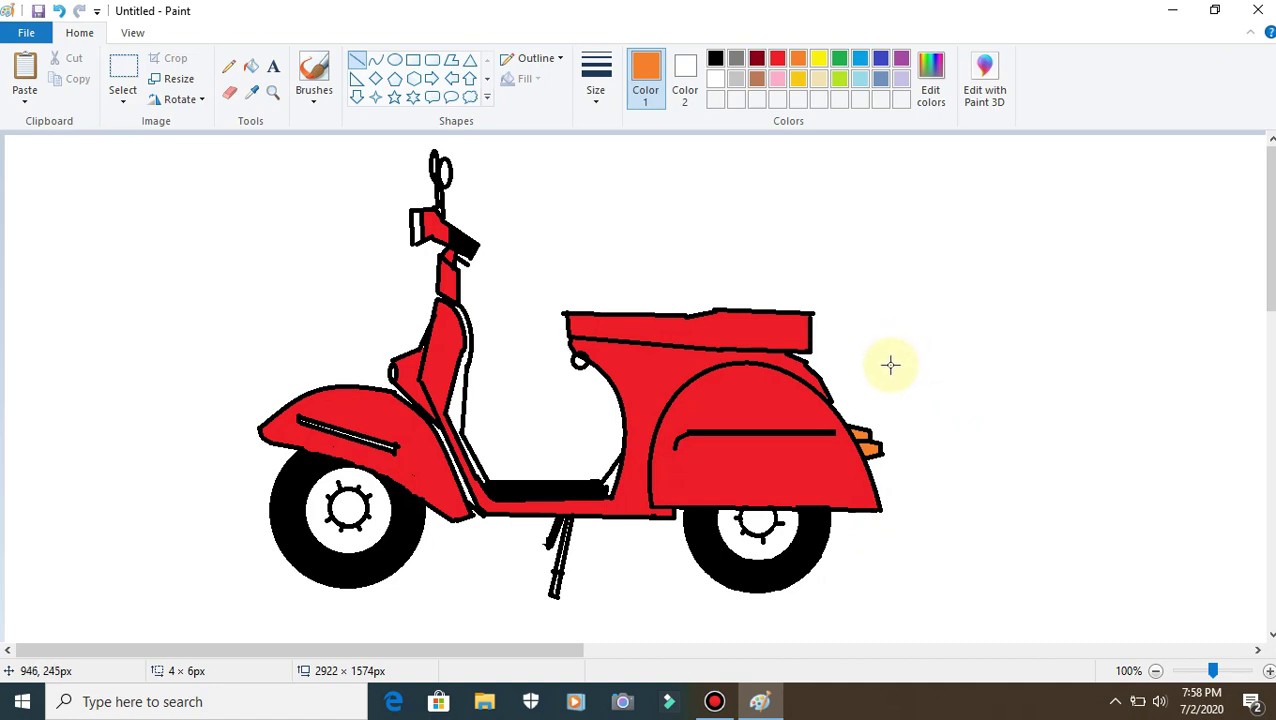
left_click_drag(814, 372, 1261, 372)
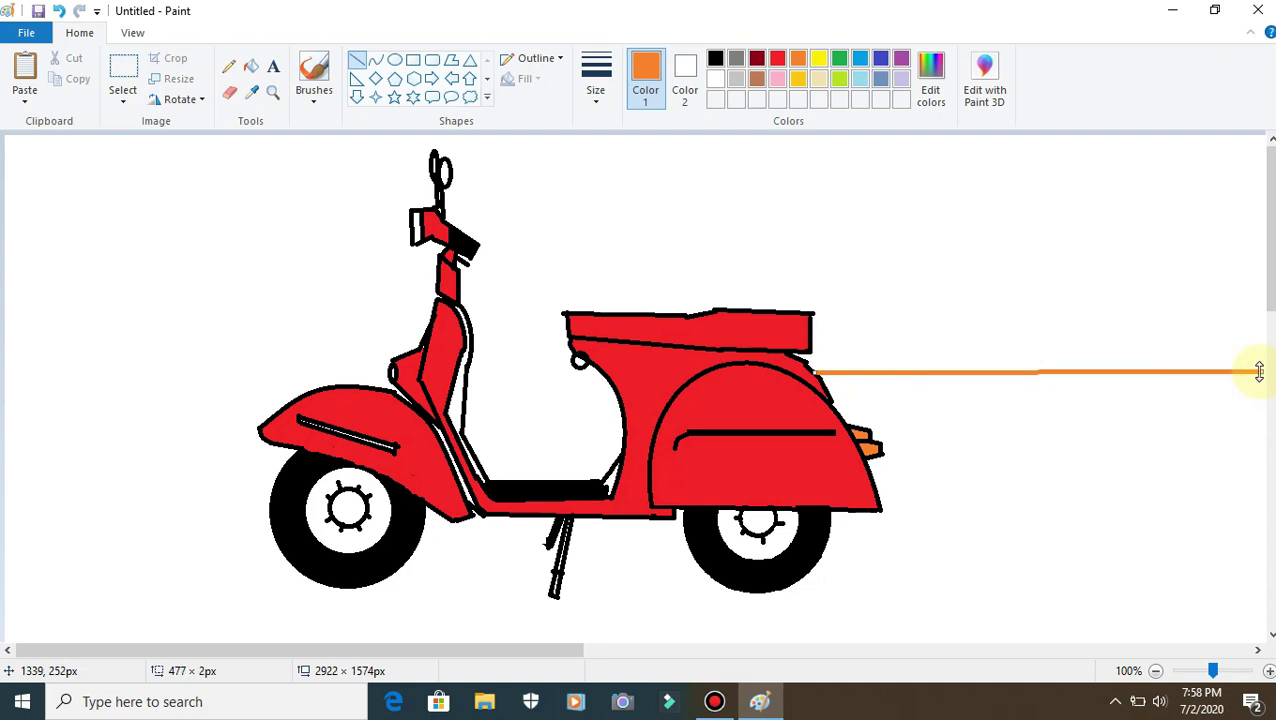
left_click(715, 62)
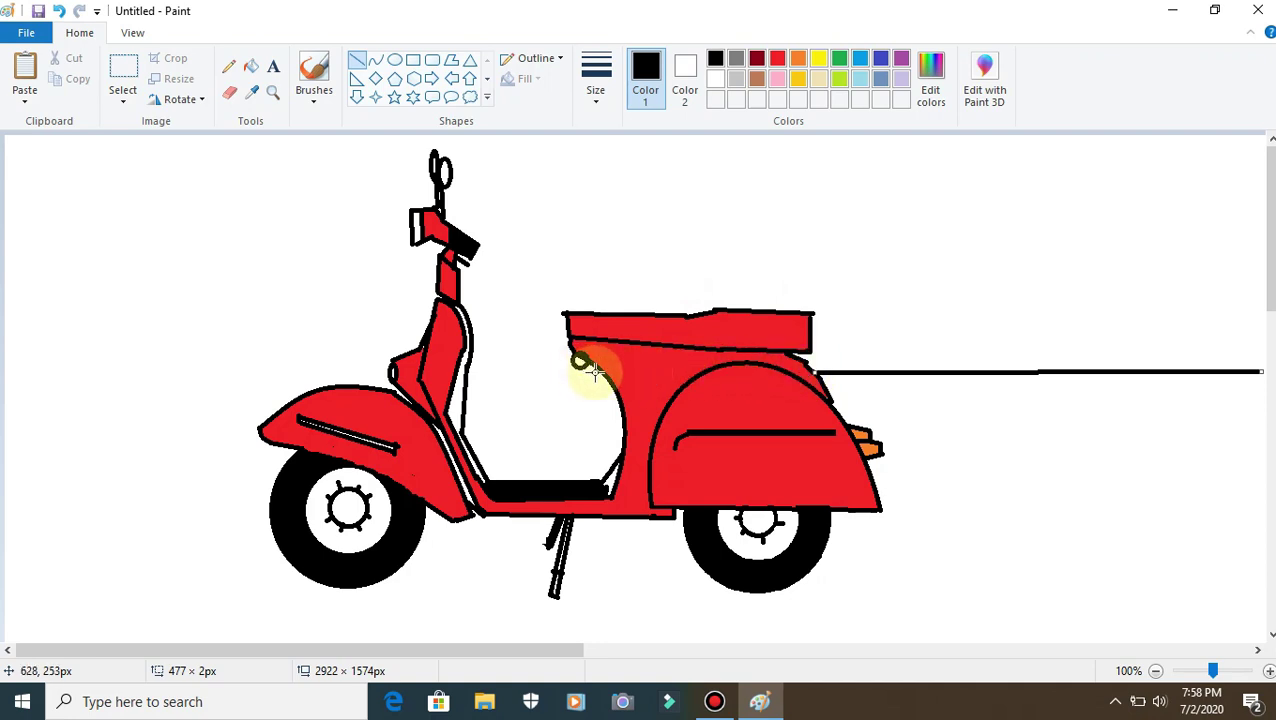
left_click_drag(598, 372, 468, 372)
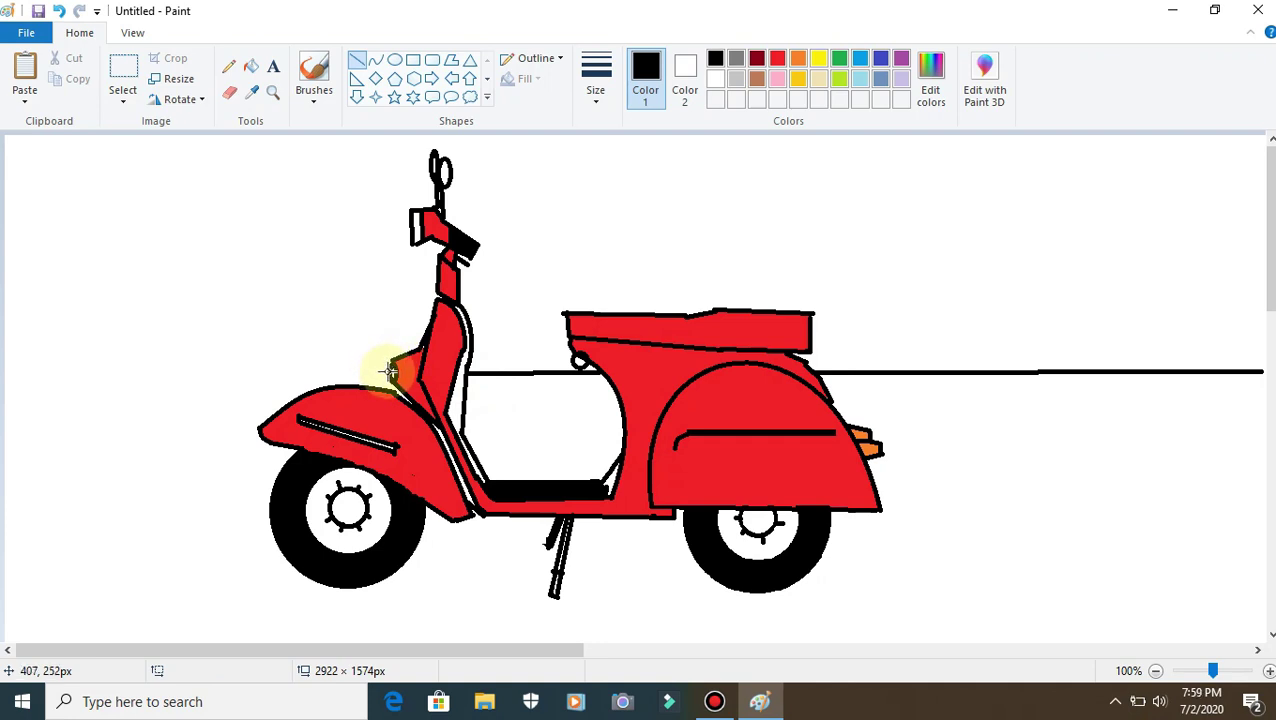
left_click_drag(390, 372, 3, 374)
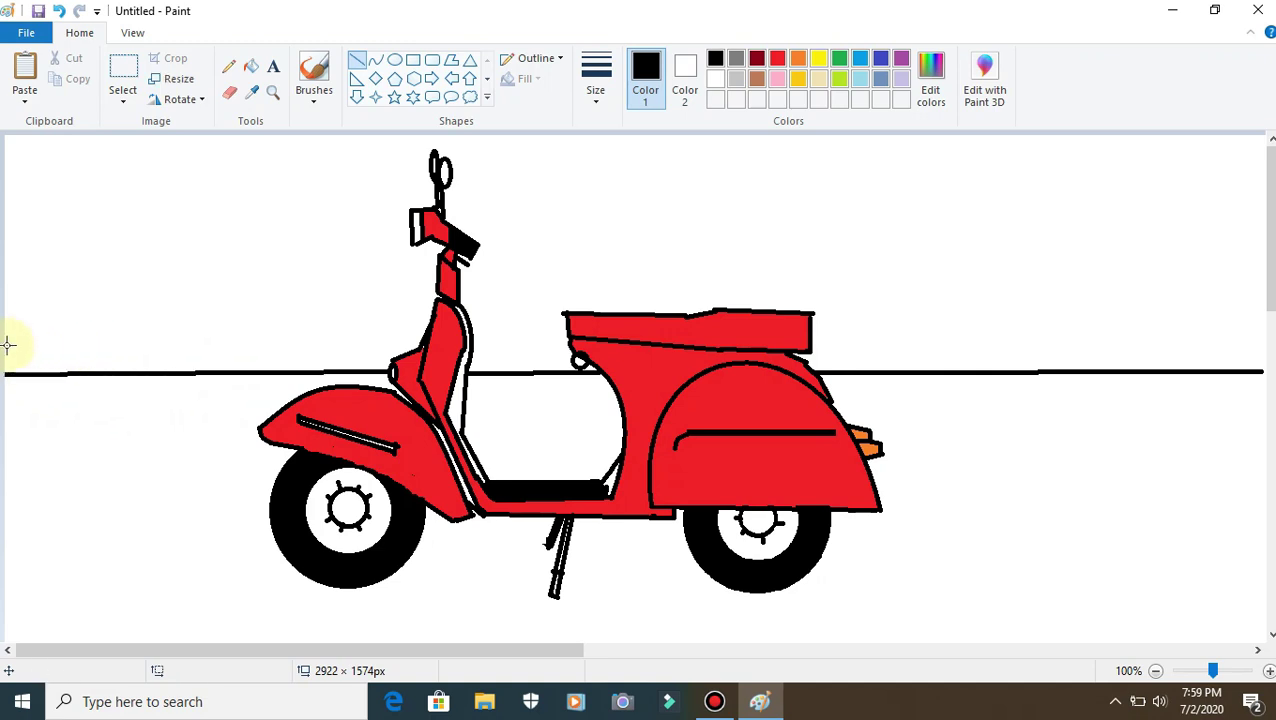
- Draw a second black background line just above the first, interrupted by the scooter, with front and rear segments about 444 × 4 and 492 × 3 px
mouse_move(7, 345)
left_mouse_down()
mouse_move(327, 399)
mouse_move(422, 341)
left_mouse_up()
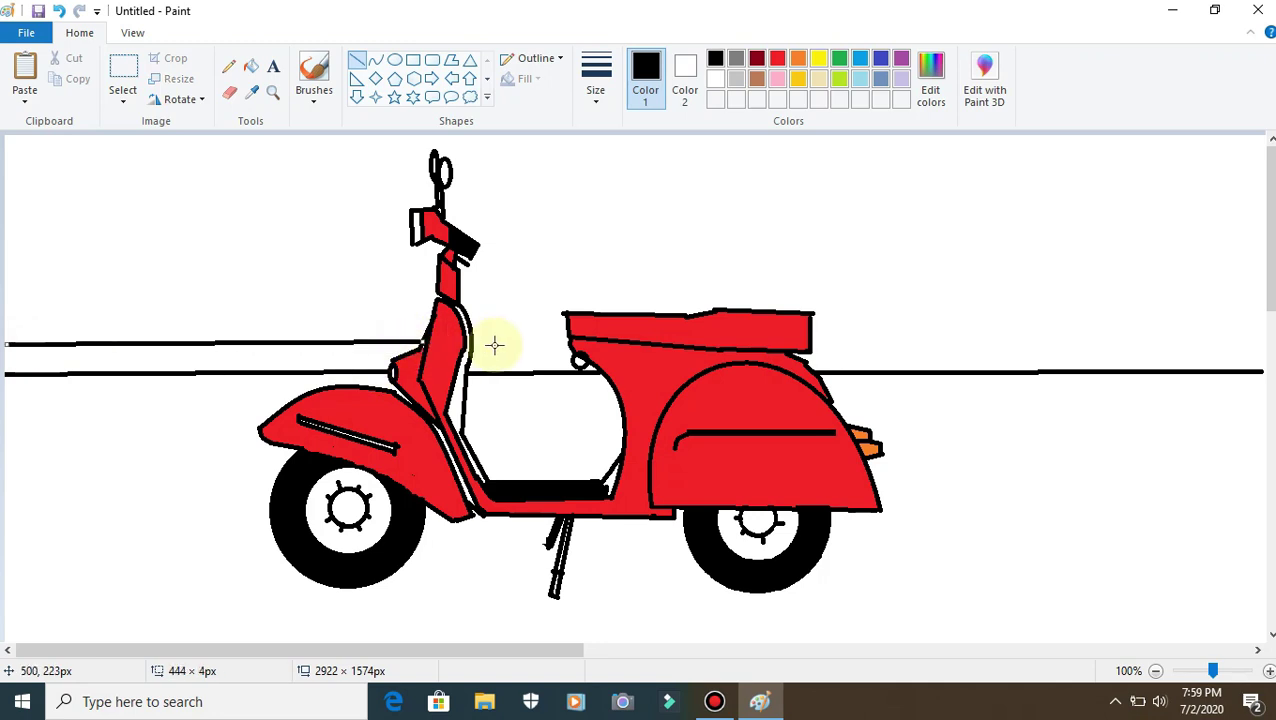
left_click_drag(469, 344, 573, 344)
left_click(897, 366)
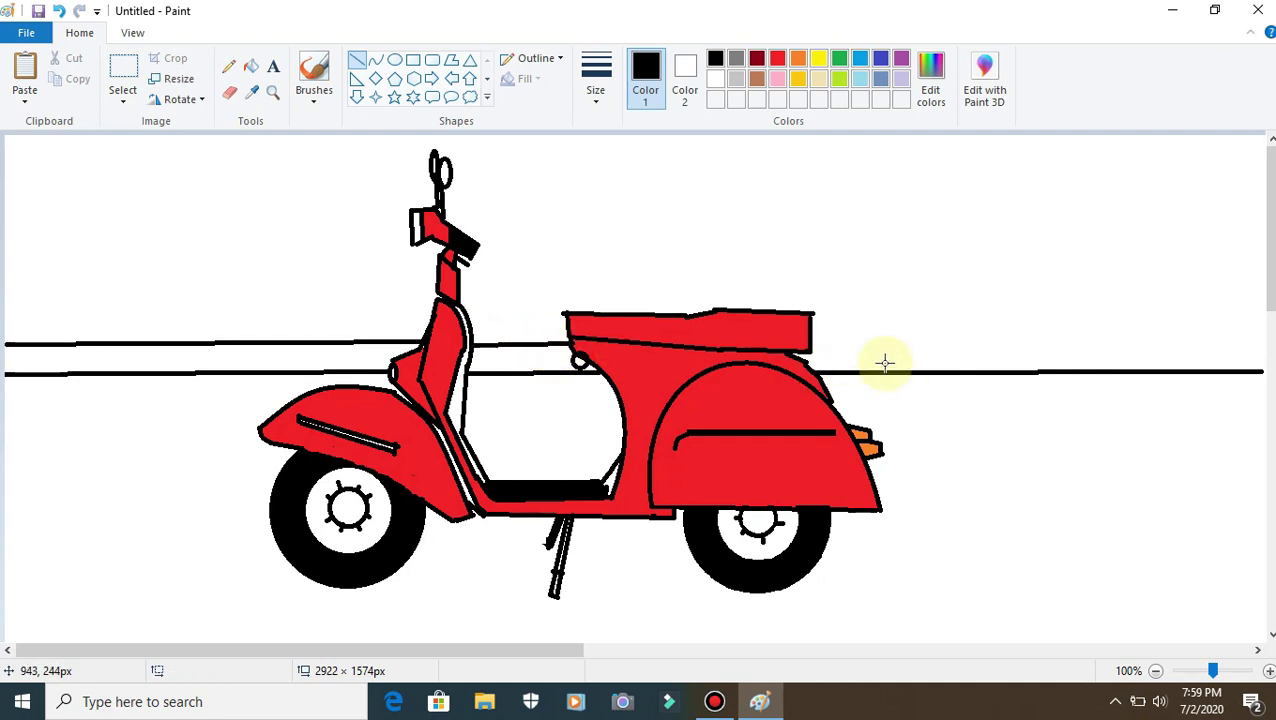
left_click_drag(808, 341, 1264, 336)
left_click(365, 407)
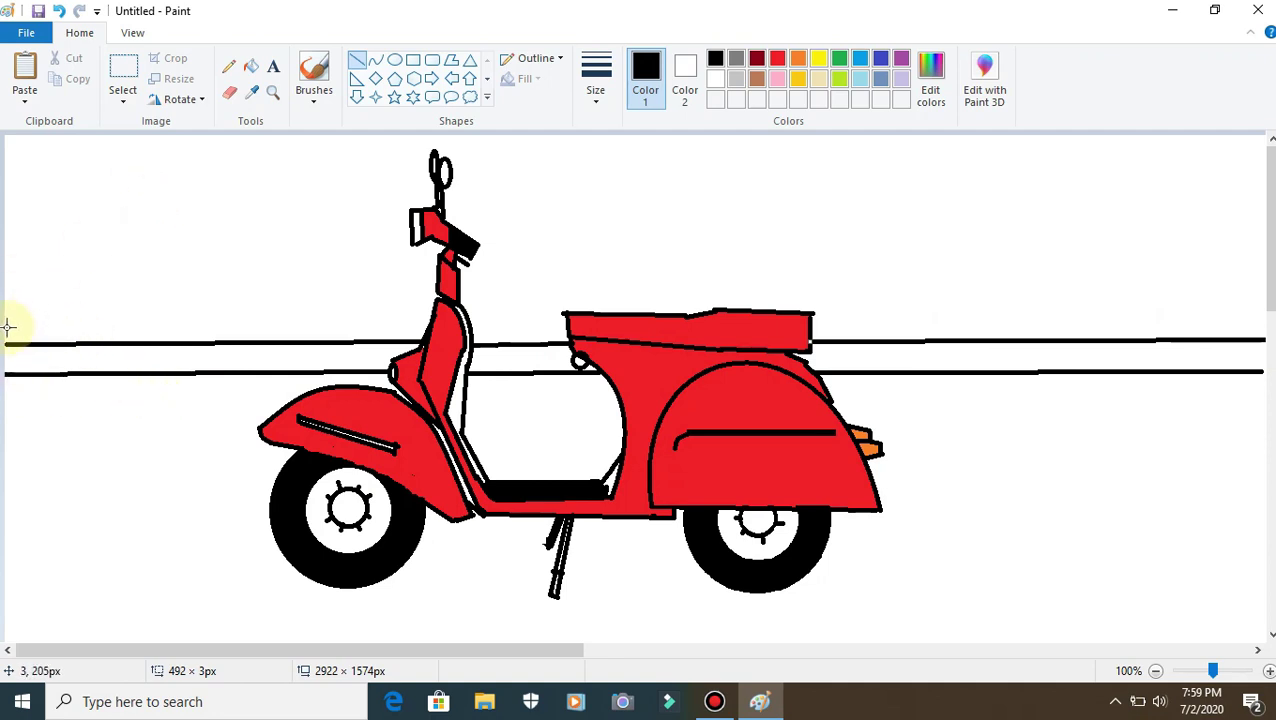
- Draw a third black background line close above the second, interrupted by the scooter, its rear segment about 482 × 6 px
left_click_drag(6, 327, 71, 322)
mouse_move(202, 321)
left_mouse_down()
mouse_move(365, 307)
mouse_move(407, 330)
mouse_move(578, 328)
left_mouse_up()
left_click(820, 326)
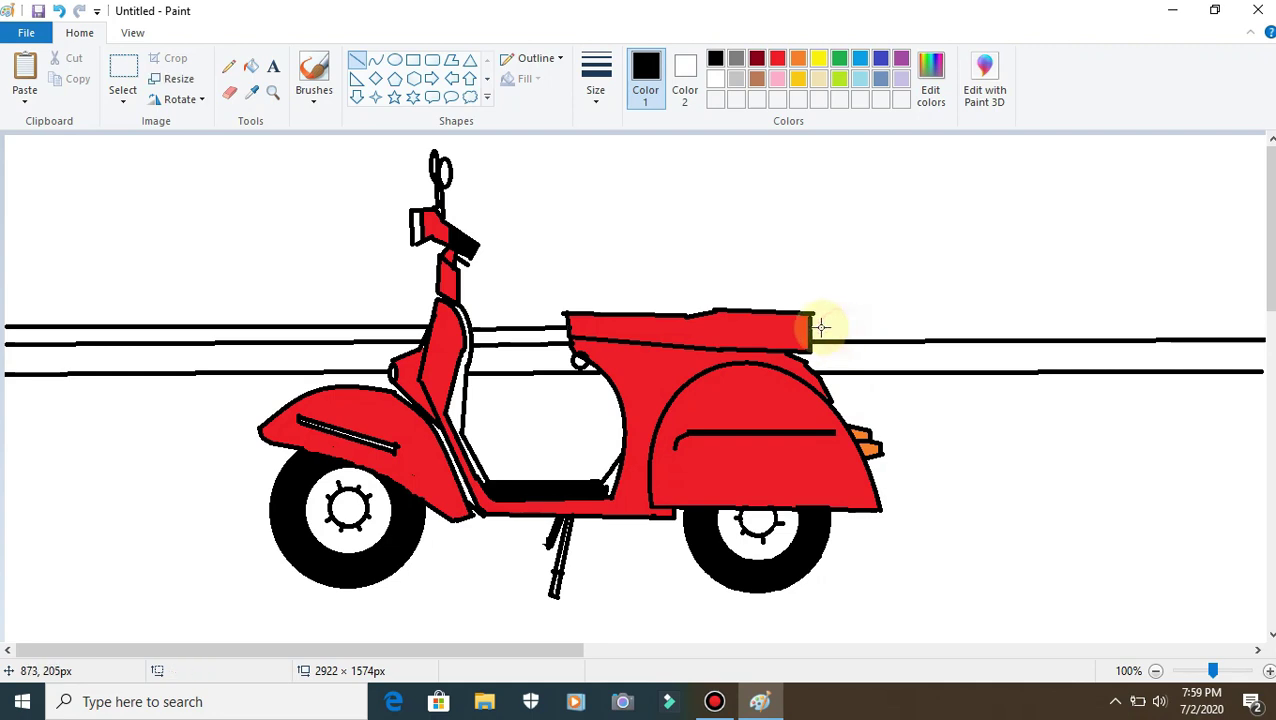
mouse_move(810, 325)
left_mouse_down()
mouse_move(1125, 345)
mouse_move(1262, 319)
left_mouse_up()
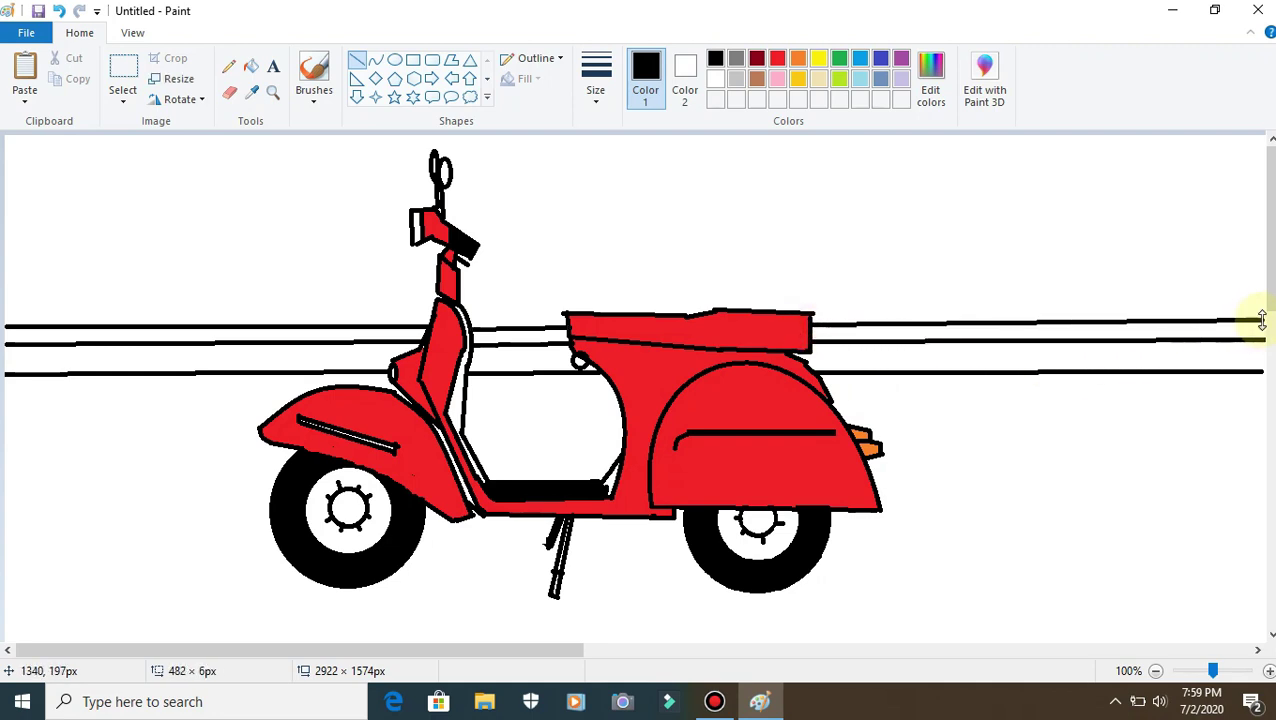
- Draw evenly spaced upright lines about 29 px tall between the lower two background lines, from the front edge to the gap before the seat
left_click(358, 68)
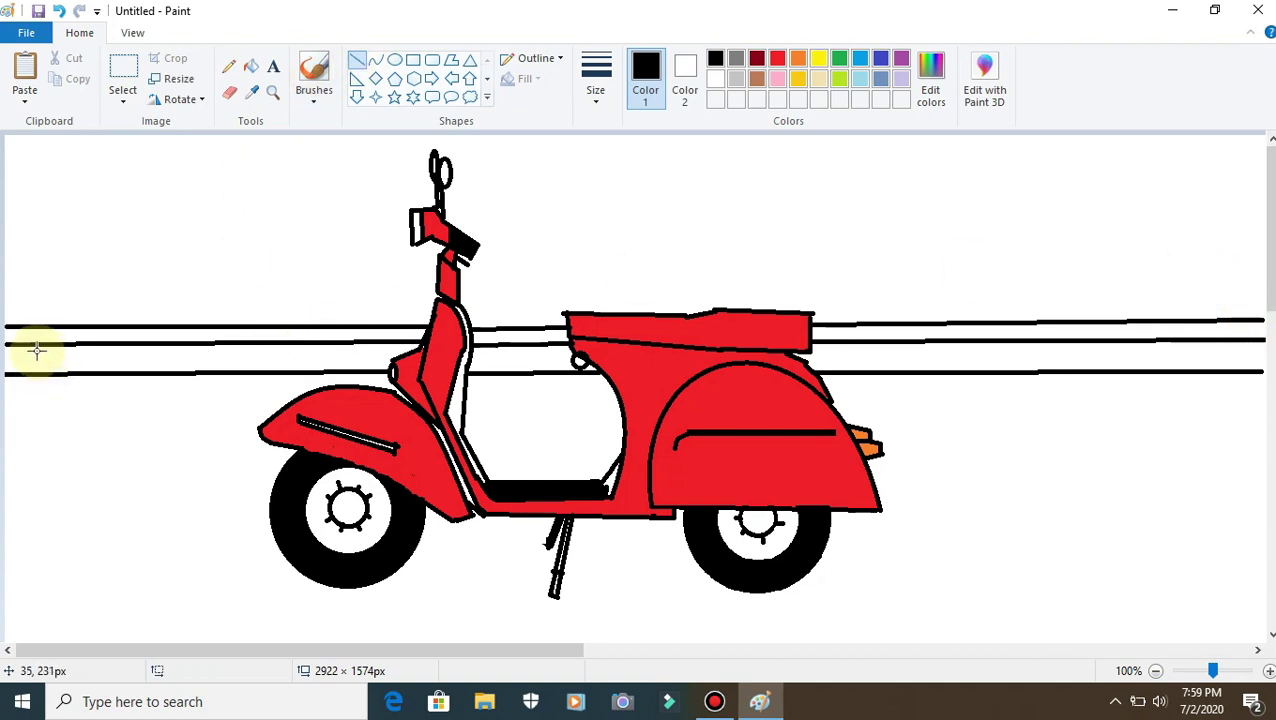
left_click_drag(33, 345, 33, 366)
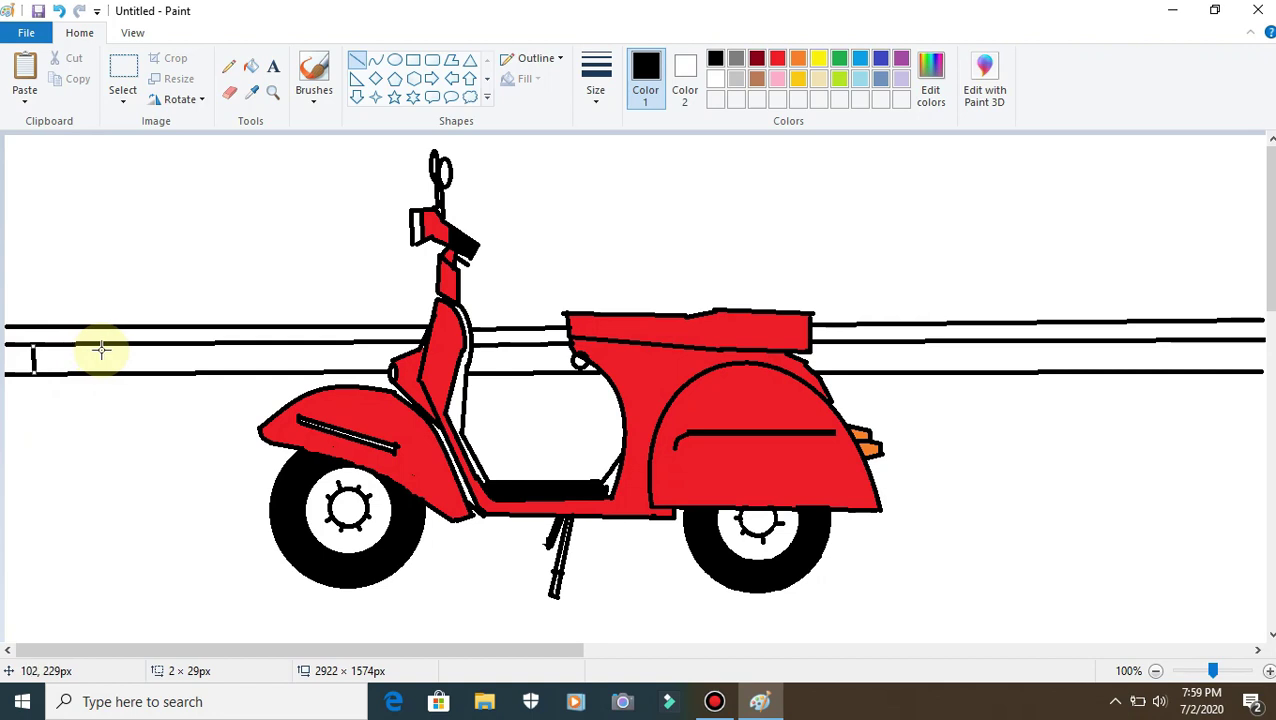
left_click_drag(106, 345, 106, 365)
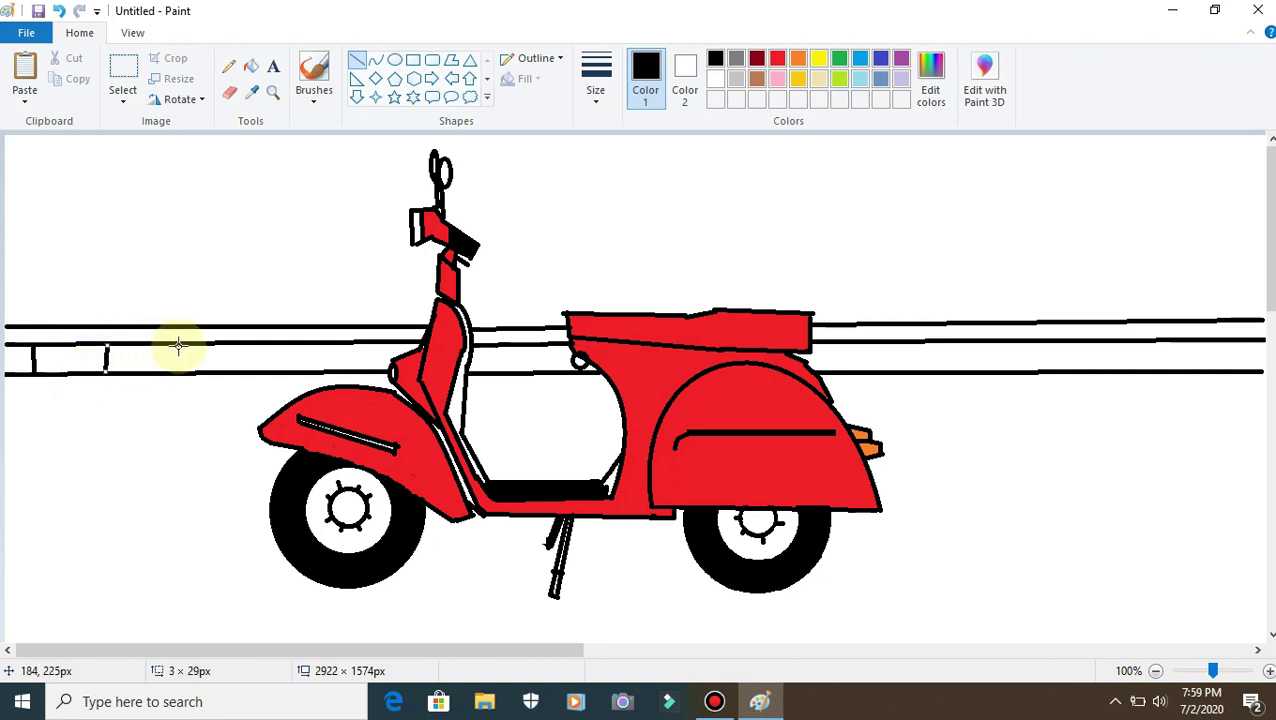
left_click_drag(183, 344, 181, 378)
left_click_drag(257, 342, 257, 374)
left_click_drag(327, 344, 330, 371)
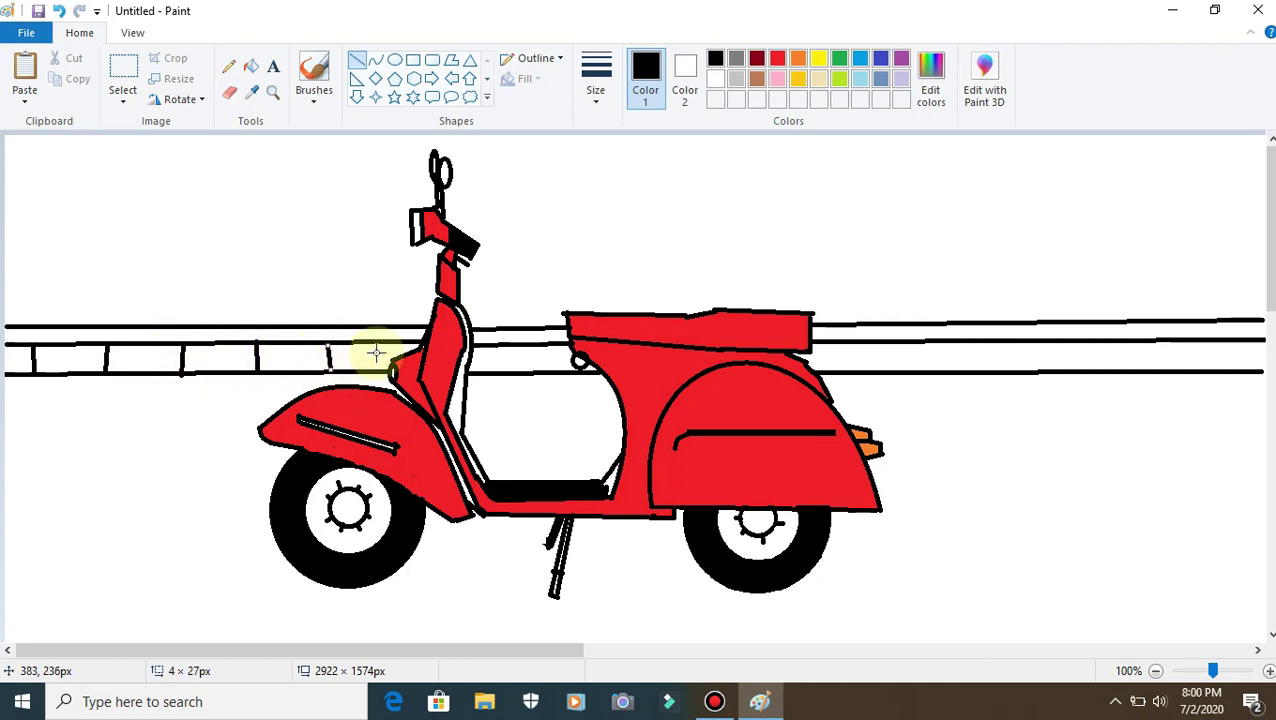
left_click_drag(395, 342, 392, 356)
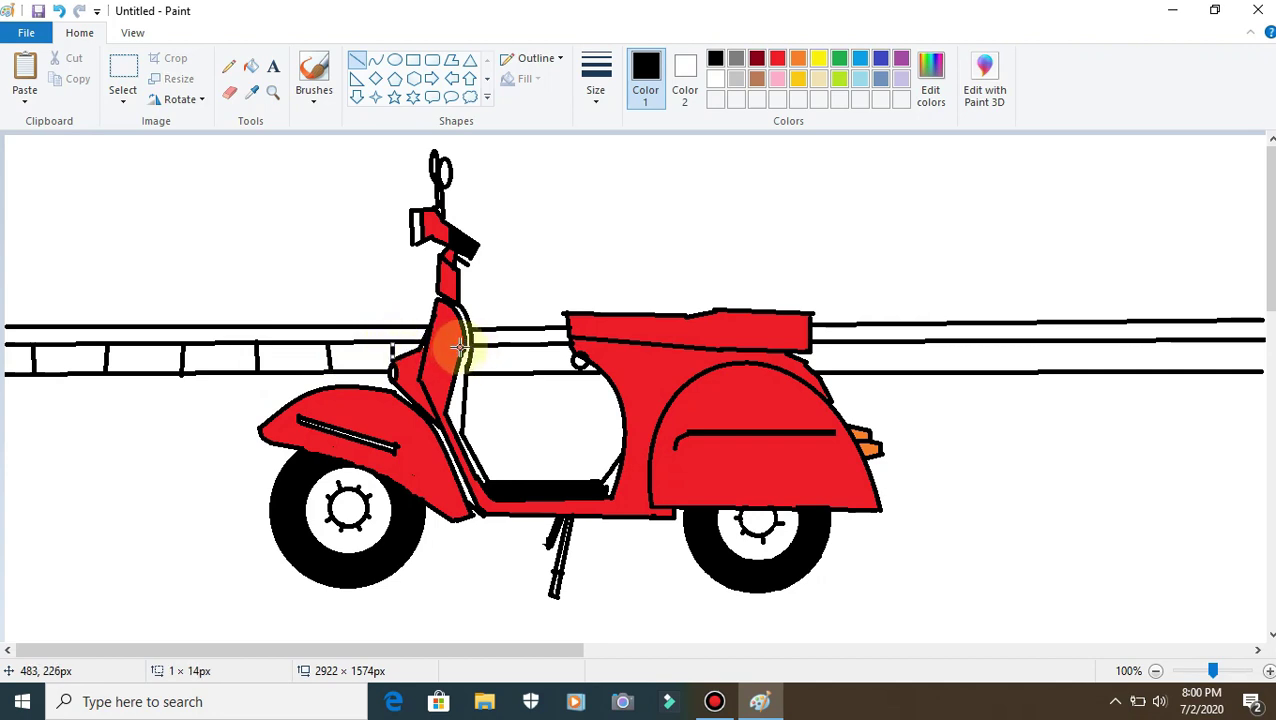
left_click_drag(506, 342, 507, 365)
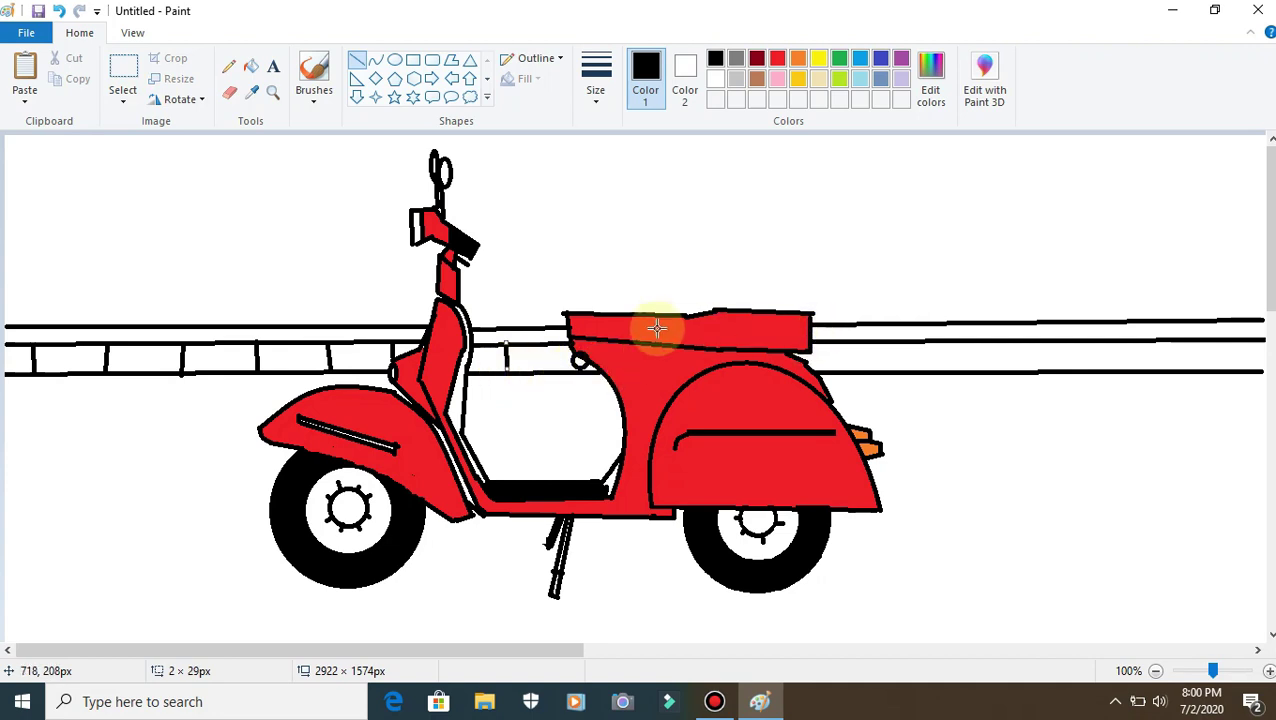
- Draw four upright lines, about 28 to 36 px tall, between the lower two background lines behind the scooter
left_click_drag(820, 342, 820, 370)
left_click_drag(908, 346, 911, 358)
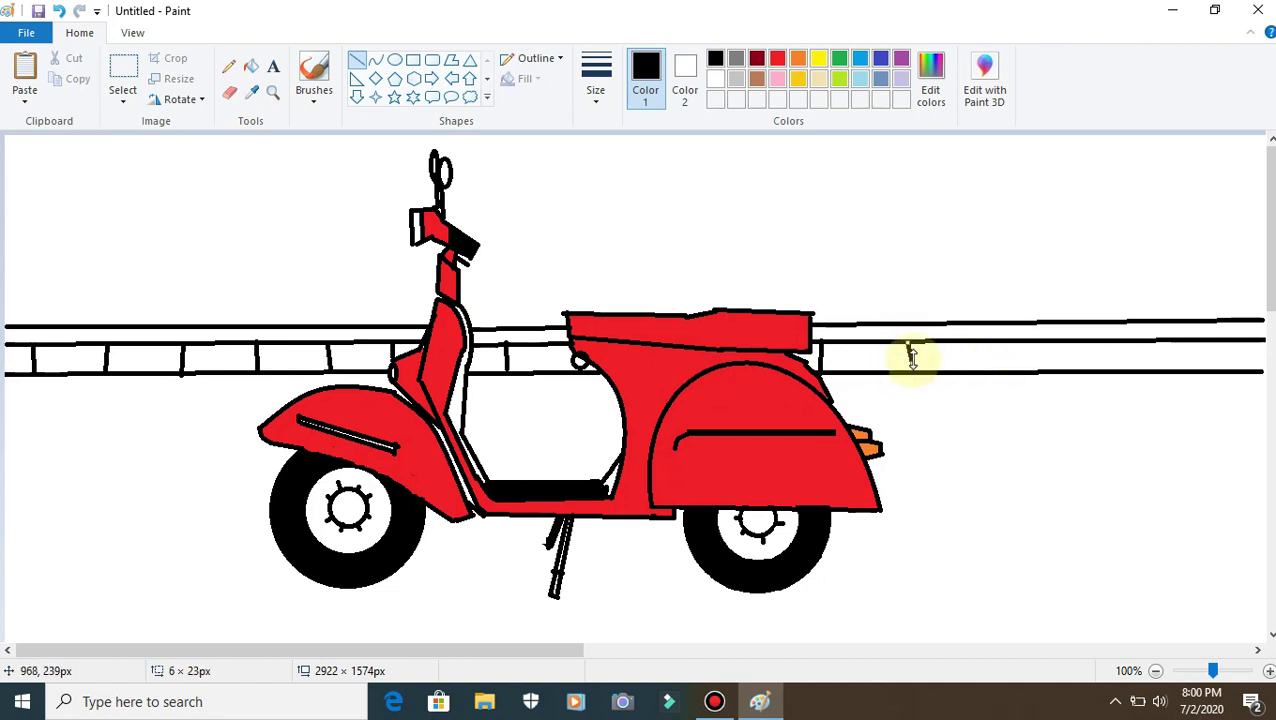
left_click_drag(910, 355, 909, 370)
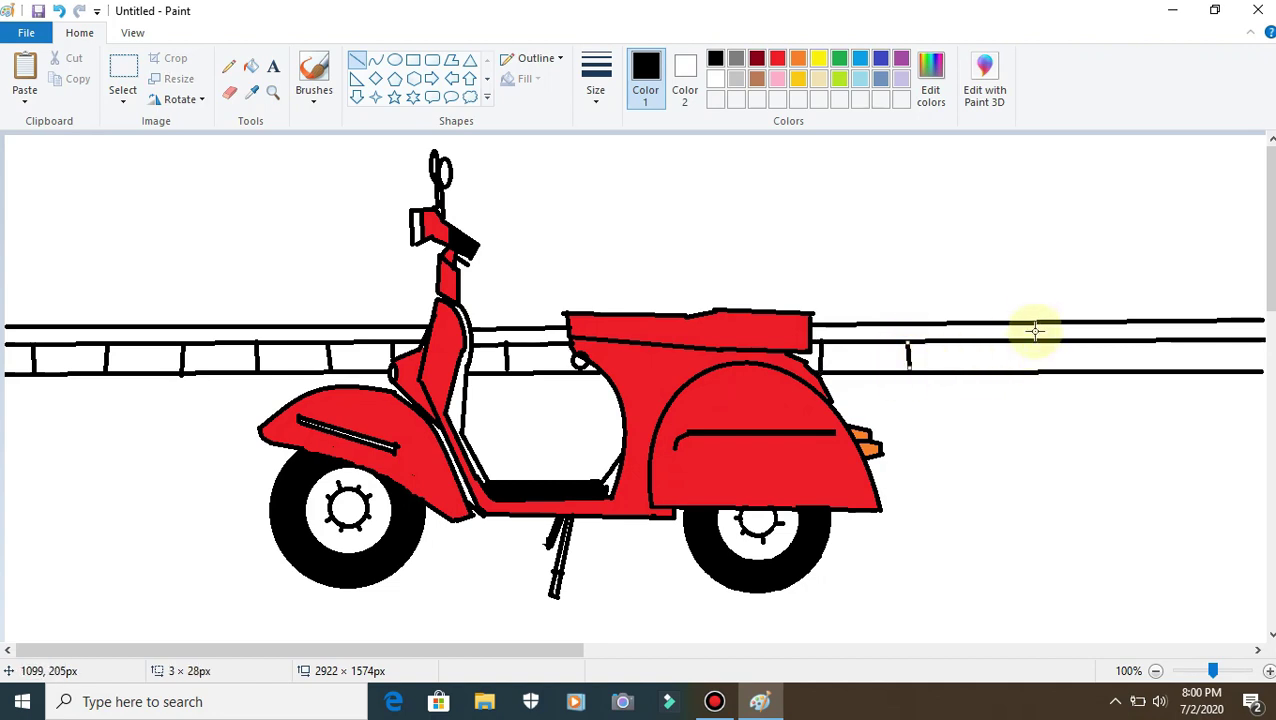
left_click_drag(1030, 342, 1034, 373)
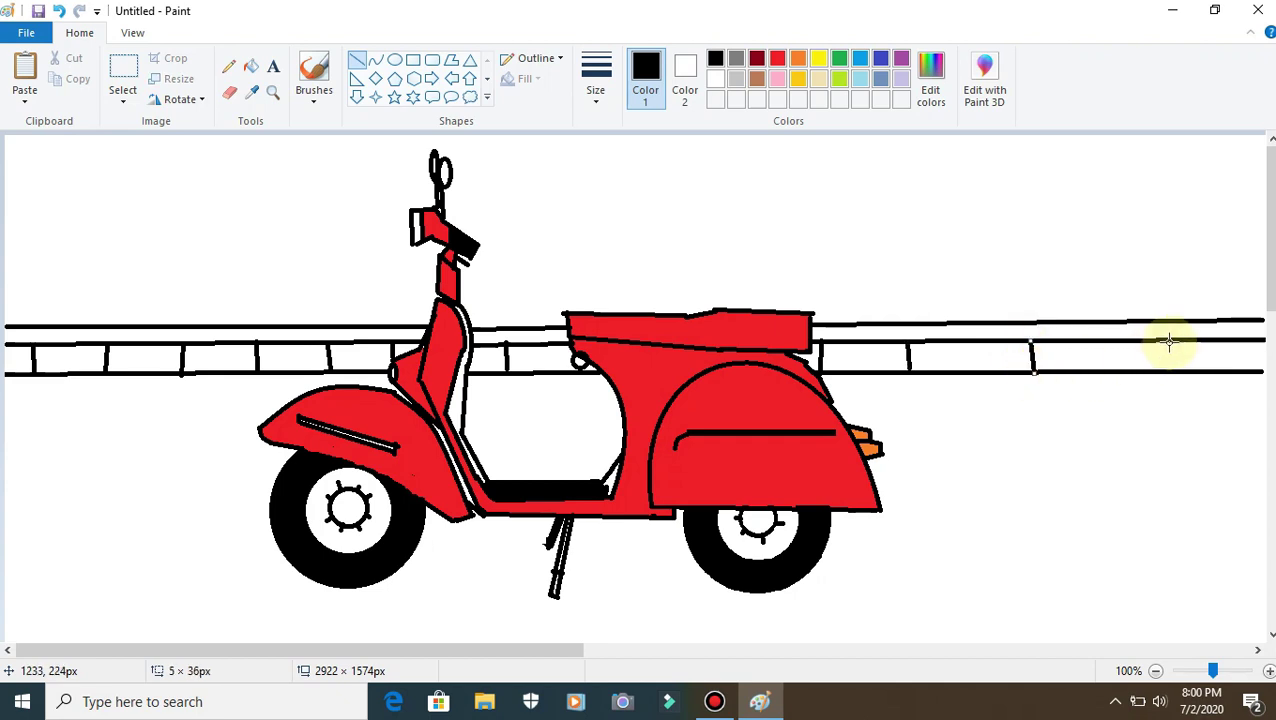
left_click_drag(1172, 340, 1171, 367)
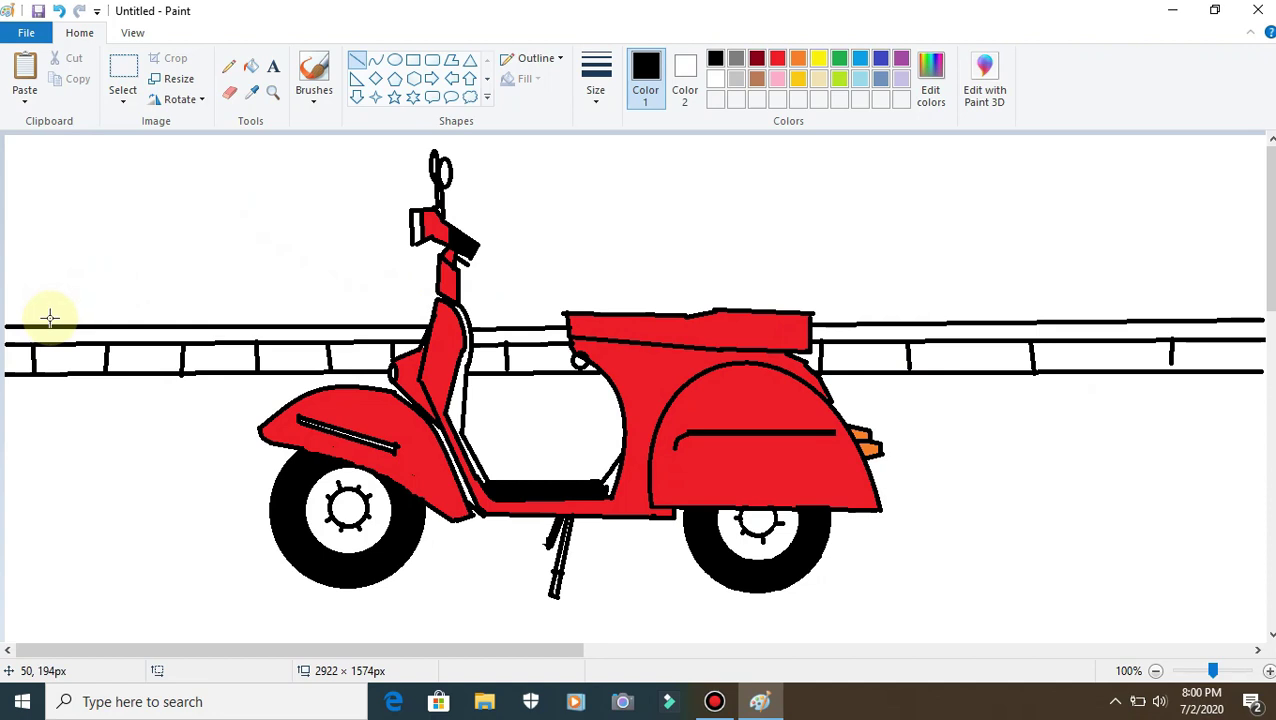
- Draw short lines about 18 to 22 px tall from each upright to the top background line, from the front edge to the gap before the seat
mouse_move(33, 342)
left_mouse_down()
mouse_move(46, 326)
mouse_move(133, 331)
left_mouse_up()
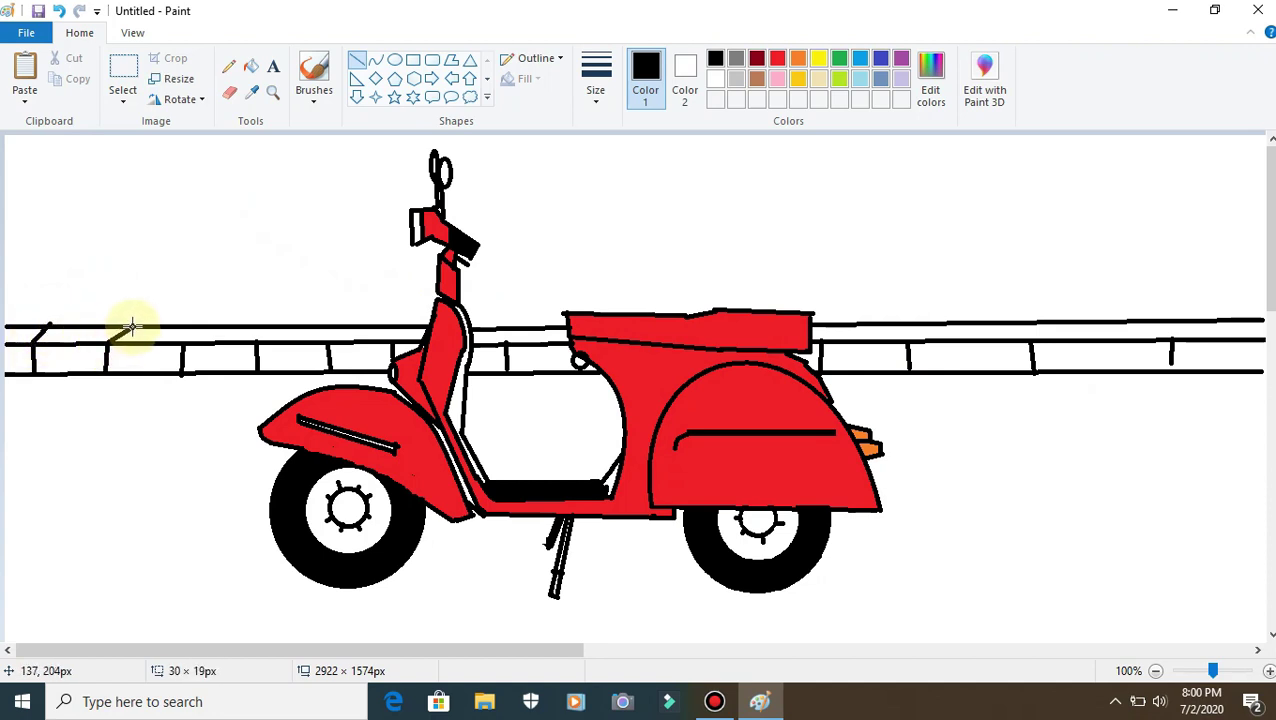
mouse_move(181, 344)
left_mouse_down()
mouse_move(208, 324)
mouse_move(348, 323)
left_mouse_up()
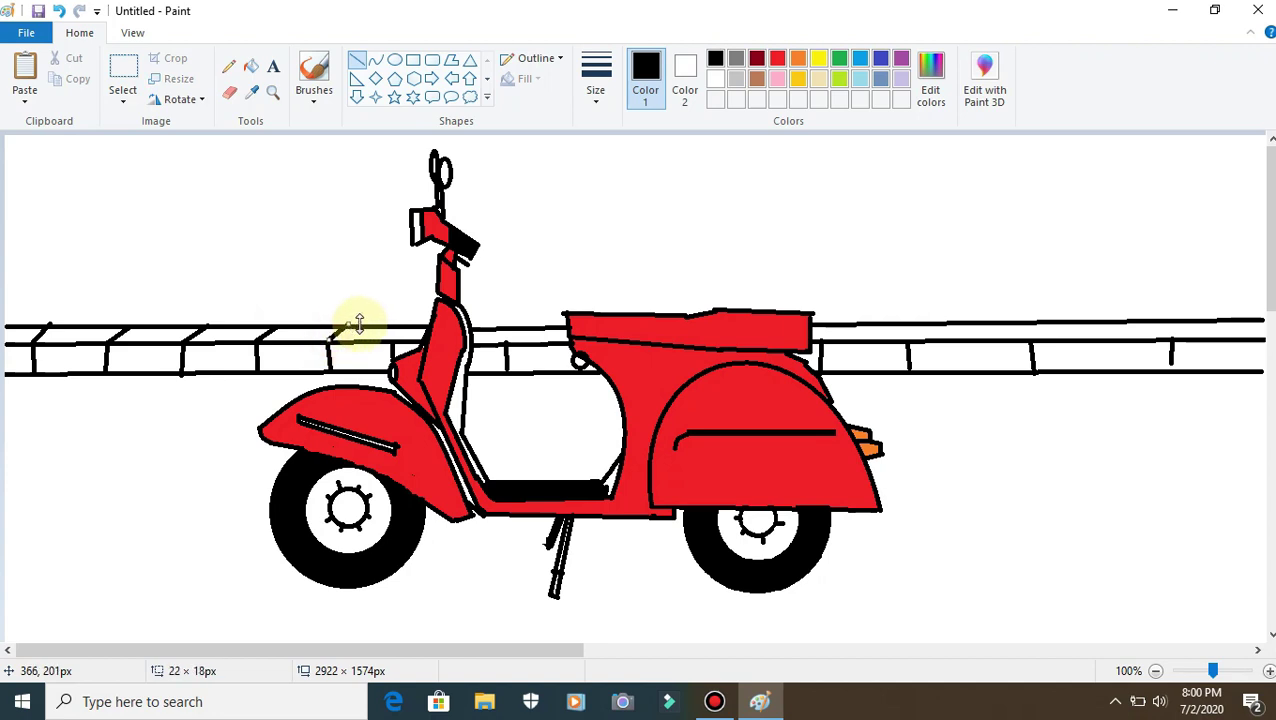
left_click_drag(393, 344, 394, 322)
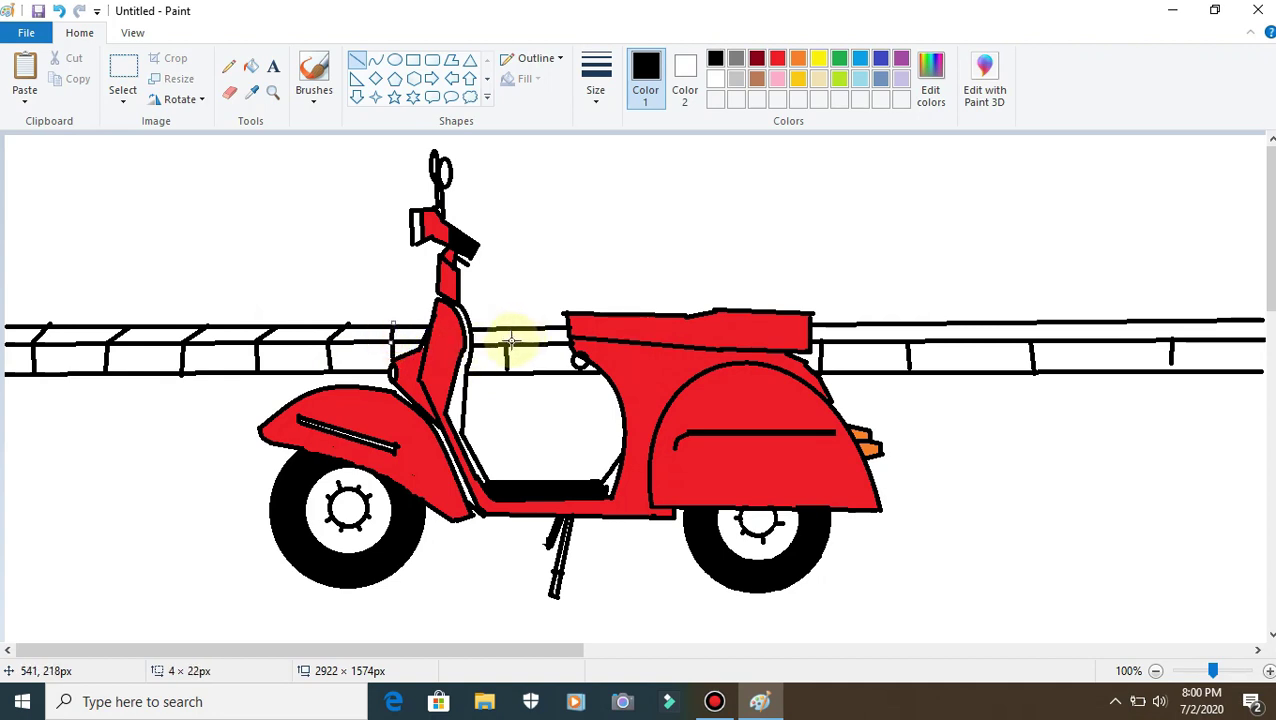
left_click_drag(506, 345, 506, 331)
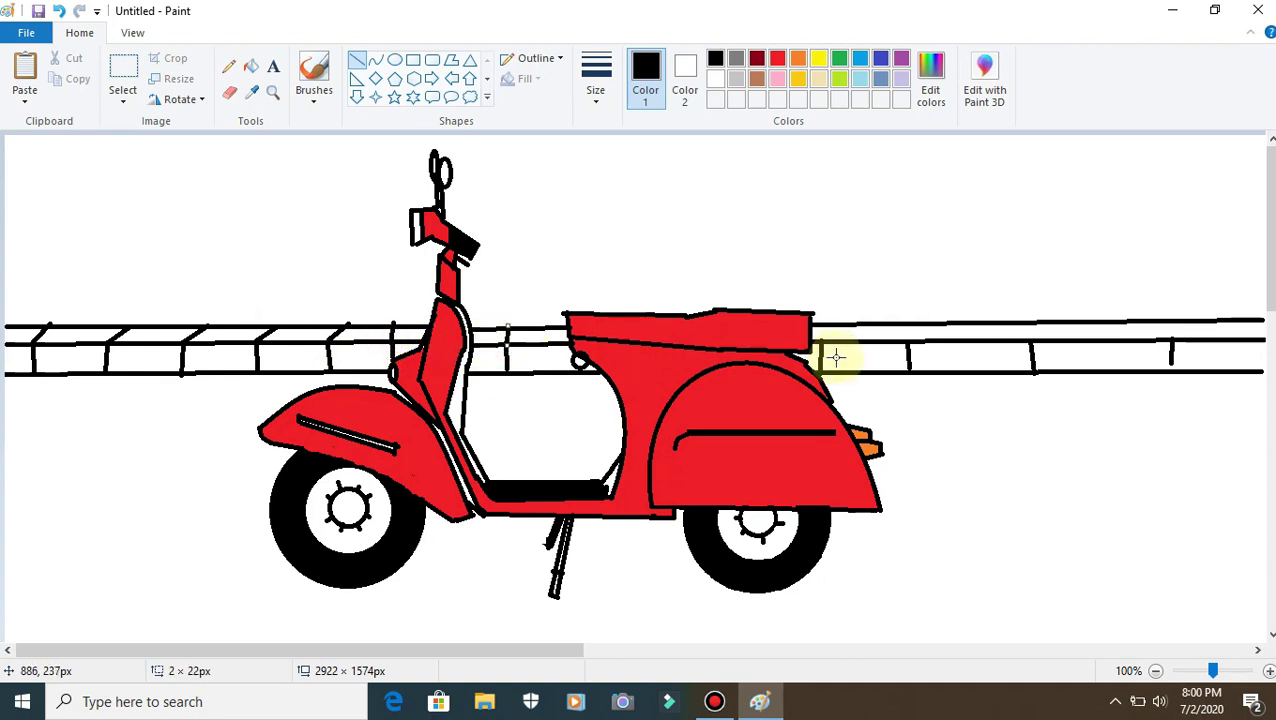
- Draw four backward-slanting lines, about 22 px tall, joining the uprights behind the scooter to the top background line
left_click_drag(822, 342, 810, 327)
left_click_drag(908, 342, 884, 322)
left_click_drag(1032, 342, 1016, 322)
left_click_drag(1172, 341, 1157, 323)
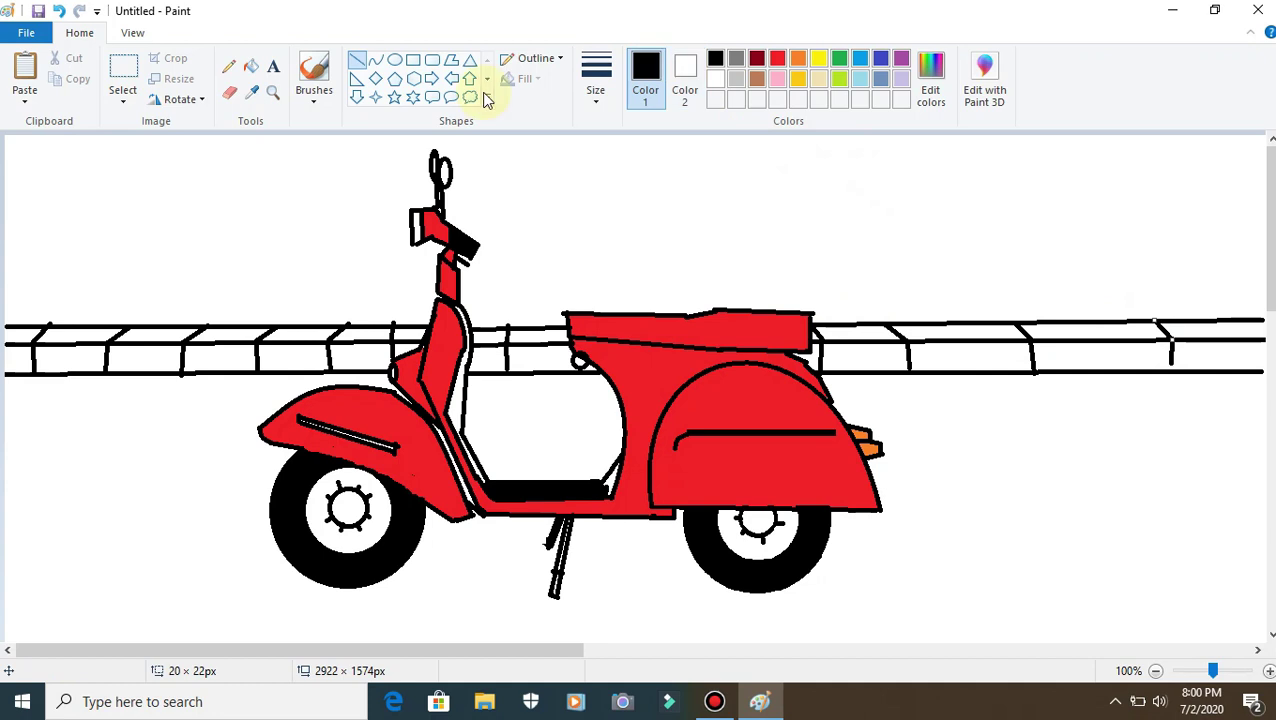
- Fill the front and top faces of alternate wall blocks black, from the front edge to the block directly behind the scooter
left_click(251, 66)
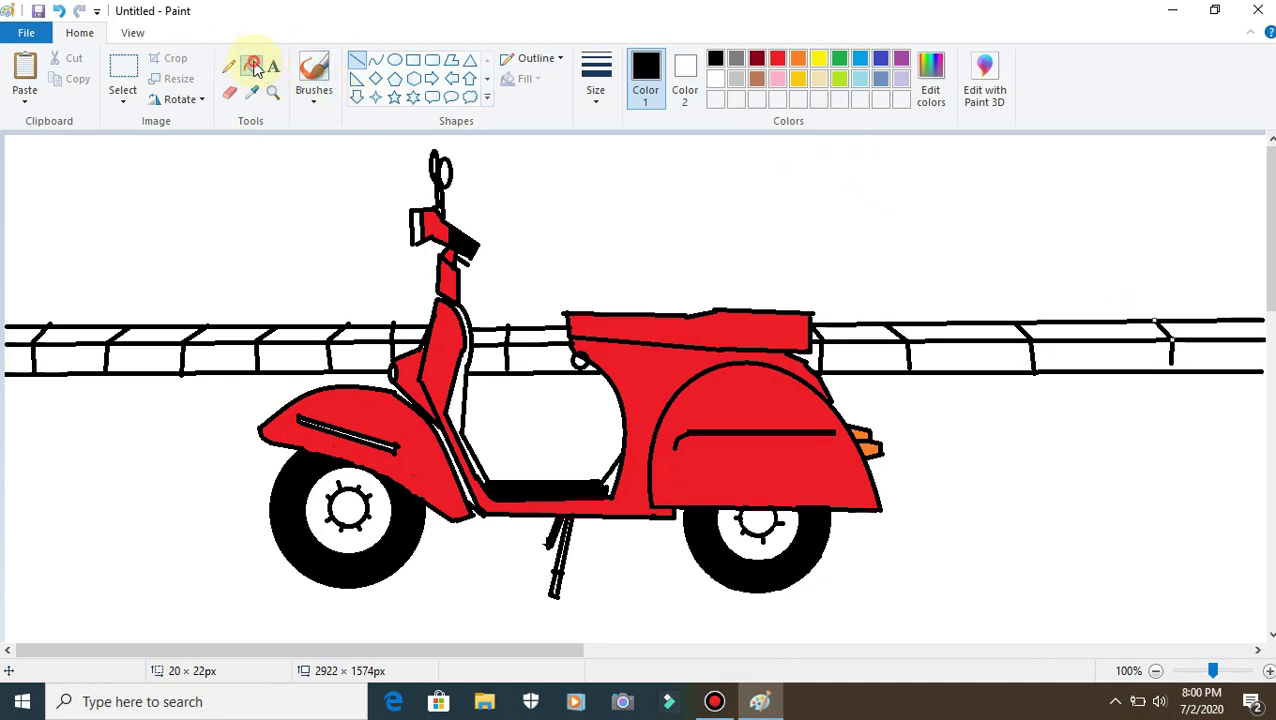
left_click(66, 356)
left_click(82, 332)
left_click(120, 330)
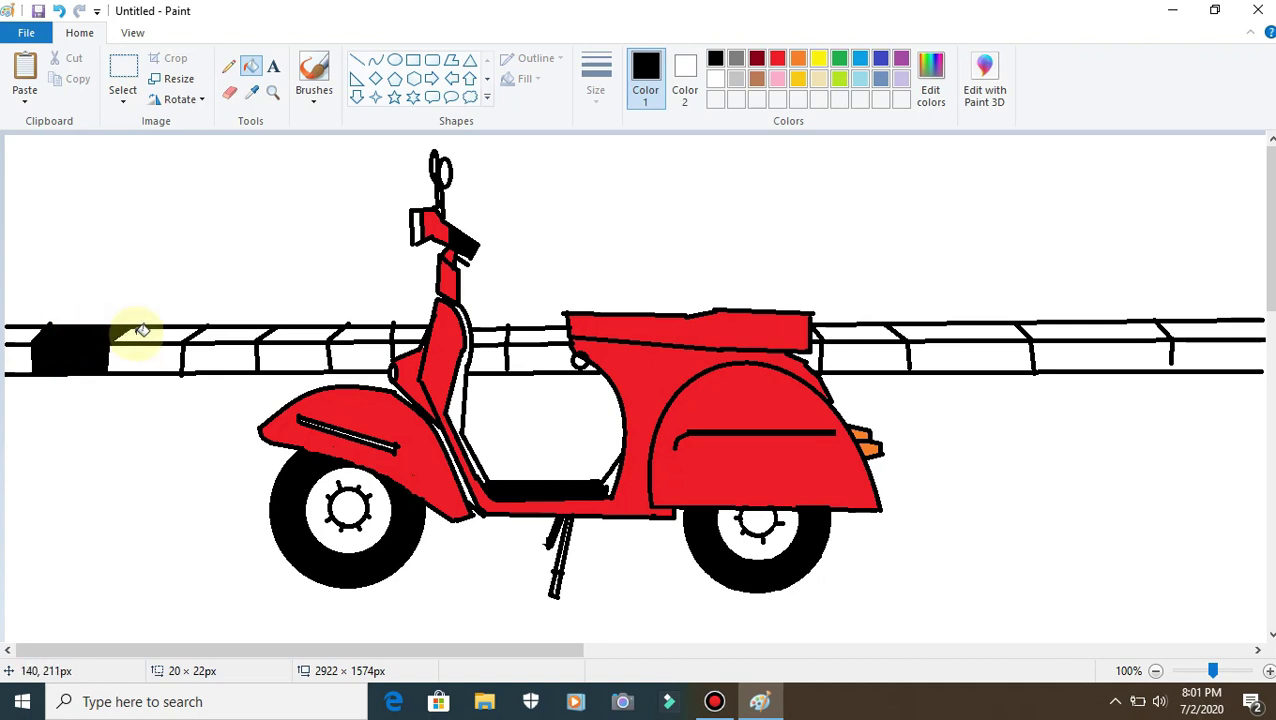
left_click(205, 364)
left_click(222, 337)
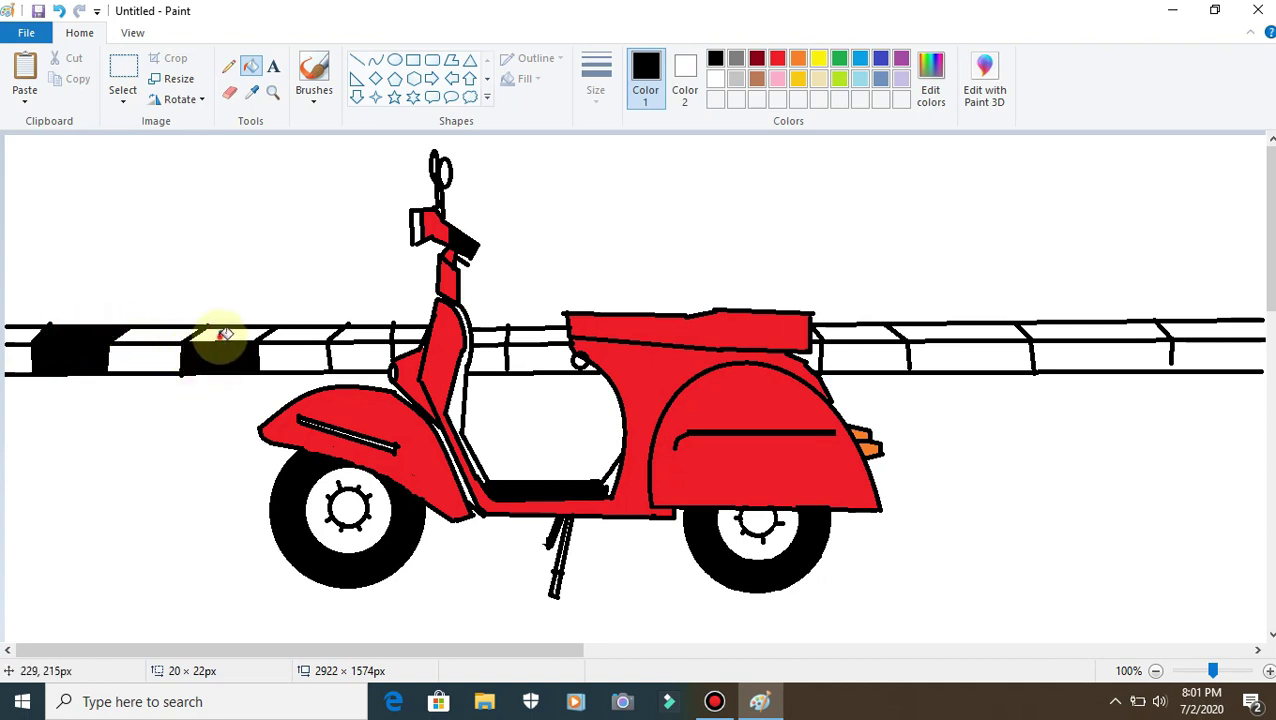
left_click(284, 328)
left_click(352, 355)
left_click(366, 336)
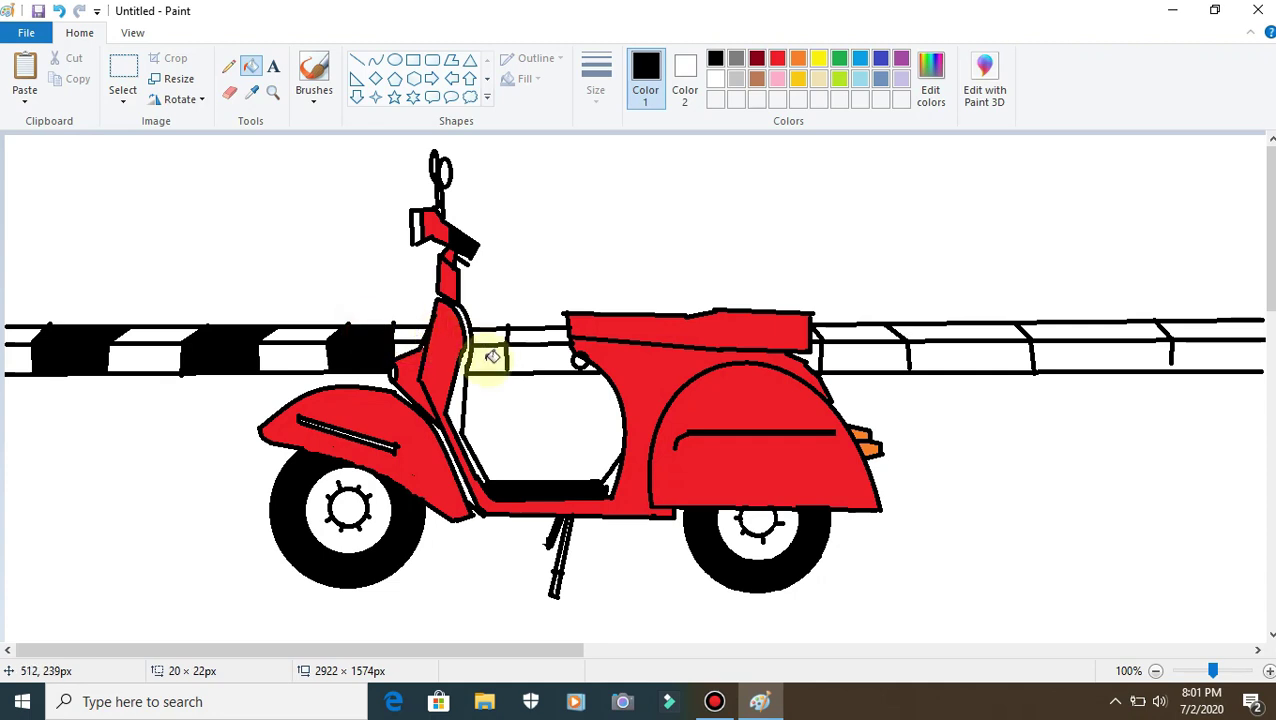
left_click(495, 335)
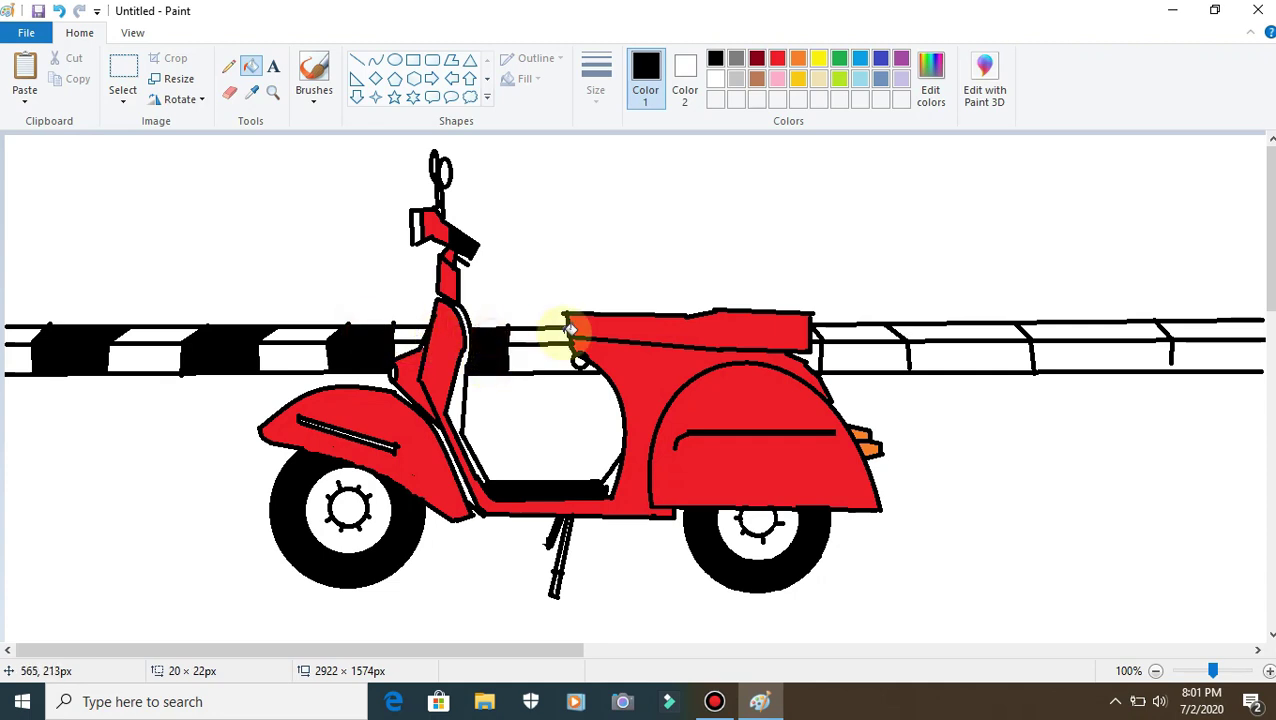
left_click(848, 354)
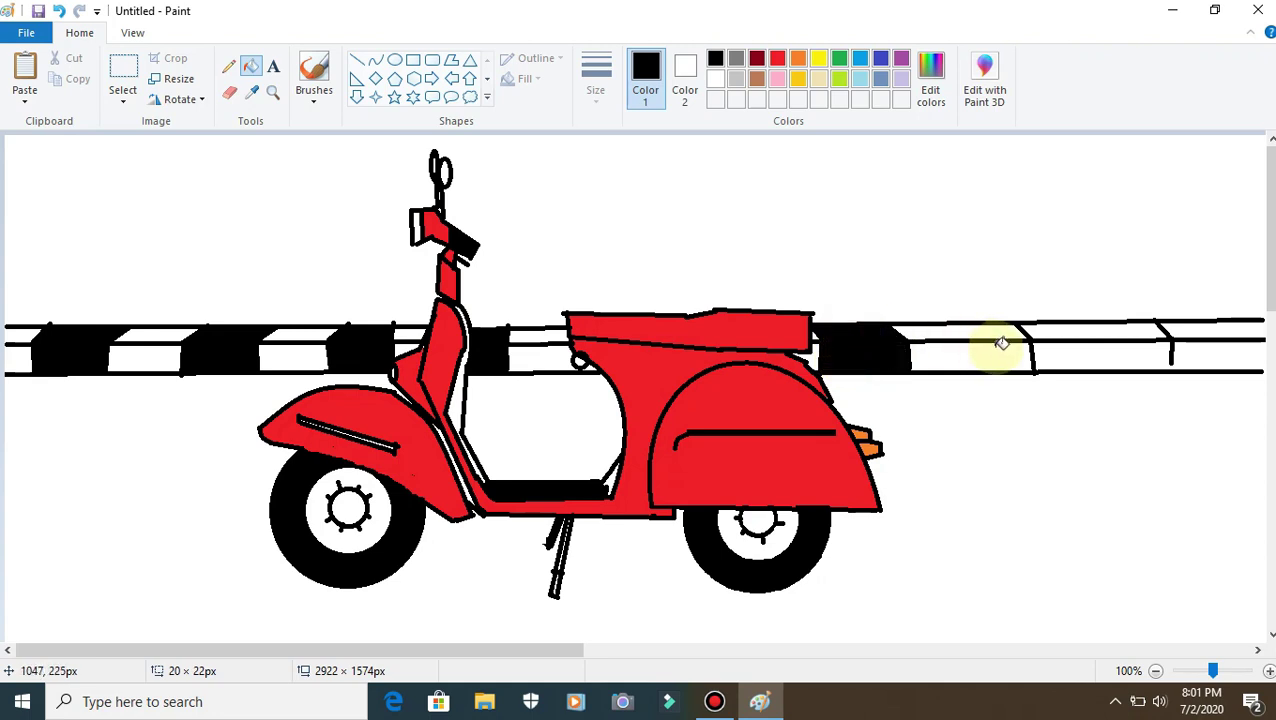
- Extend the rearmost upright about 10 px to the bottom wall line and fill both faces of the block before it black
left_click(1072, 356)
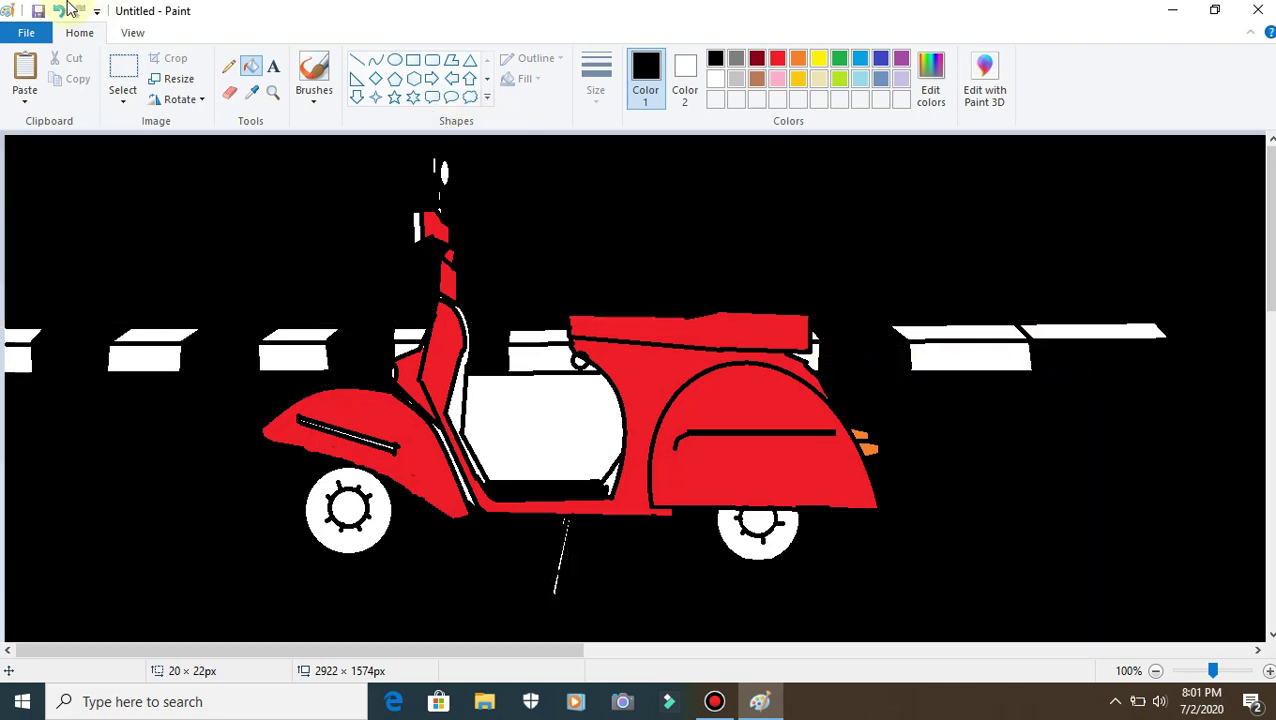
left_click(58, 12)
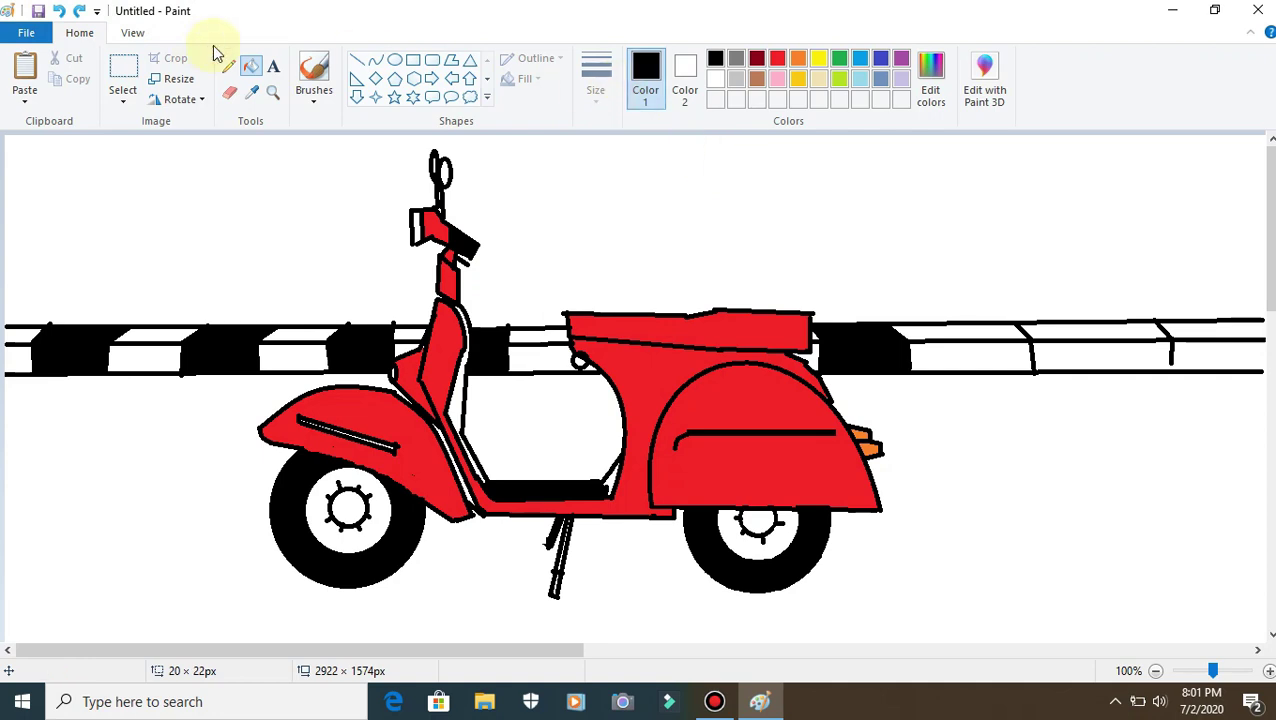
left_click(360, 64)
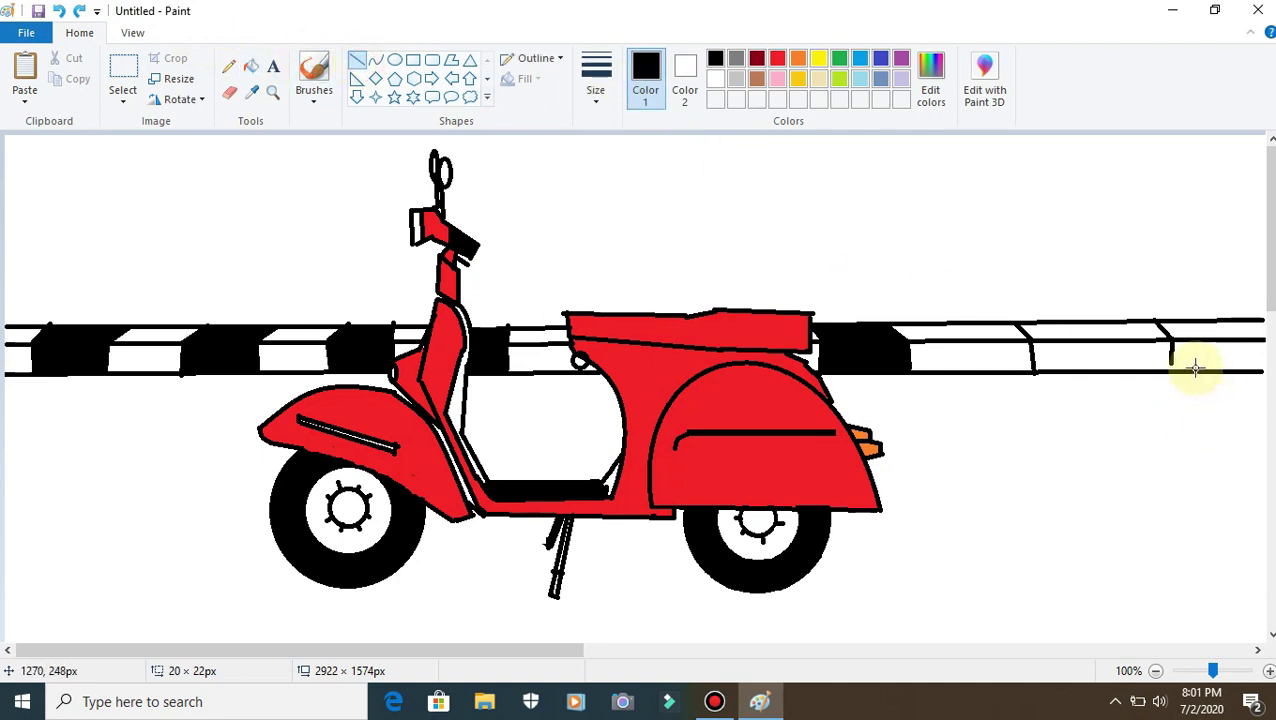
left_click_drag(1171, 343, 1172, 368)
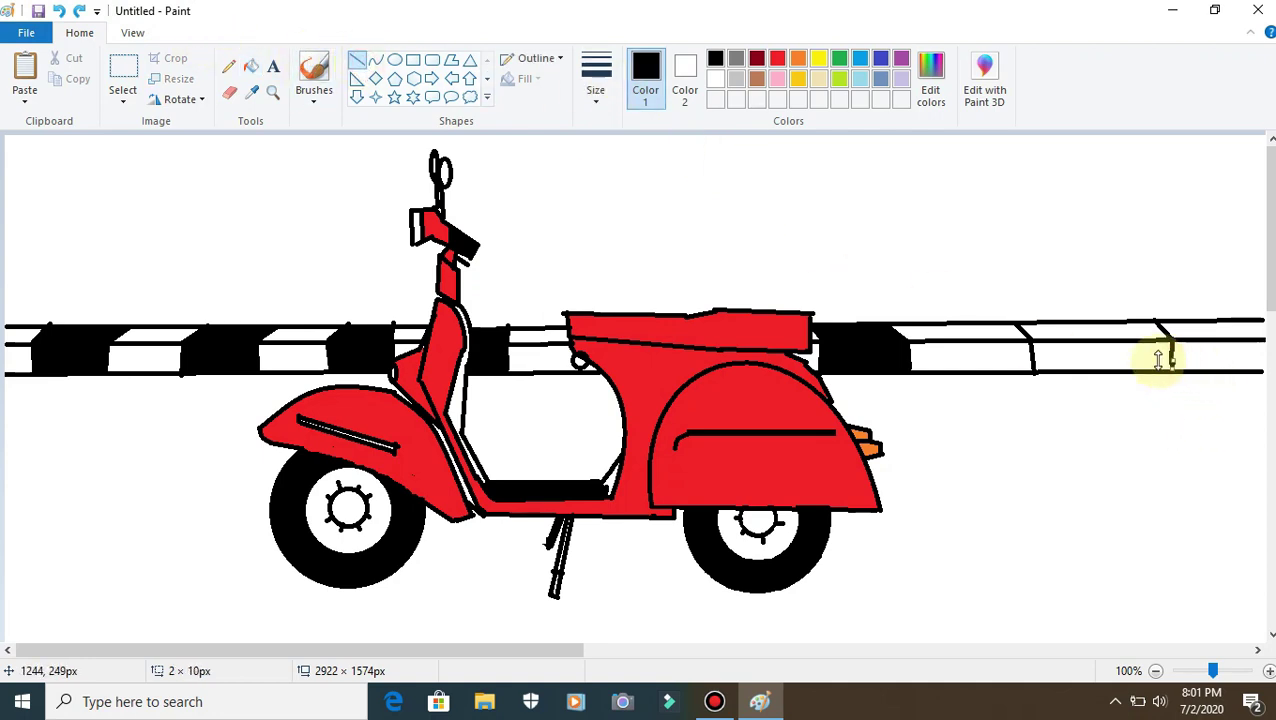
left_click(250, 66)
left_click(1092, 356)
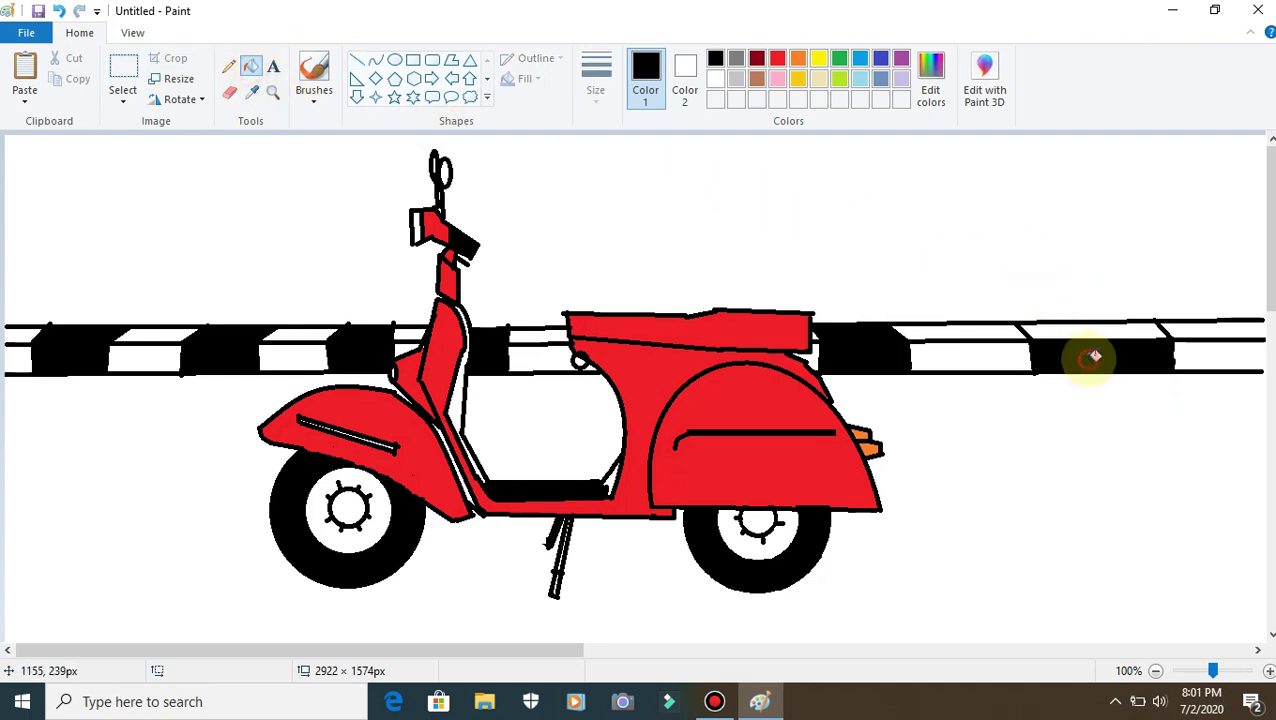
left_click(1097, 328)
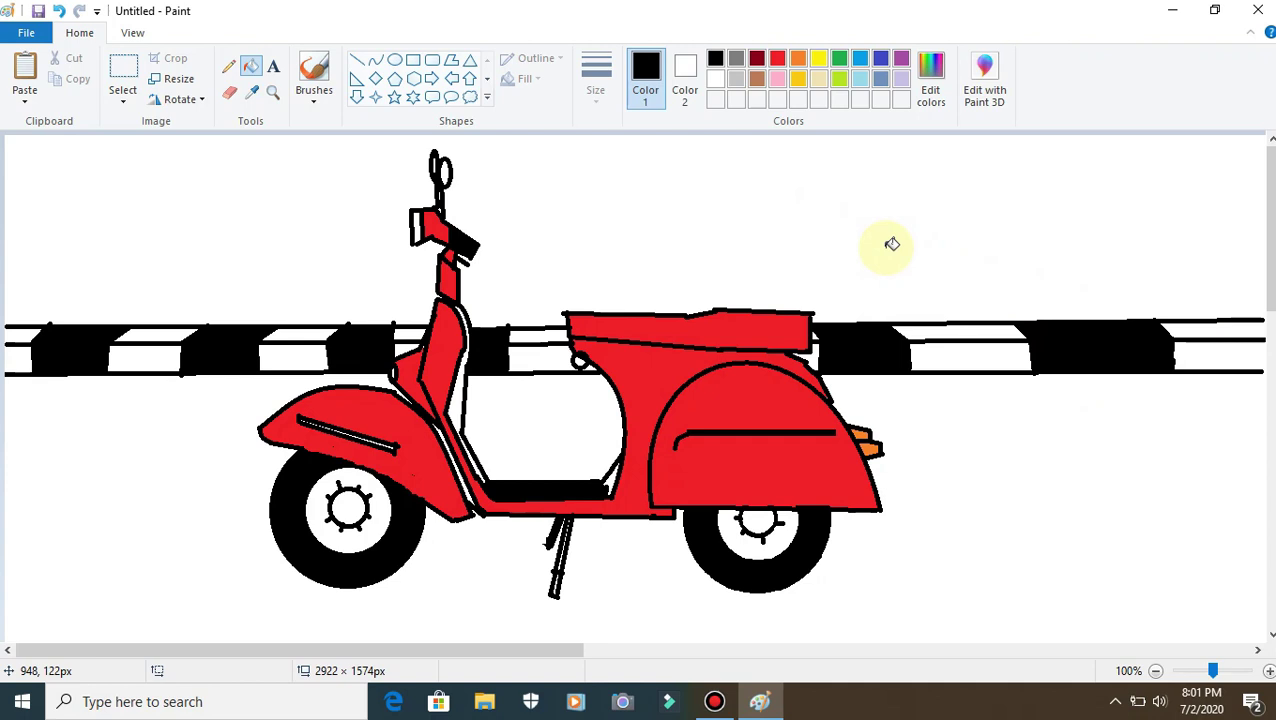
- Crop the picture to an area of about 1187 × 530 px around the scooter
left_click(133, 72)
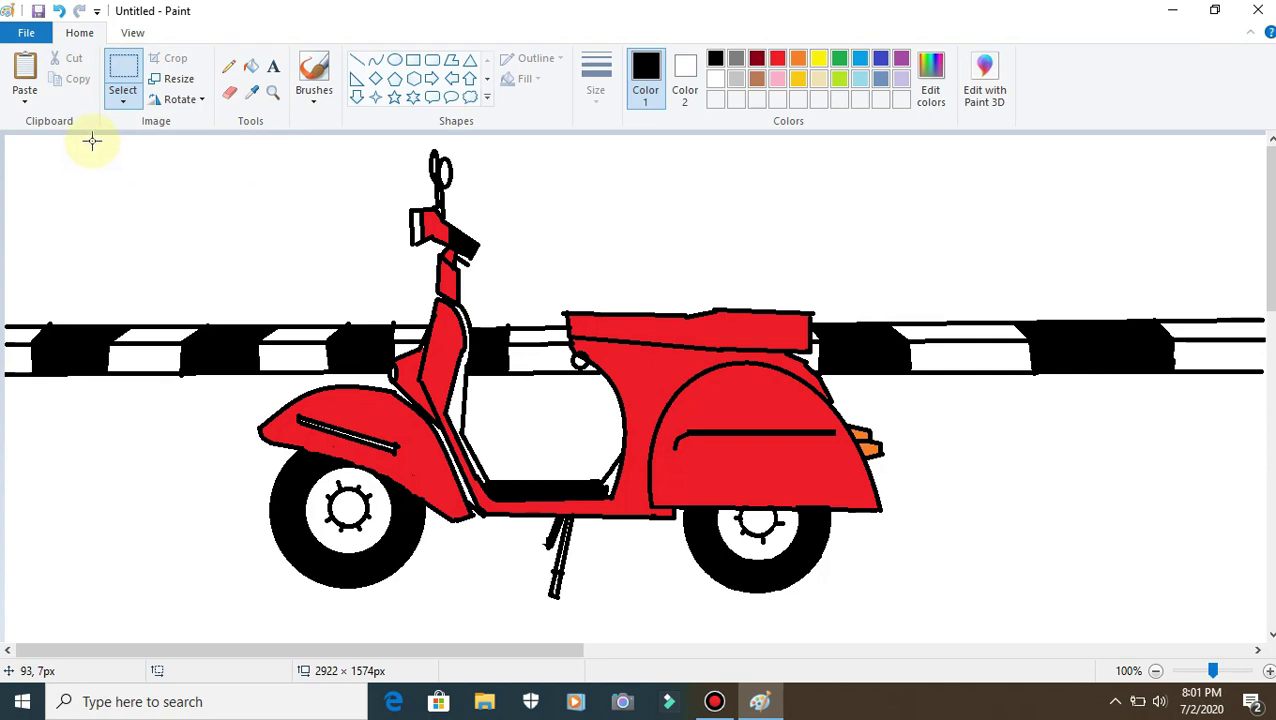
left_click_drag(96, 140, 1205, 636)
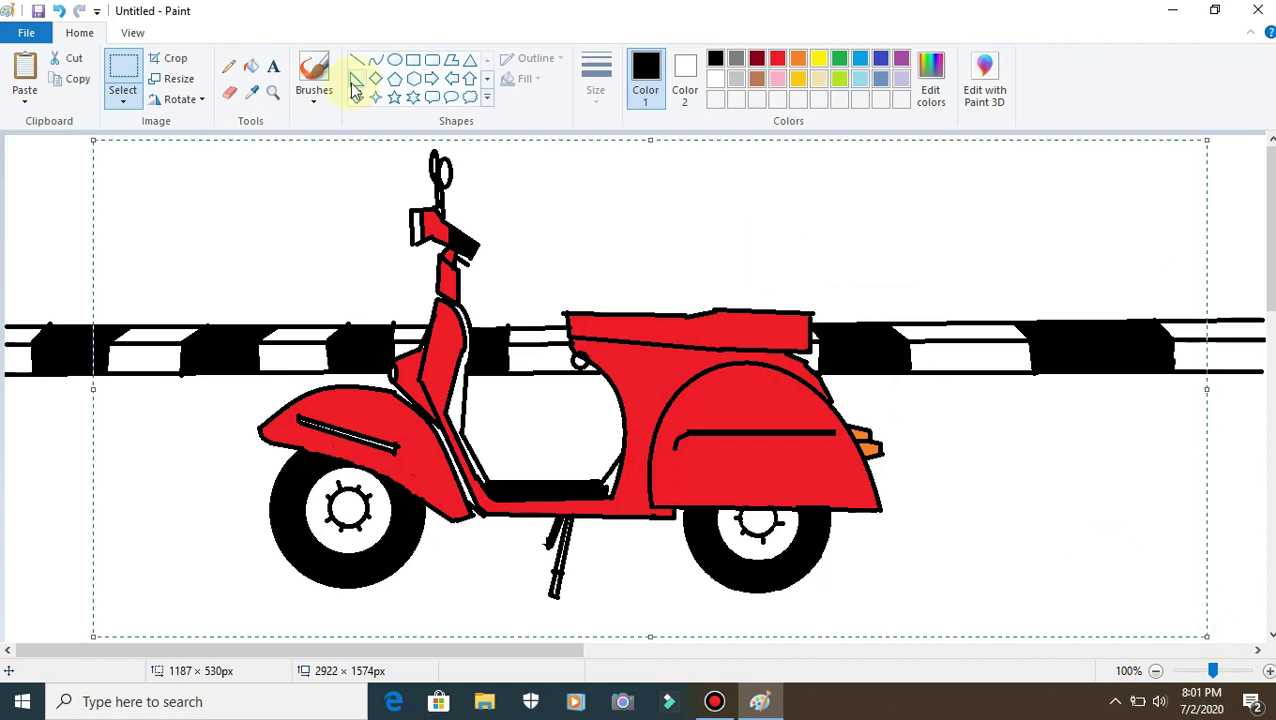
left_click(176, 57)
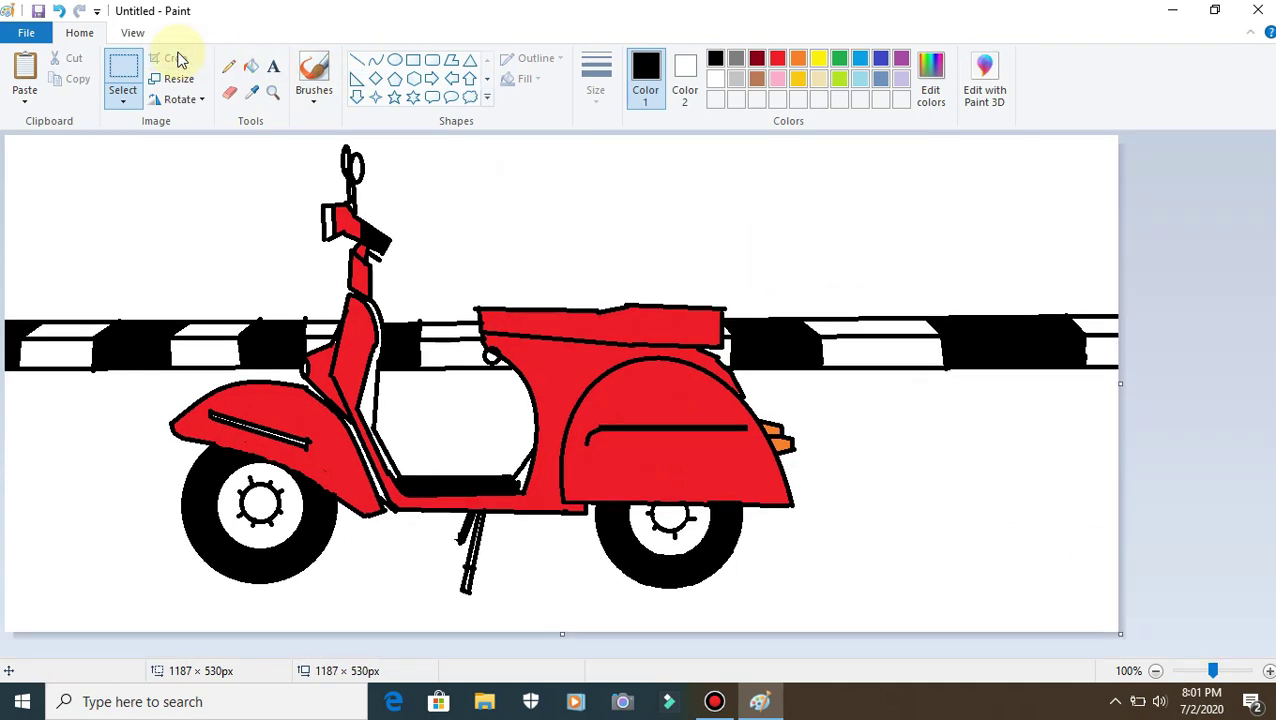
- Fill the ground below the wall dark gray, including the opening in front of the seat, and the sky above it blue
left_click(251, 66)
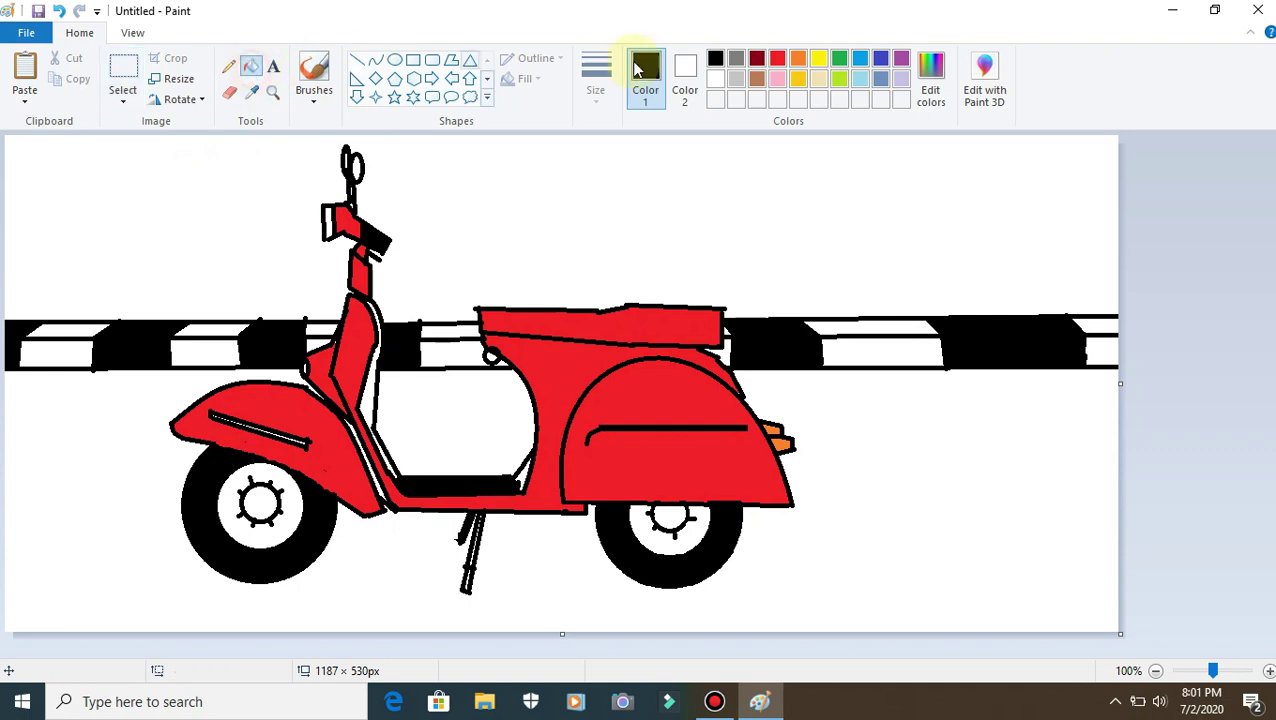
left_click(736, 58)
left_click(868, 477)
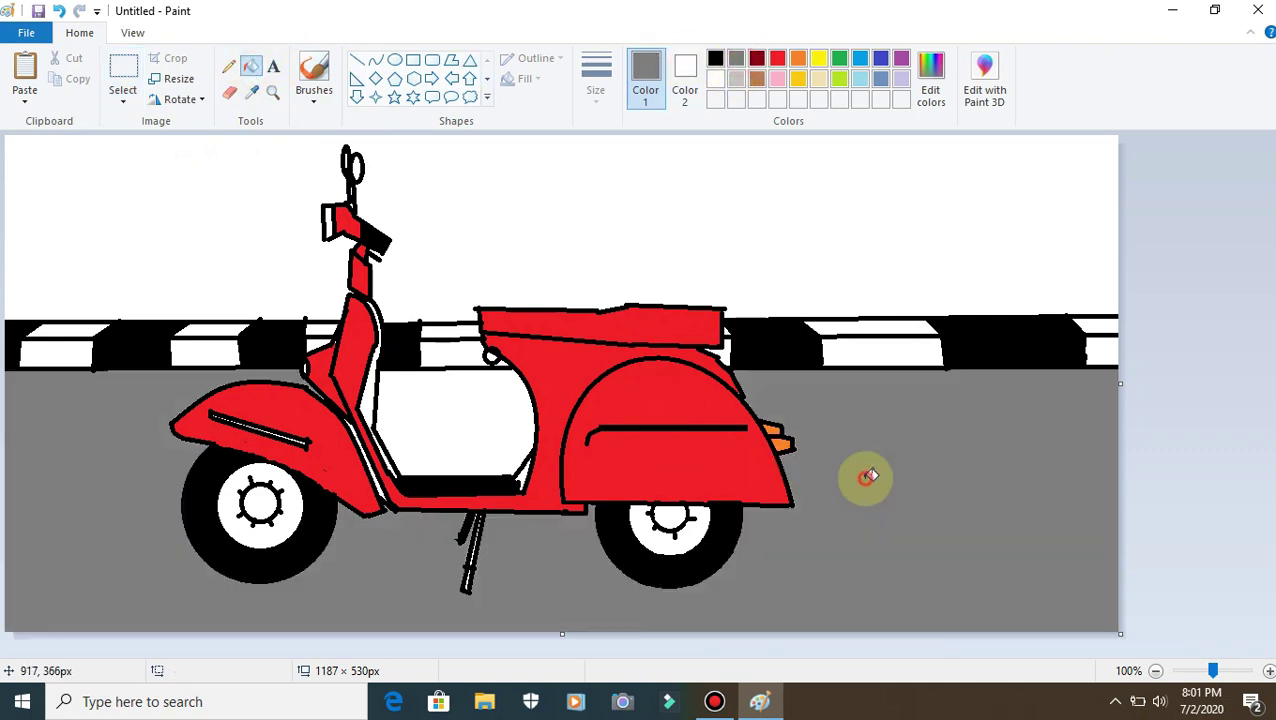
left_click(463, 444)
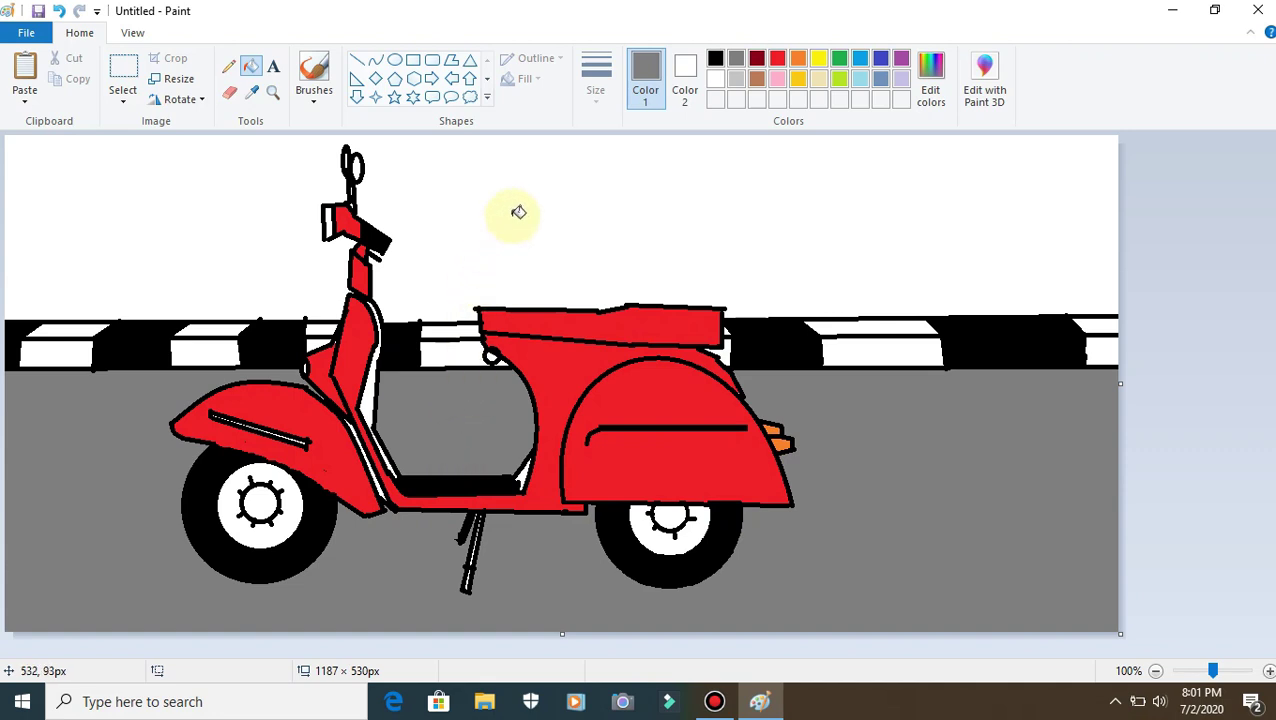
left_click(862, 64)
left_click(808, 180)
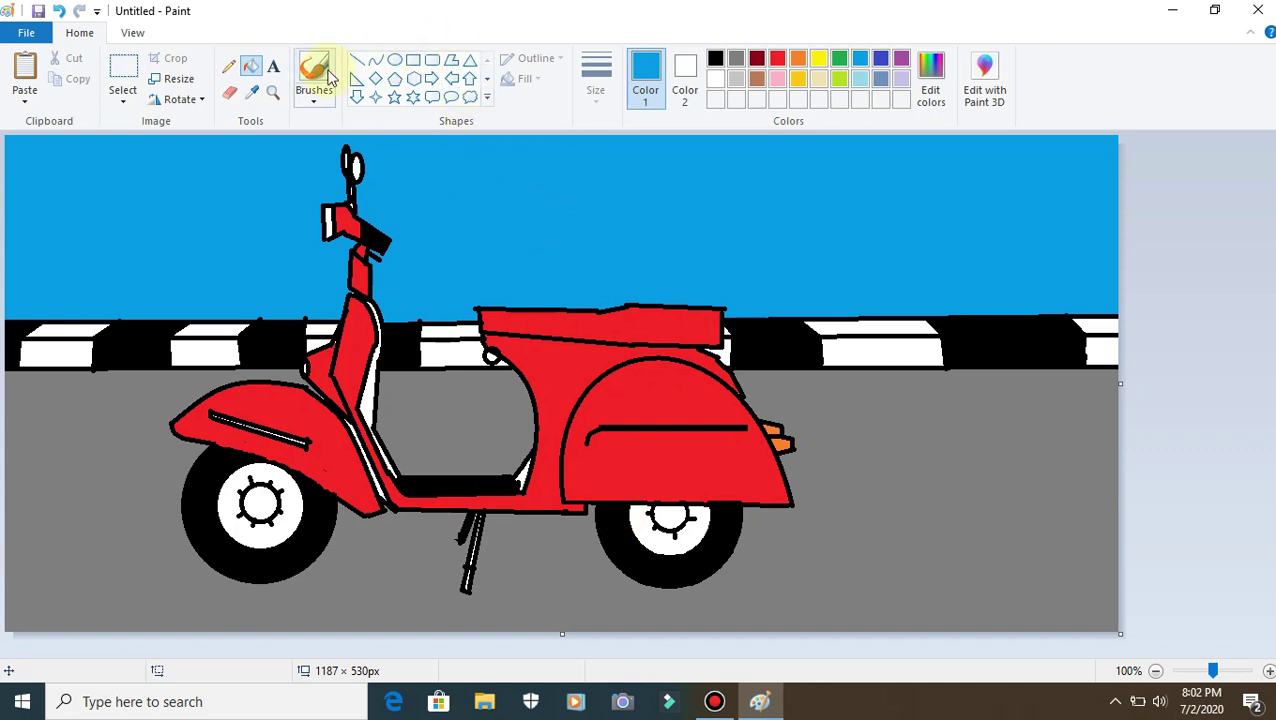
- Add the text "subscribe" in black, font size 26, in the sky above the scooter's rear
left_click(275, 66)
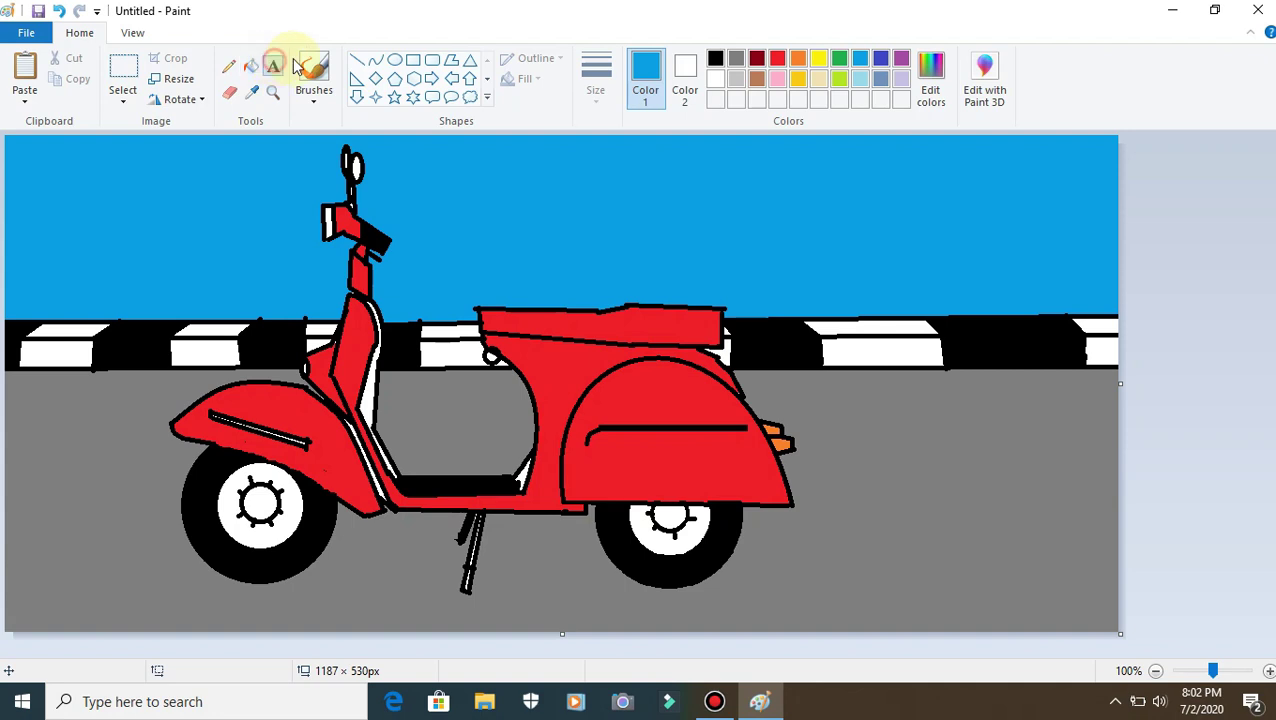
left_click(760, 204)
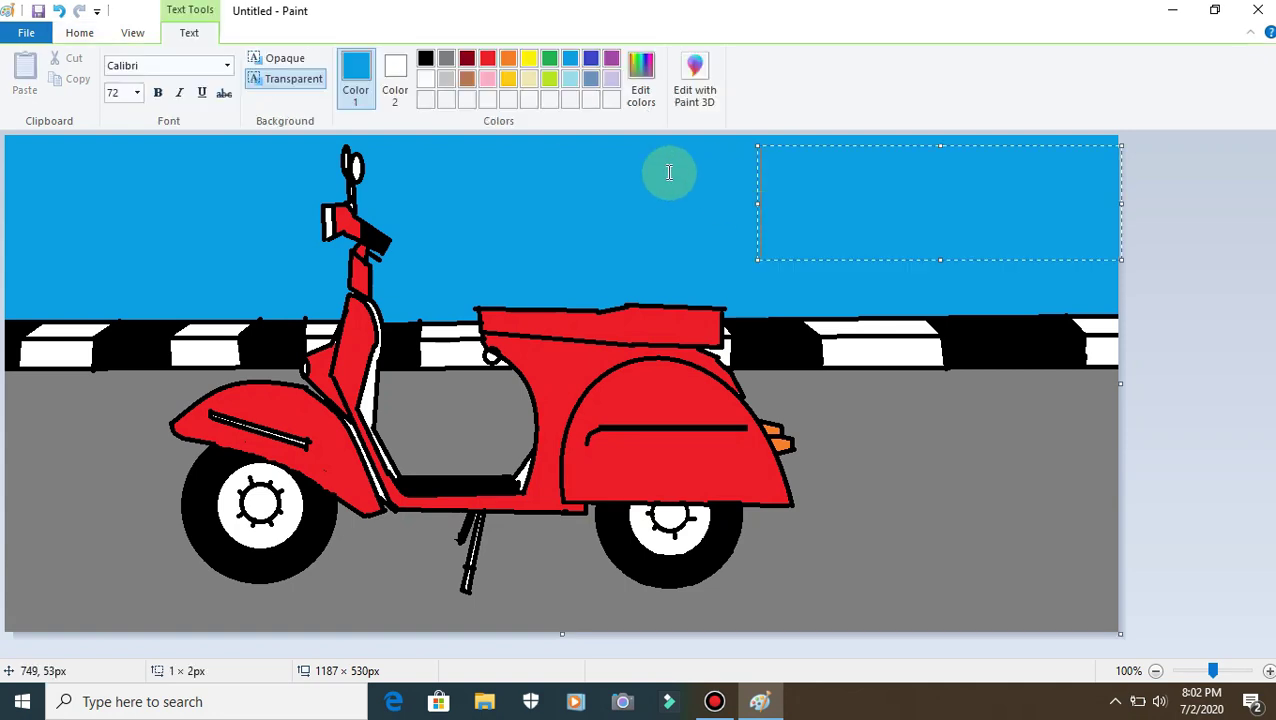
left_click(418, 59)
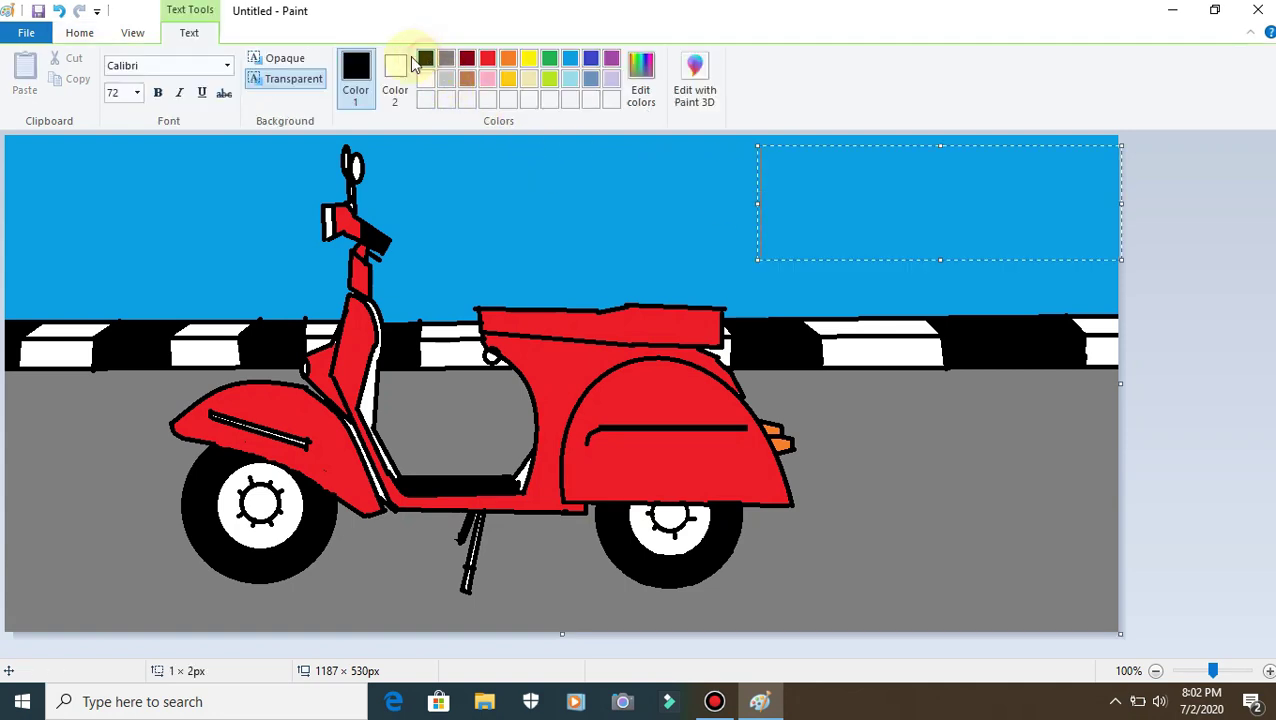
left_click(127, 92)
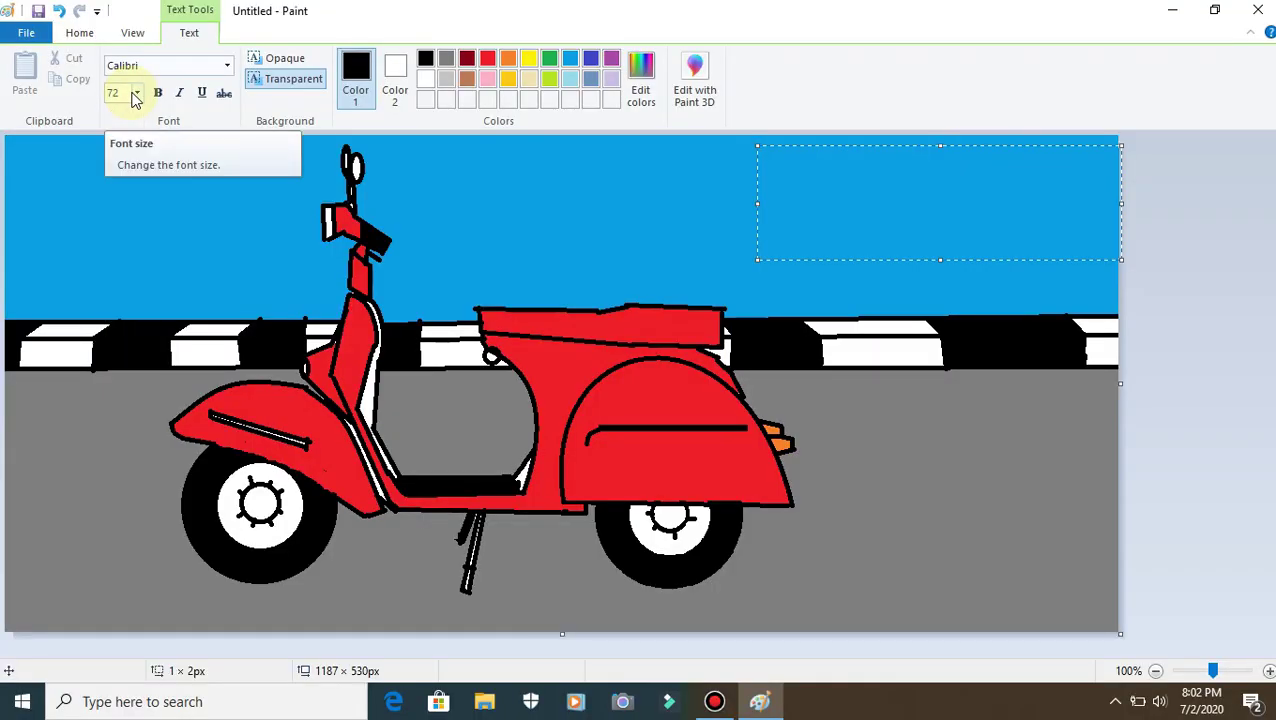
left_click(137, 93)
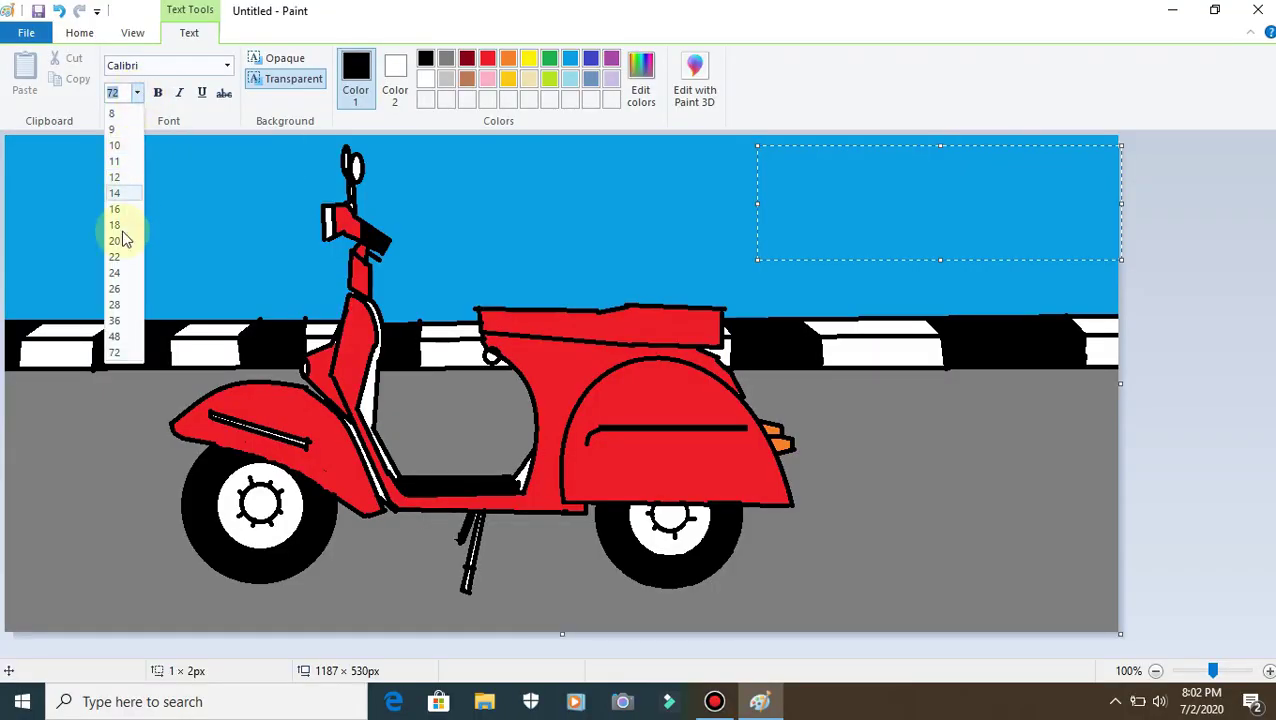
left_click(115, 288)
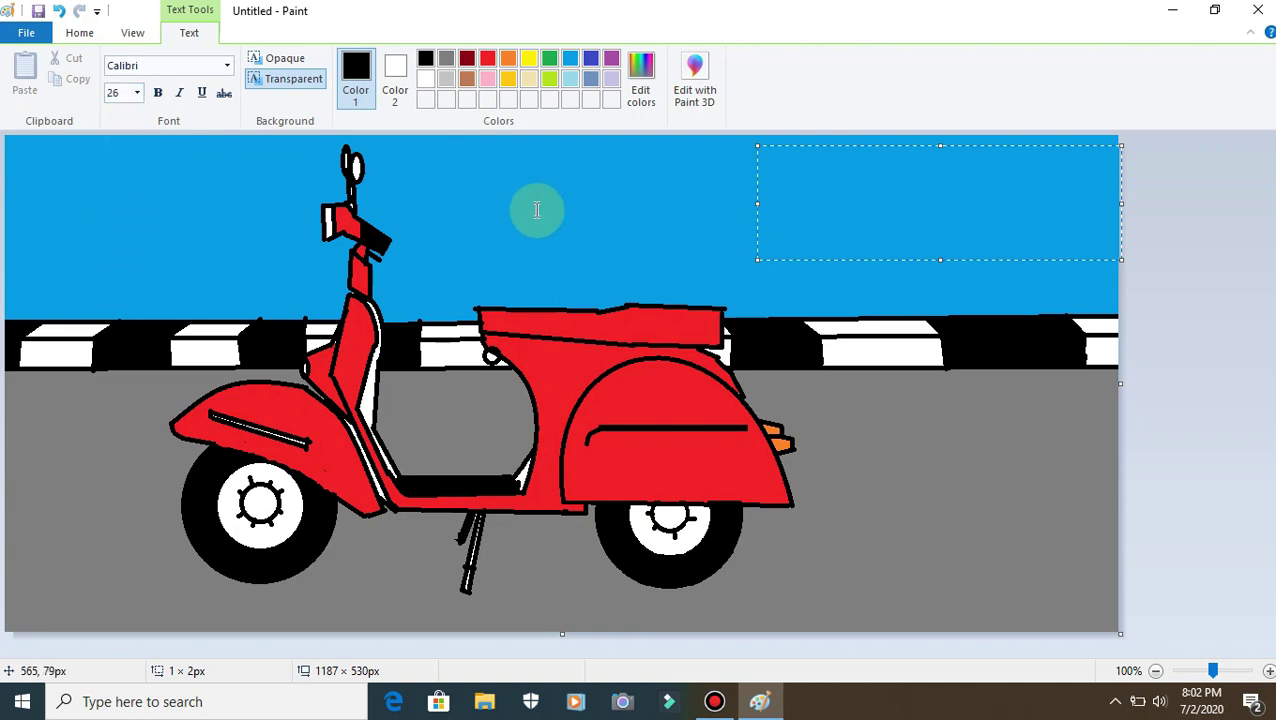
left_click(735, 202)
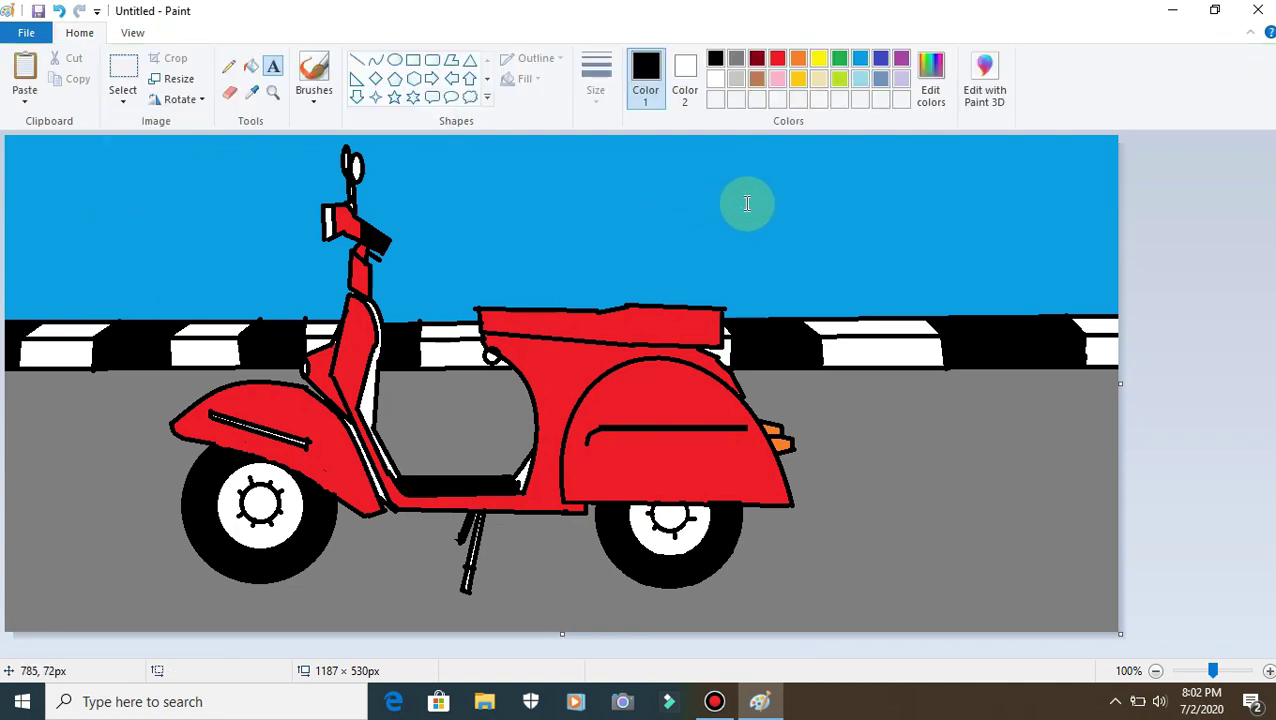
left_click(745, 203)
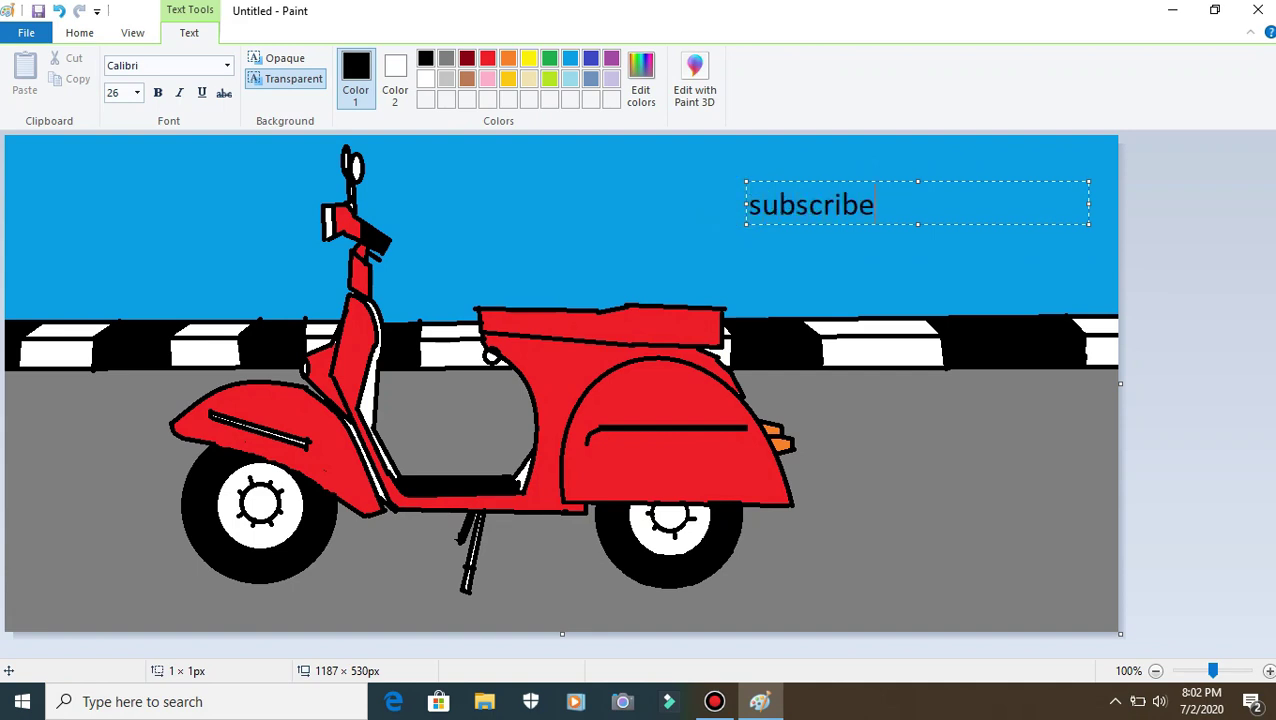
left_click(705, 230)
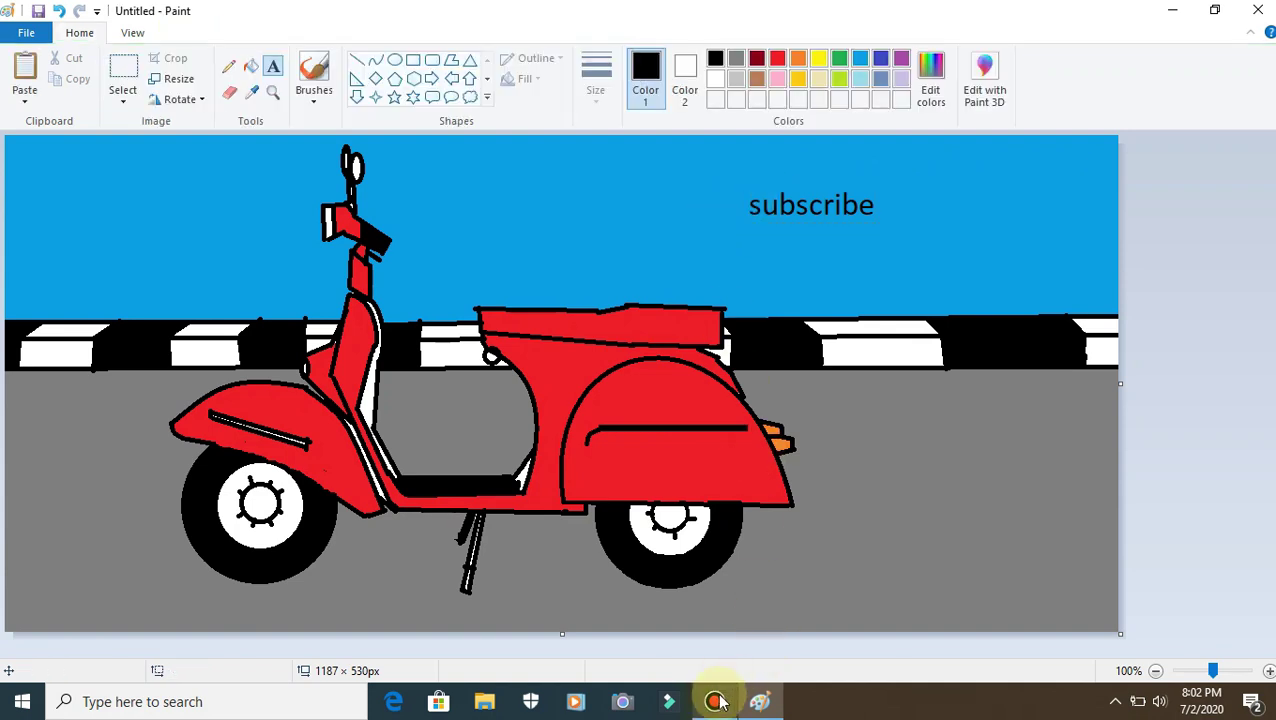
mouse_move(716, 700)
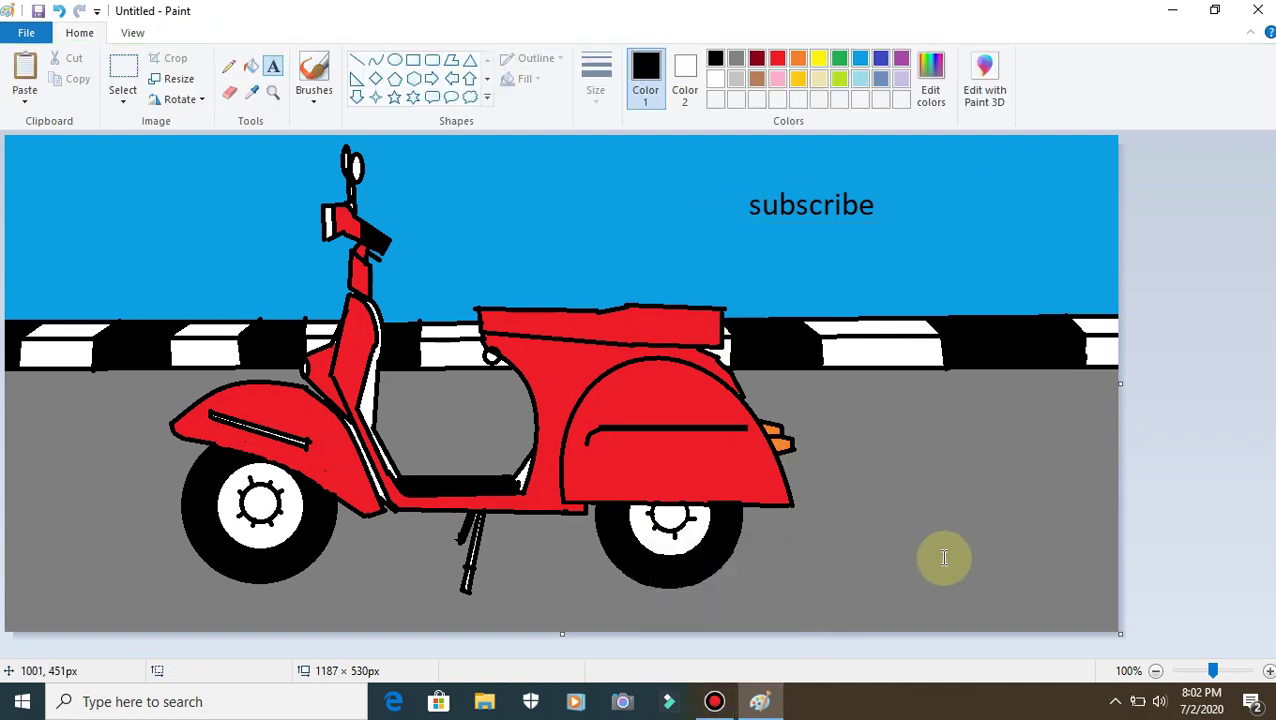